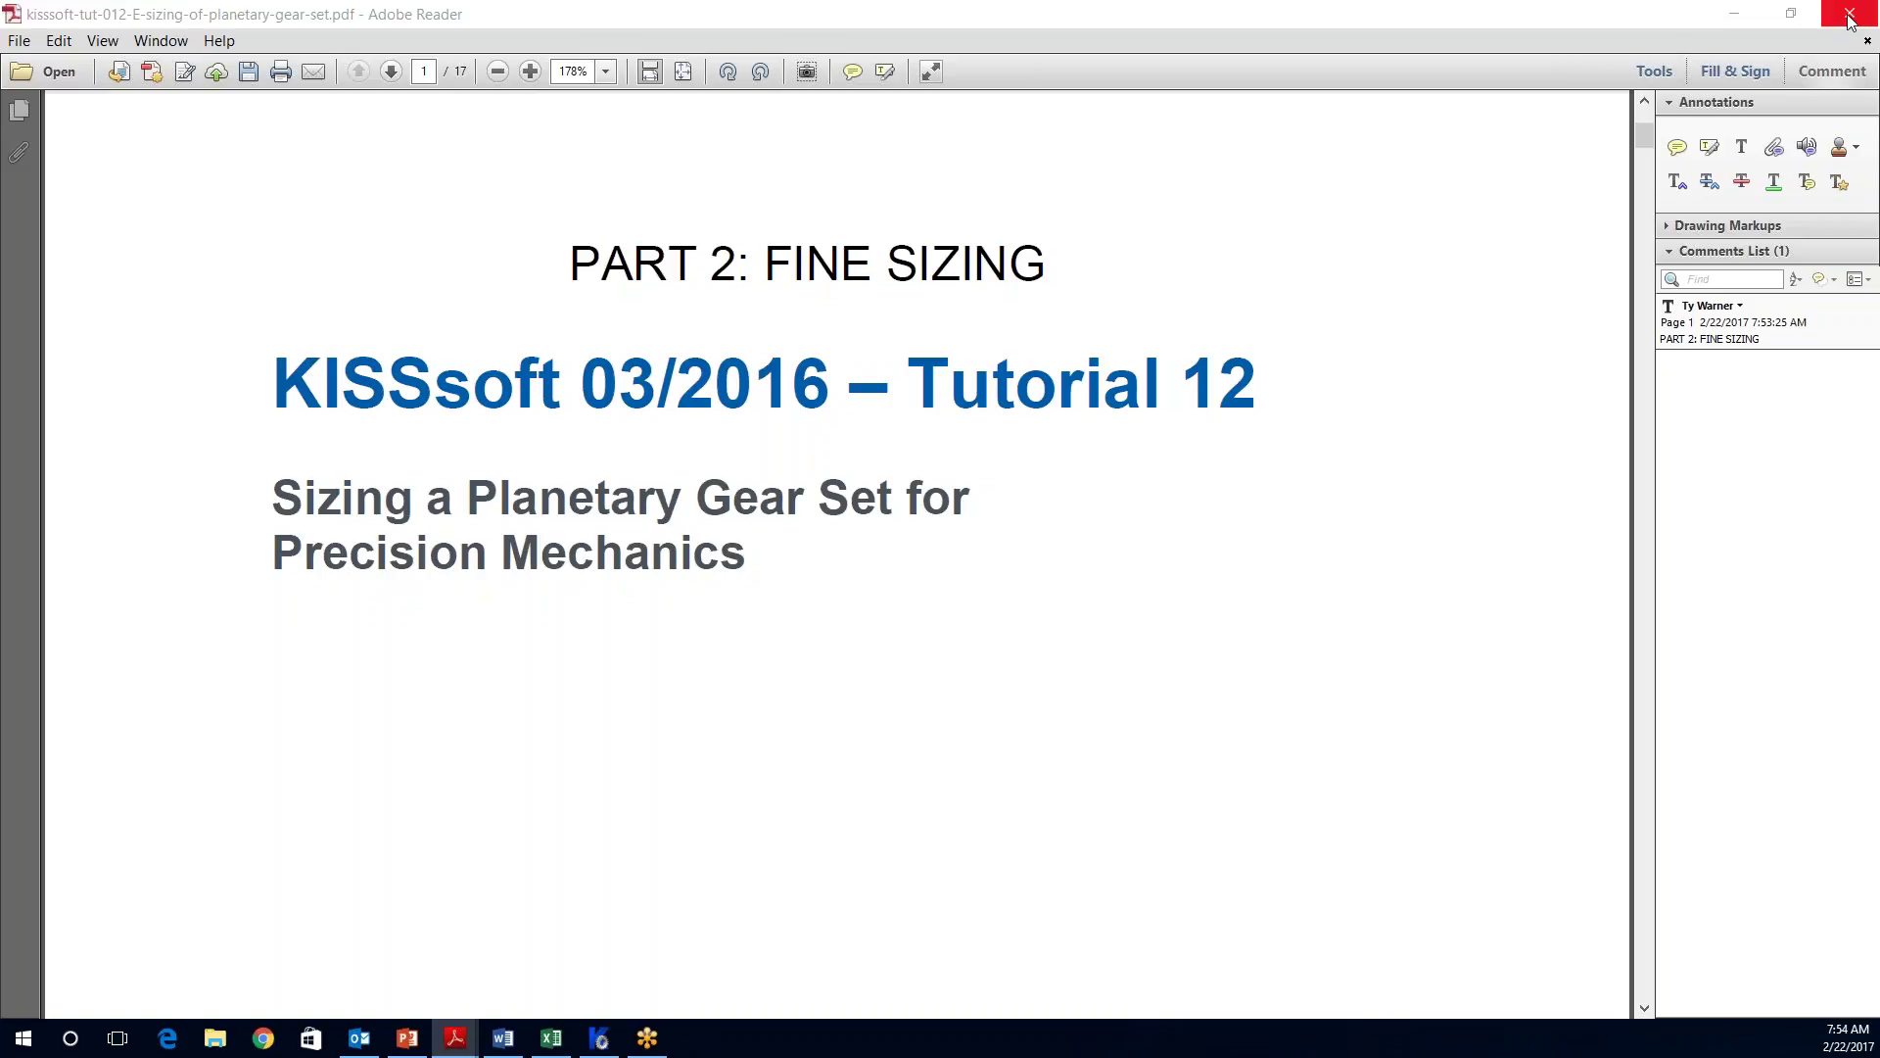
- Close the Tutorial 12 planetary gear sizing PDF in Adobe Reader
{"action": "double_click", "coordinate": [1649, 22]}
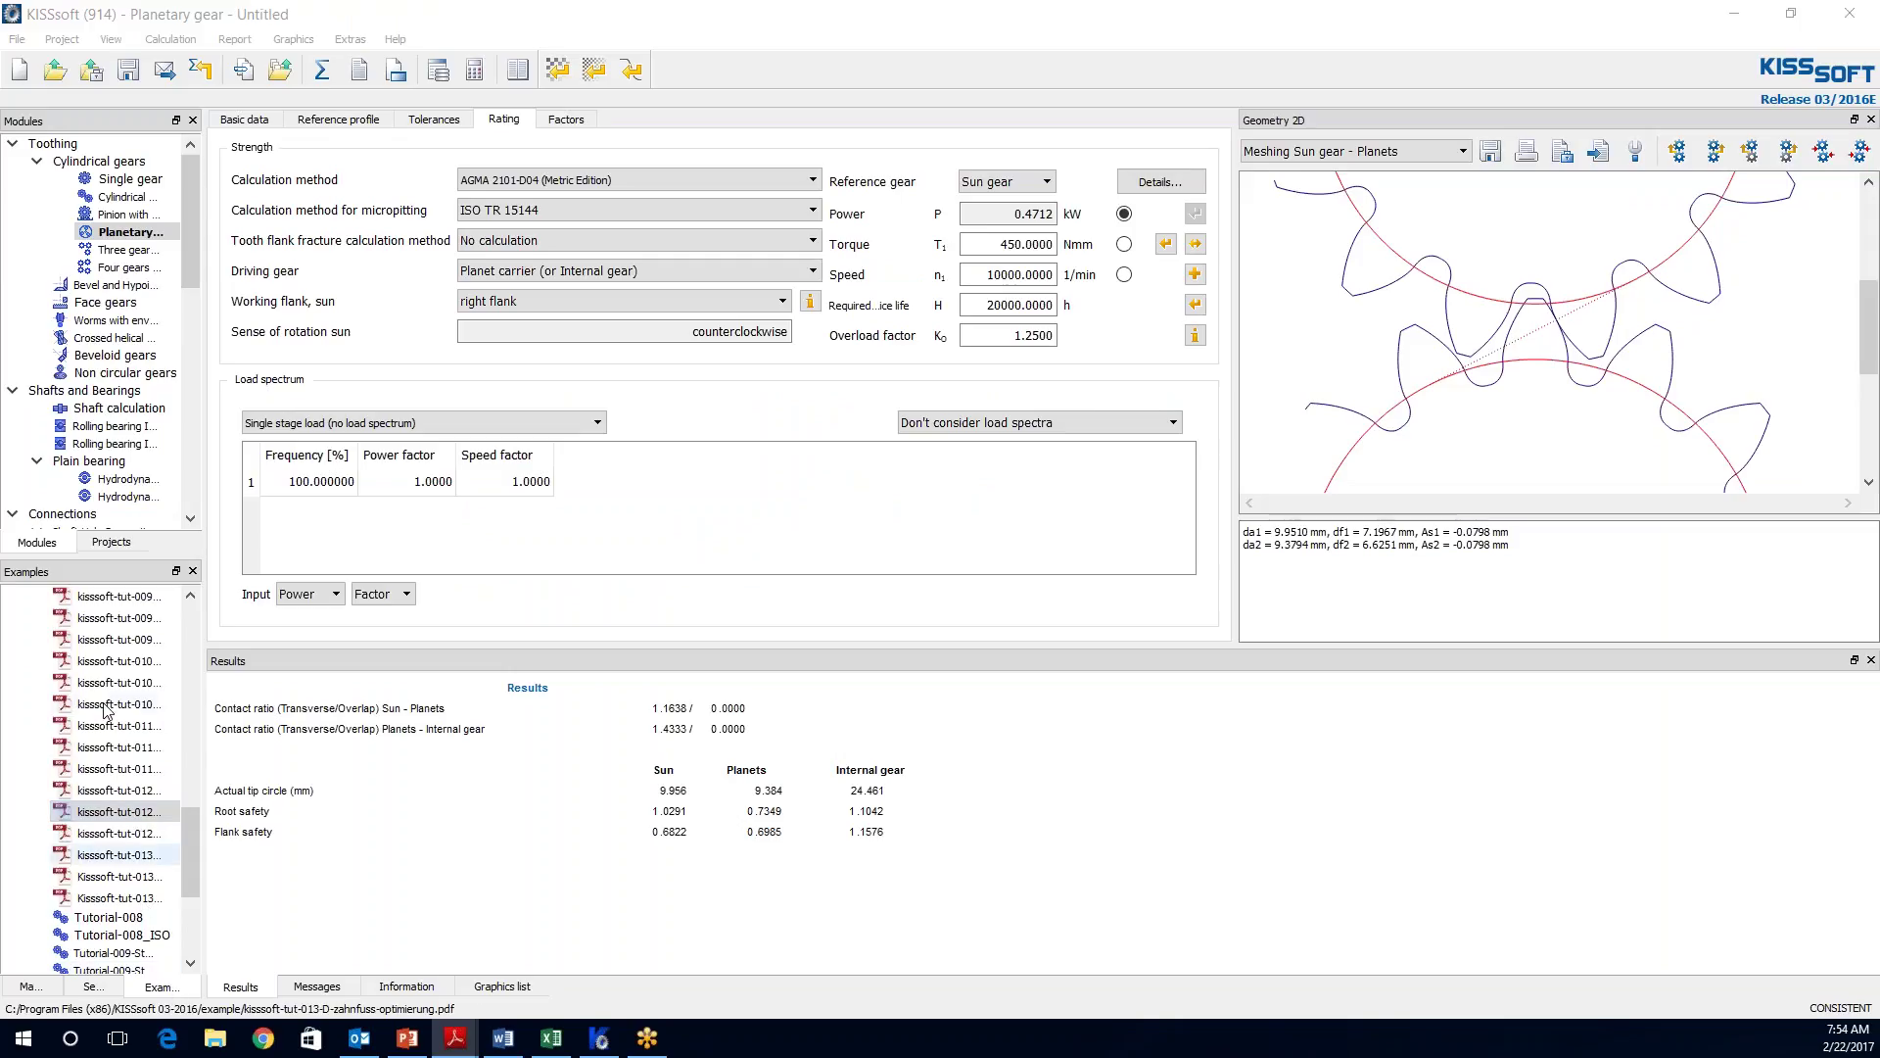
{"action": "scroll", "coordinate": [78, 725], "scroll_direction": "up", "scroll_amount": 15}
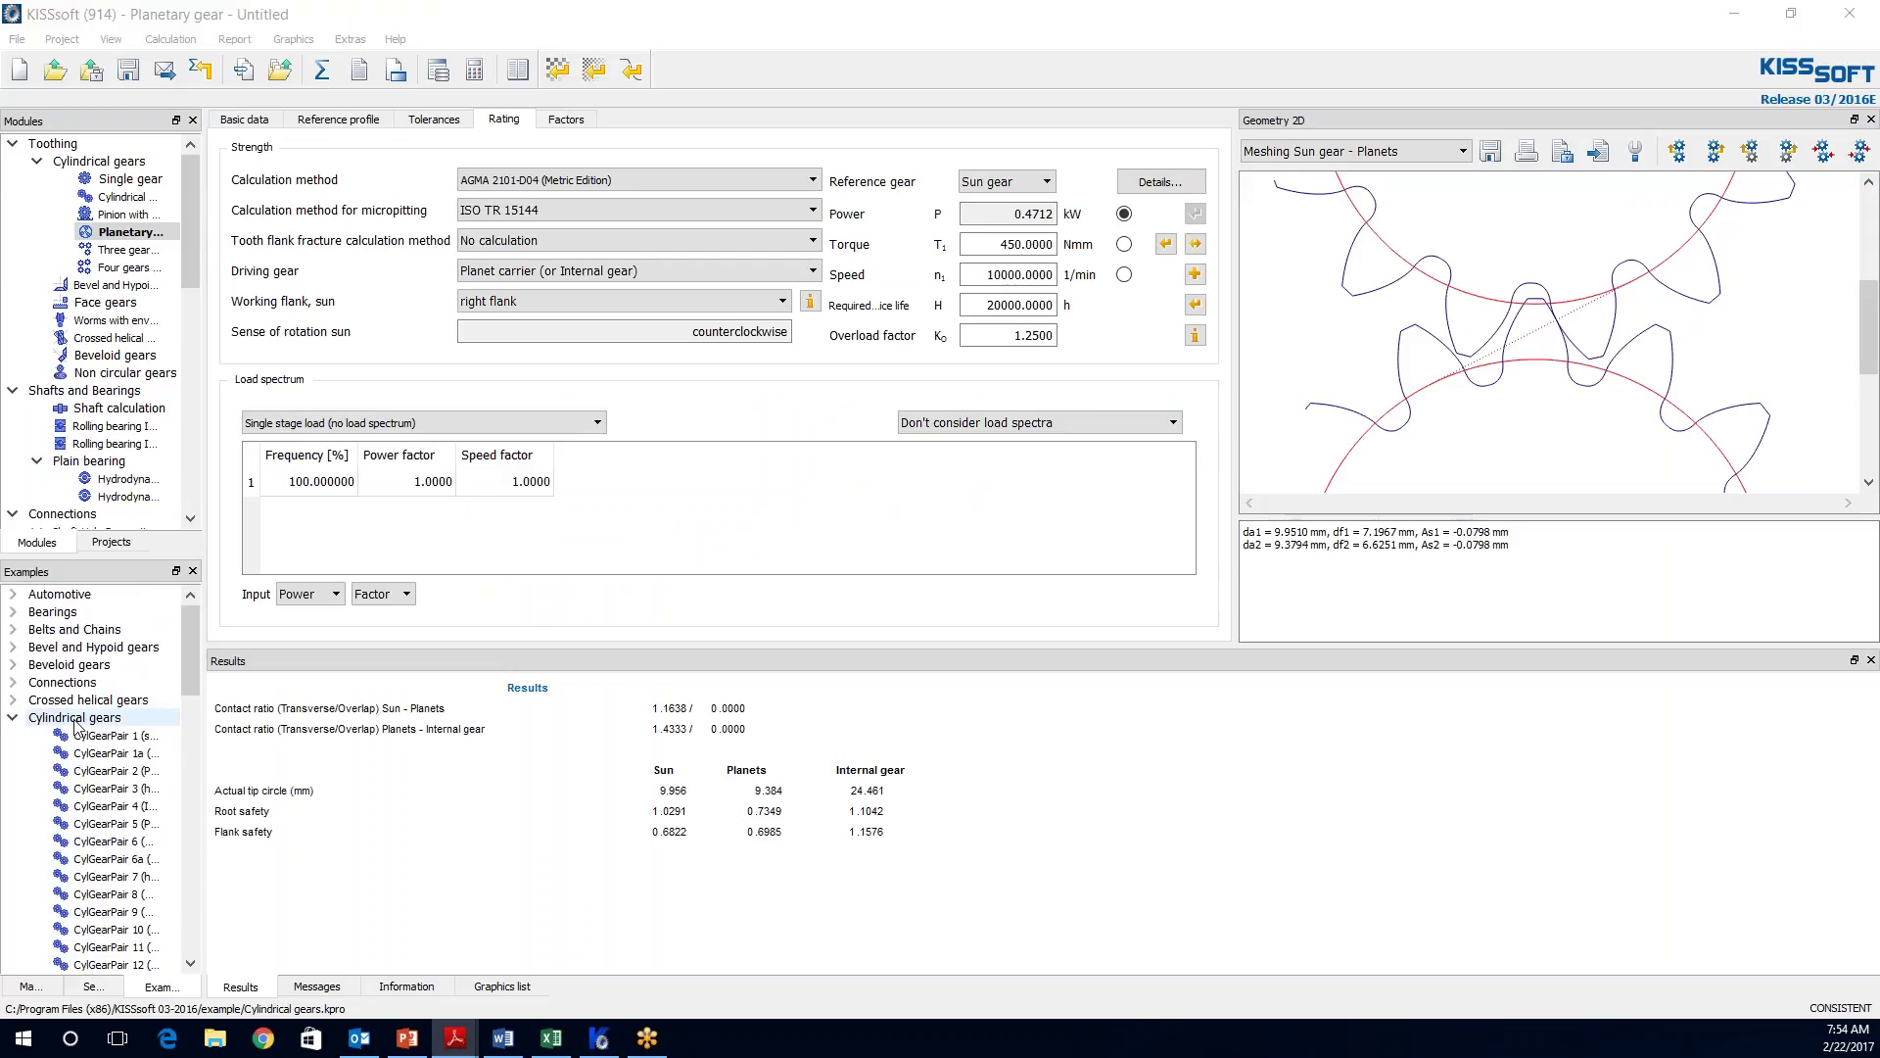
{"action": "left_click", "coordinate": [13, 718]}
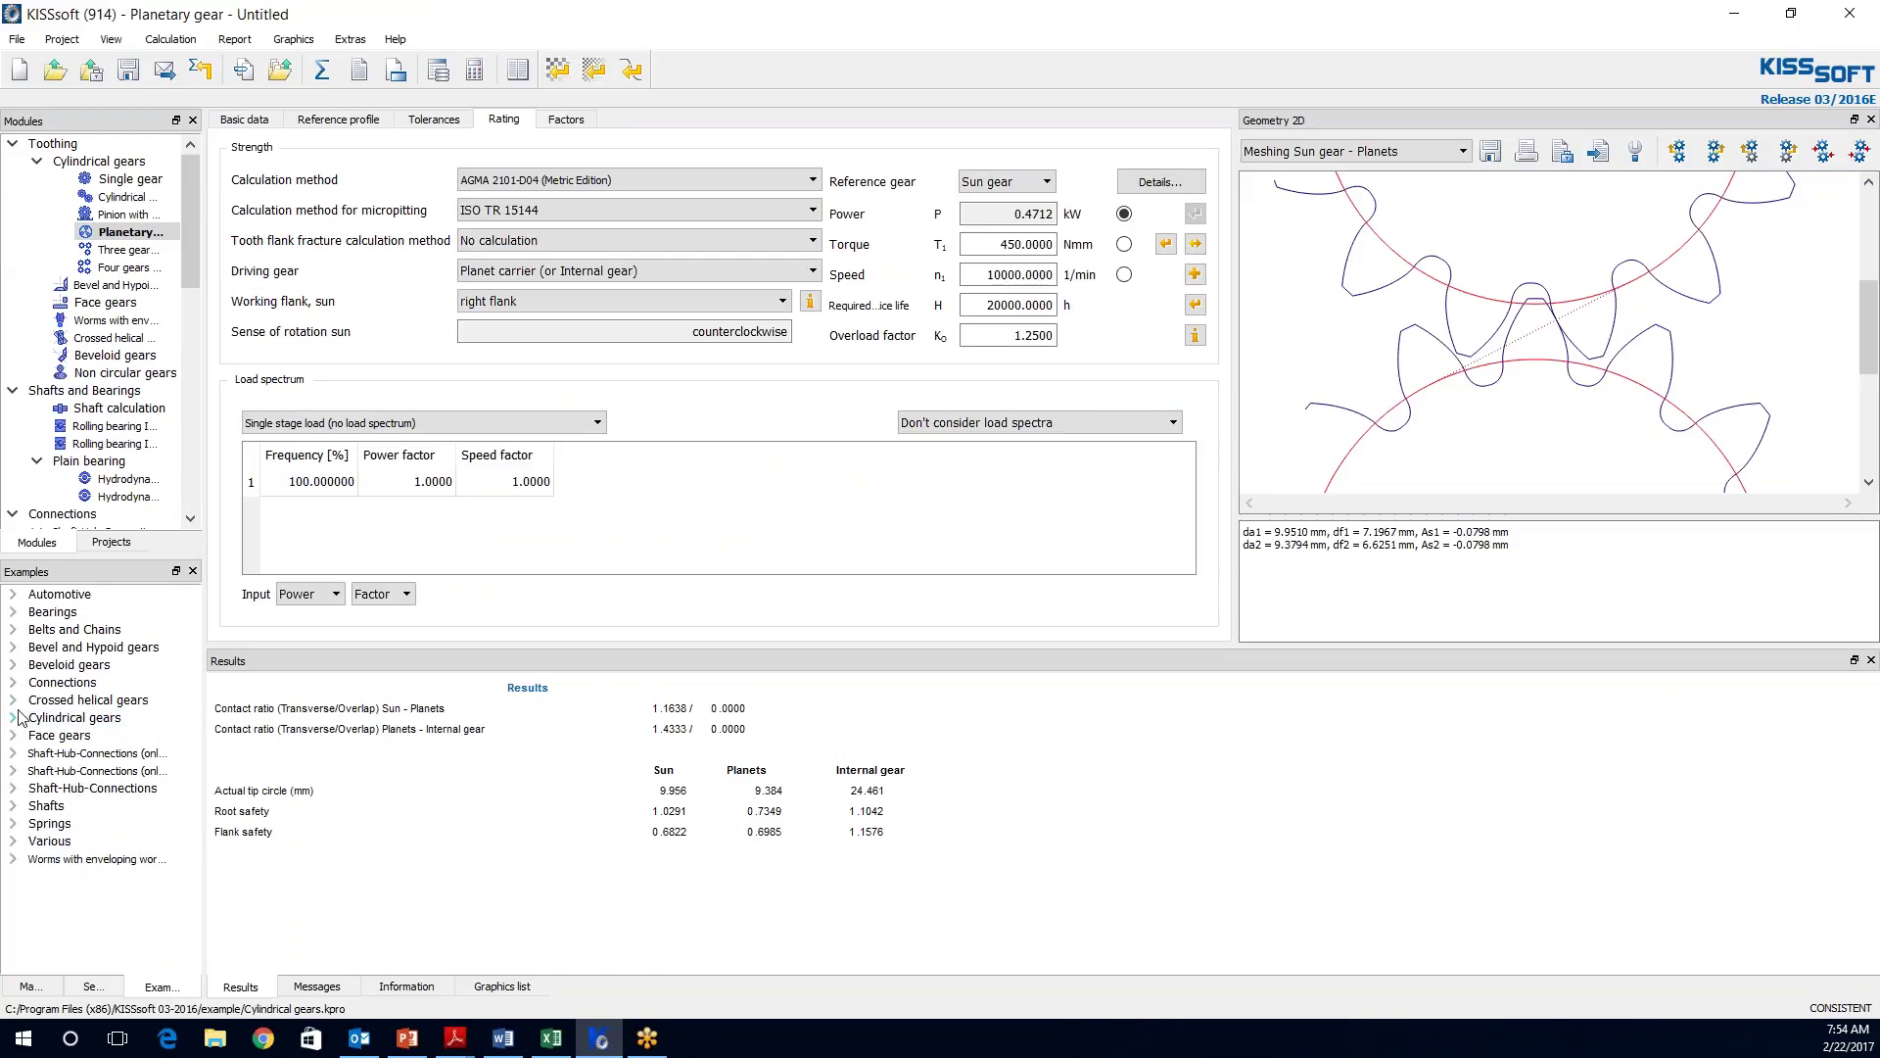
{"action": "left_click", "coordinate": [13, 718]}
{"action": "scroll", "coordinate": [190, 756], "scroll_direction": "down", "scroll_amount": 15}
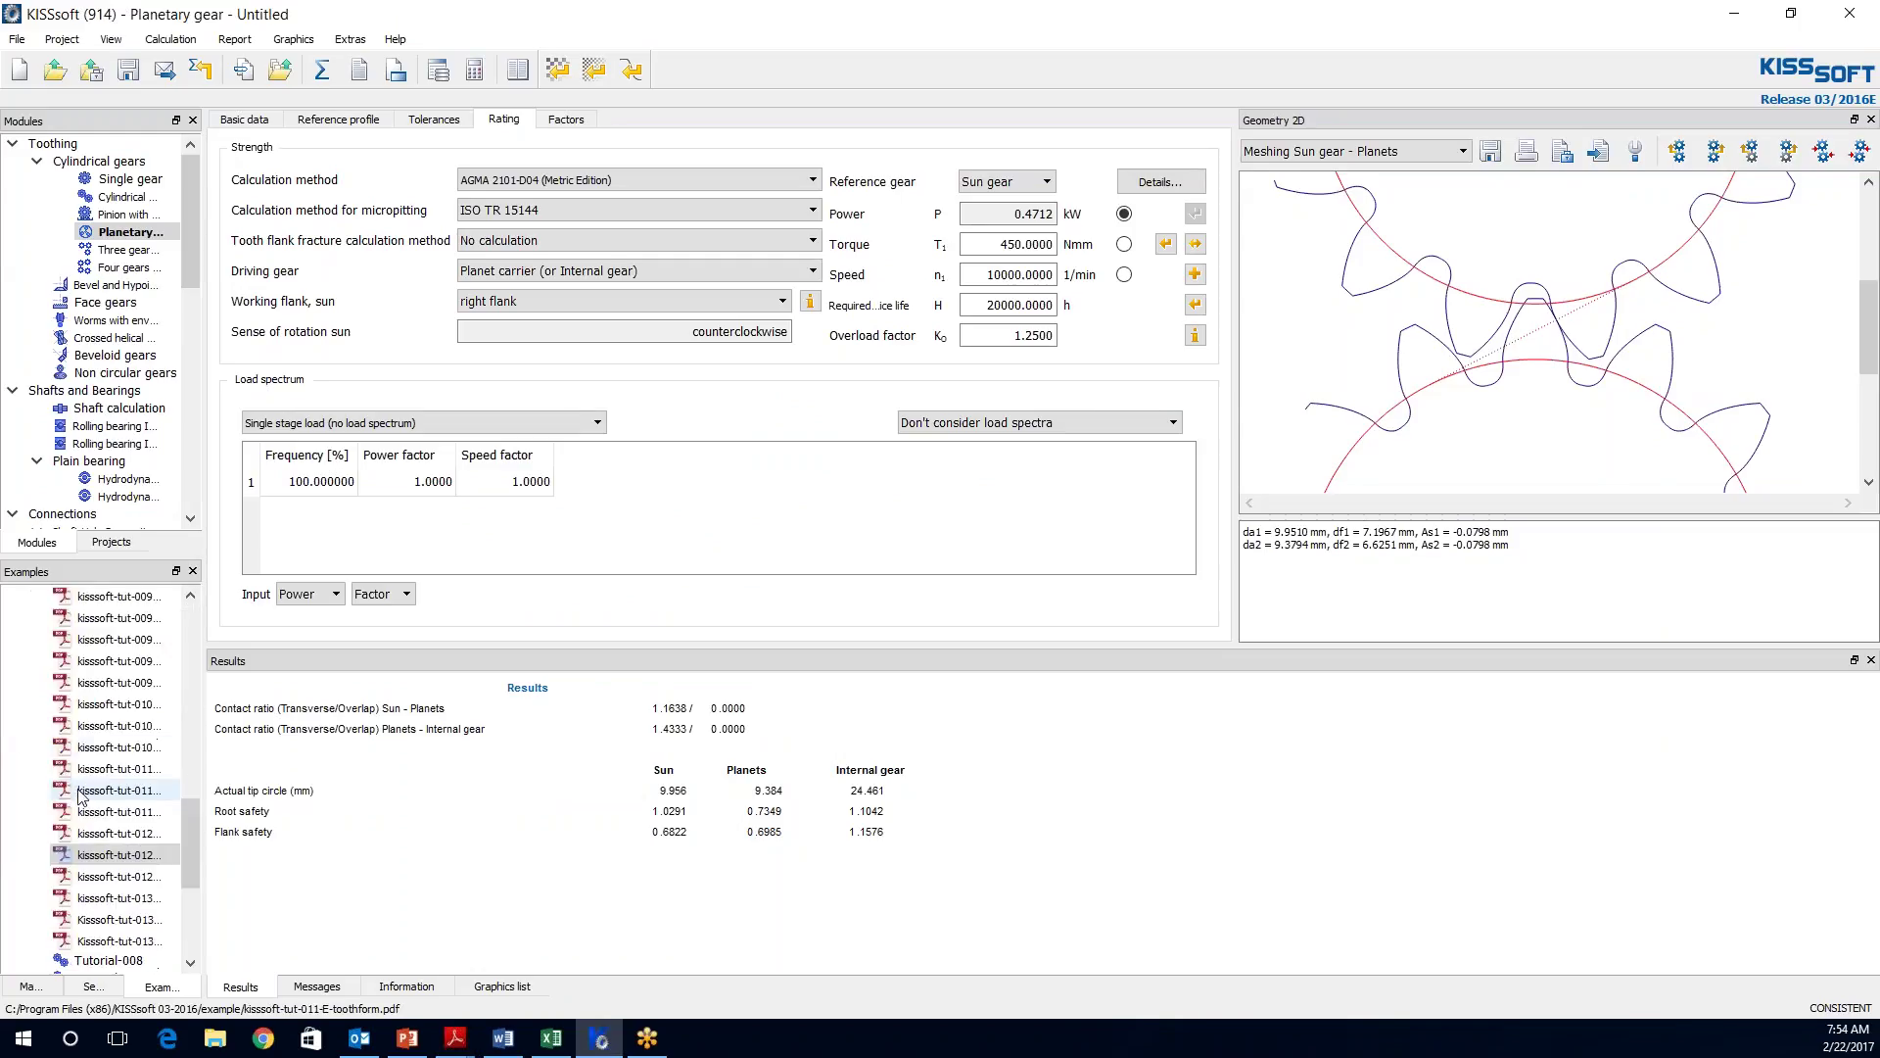
{"action": "left_click_drag", "start_coordinate": [205, 862], "coordinate": [508, 862]}
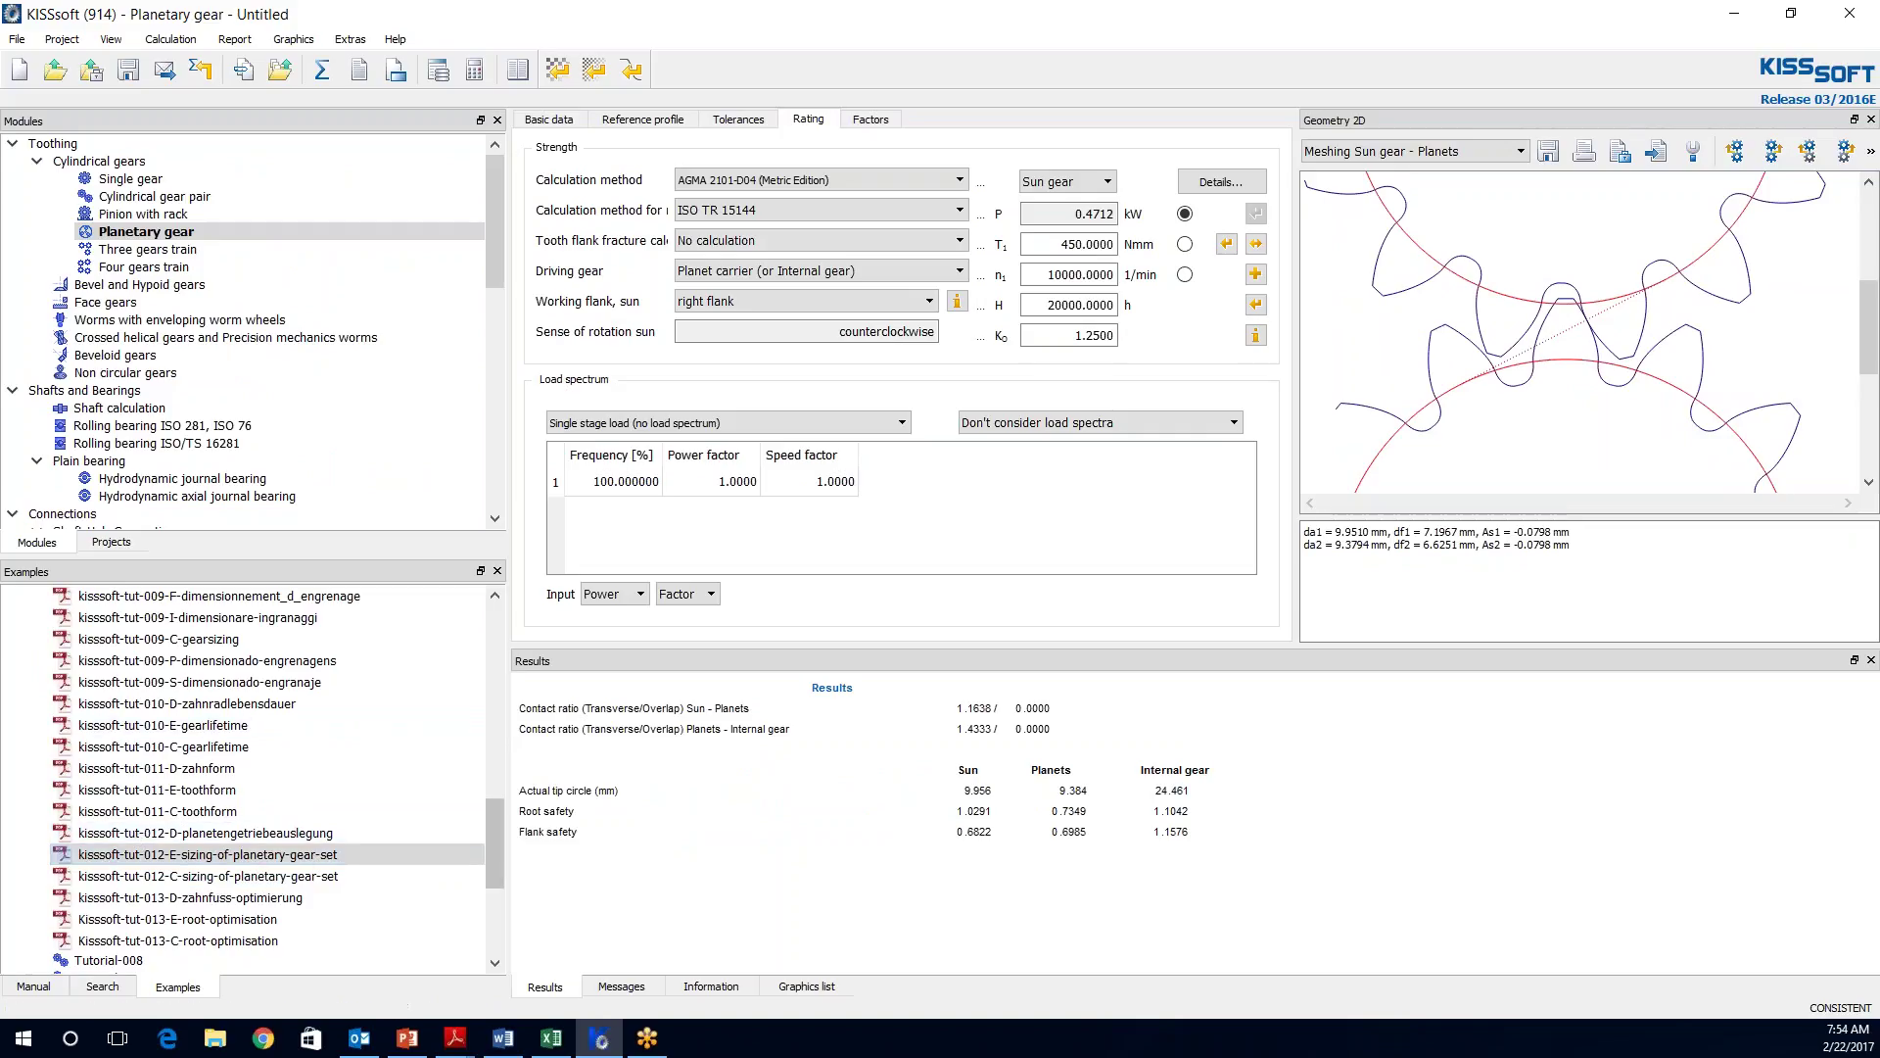
{"action": "left_click_drag", "start_coordinate": [447, 717], "coordinate": [164, 718]}
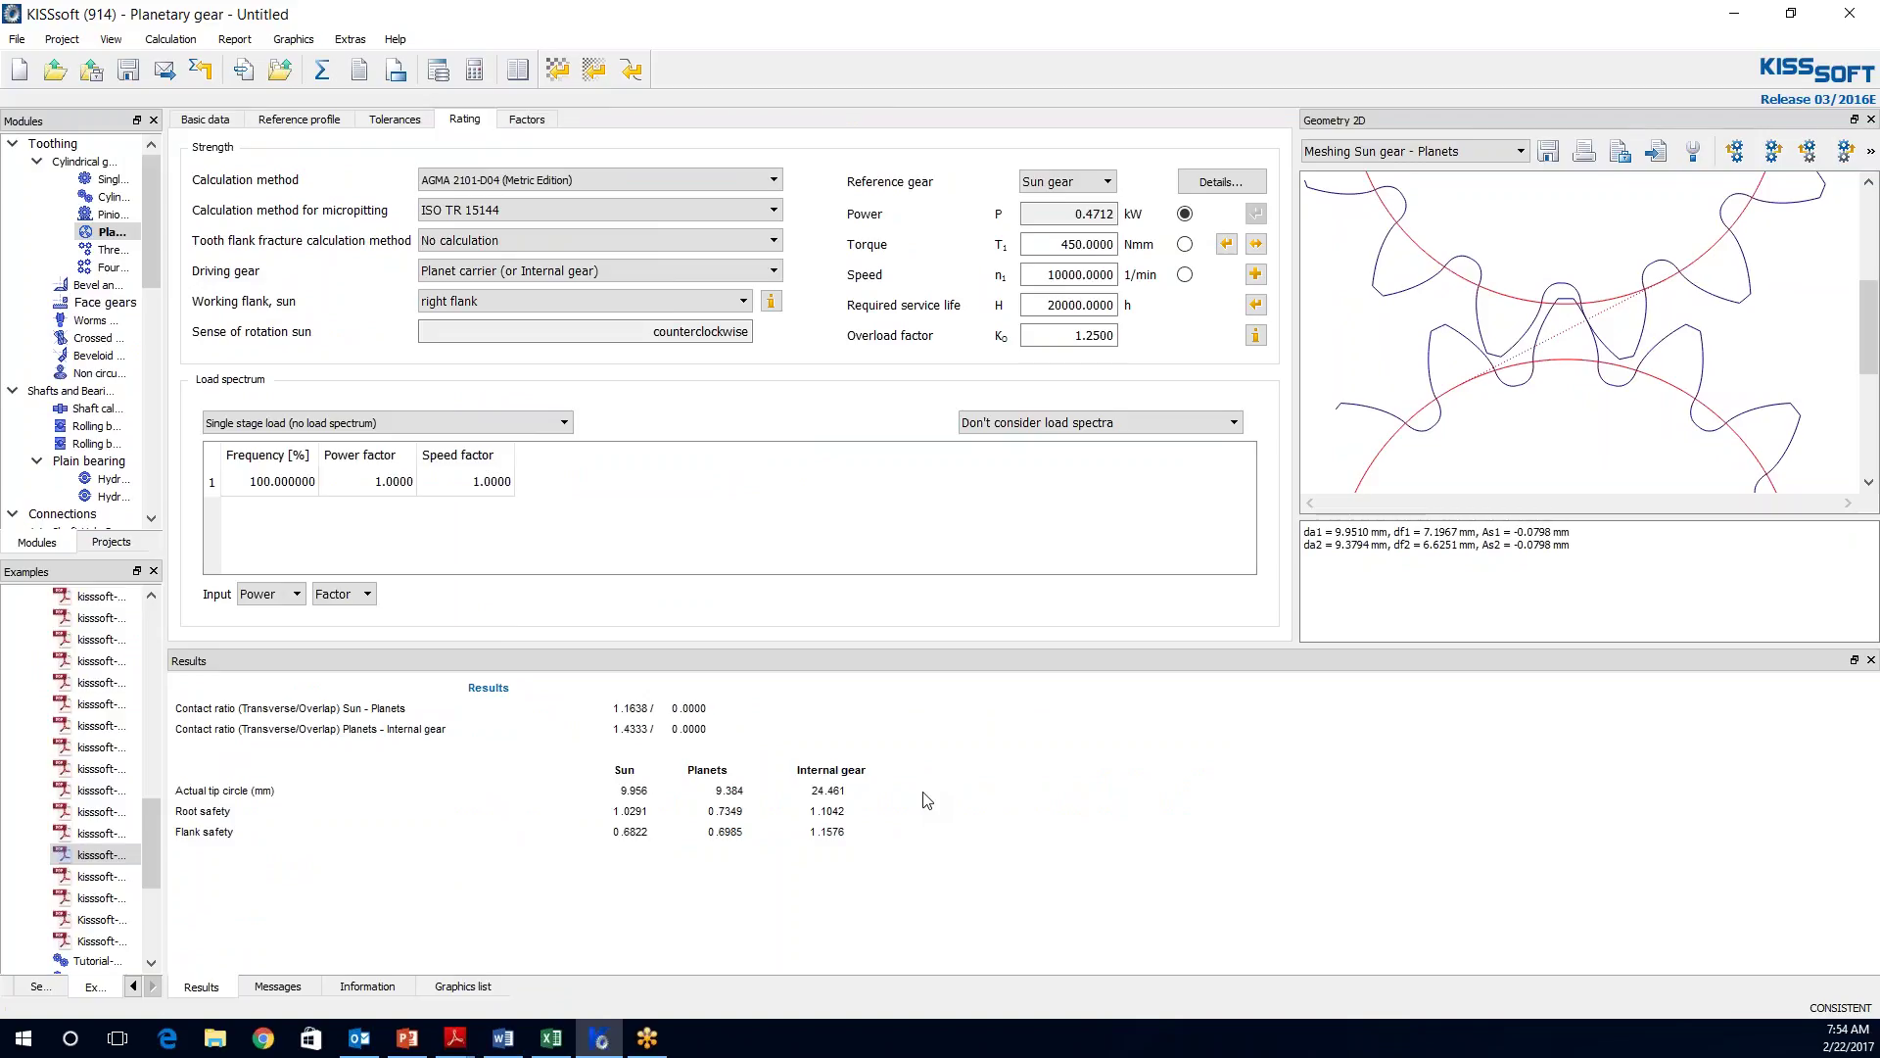
- Display the basic data: 0.6 mm module, 8.55 mm centre distance, 3 planets, 14/13/−43 teeth
{"action": "left_click", "coordinate": [206, 119]}
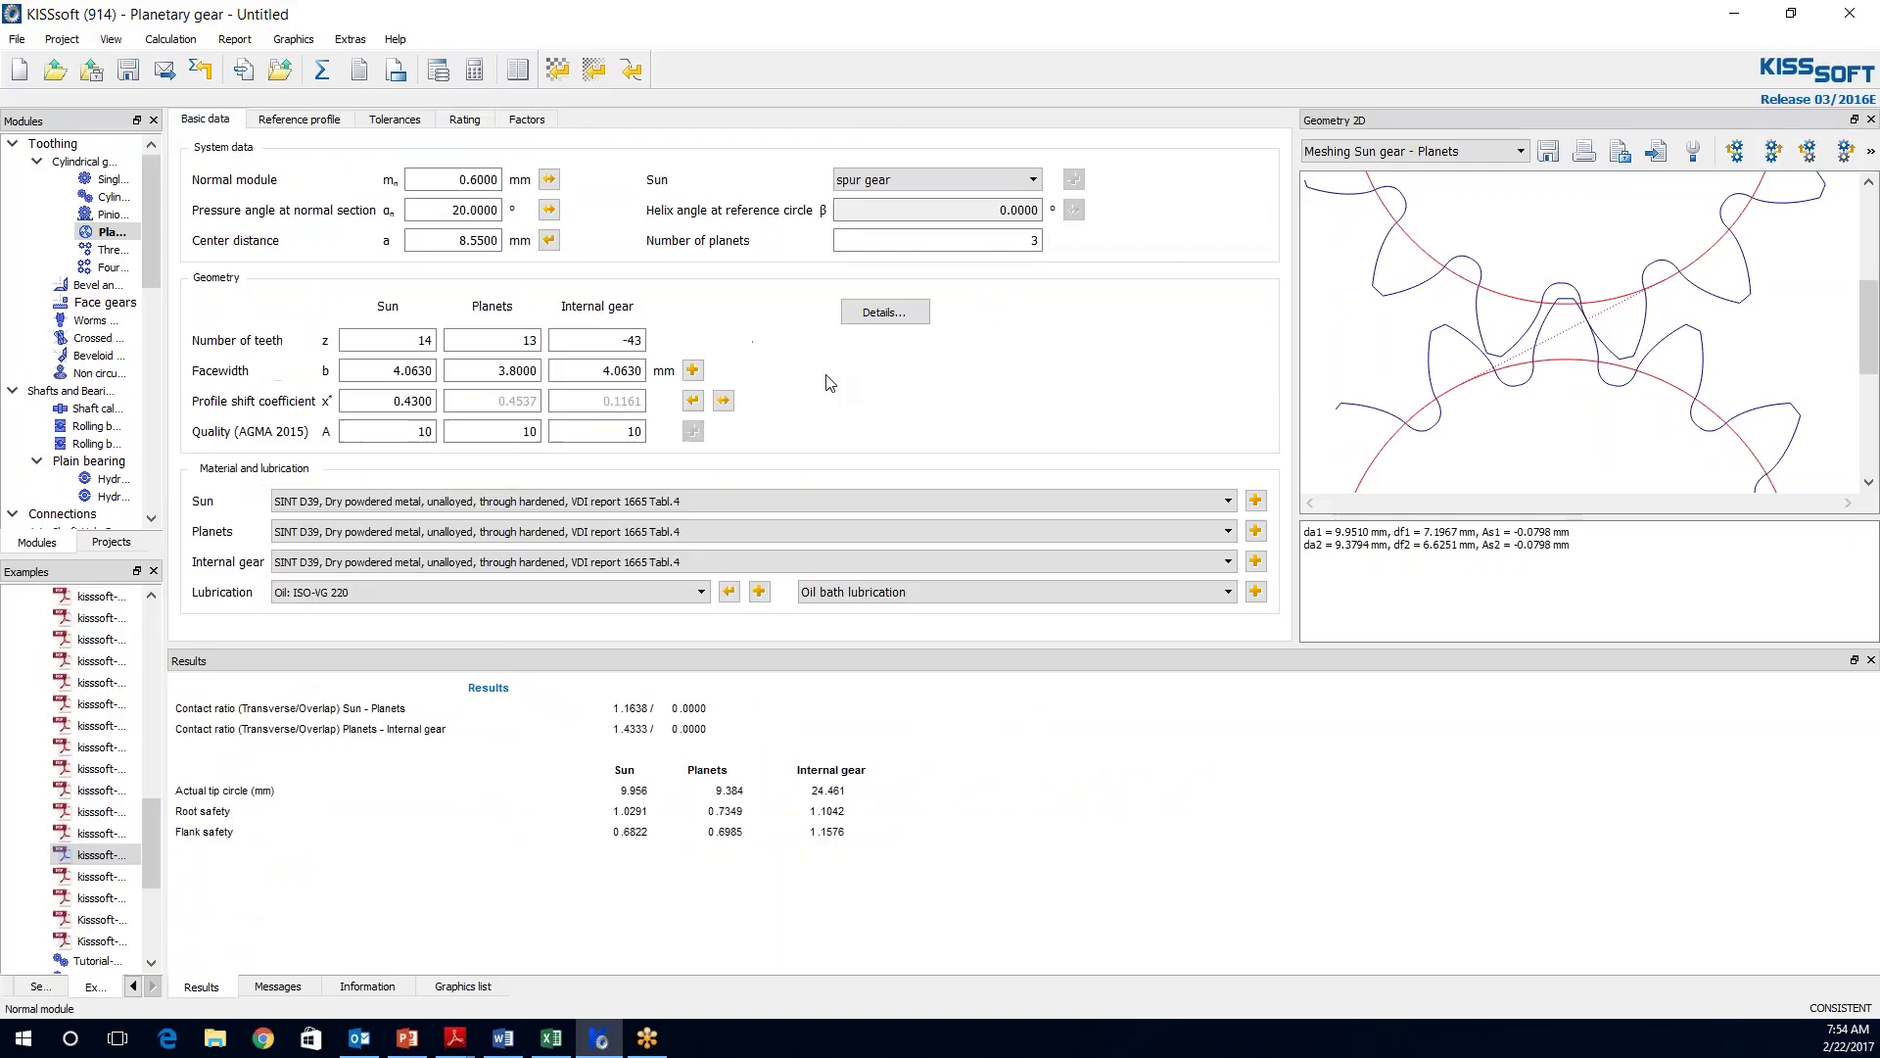
- Start fine sizing with a nominal ratio of 4.25
{"action": "left_click", "coordinate": [594, 72]}
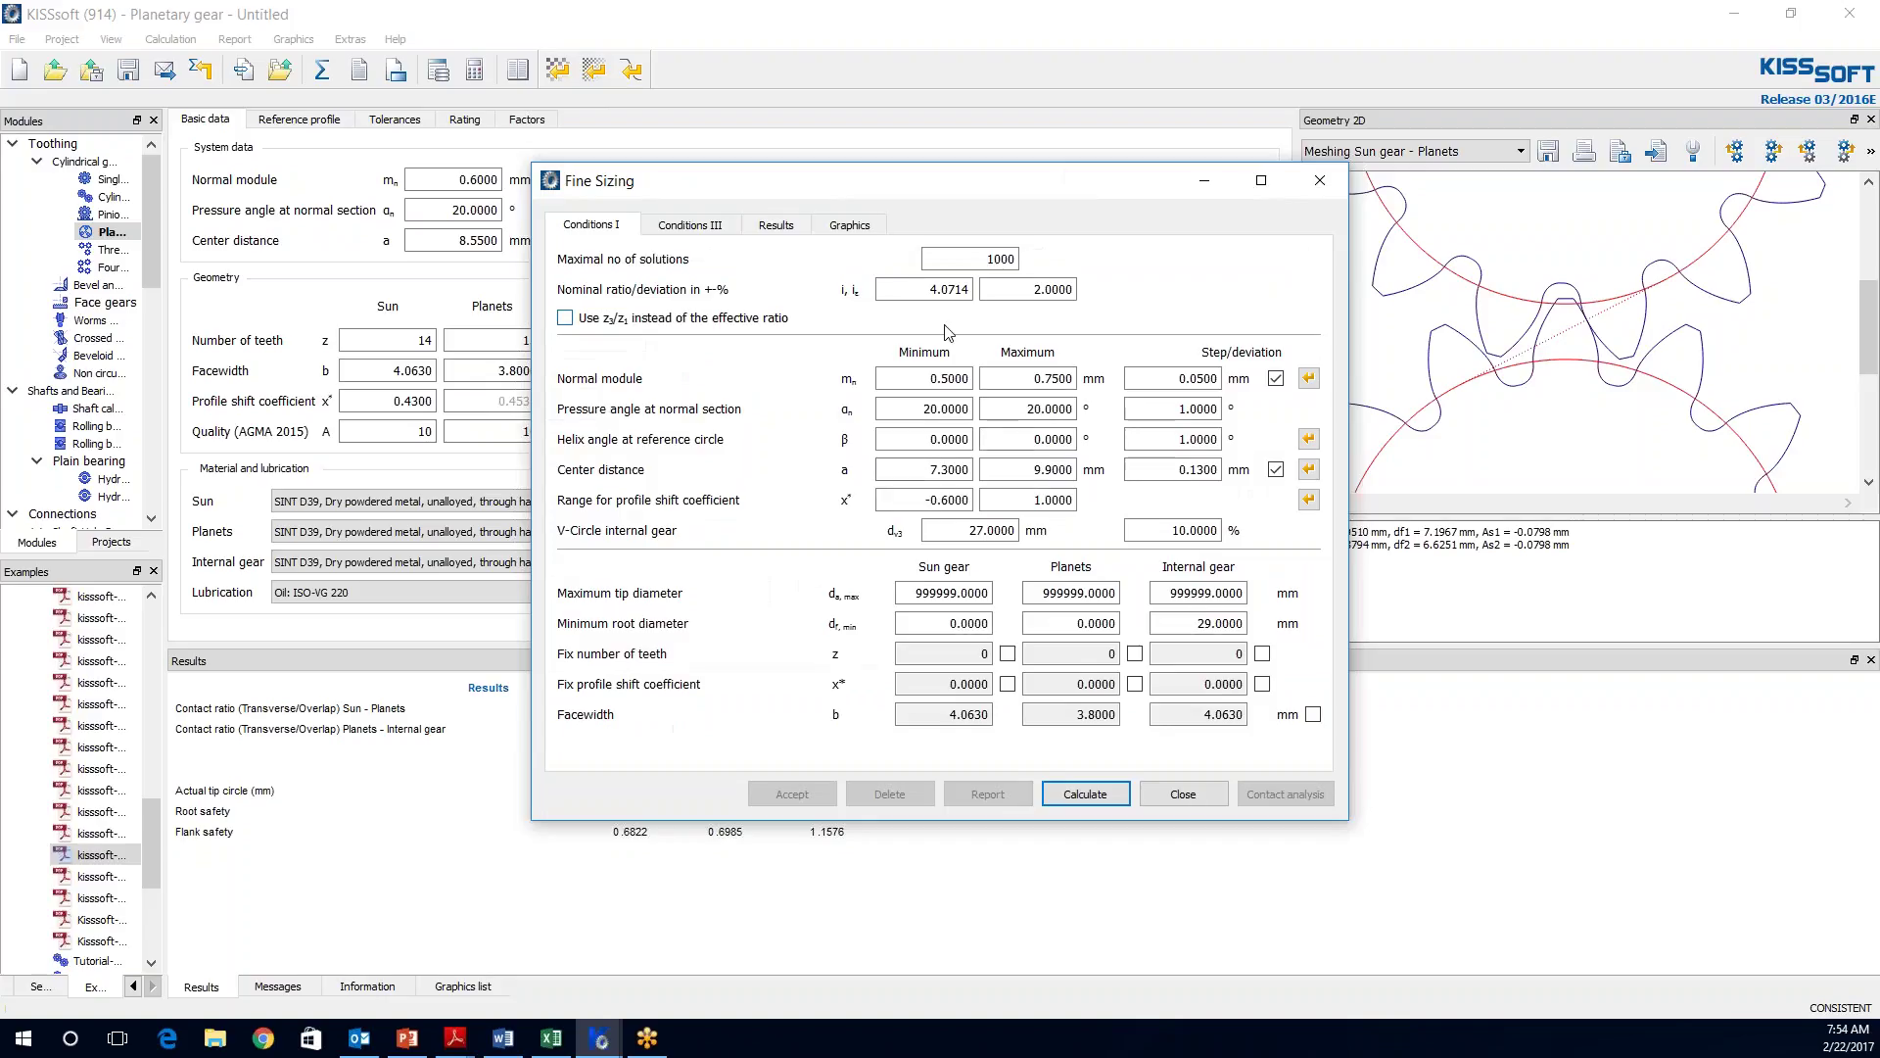
{"action": "double_click", "coordinate": [914, 295]}
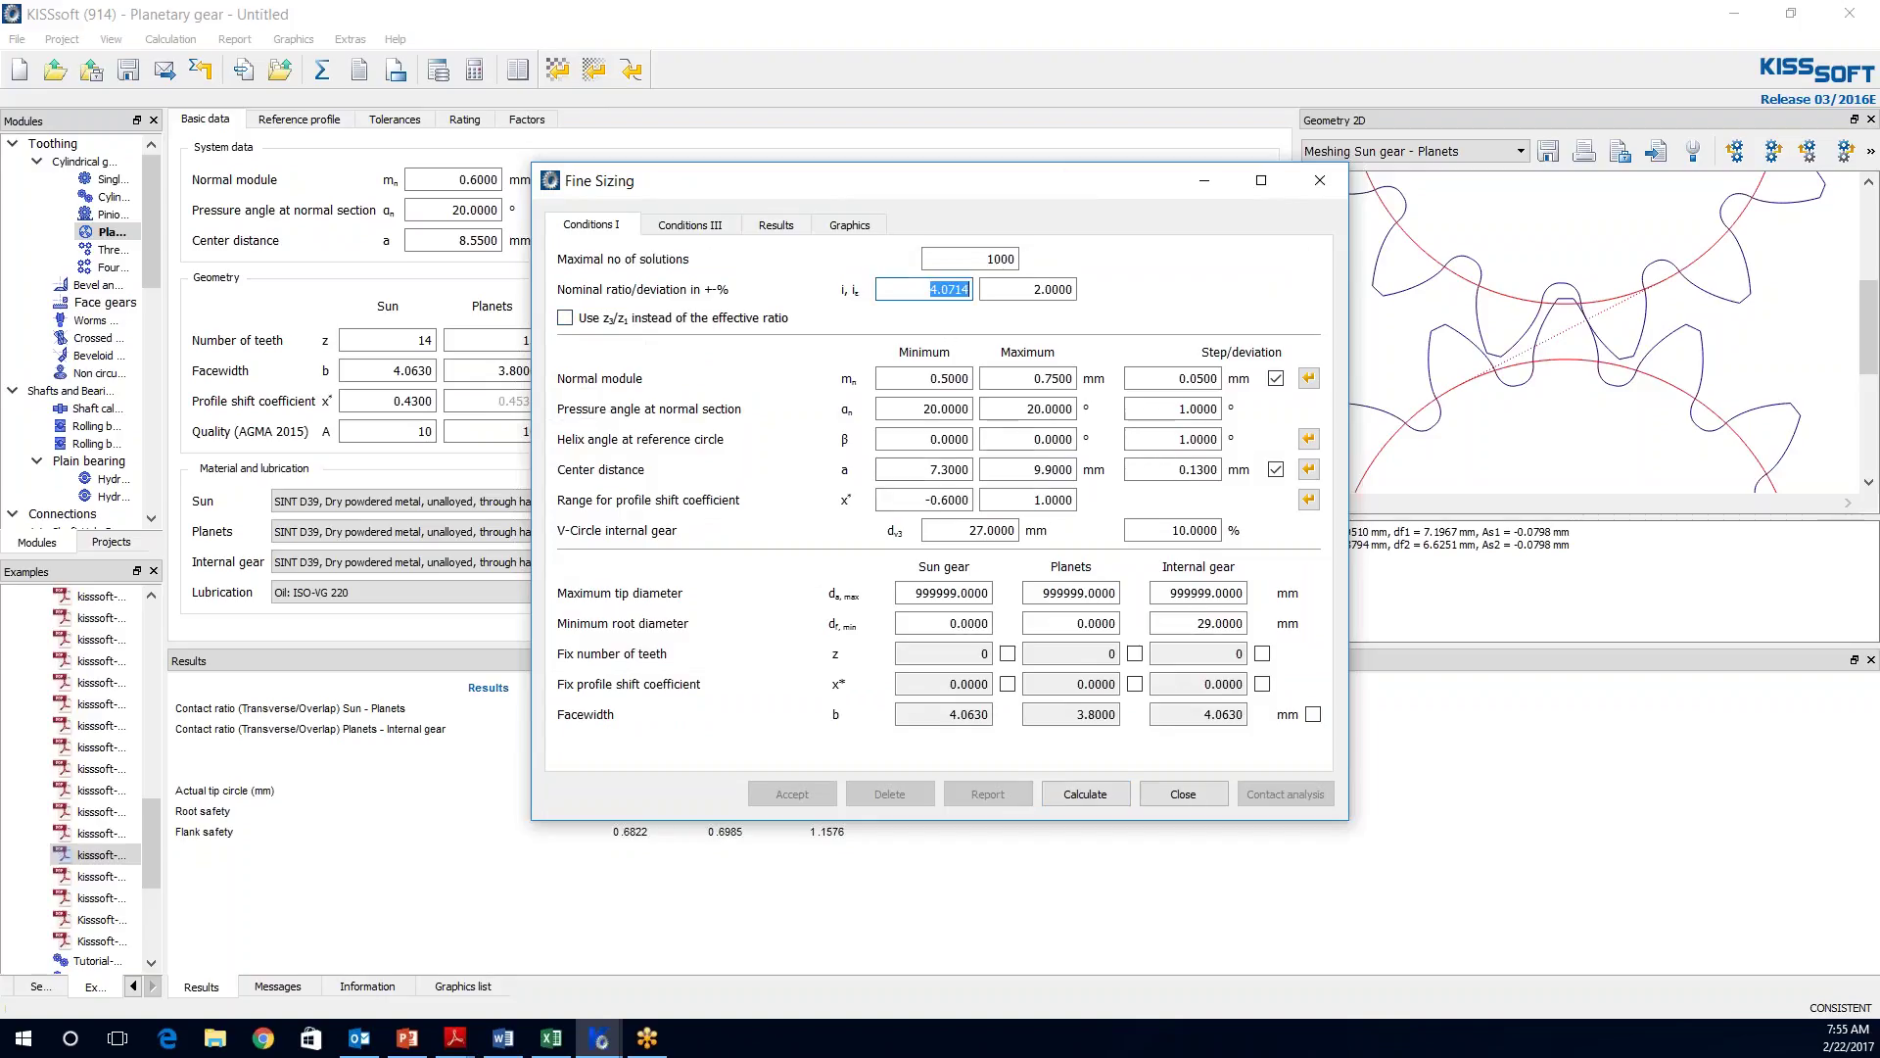
{"action": "type", "text": "4.25"}
{"action": "left_click", "coordinate": [1309, 379]}
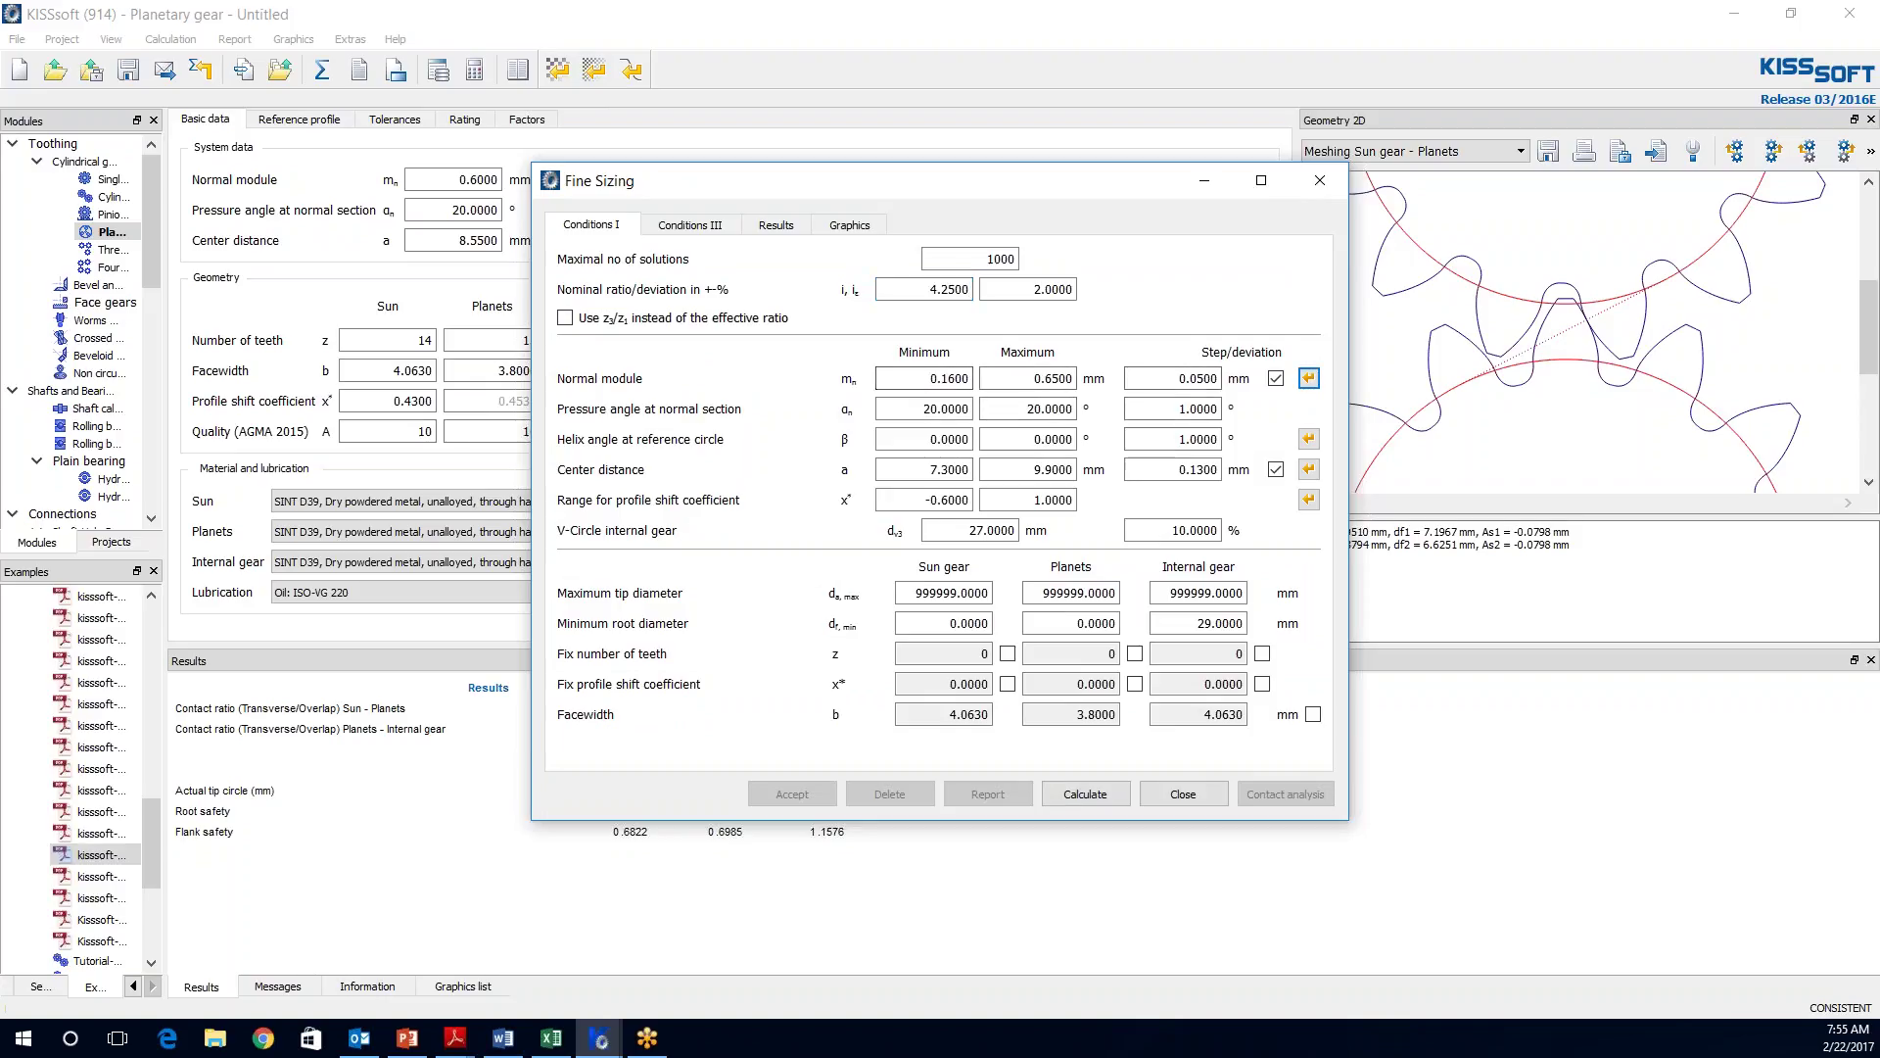
{"action": "left_click", "coordinate": [1309, 379]}
{"action": "left_click", "coordinate": [923, 469]}
- Limit the normal module to 0.5–0.75 mm, with pressure and helix angle steps of 0
{"action": "left_click", "coordinate": [905, 373]}
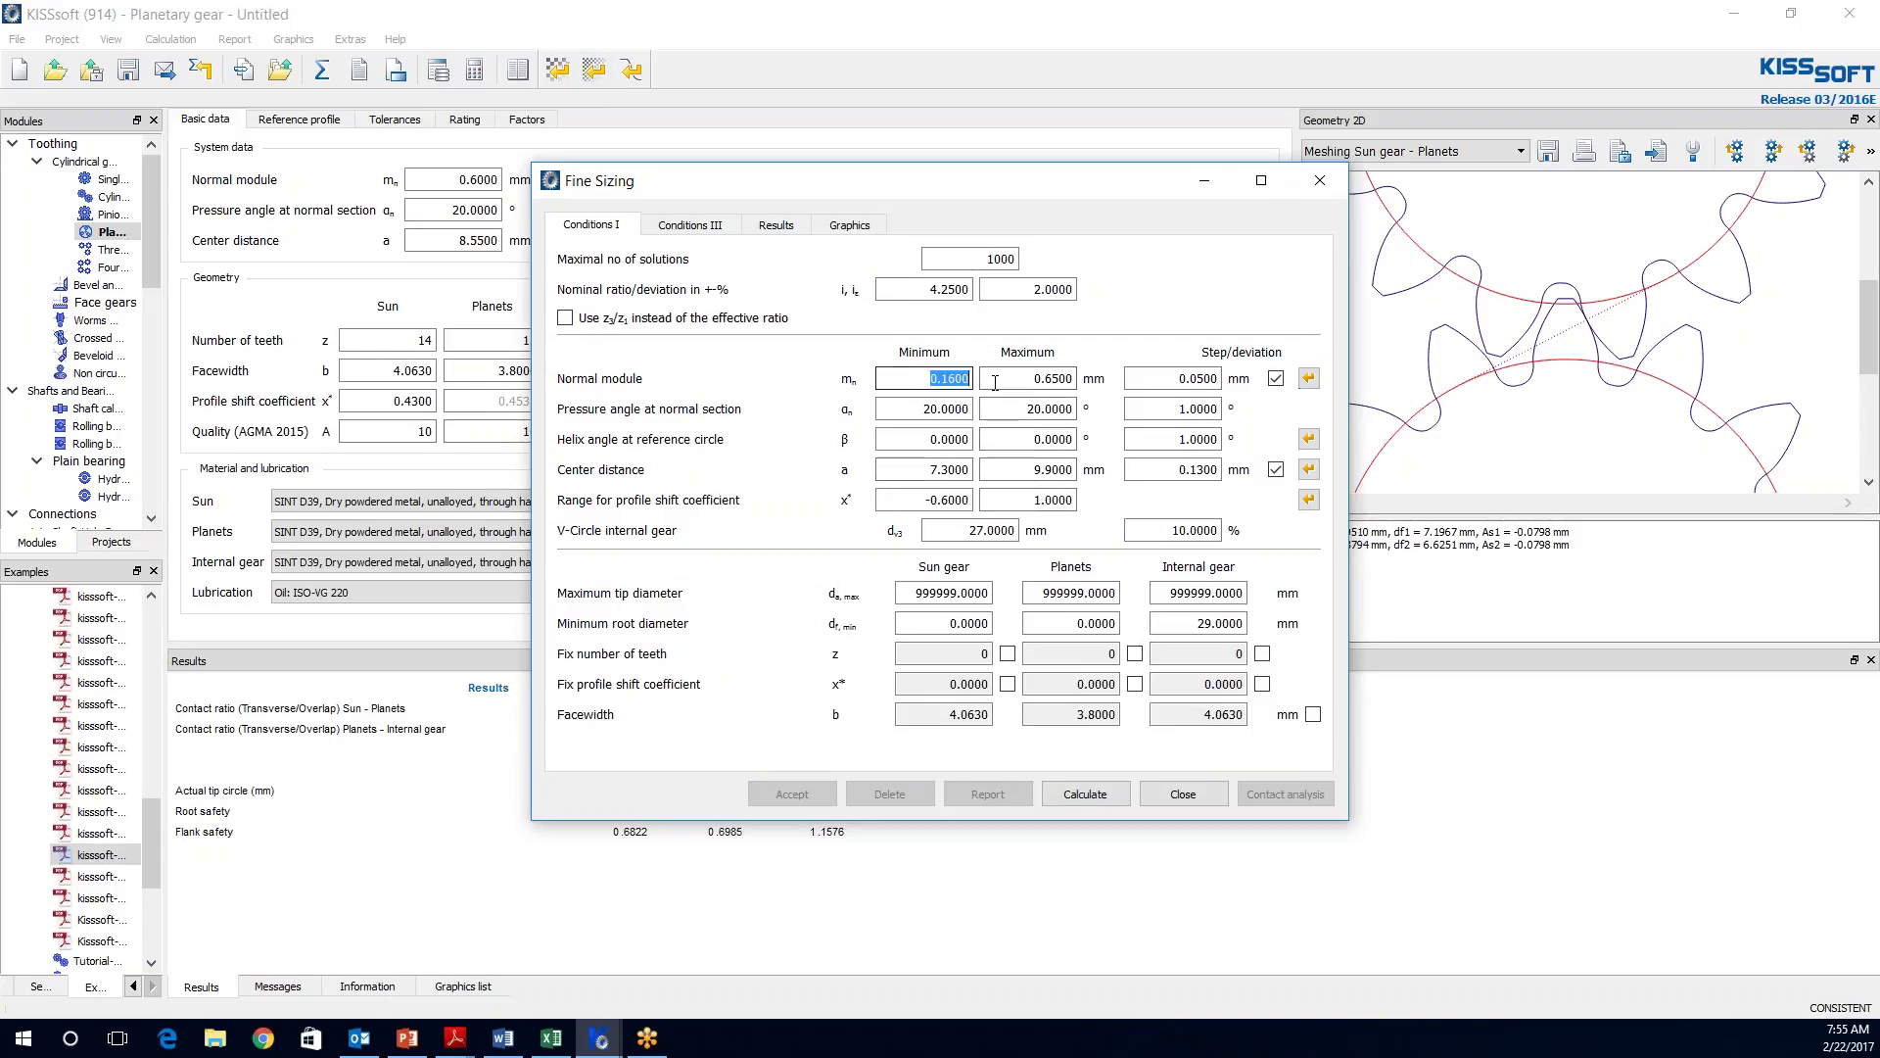
{"action": "type", "text": "0.500"}
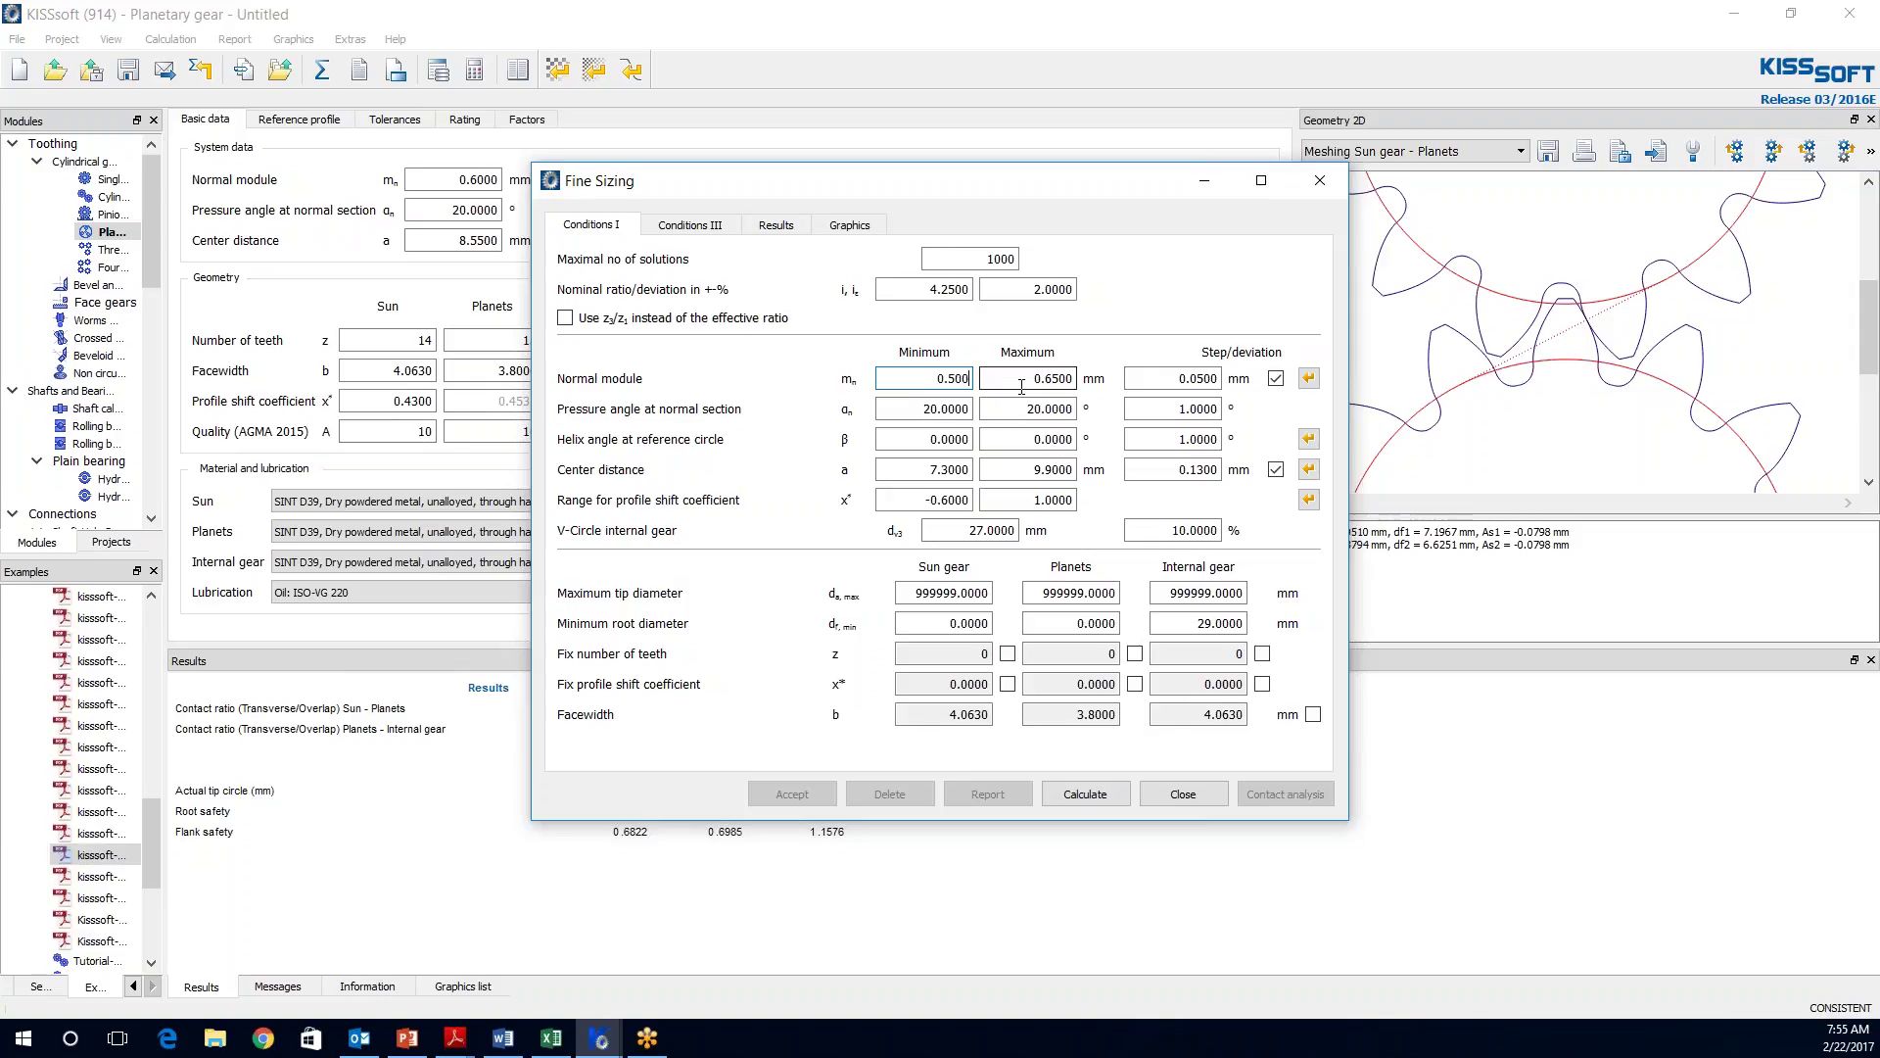
{"action": "left_click", "coordinate": [1055, 384]}
{"action": "type", "text": "0.75"}
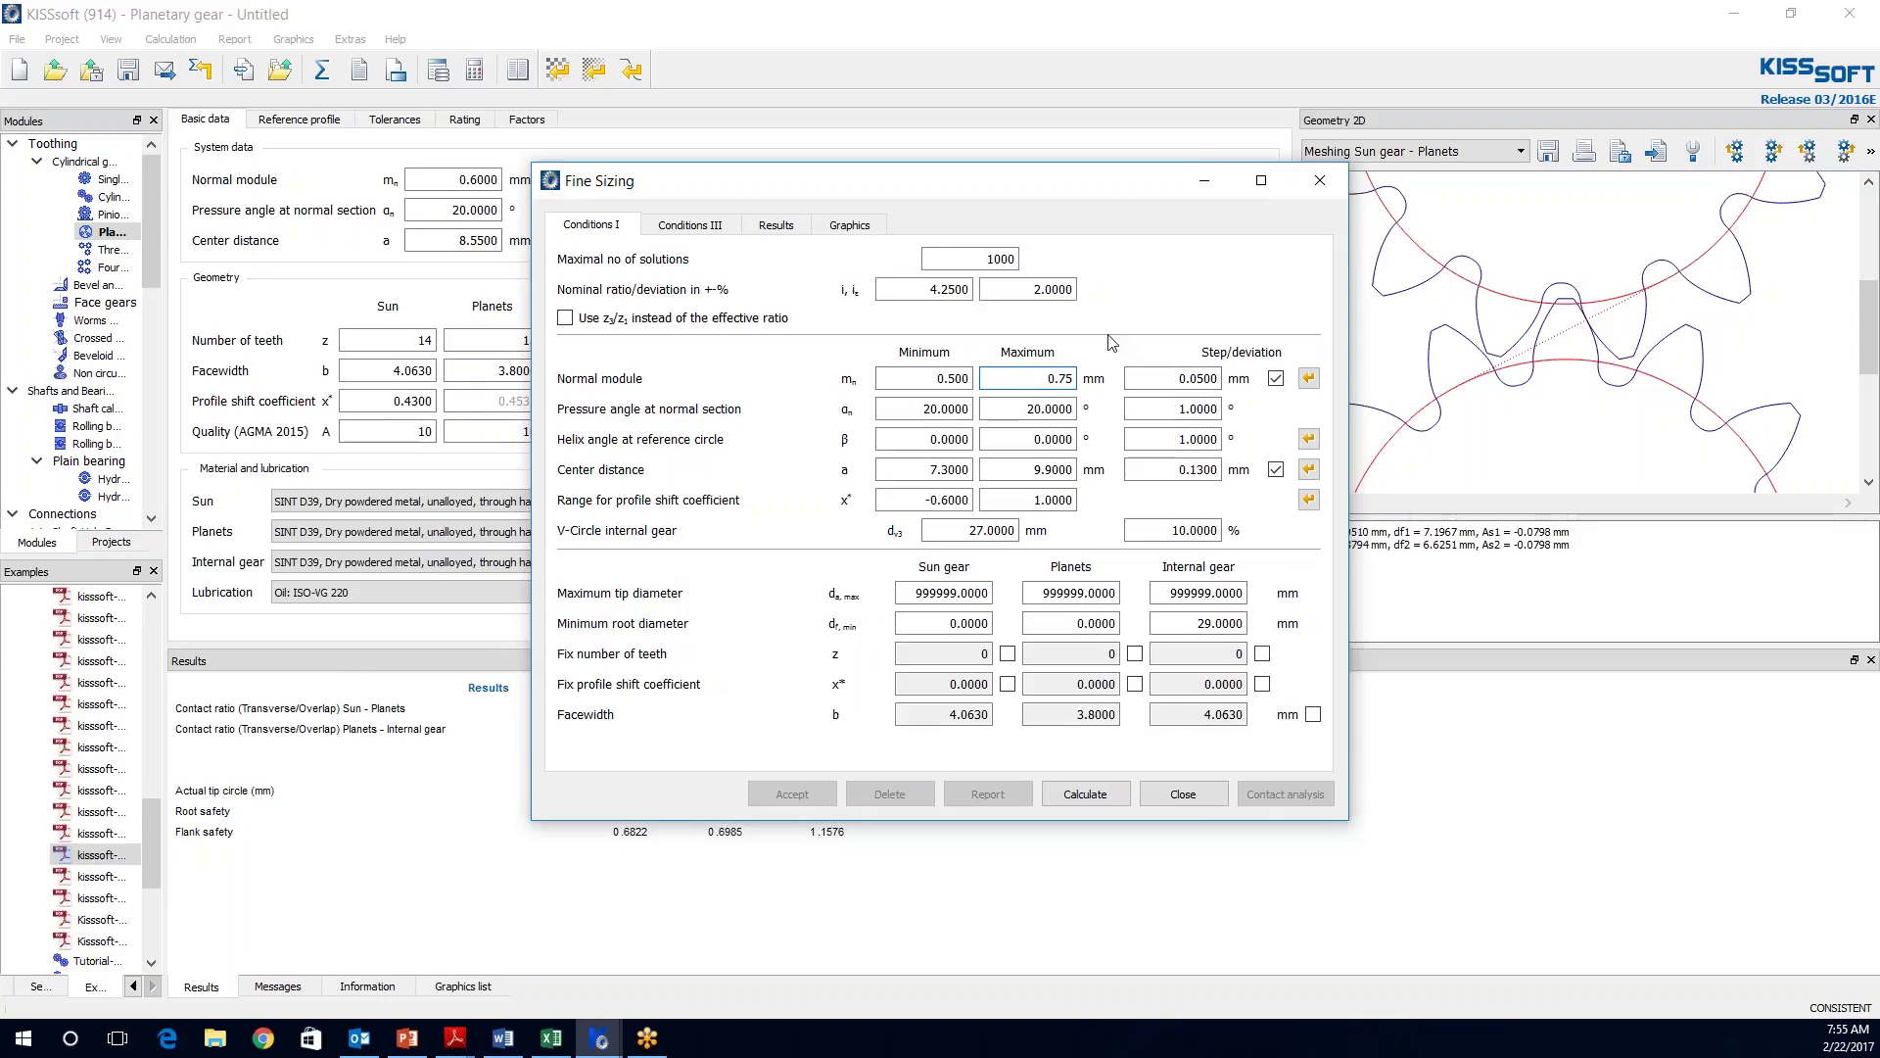
{"action": "left_click", "coordinate": [1163, 376]}
{"action": "left_click", "coordinate": [1175, 409]}
{"action": "type", "text": "0"}
{"action": "left_click", "coordinate": [1181, 440]}
{"action": "type", "text": "0"}
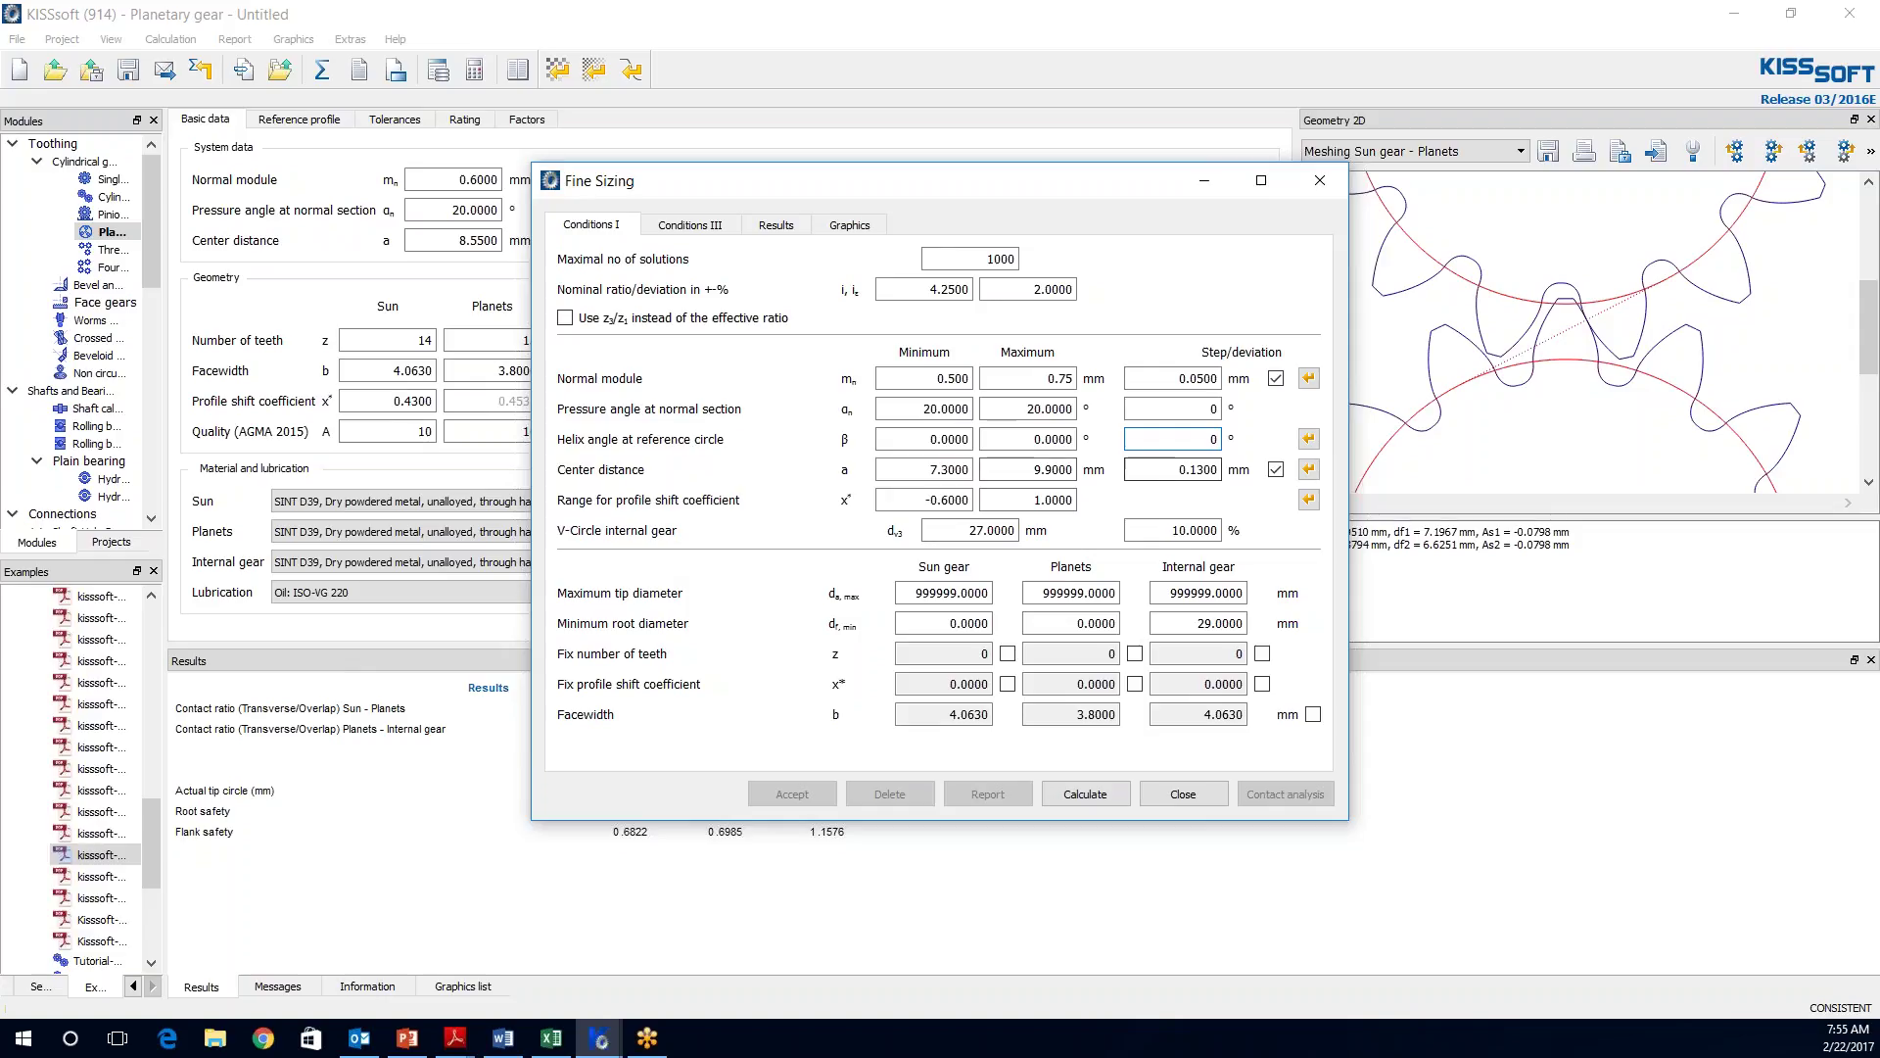
- Recalculate the centre distance range to 7.3–9.9 mm
{"action": "double_click", "coordinate": [940, 469]}
{"action": "type", "text": "5"}
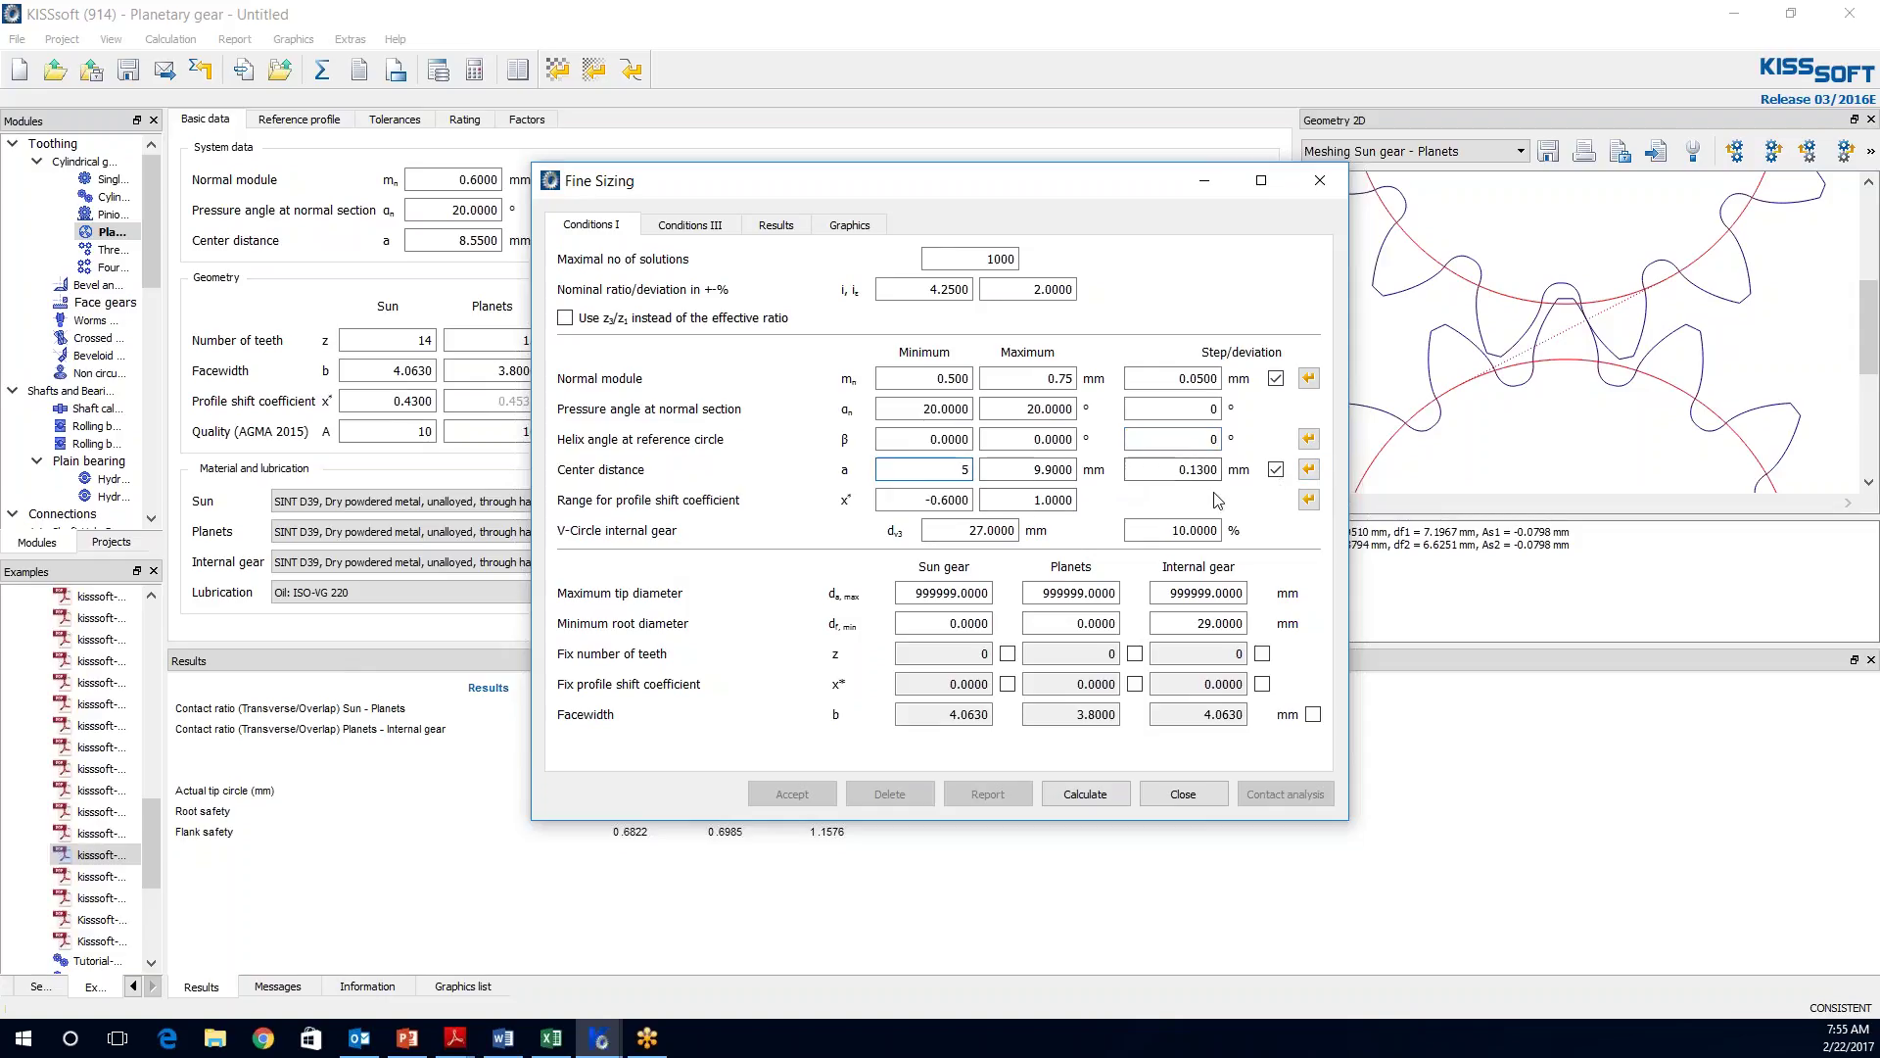
{"action": "left_click", "coordinate": [1308, 469]}
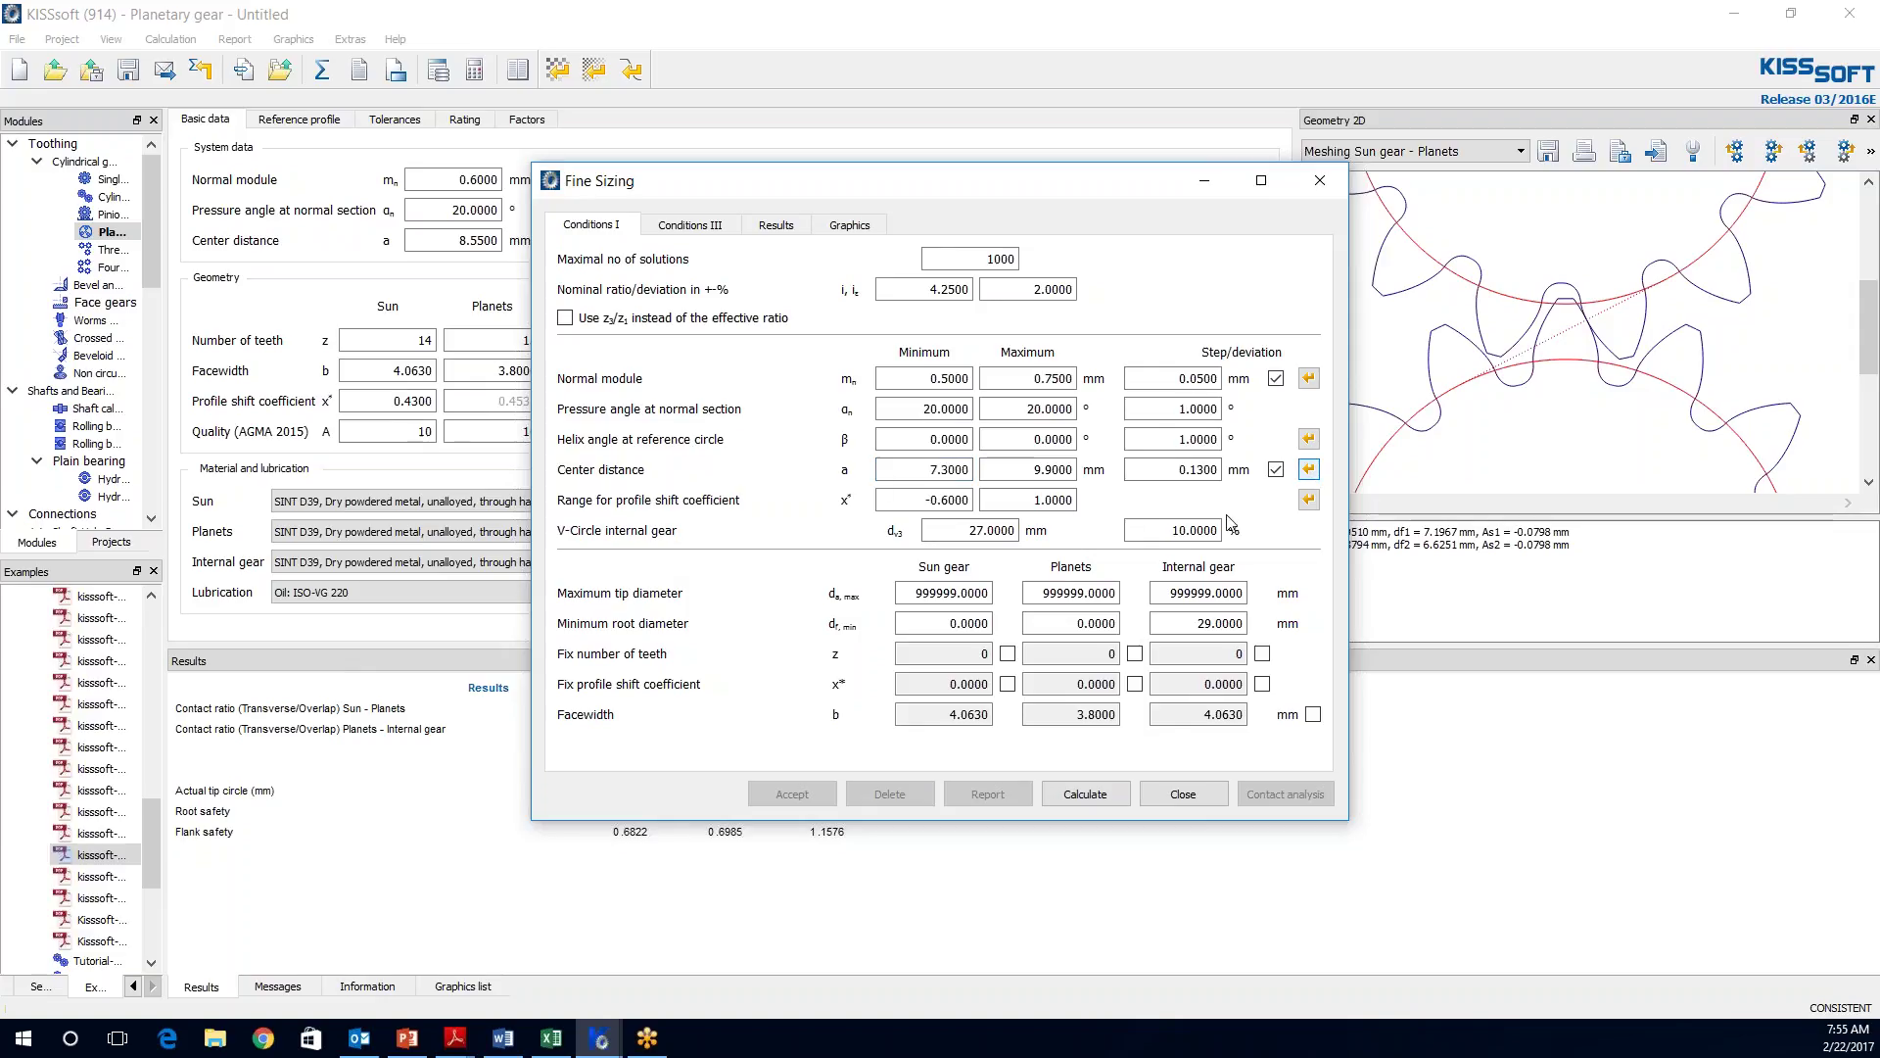
{"action": "left_click", "coordinate": [948, 378]}
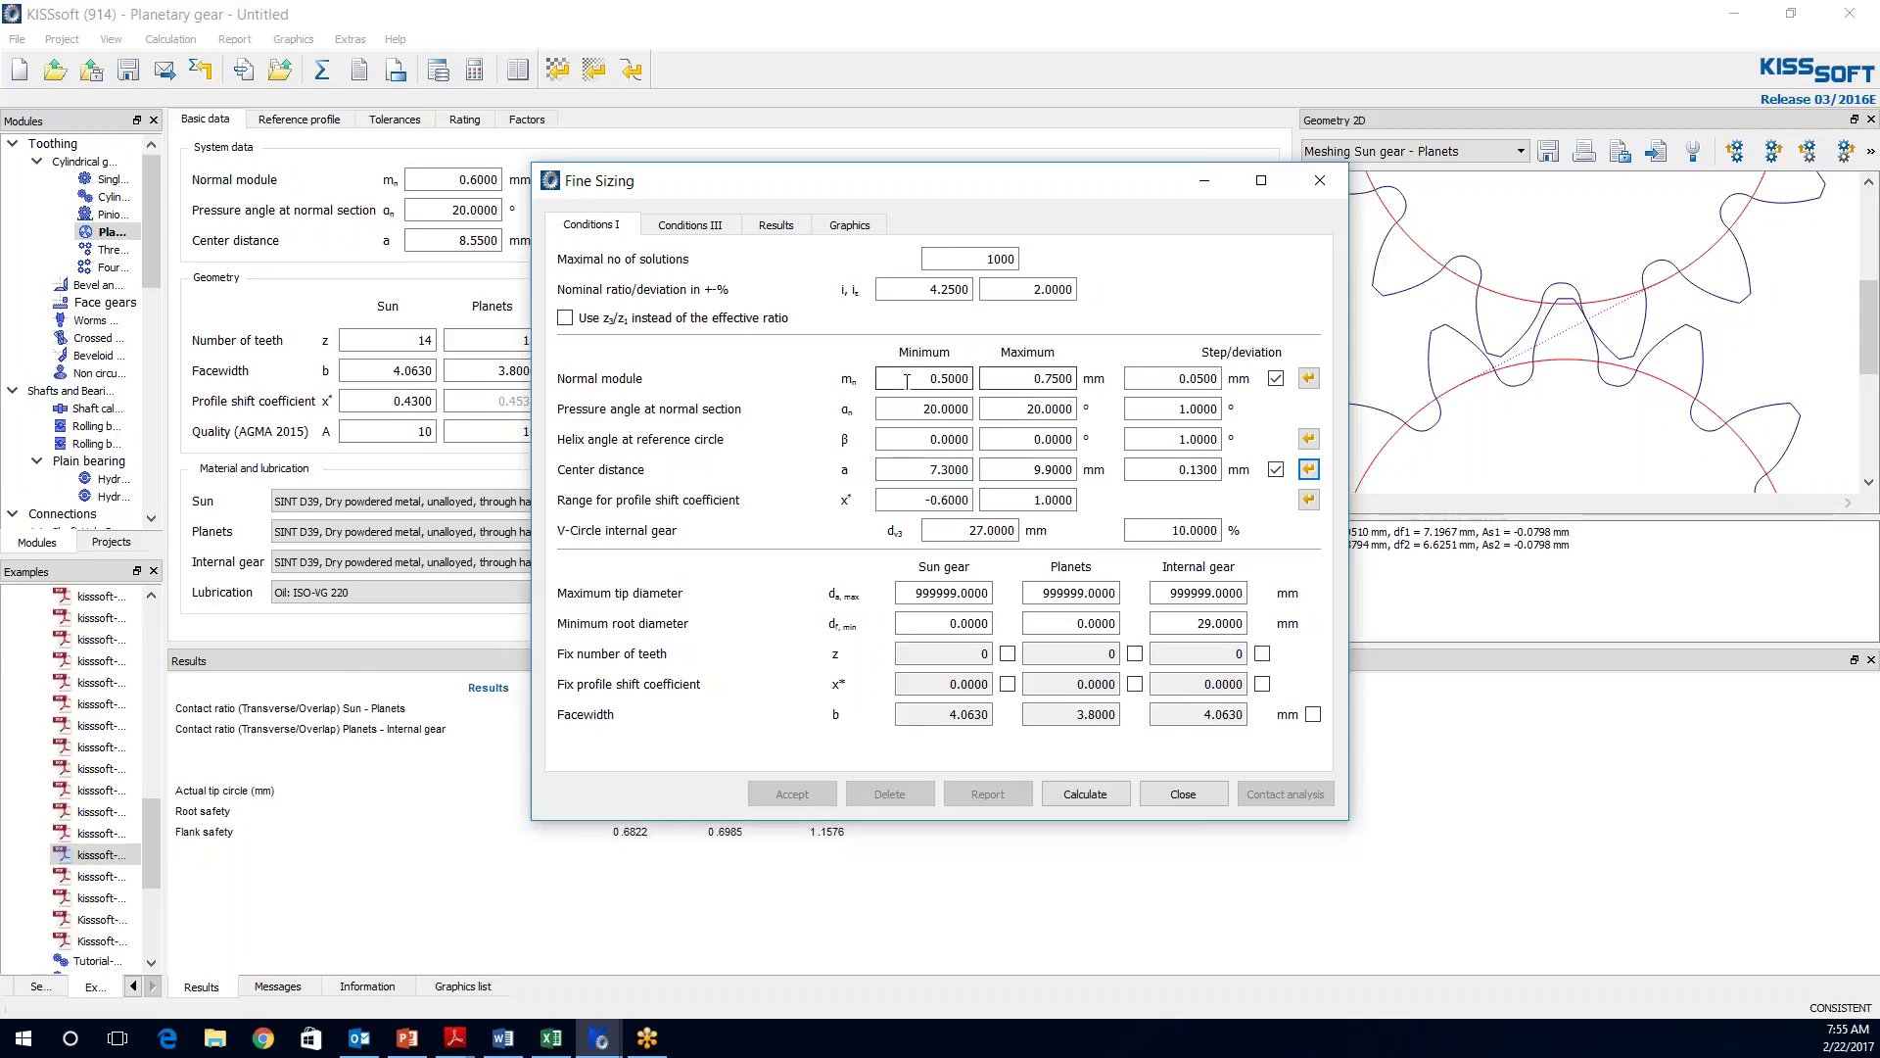
{"action": "left_click", "coordinate": [1017, 385]}
{"action": "key", "text": "Tab"}
{"action": "left_click", "coordinate": [955, 471]}
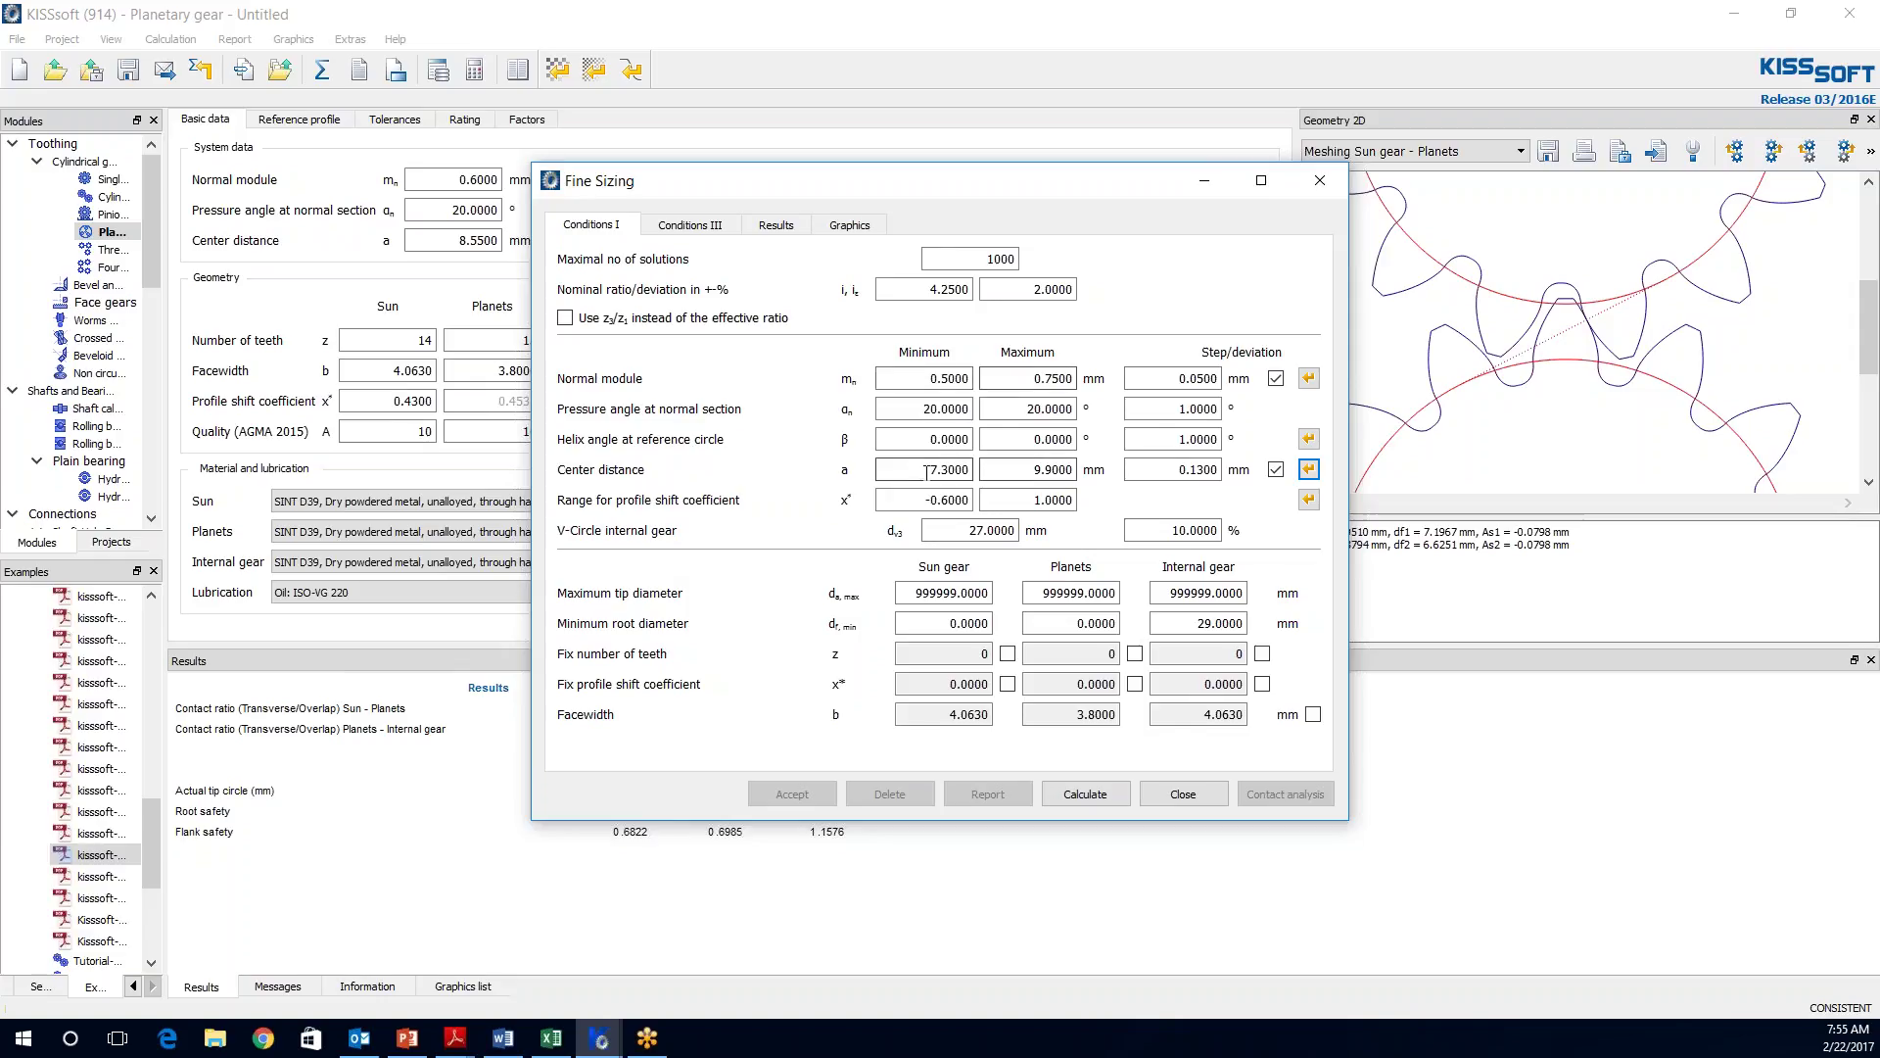
{"action": "left_click", "coordinate": [1016, 469]}
{"action": "left_click", "coordinate": [966, 534]}
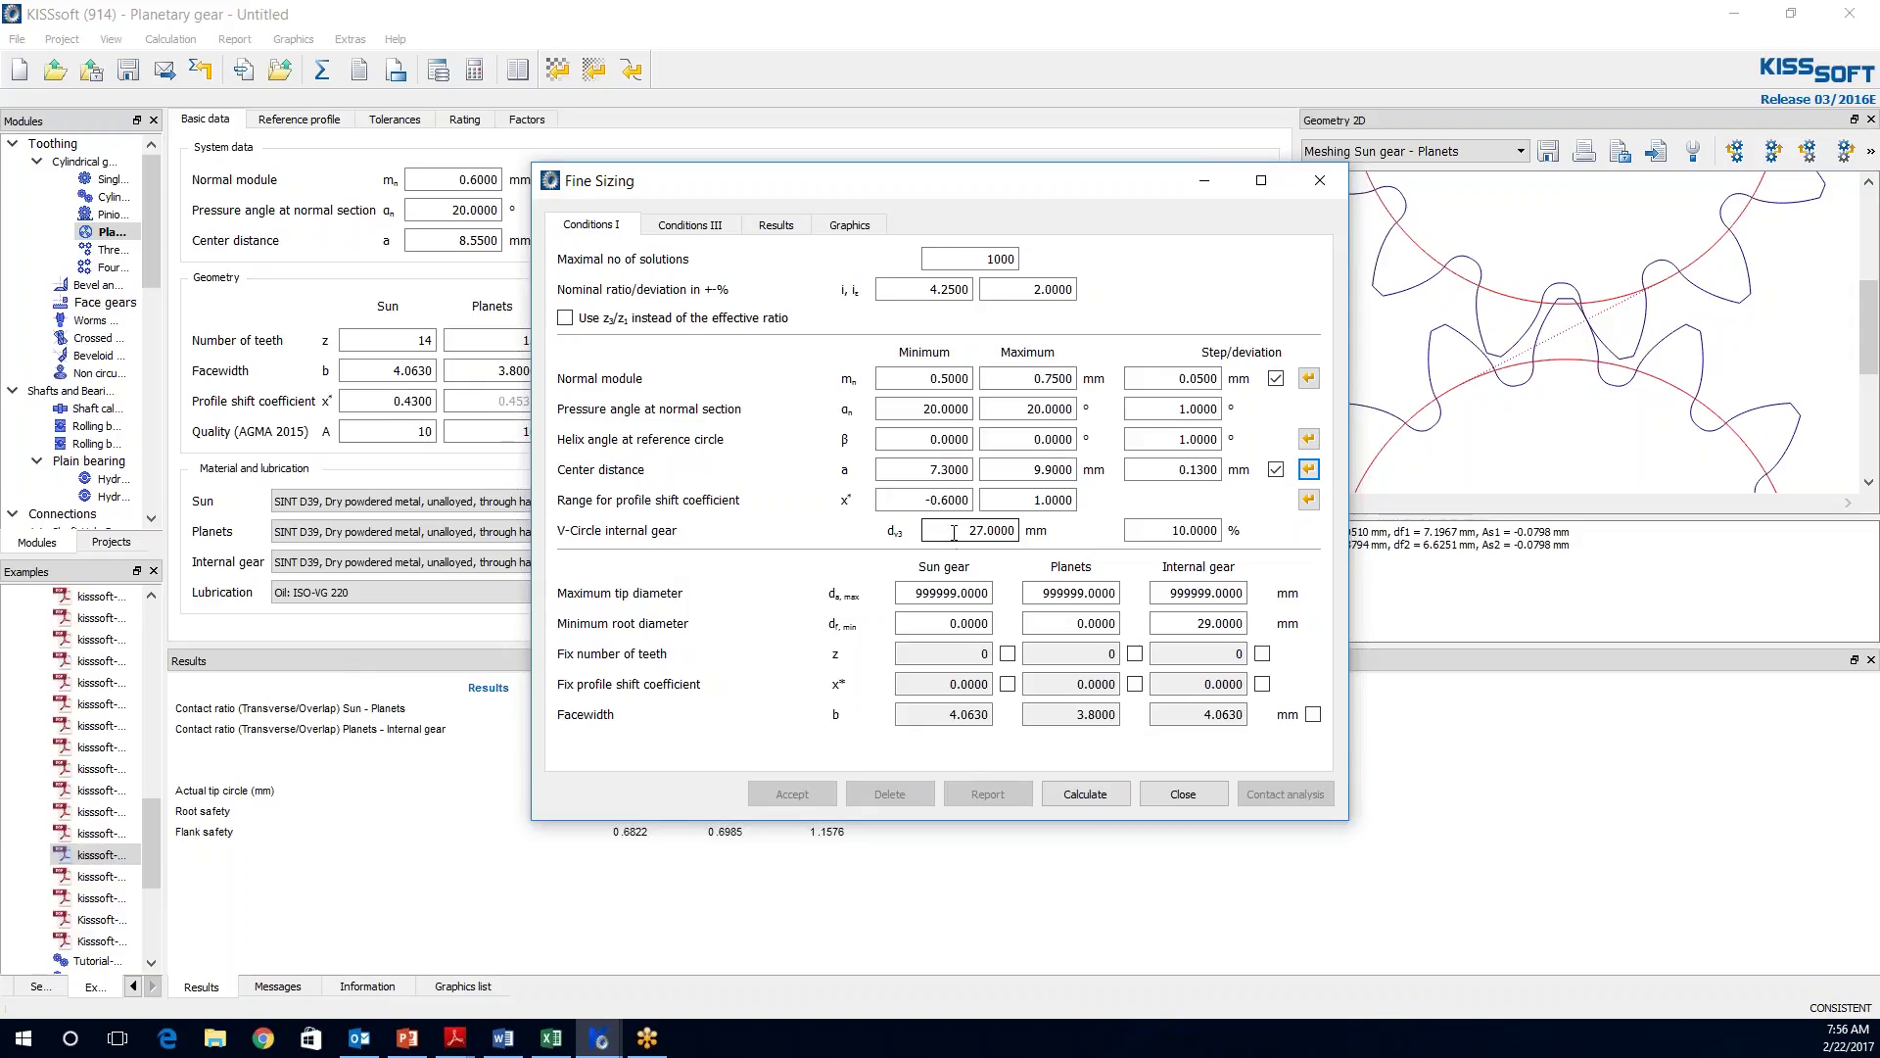
- Check the V-circle diameter and 10 % tolerance, and set a 29 mm internal-gear minimum root diameter
{"action": "double_click", "coordinate": [956, 531]}
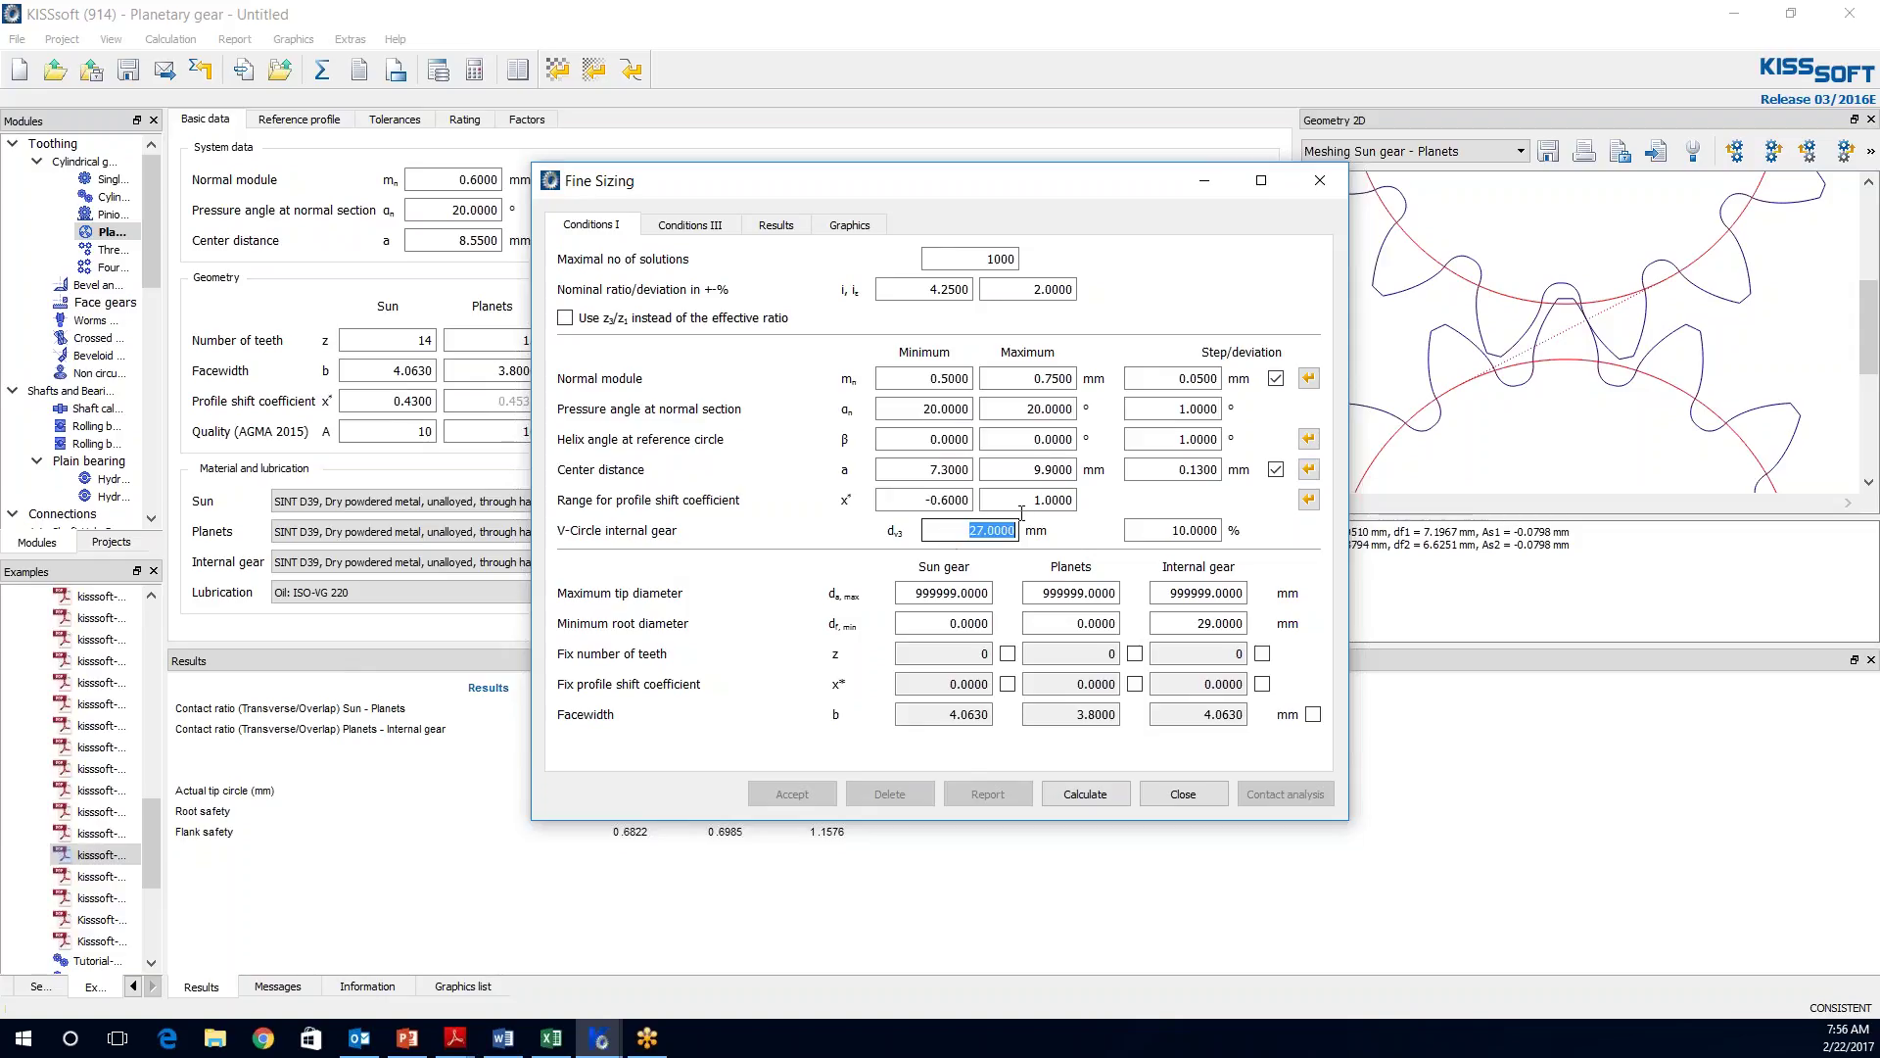
{"action": "left_click", "coordinate": [968, 531]}
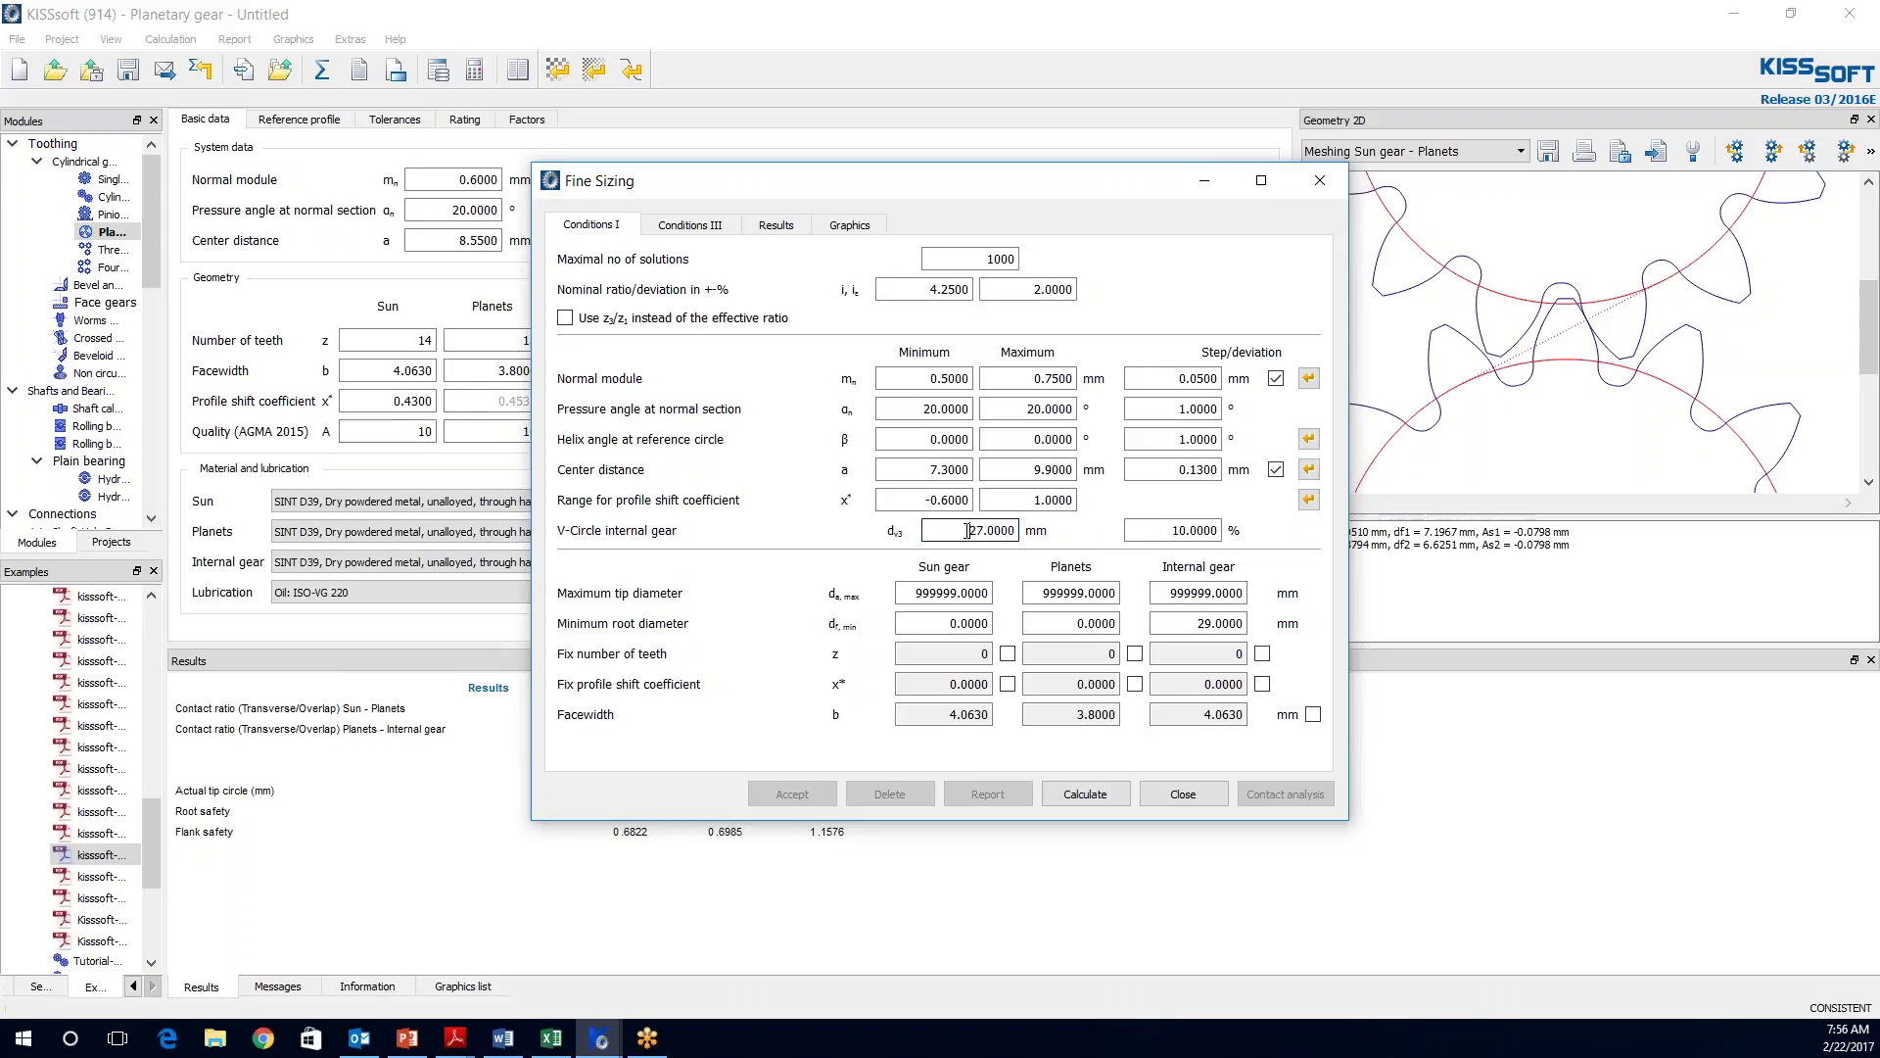
{"action": "double_click", "coordinate": [1025, 541]}
{"action": "double_click", "coordinate": [1194, 529]}
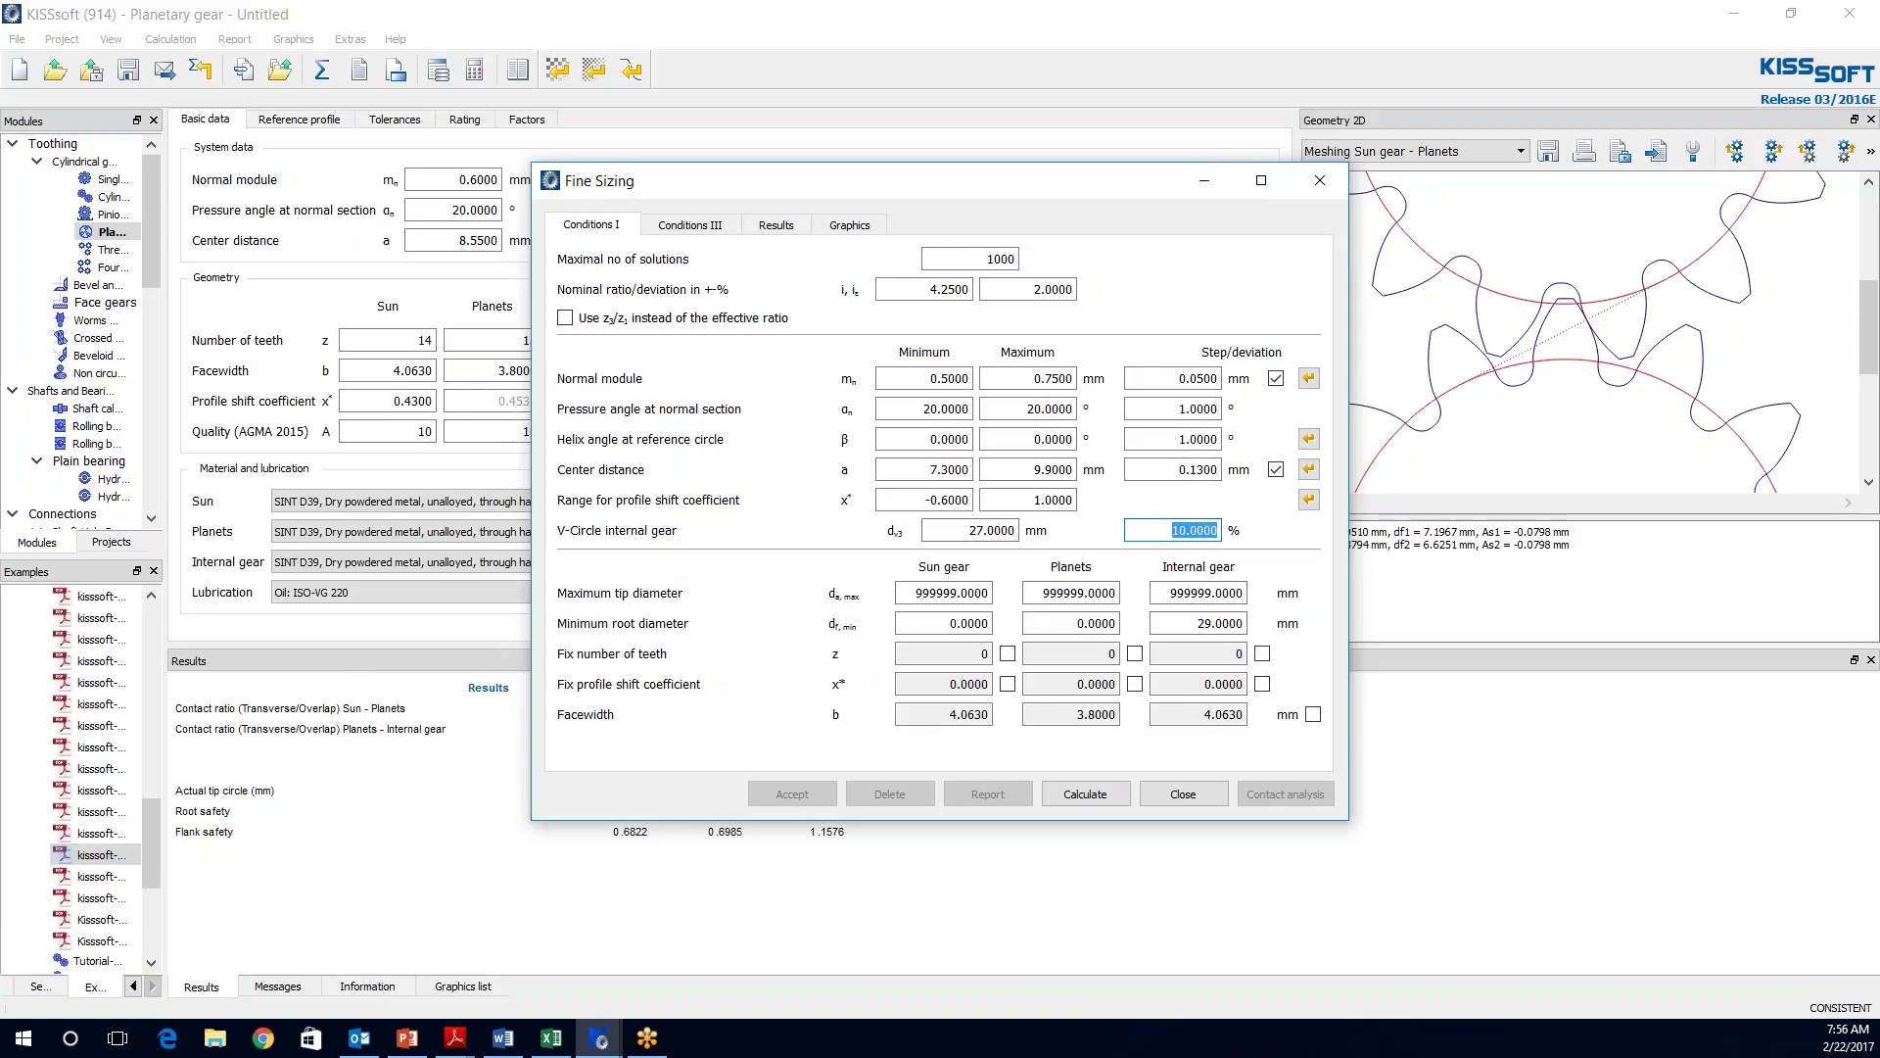
{"action": "double_click", "coordinate": [1214, 623]}
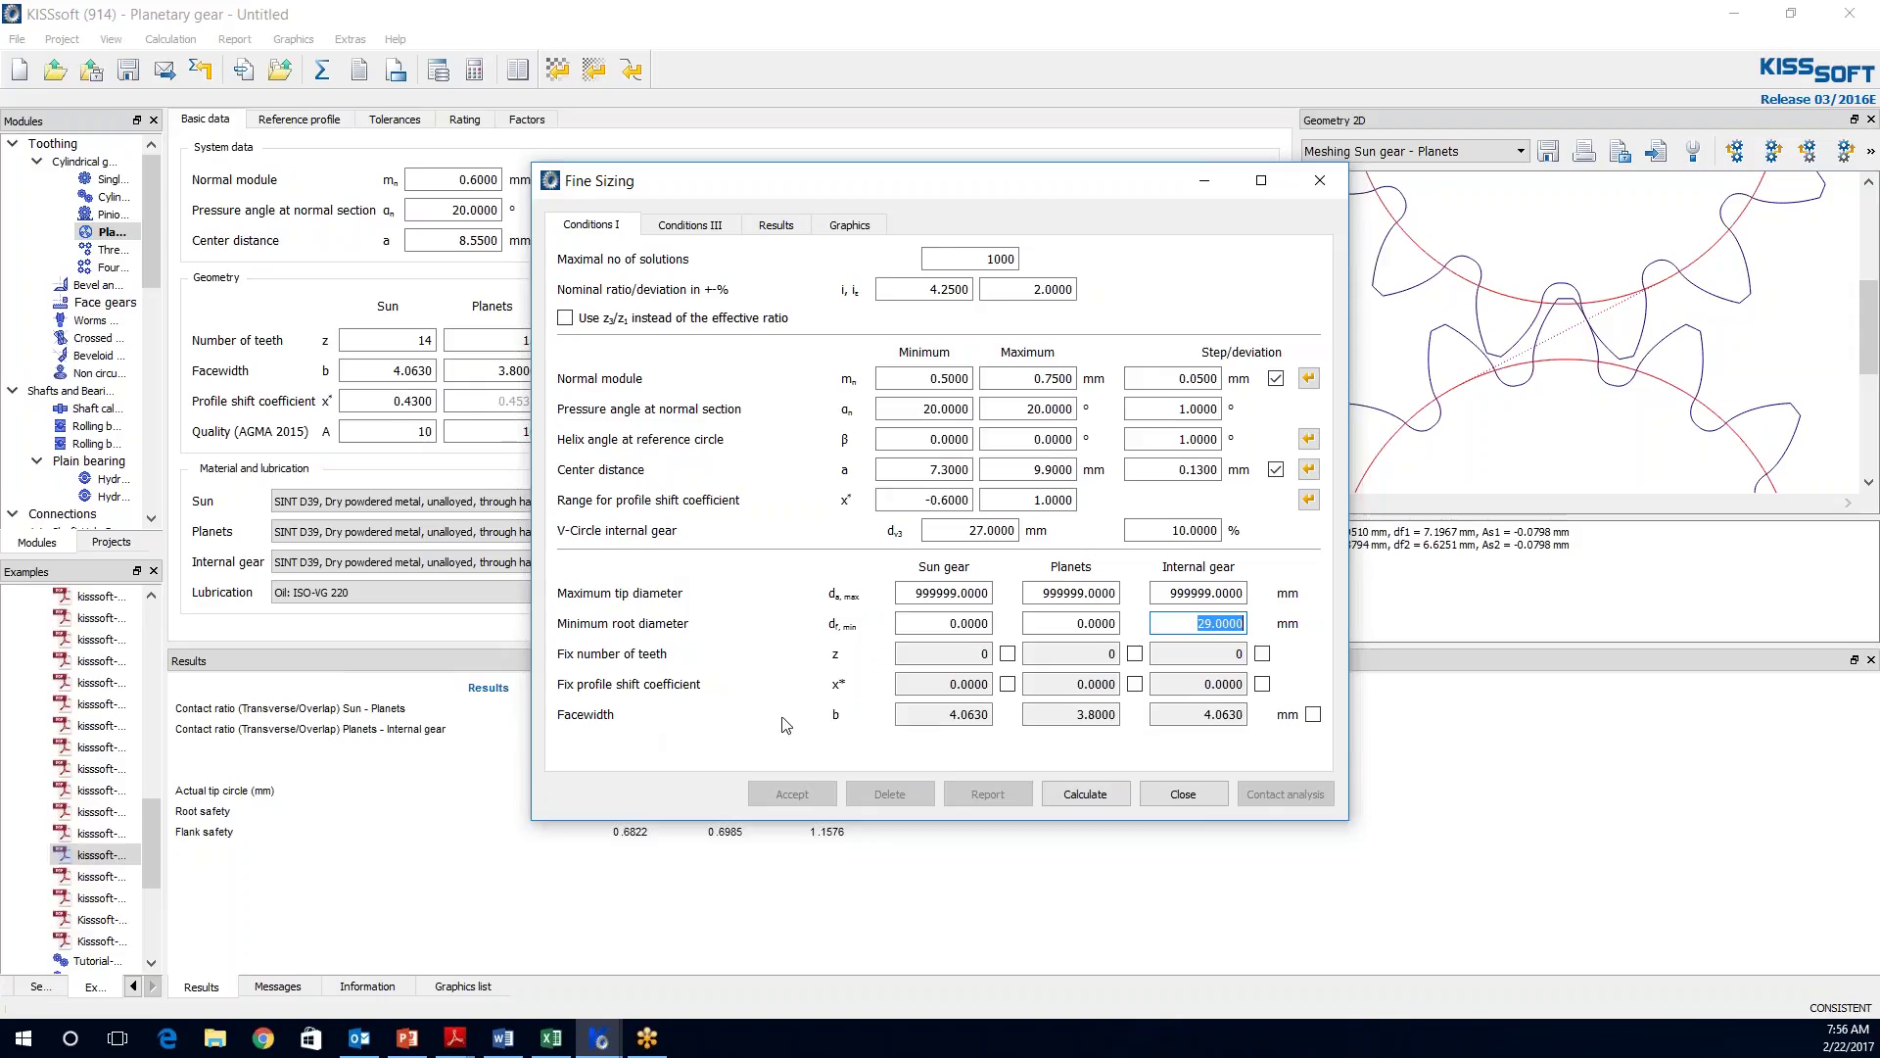
{"action": "left_click", "coordinate": [1231, 628]}
{"action": "left_click", "coordinate": [707, 231]}
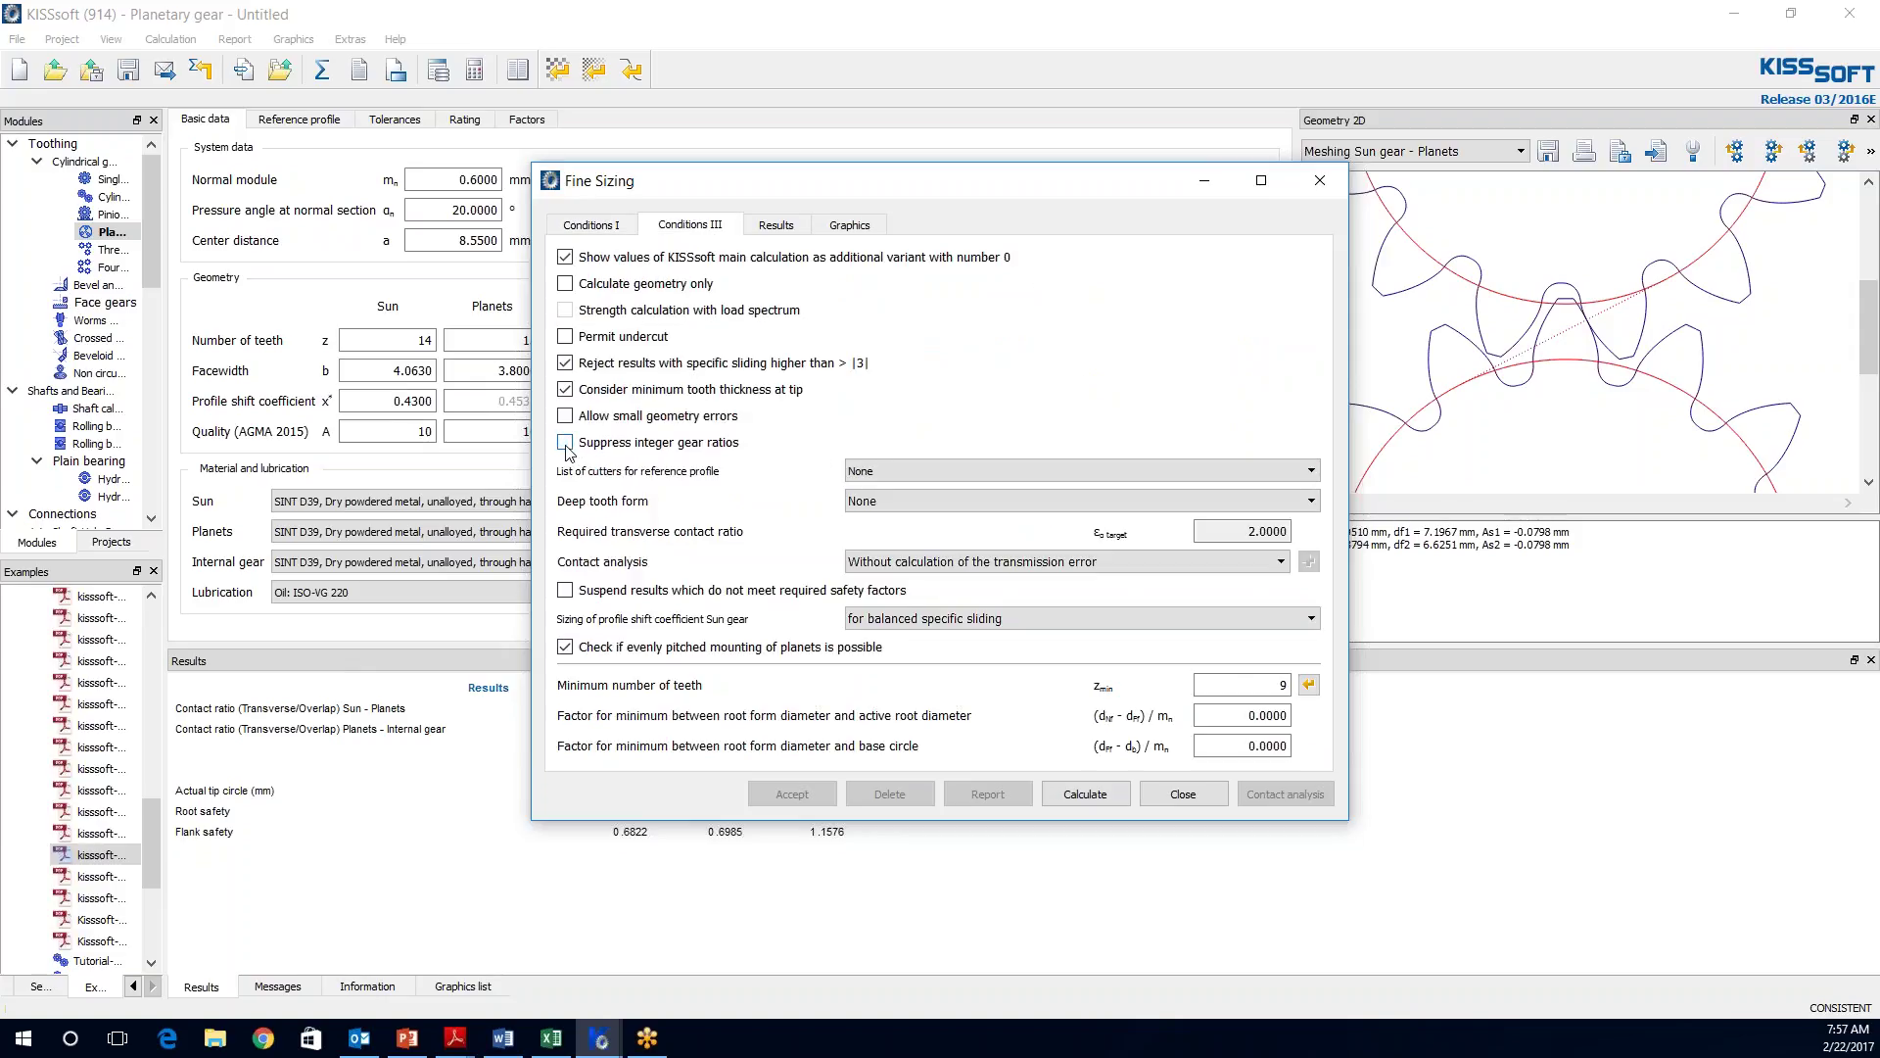
- Enable suspending results that miss the required safety factors, then return to Conditions I
{"action": "left_click", "coordinate": [565, 590]}
{"action": "left_click", "coordinate": [591, 224]}
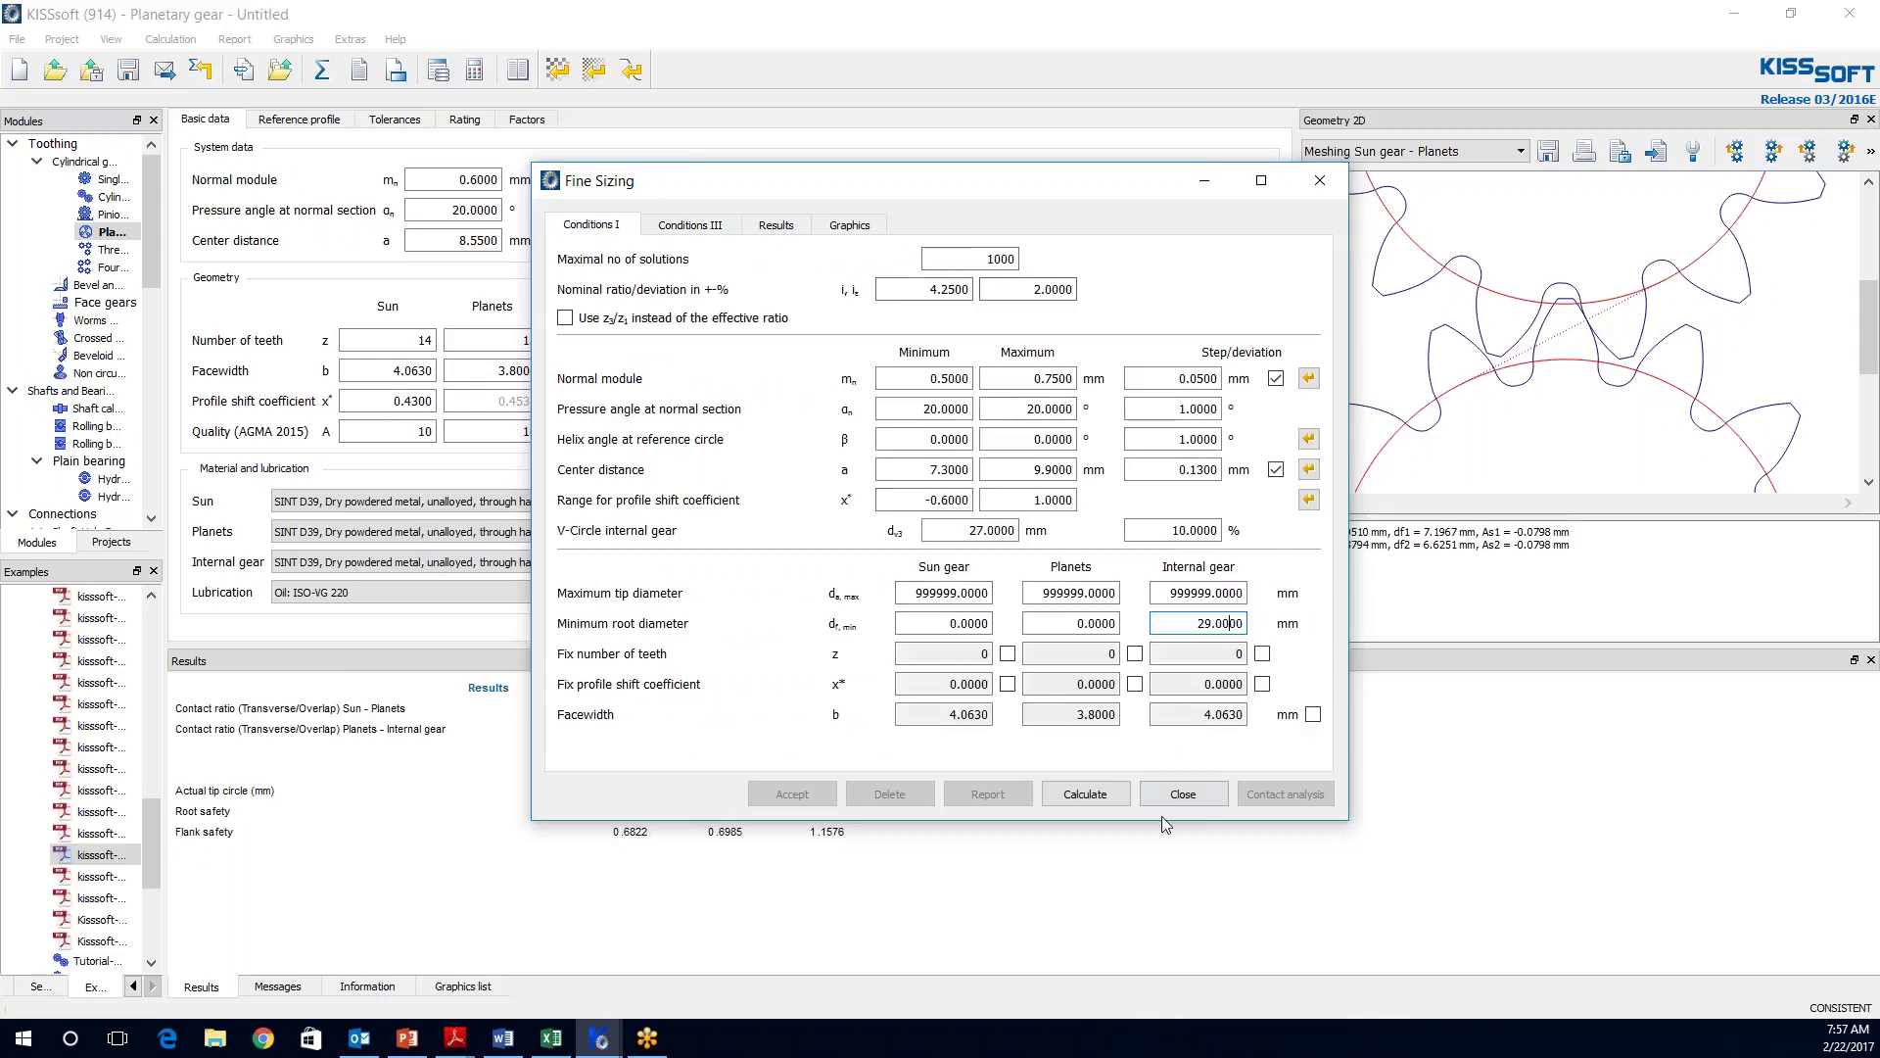
- Run fine sizing (8 solutions) and widen the results window to show every safety column
{"action": "left_click", "coordinate": [1096, 799]}
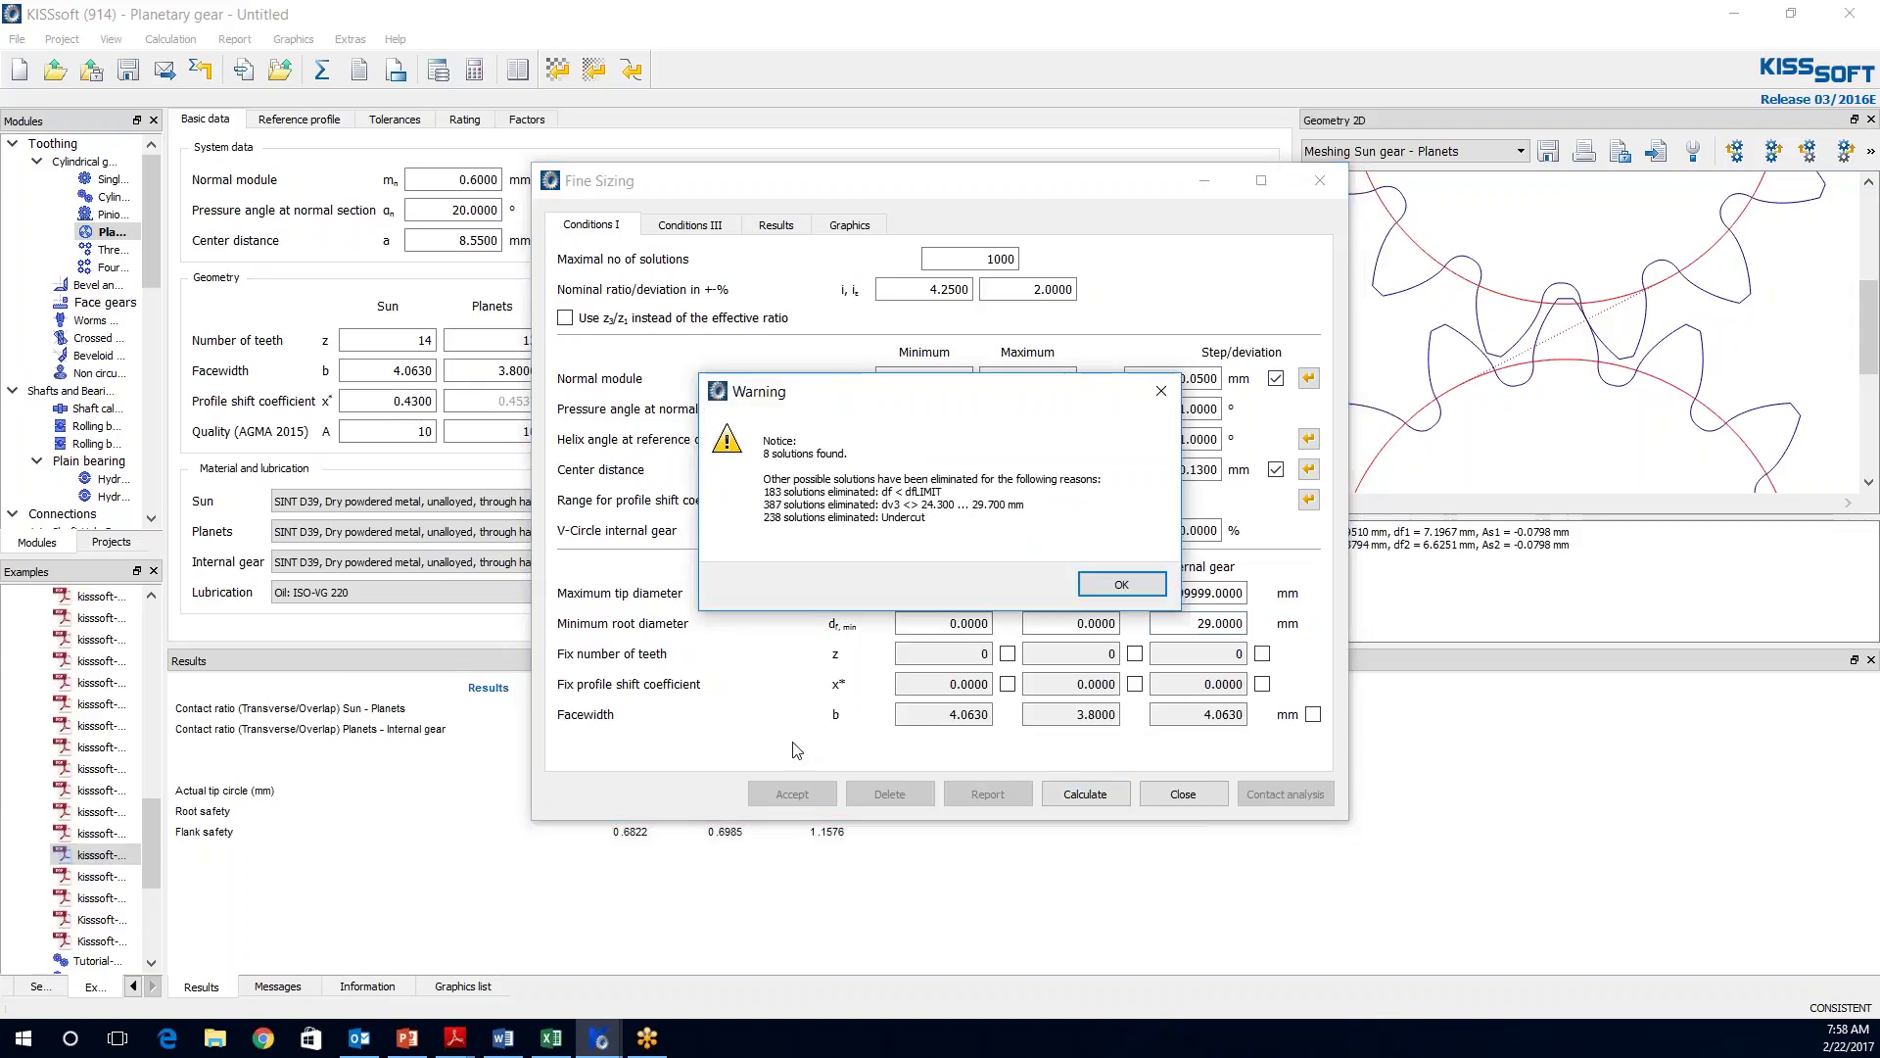
{"action": "left_click", "coordinate": [1096, 593]}
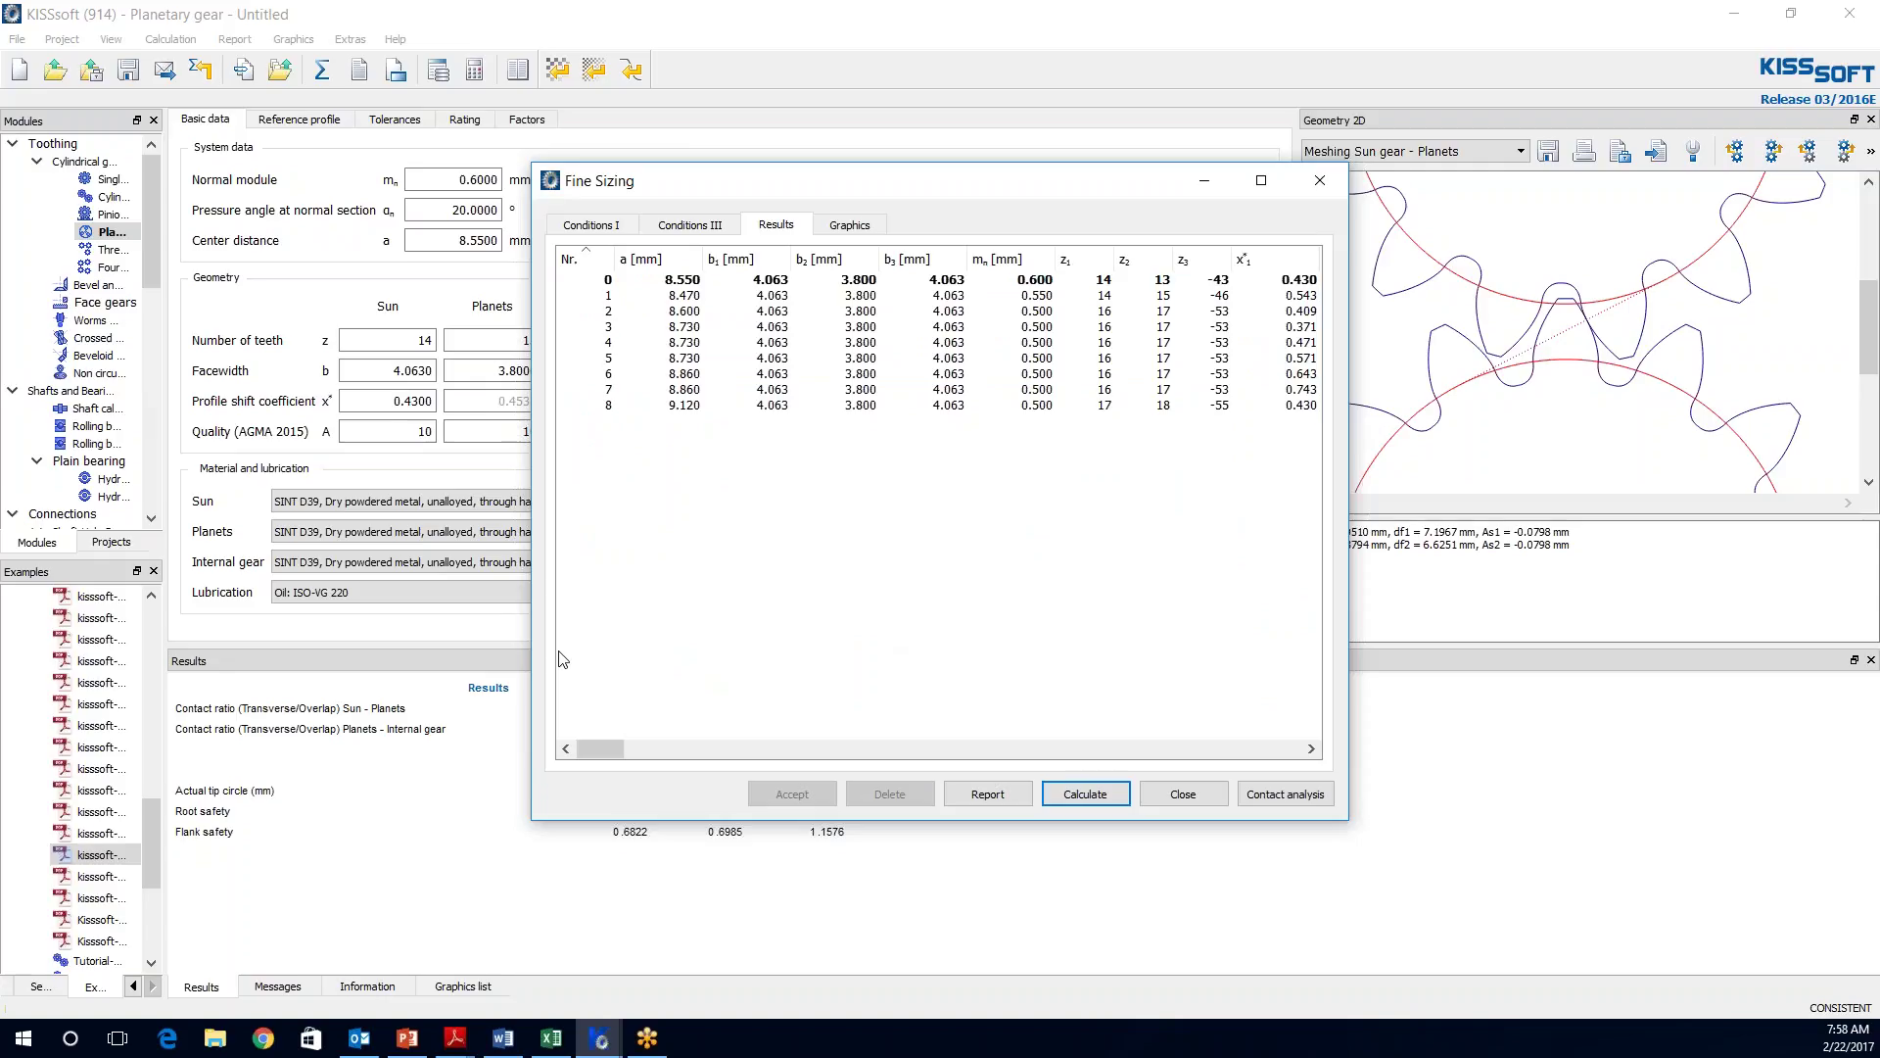
{"action": "left_click_drag", "start_coordinate": [529, 683], "coordinate": [197, 683]}
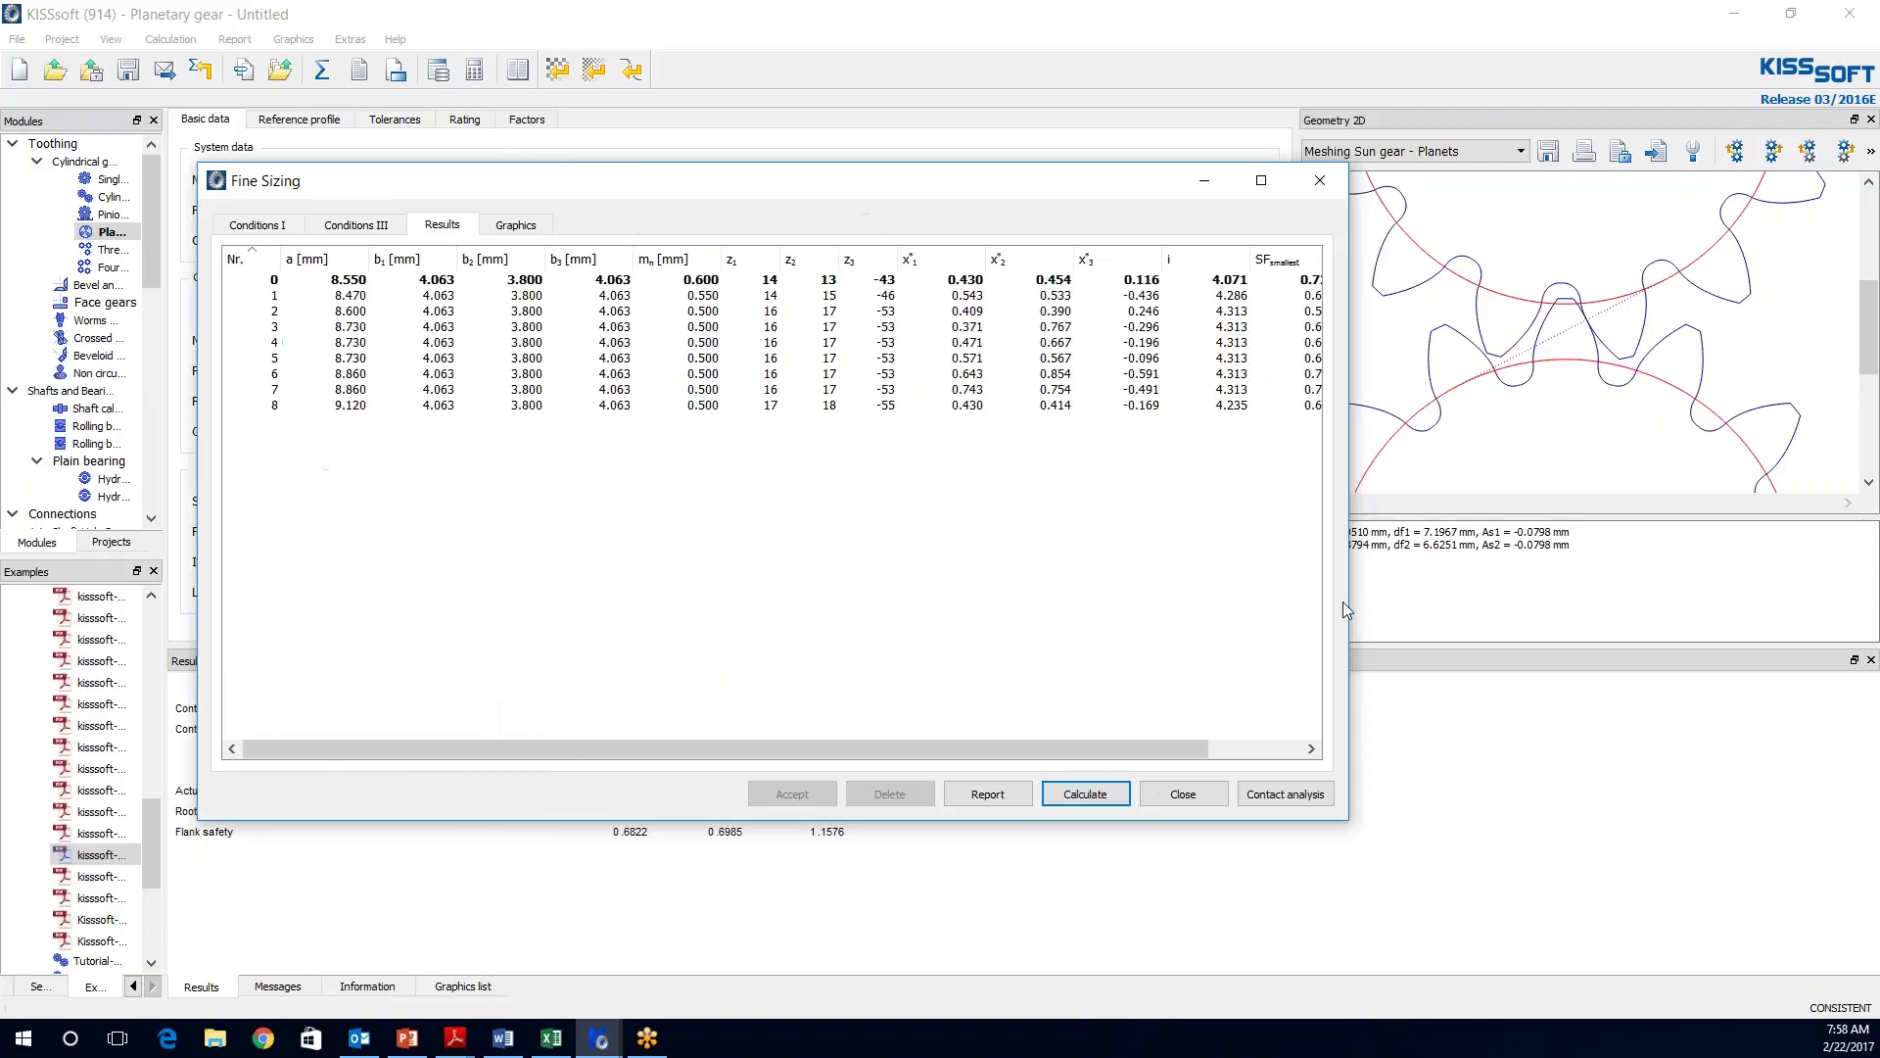
{"action": "left_click_drag", "start_coordinate": [1362, 631], "coordinate": [1750, 631]}
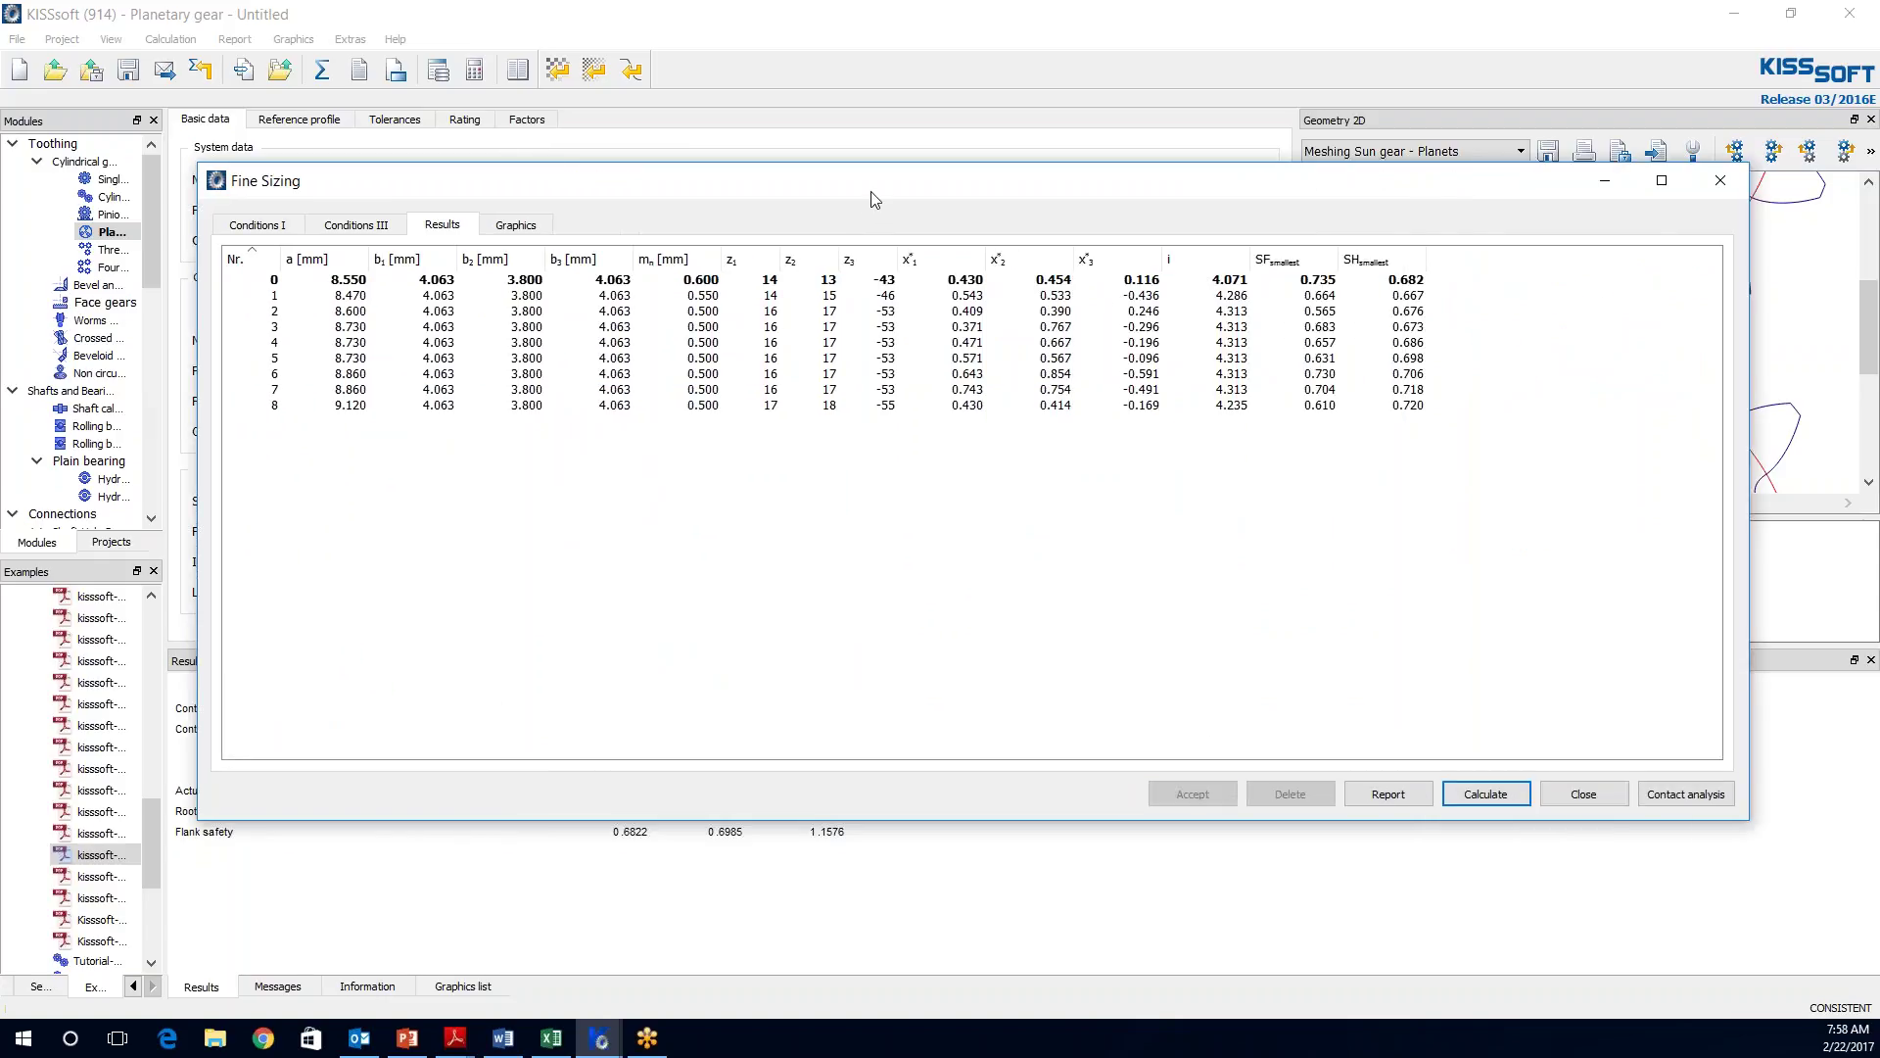
{"action": "left_click_drag", "start_coordinate": [910, 180], "coordinate": [947, 273]}
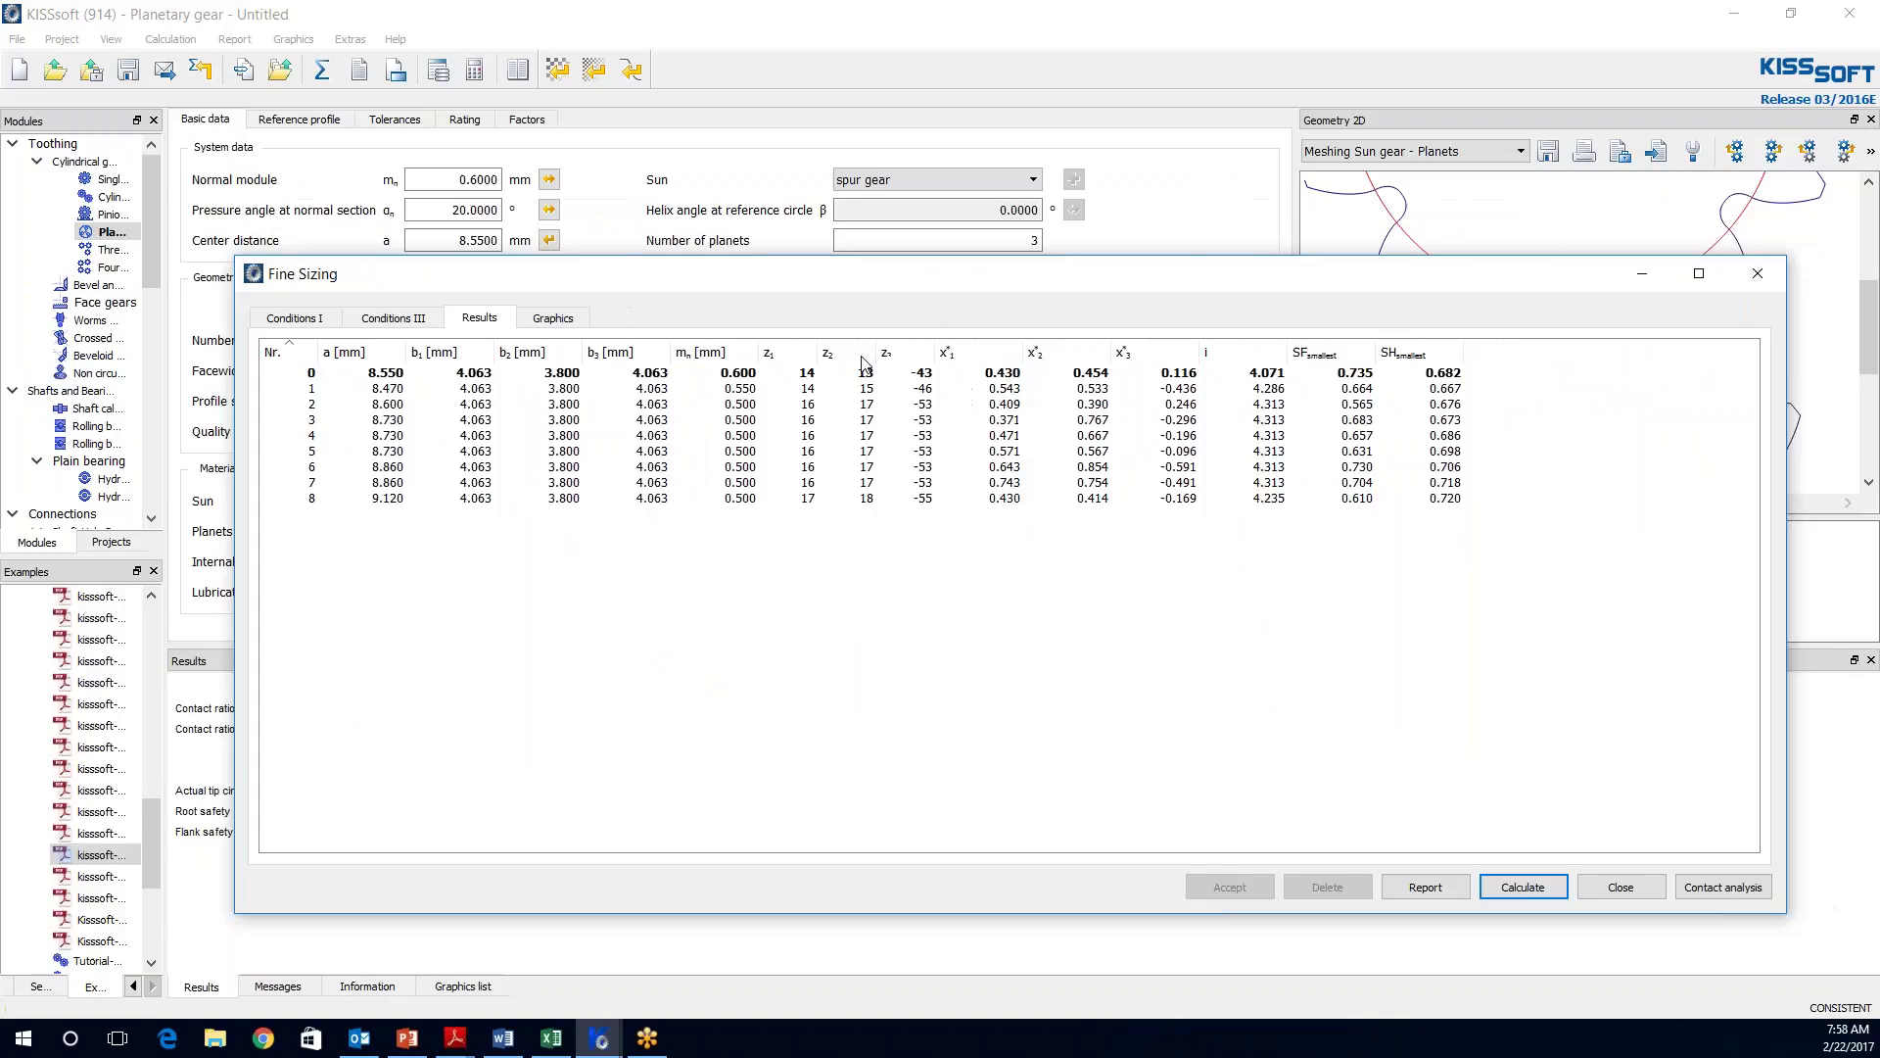
- Plot the 8 solutions as minimum root versus minimum flank safety, coloured by normal module
{"action": "left_click", "coordinate": [554, 323]}
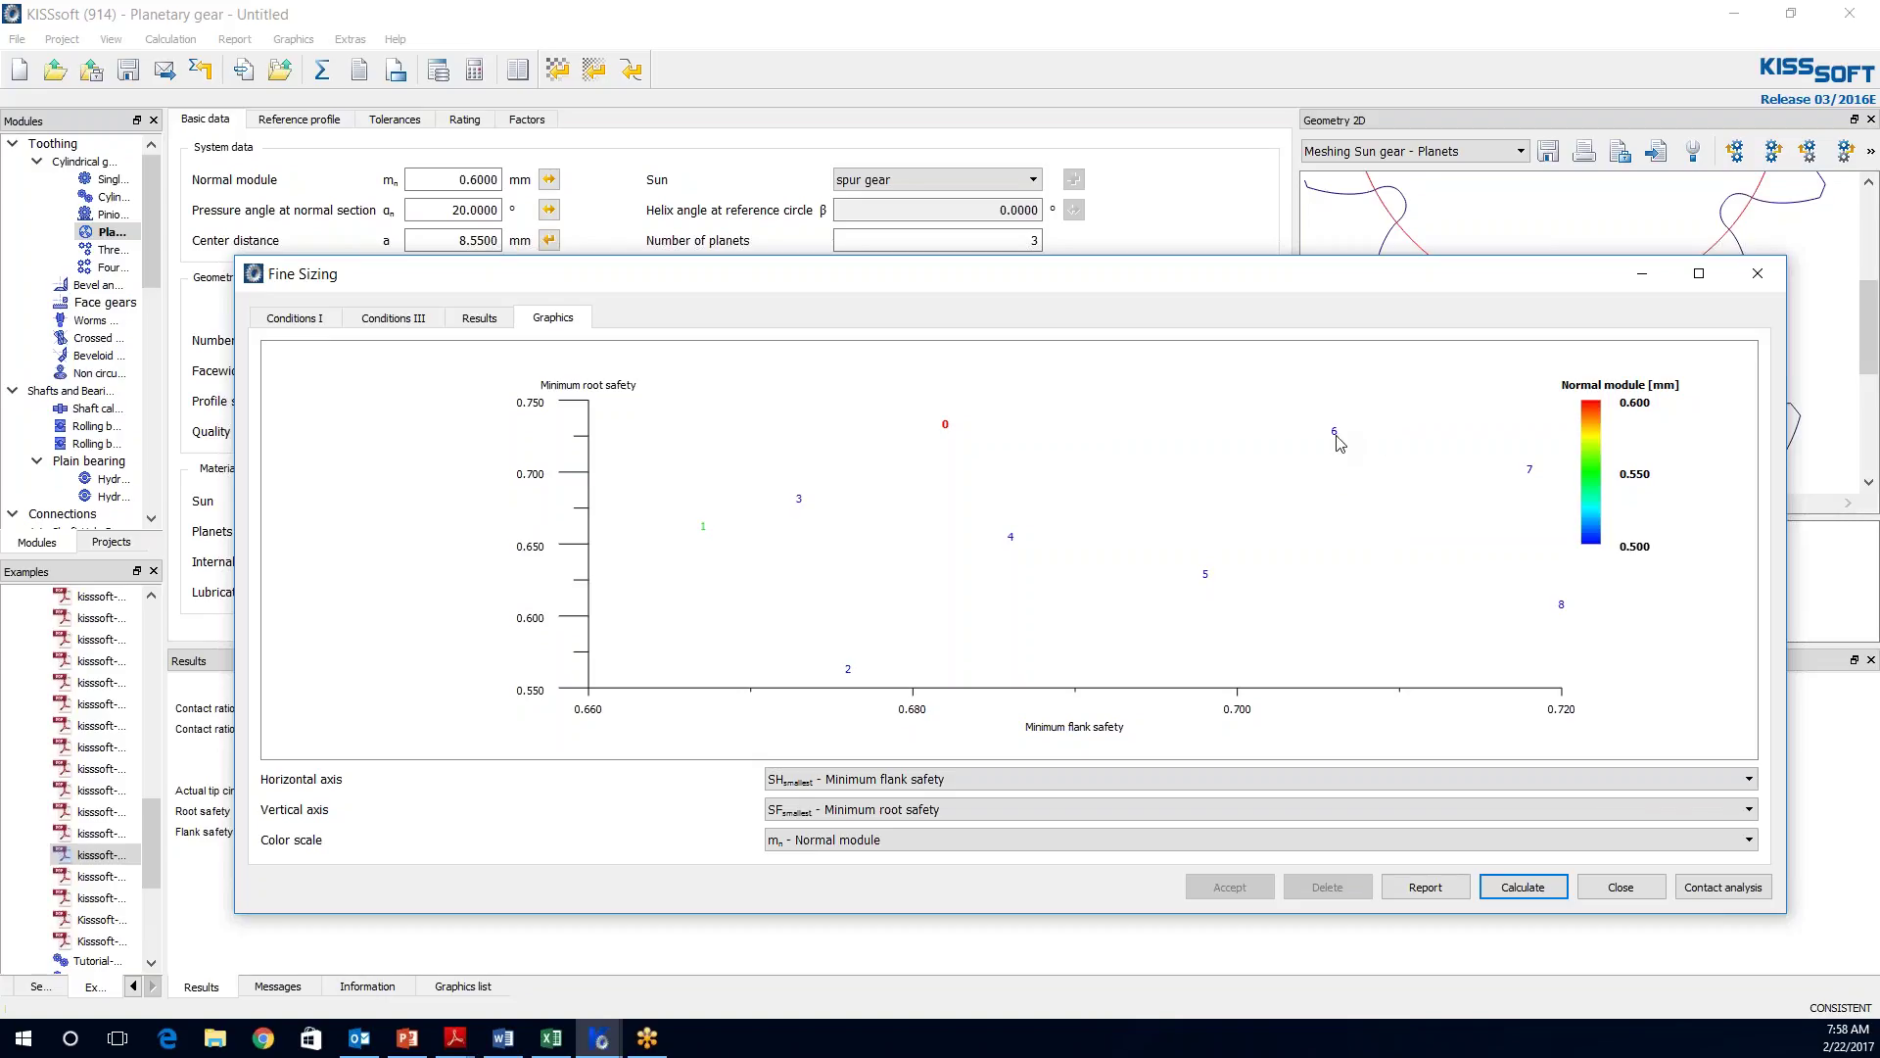
- Back on the results table, select variant 6 (8.860 mm centre distance, 0.500 mm module)
{"action": "left_click", "coordinate": [478, 323]}
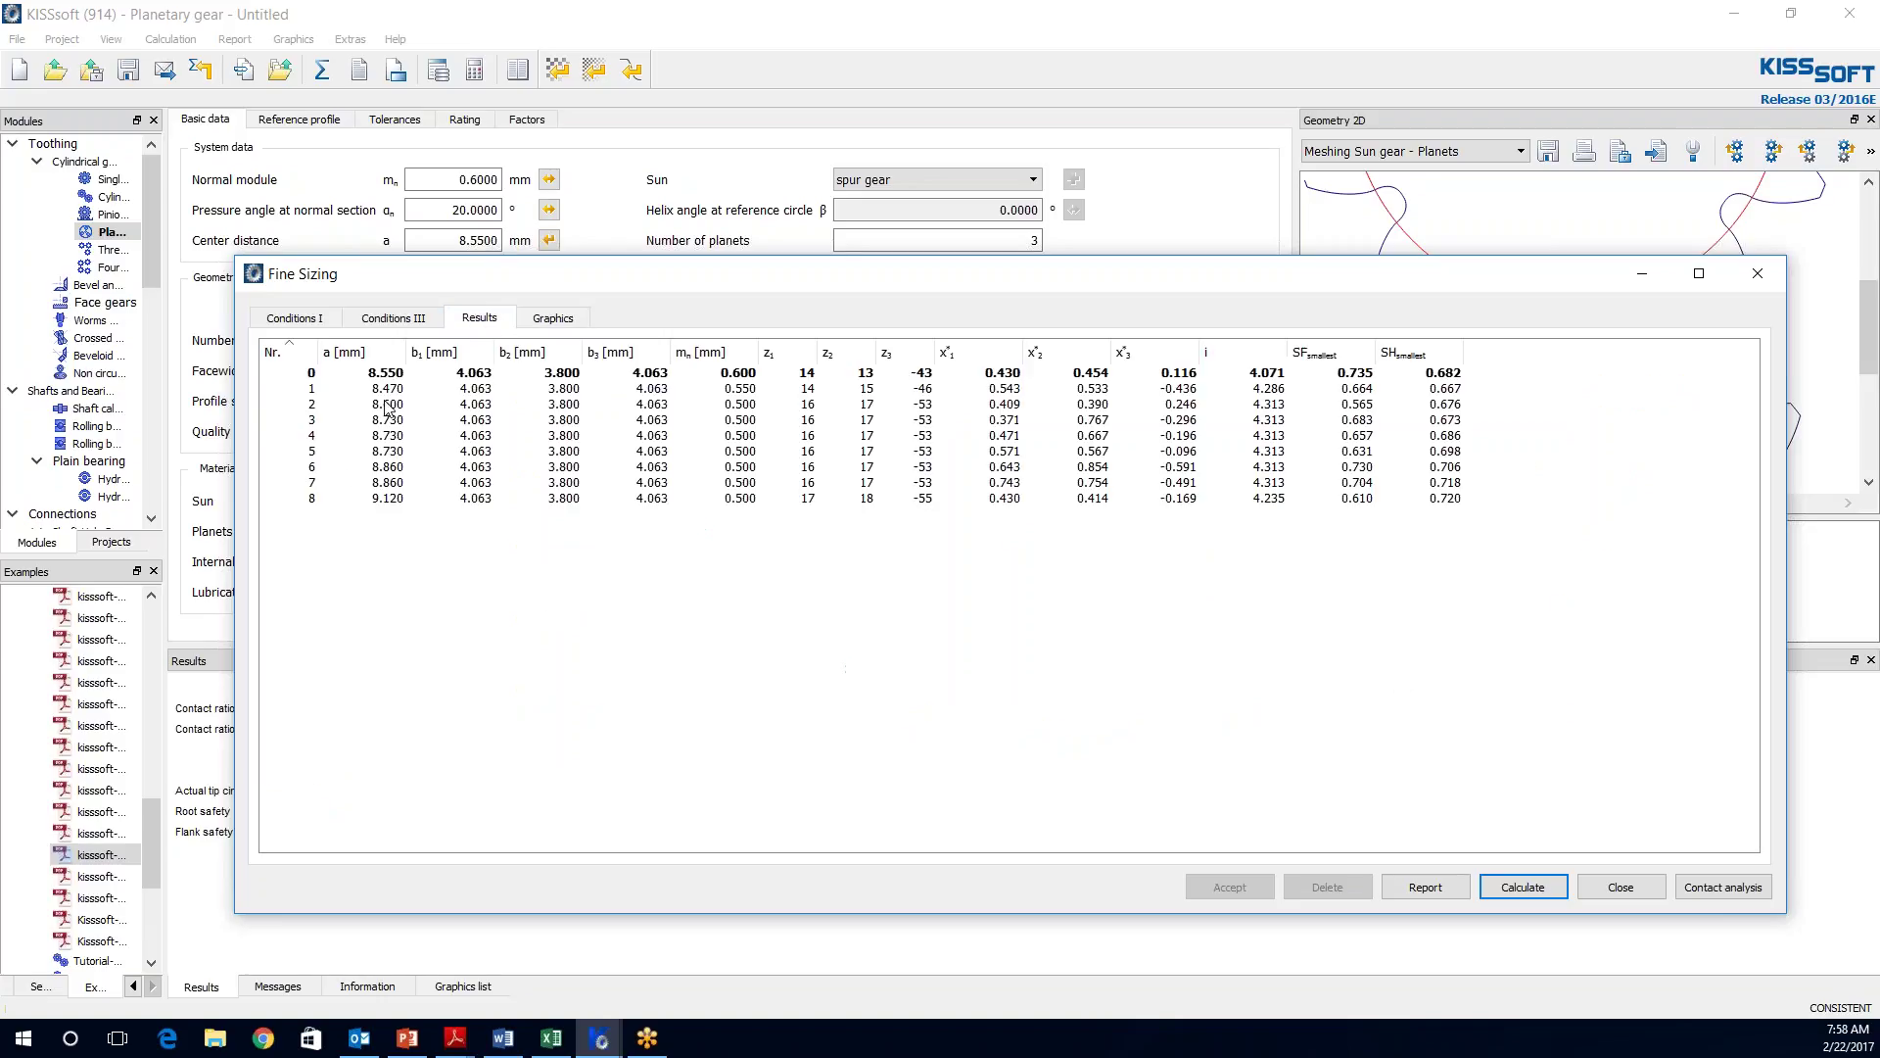
{"action": "left_click", "coordinate": [313, 473]}
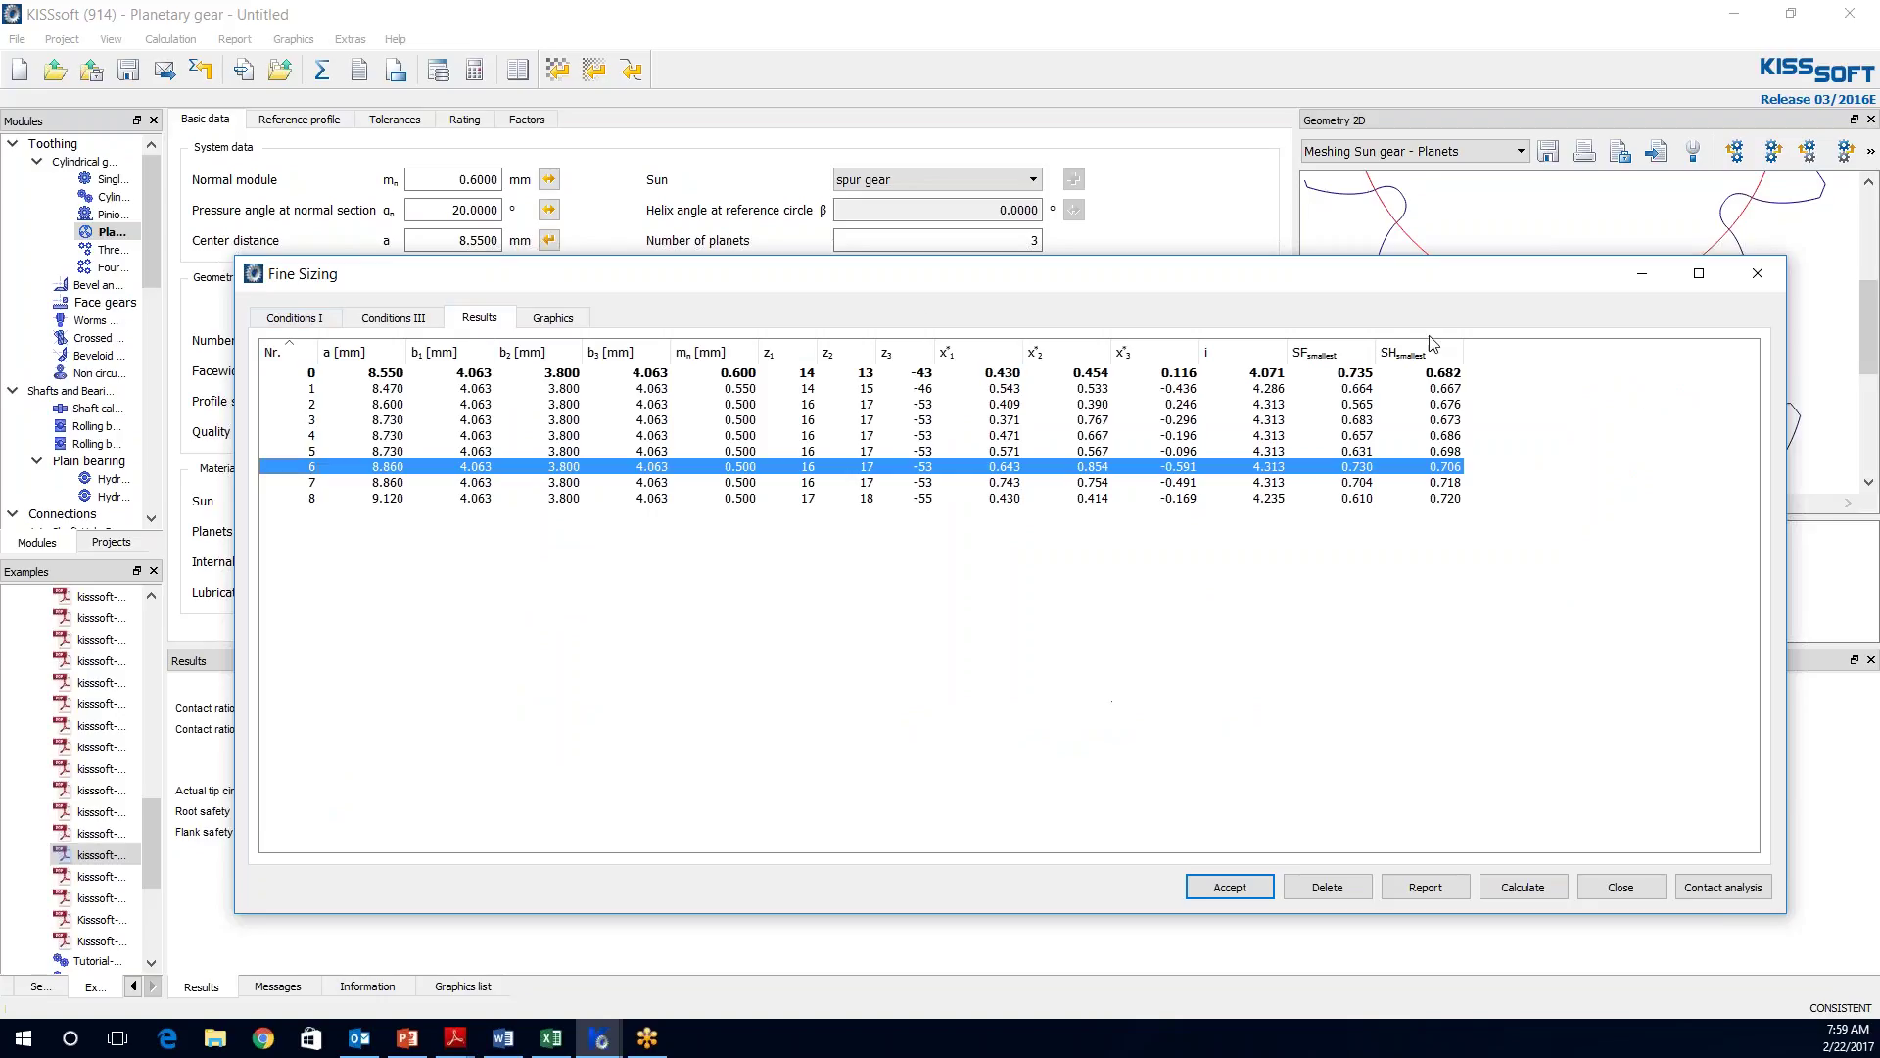
{"action": "right_click", "coordinate": [587, 575]}
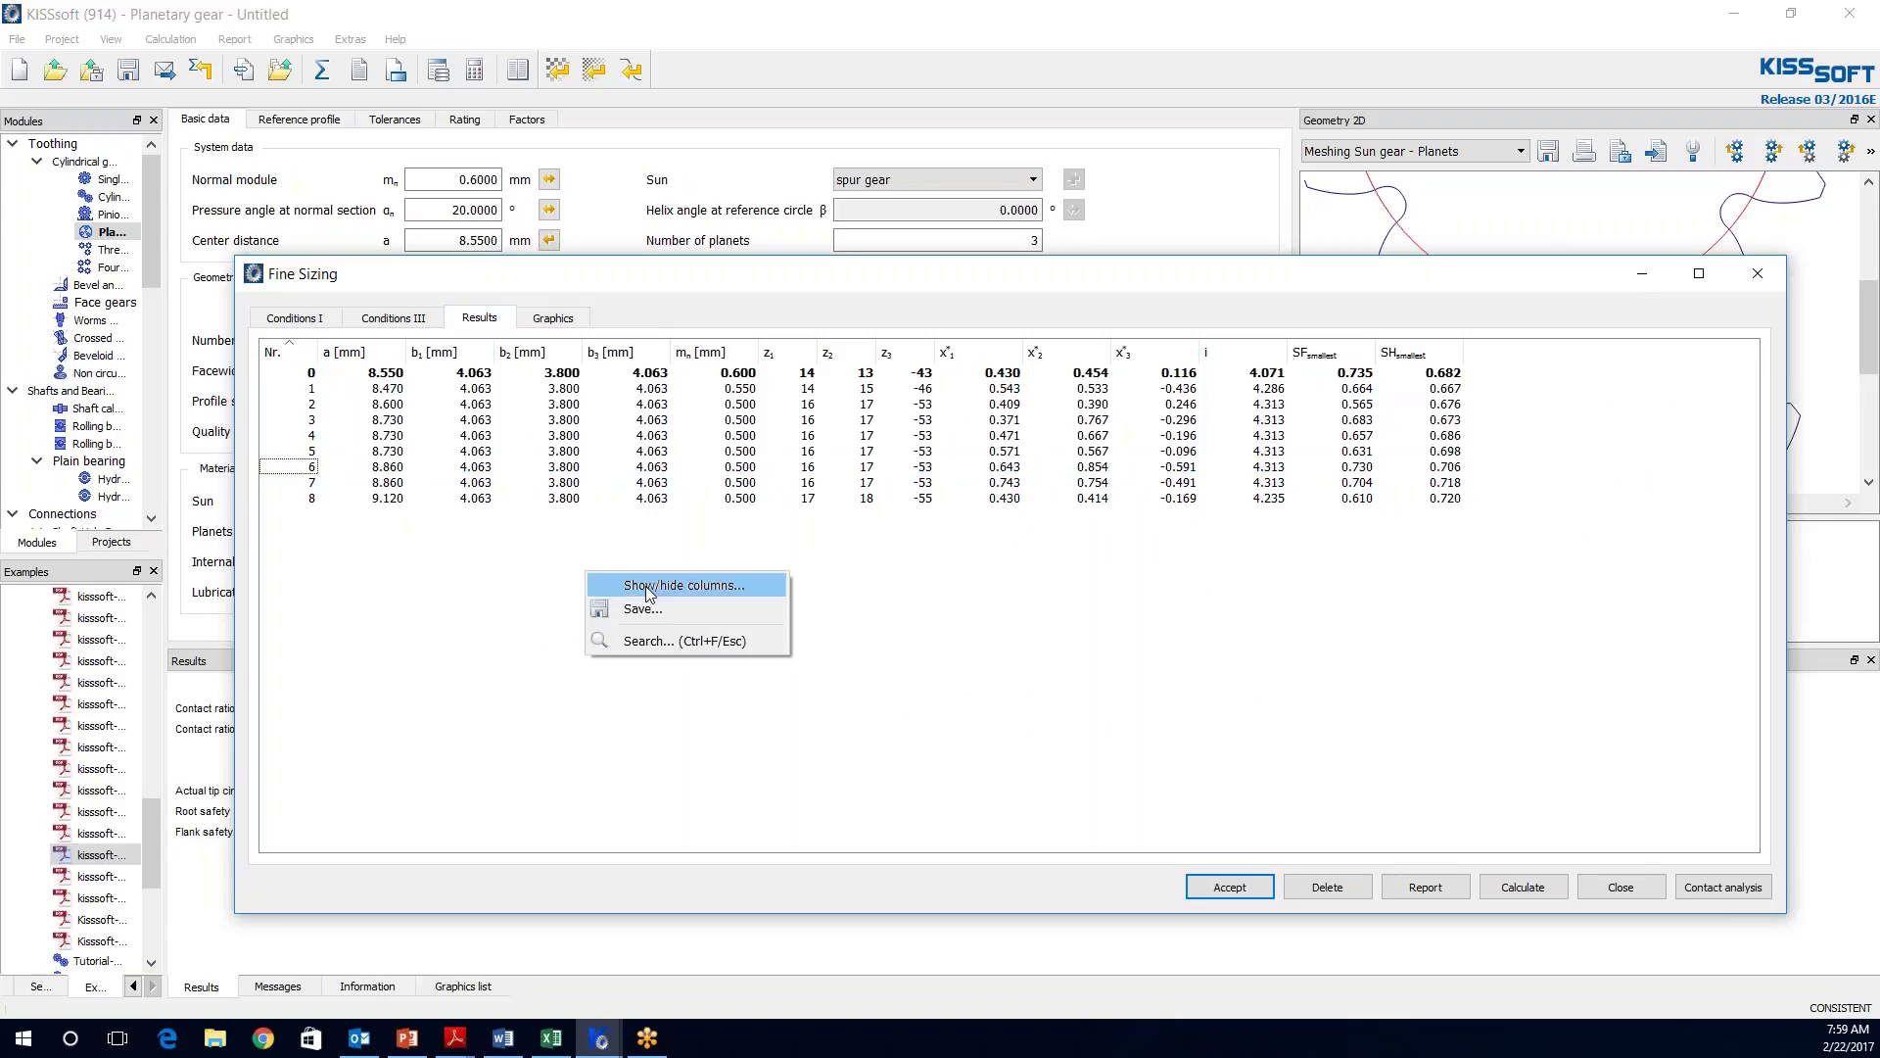
{"action": "right_click", "coordinate": [455, 620]}
{"action": "right_click", "coordinate": [457, 621]}
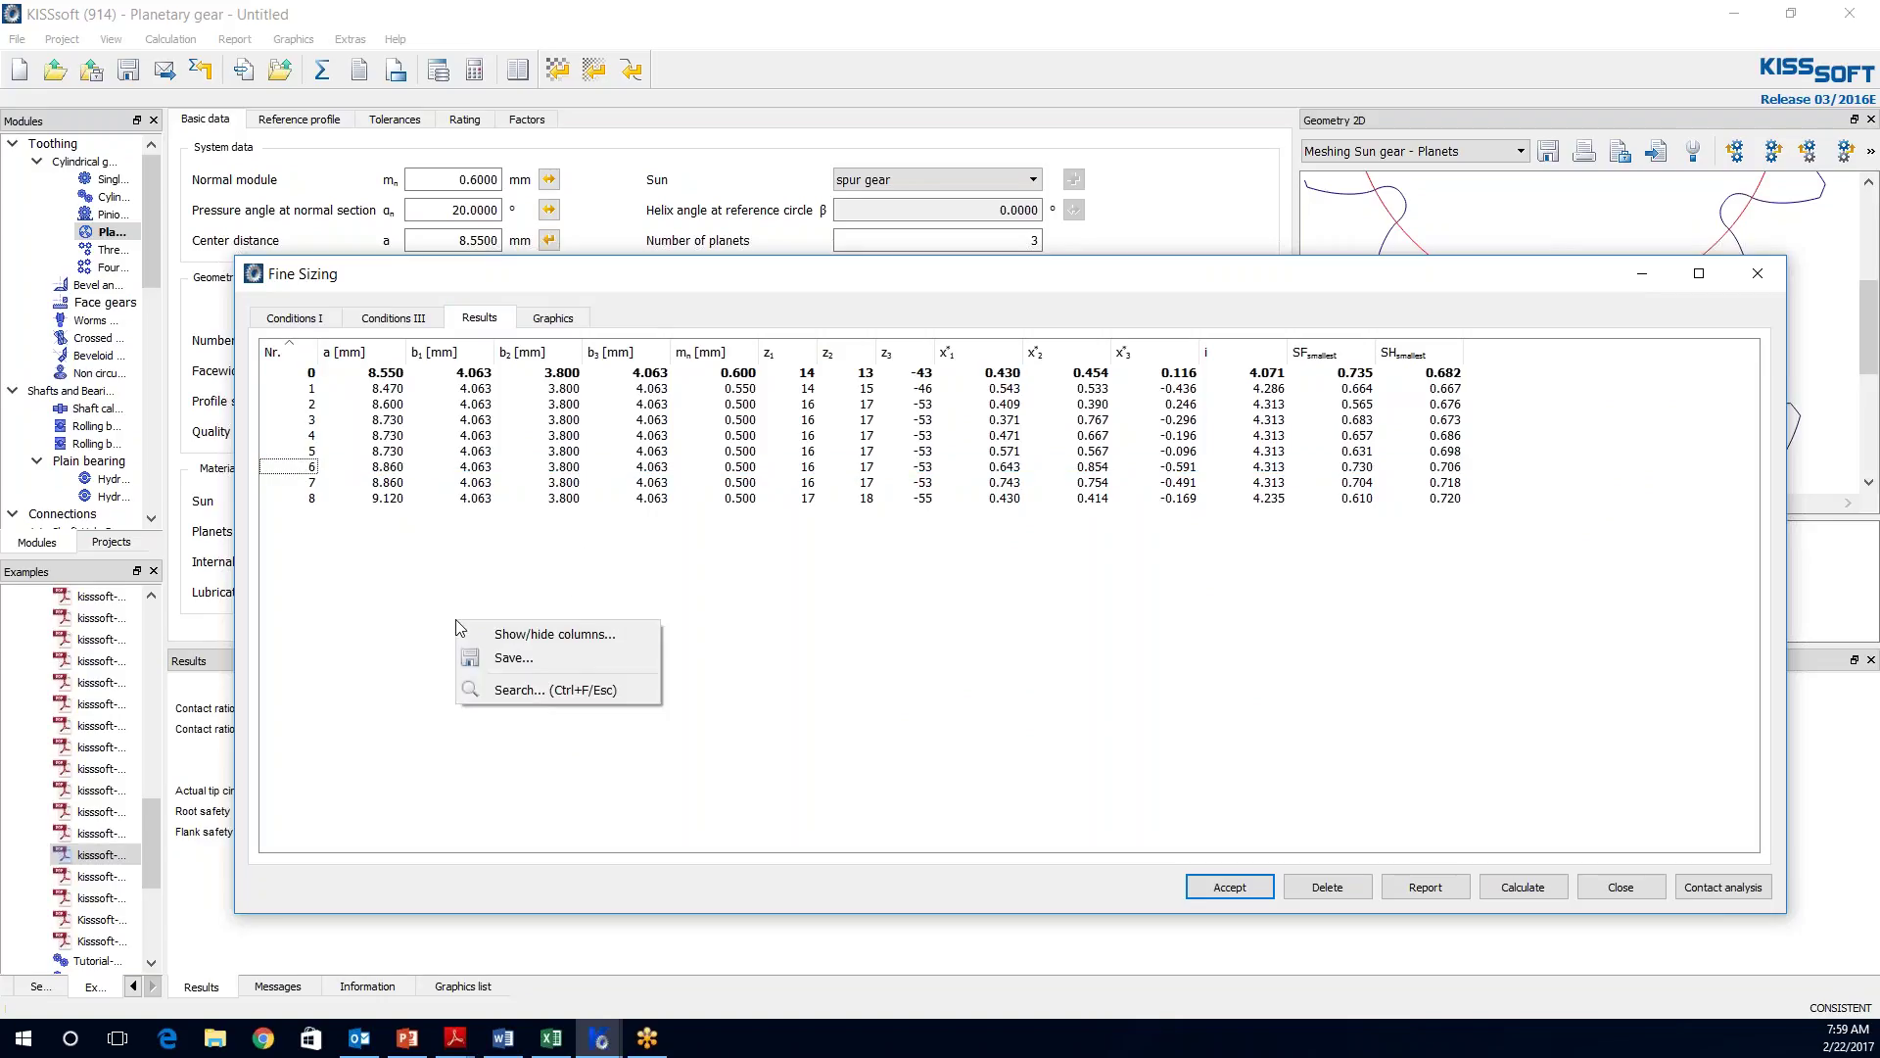
{"action": "left_click", "coordinate": [509, 638]}
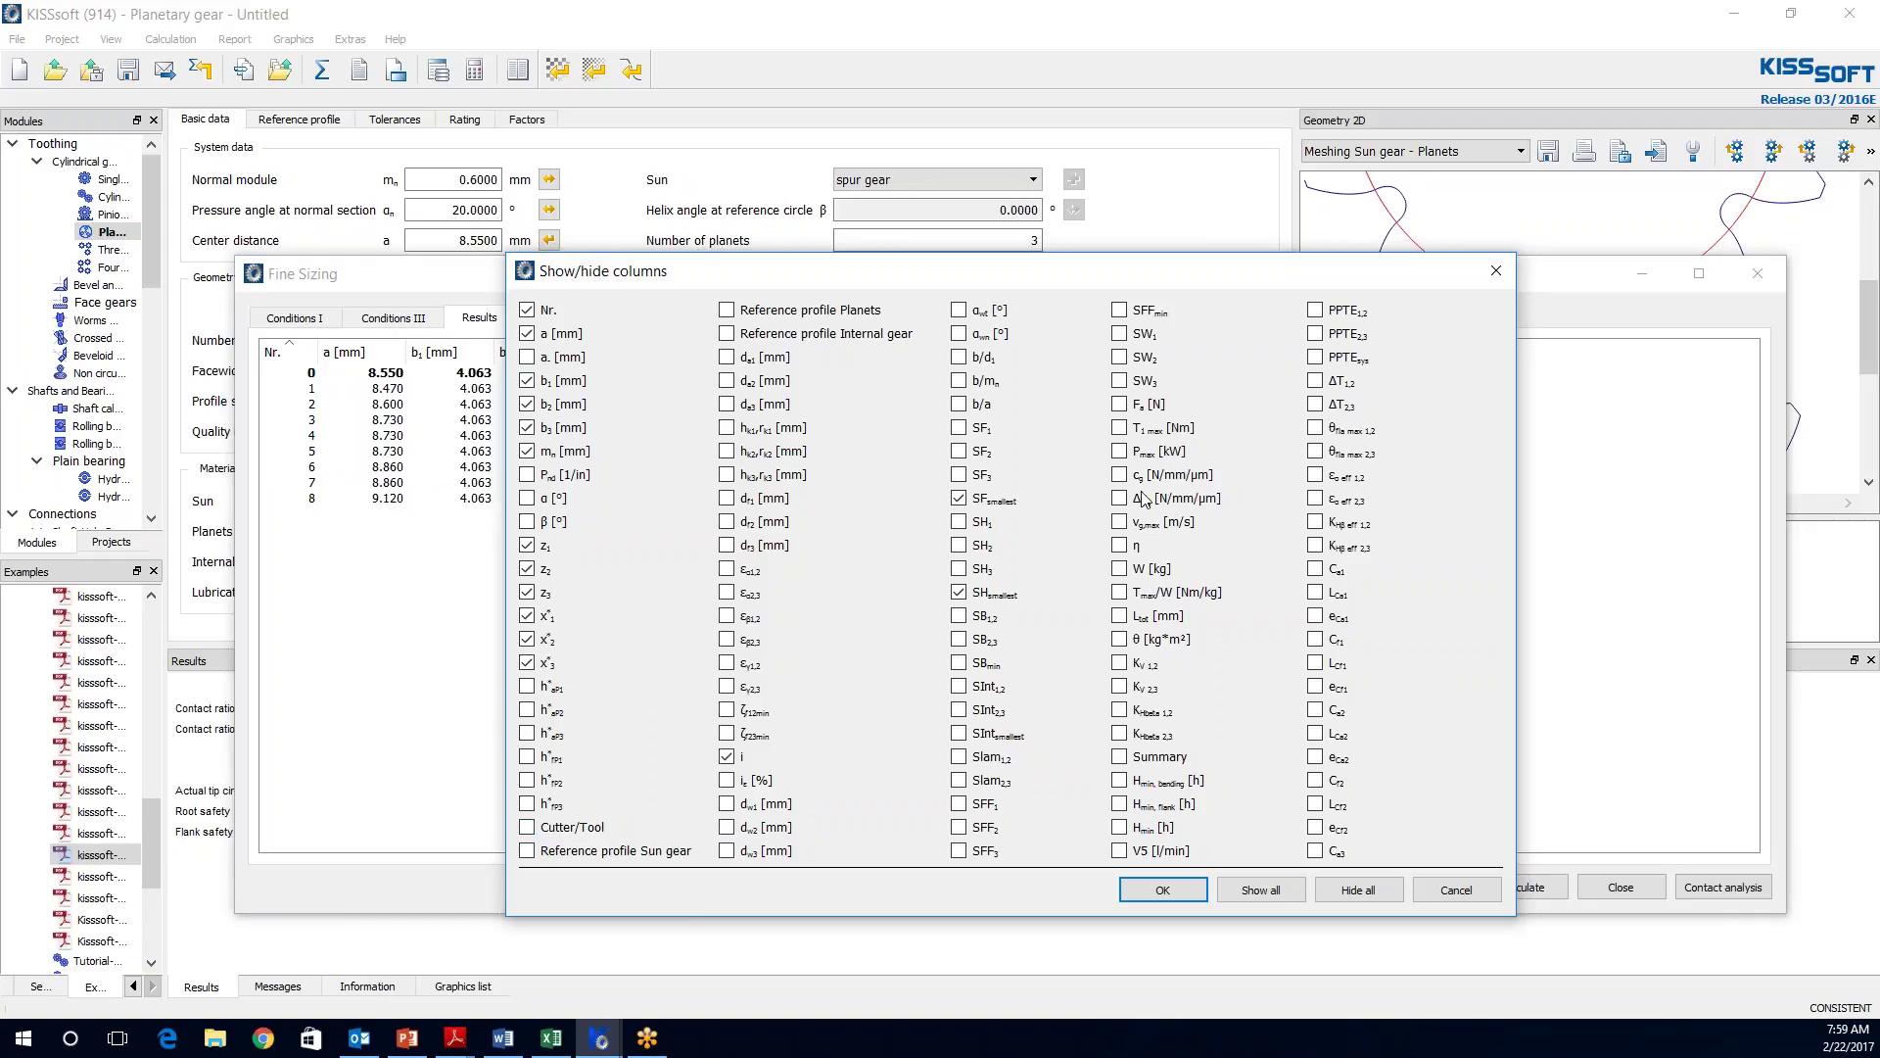
{"action": "left_click", "coordinate": [1451, 892]}
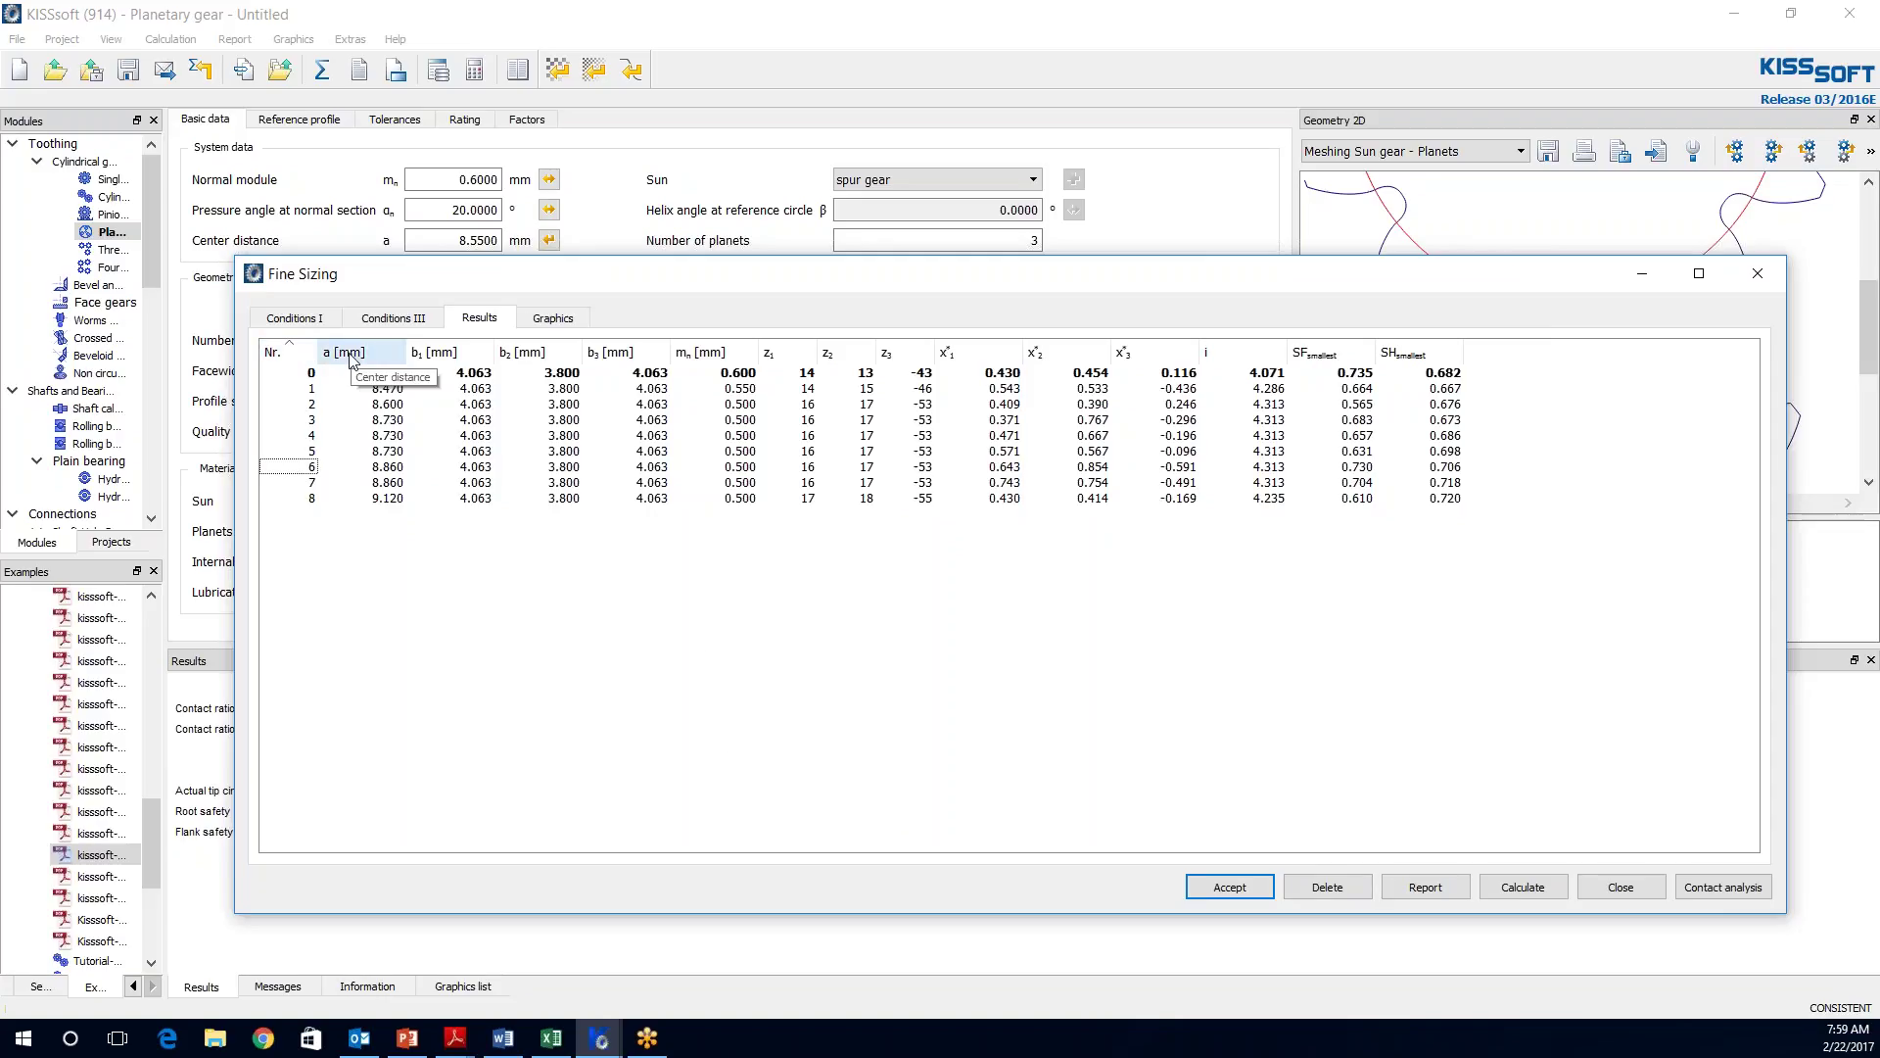
- Sort variants by smallest root safety, highest first, and select variant 6 (0.730 root, 0.706 flank)
{"action": "left_click", "coordinate": [454, 360]}
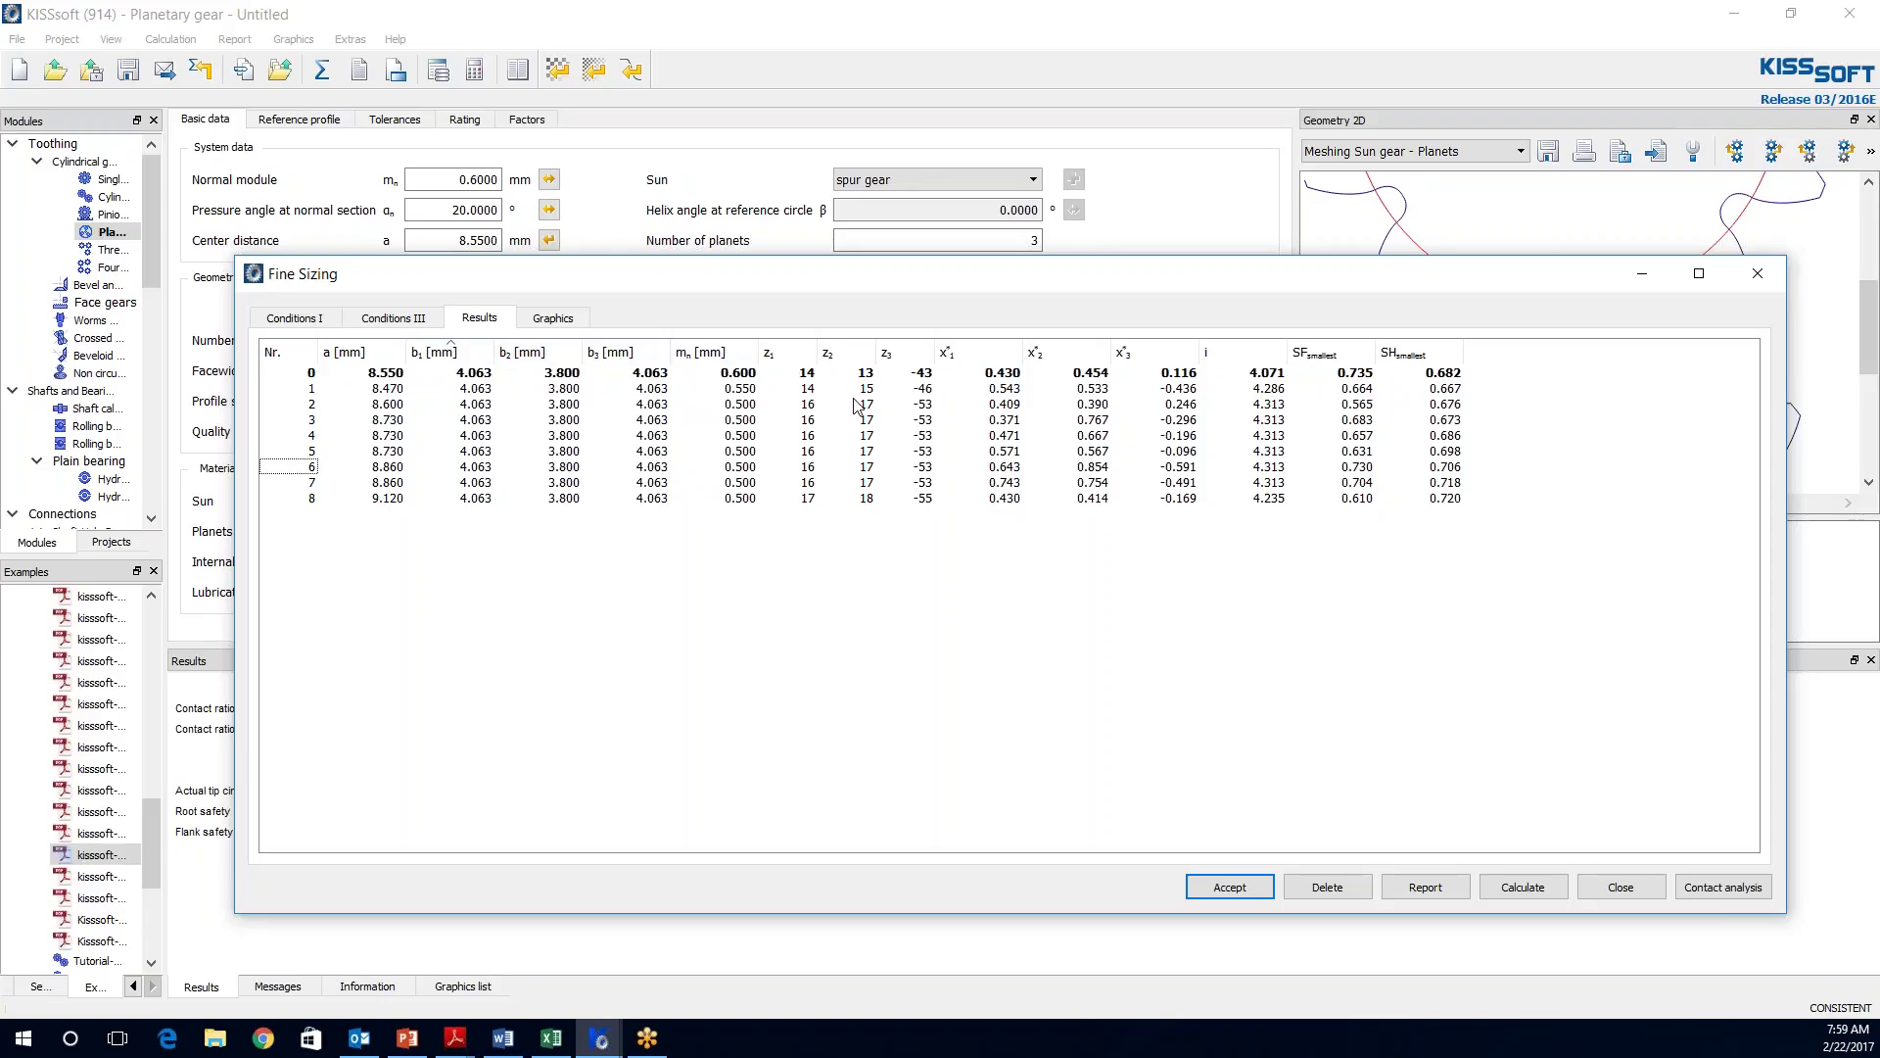
{"action": "left_click", "coordinate": [1332, 360]}
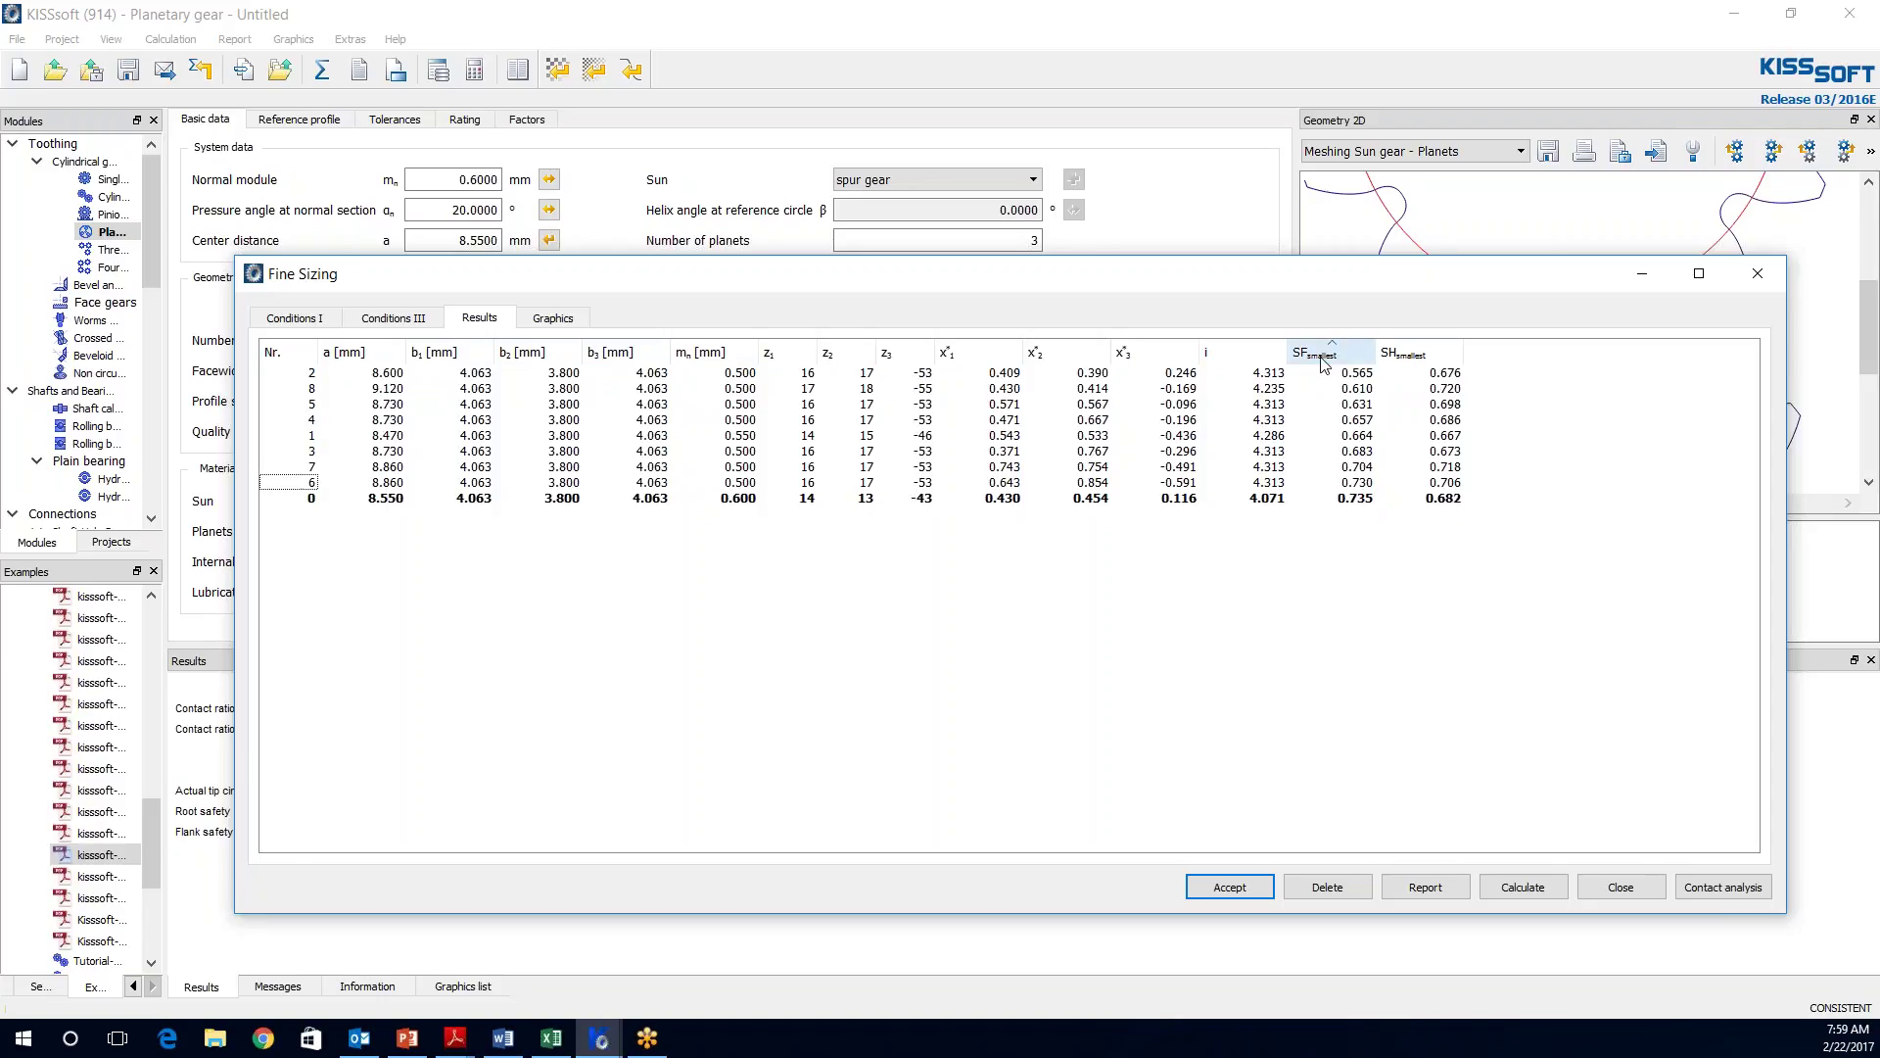
{"action": "left_click", "coordinate": [1325, 358]}
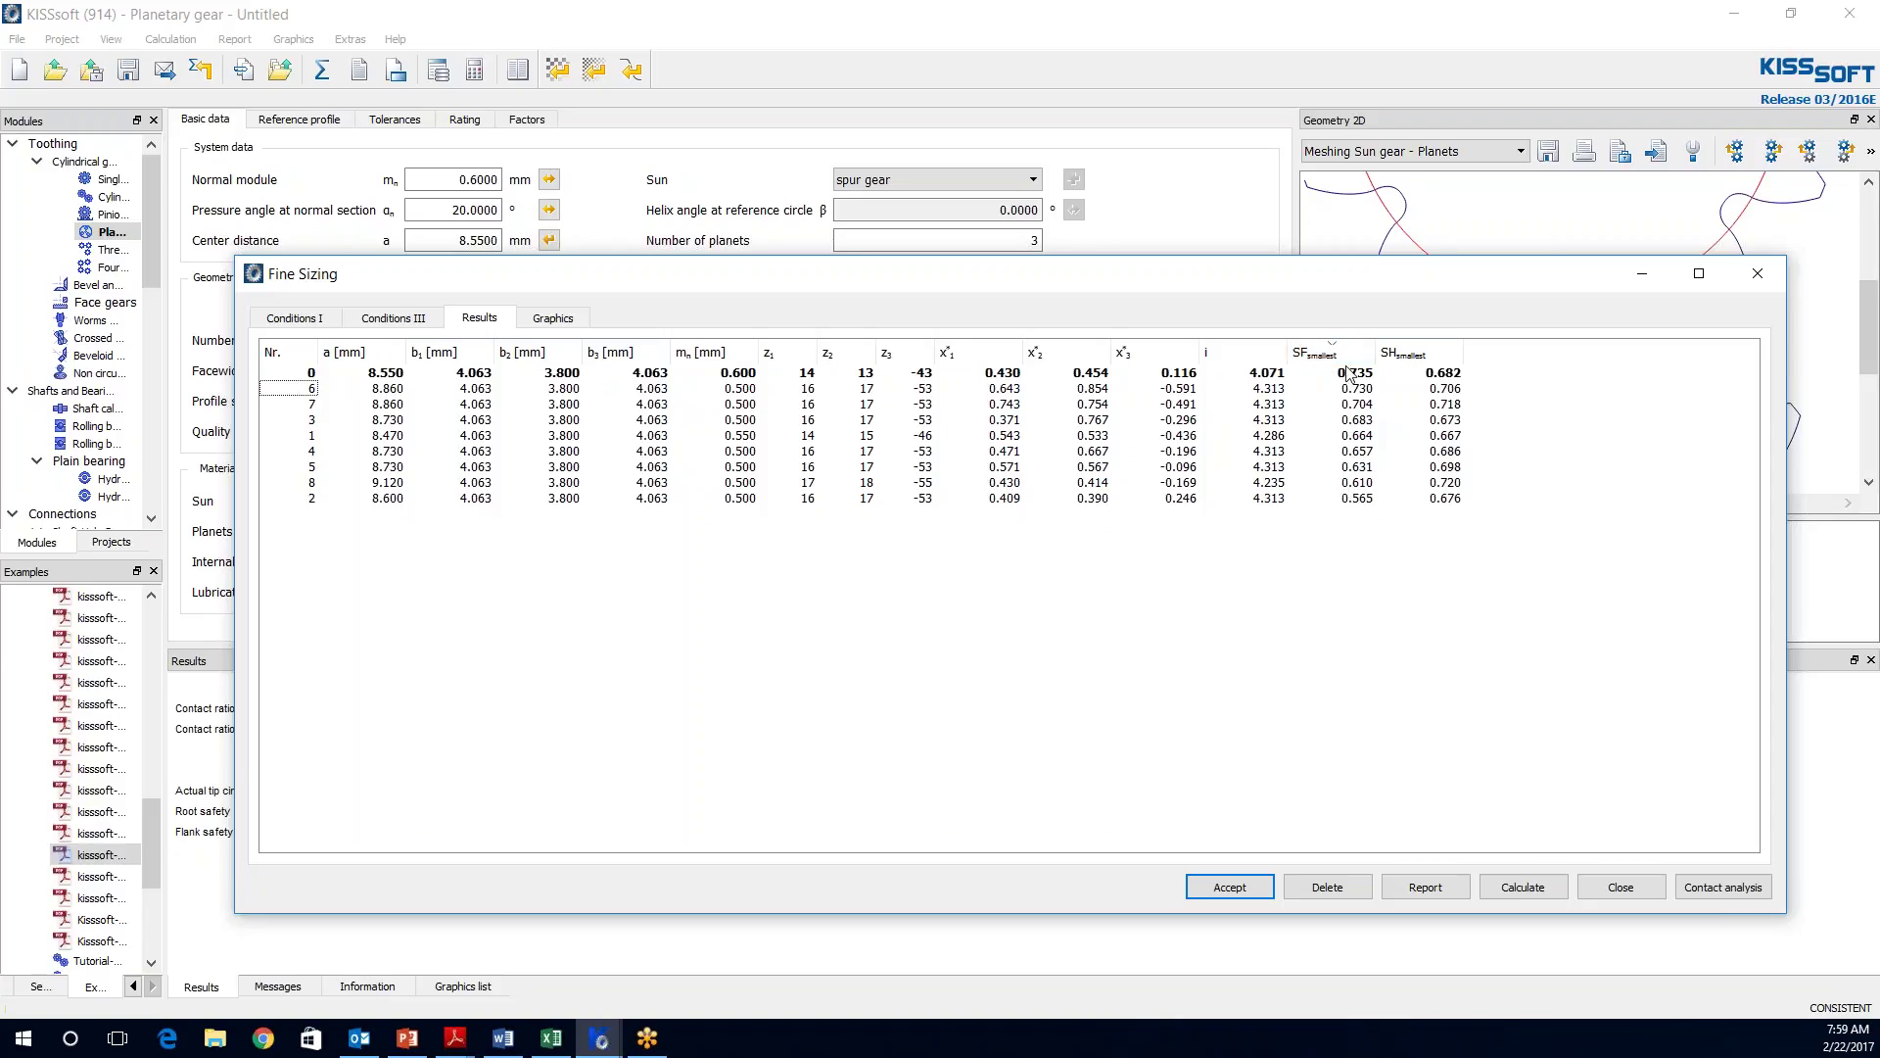
{"action": "left_click", "coordinate": [312, 391]}
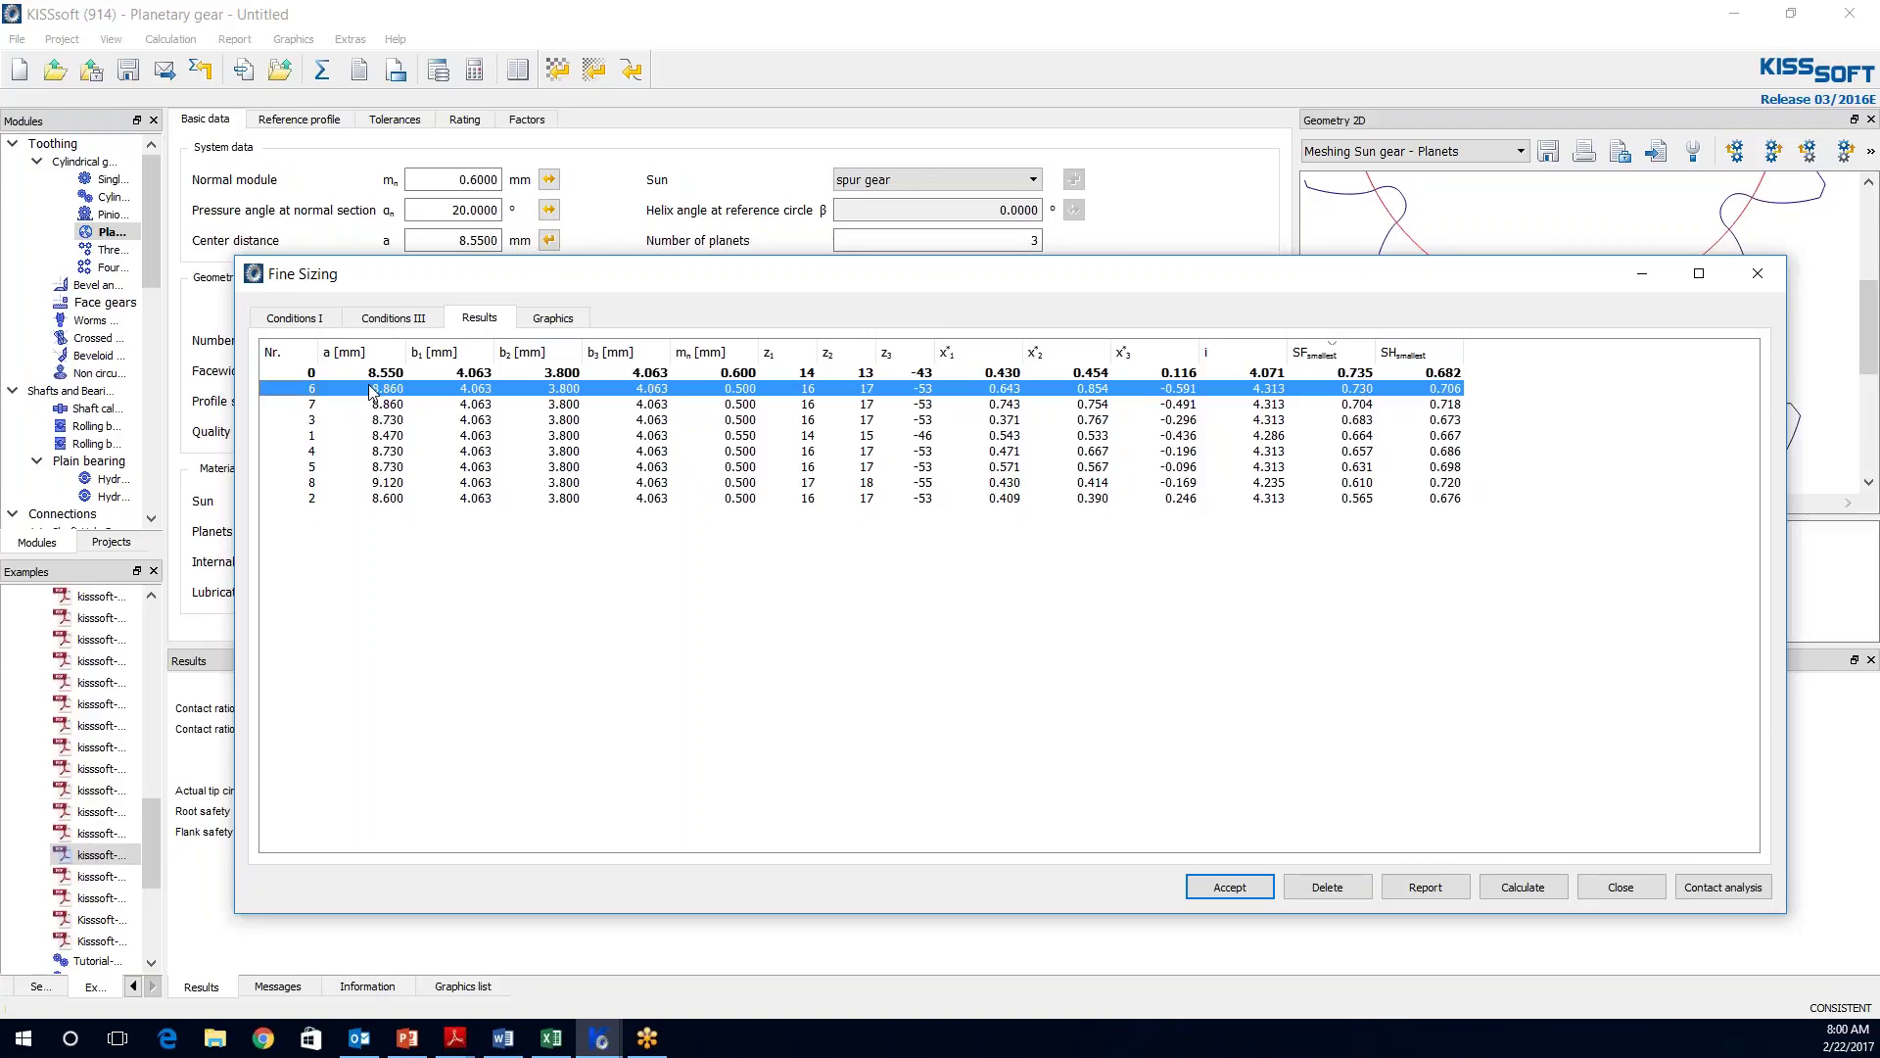
- Accept variant 6, giving 0.5 mm module, 8.86 mm centre distance and 16/17/−53 teeth
{"action": "left_click", "coordinate": [1230, 887]}
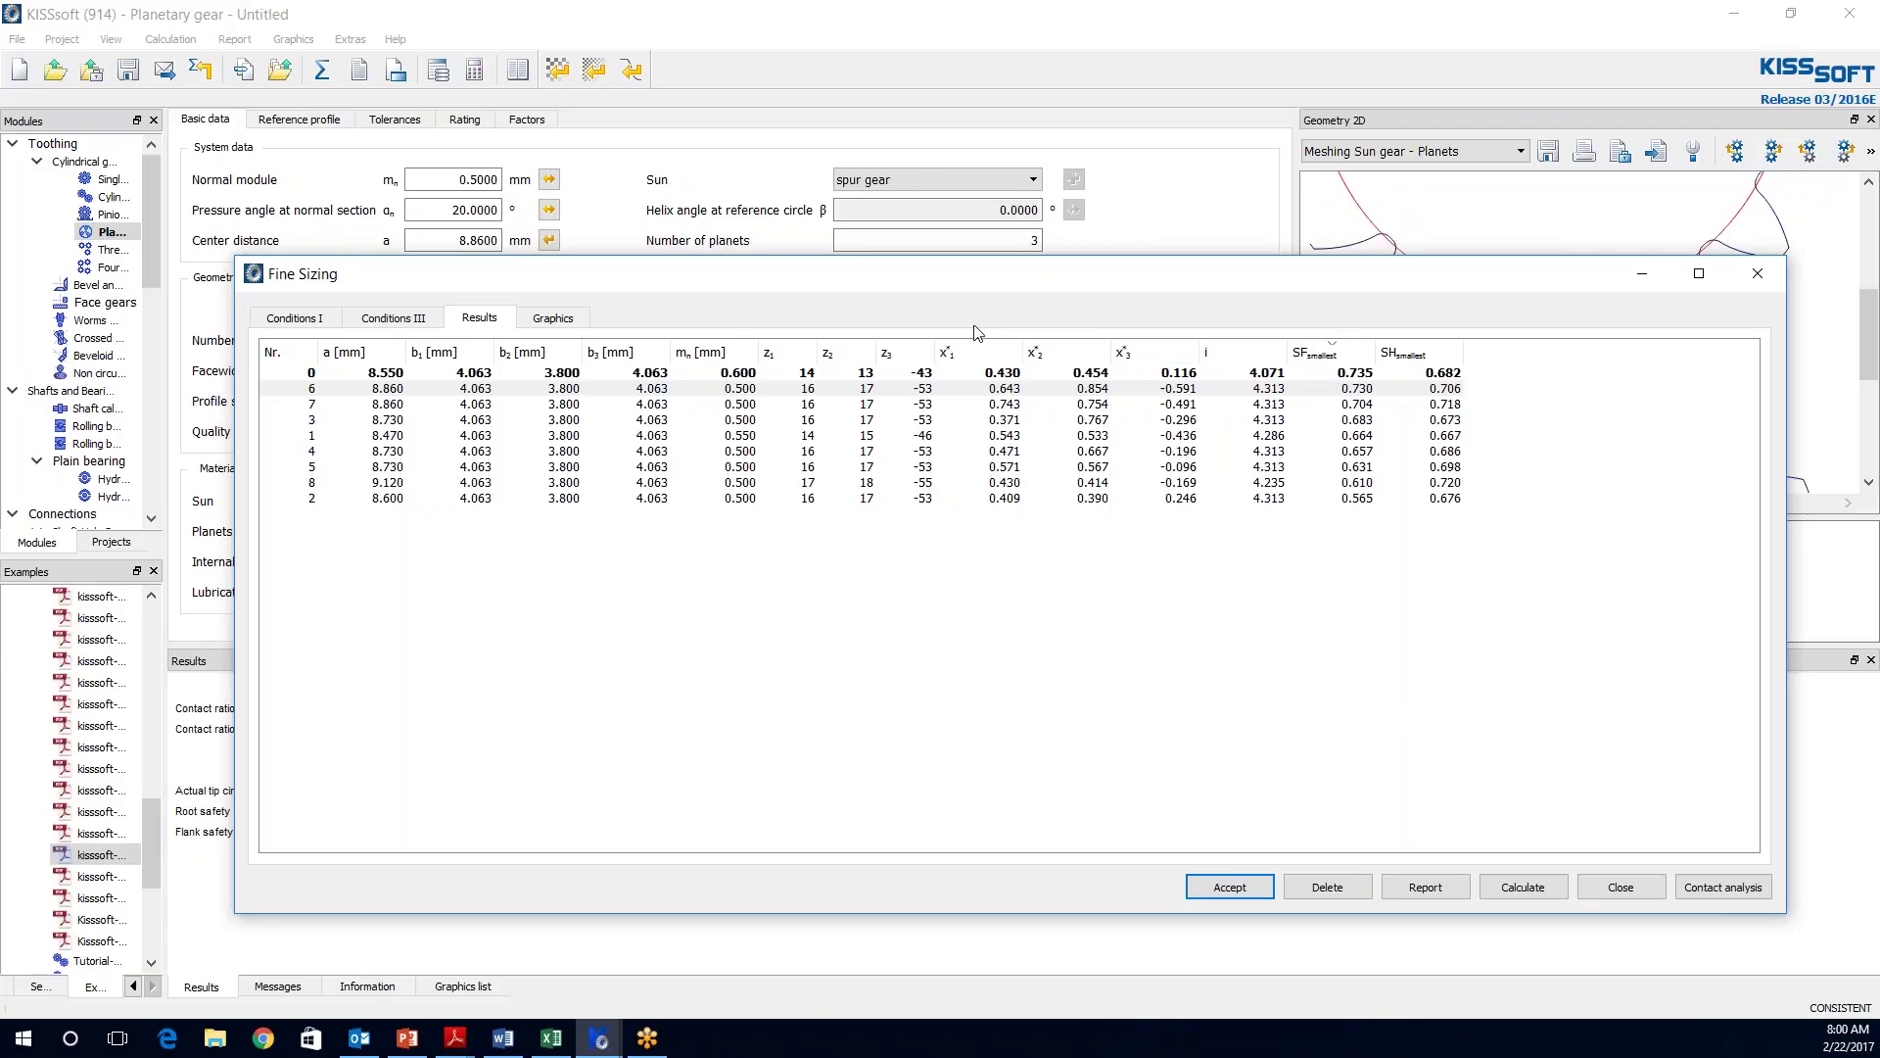
{"action": "key", "text": "Return"}
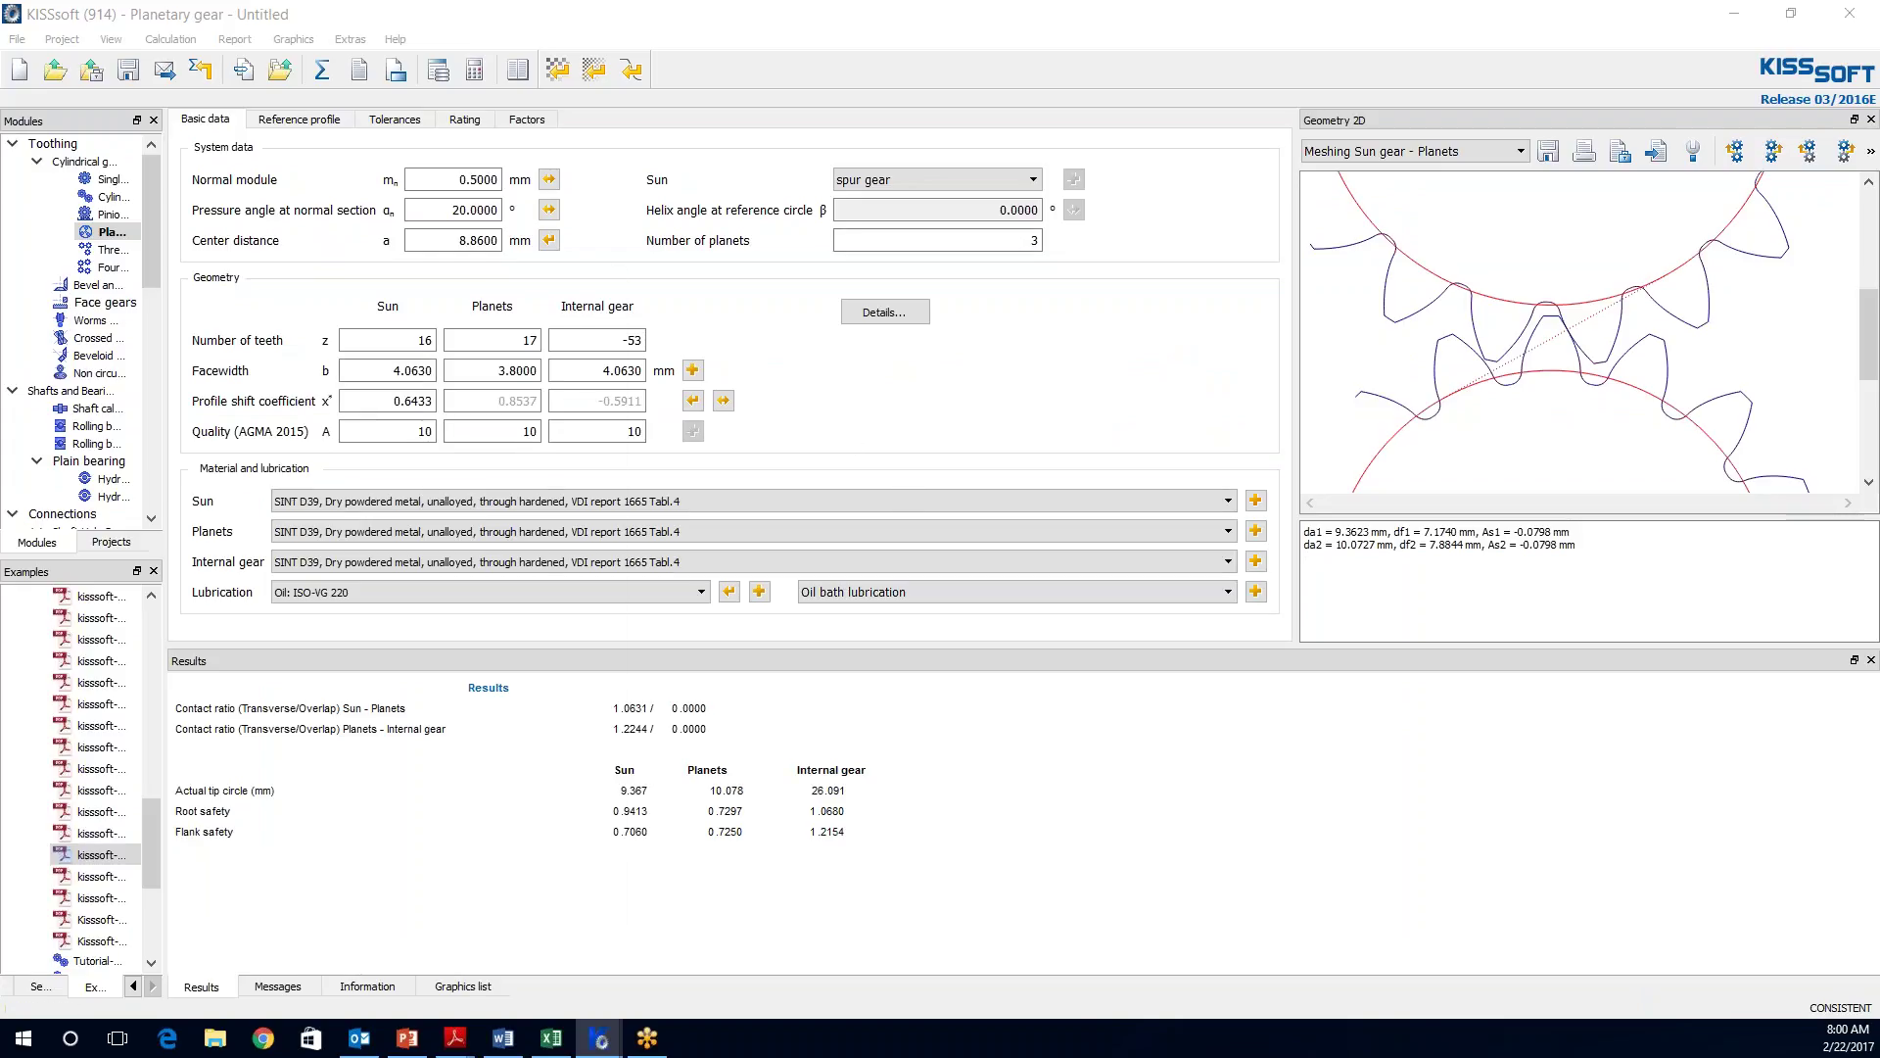
- Re-adopt Fine Sizing variant 6 and recalculate, giving root safeties 0.9413, 0.7297 and 1.0680
{"action": "key", "text": "ctrl+F6"}
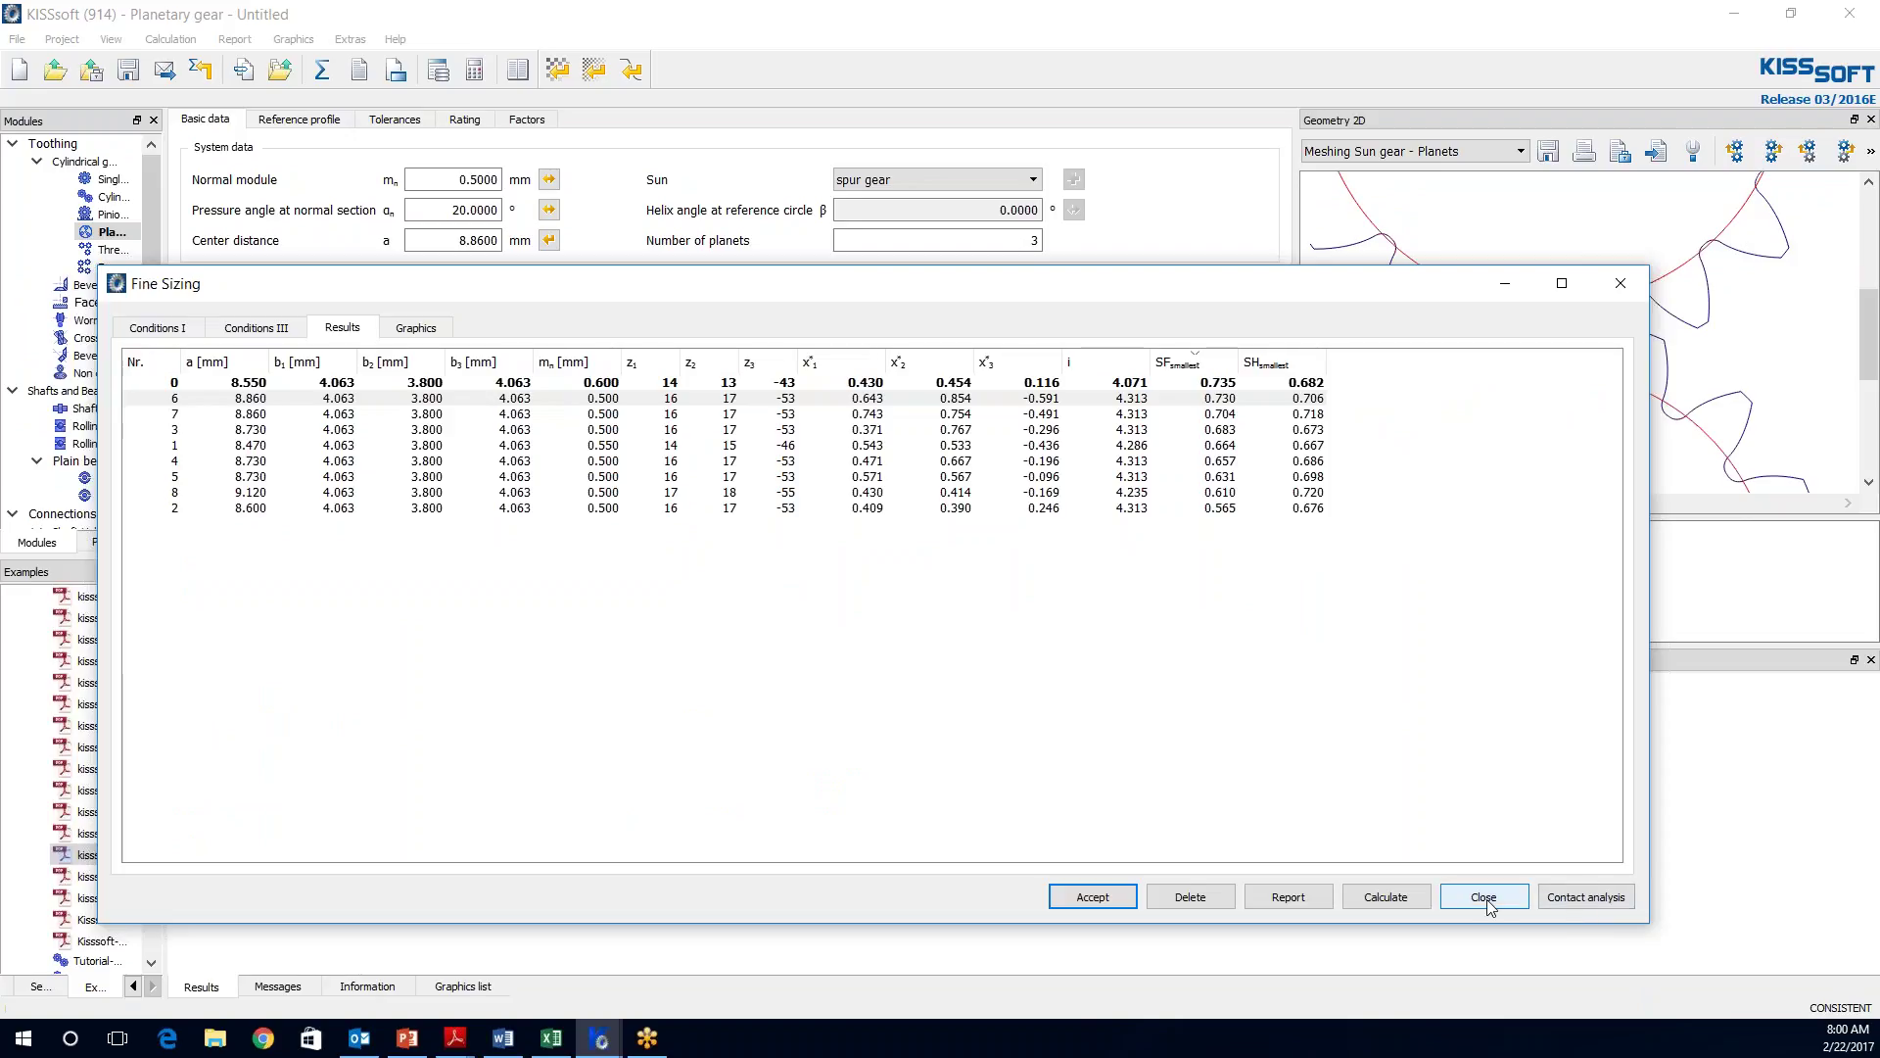
{"action": "left_click", "coordinate": [258, 399]}
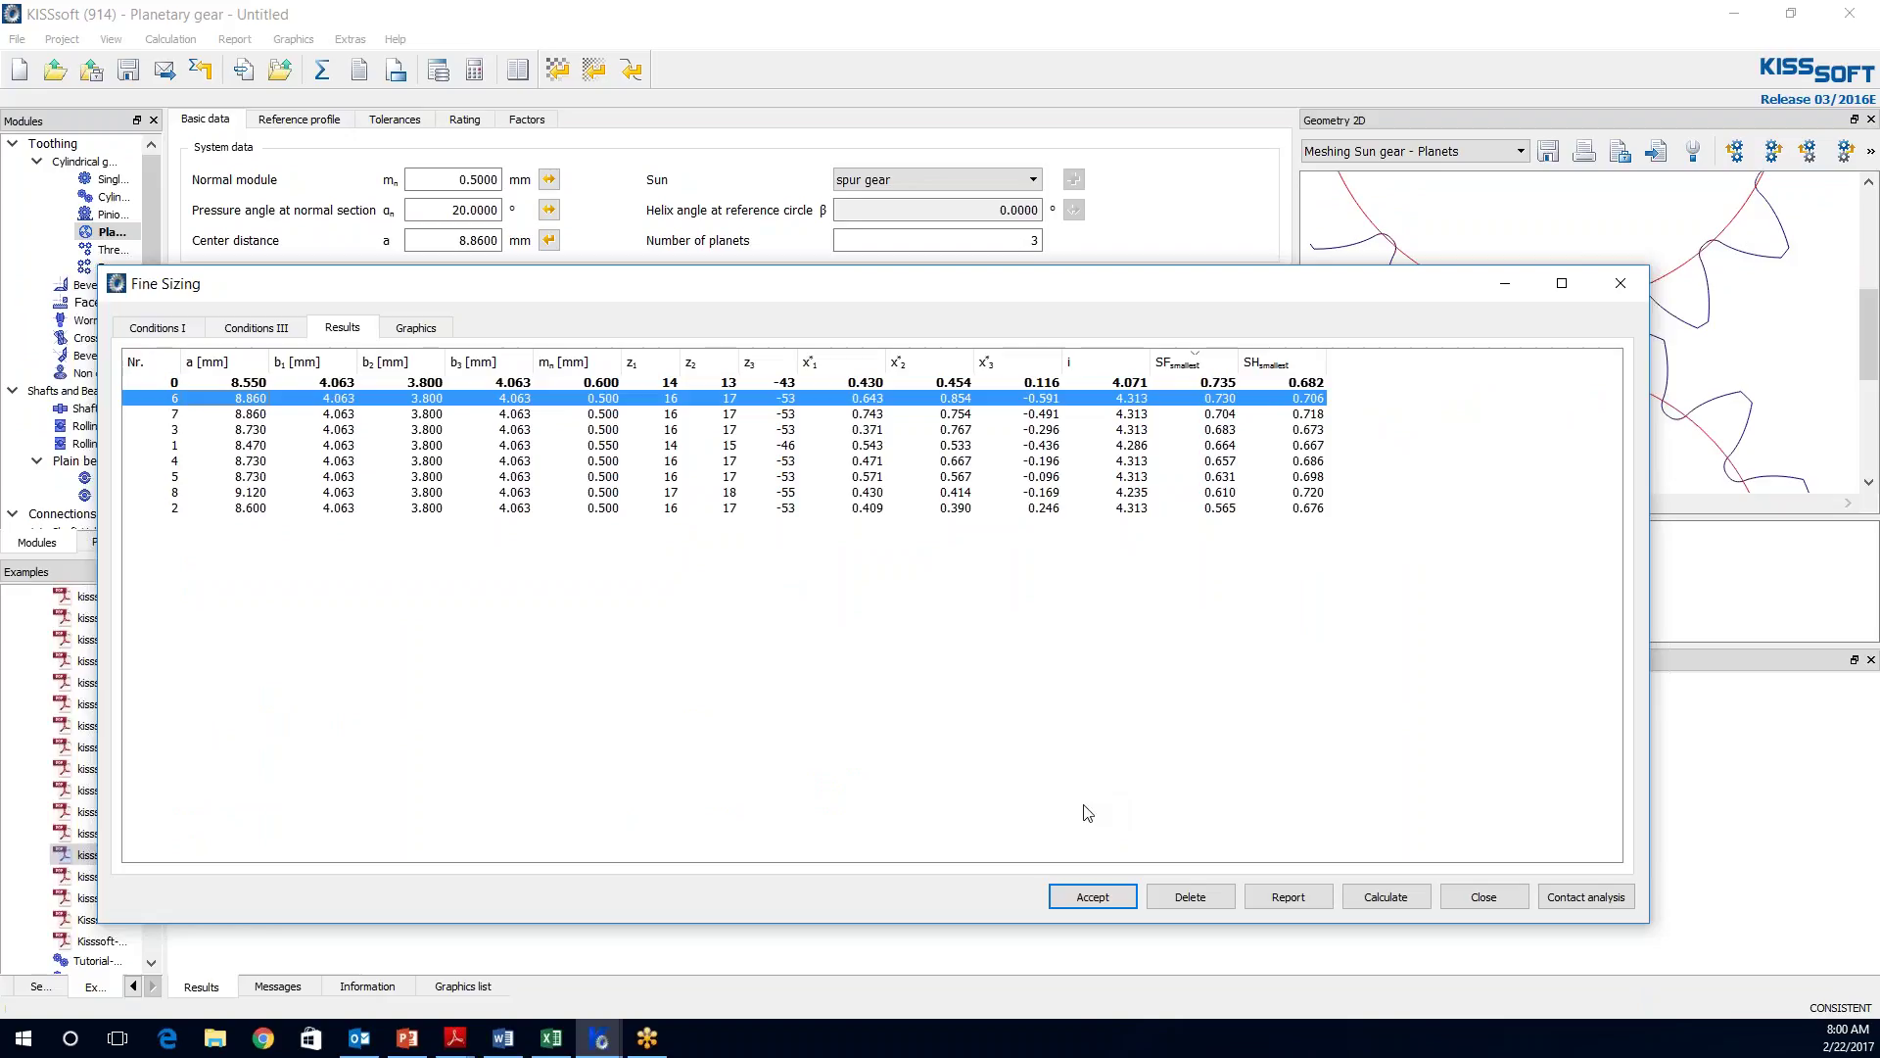
{"action": "left_click", "coordinate": [1095, 893]}
{"action": "left_click", "coordinate": [1484, 897]}
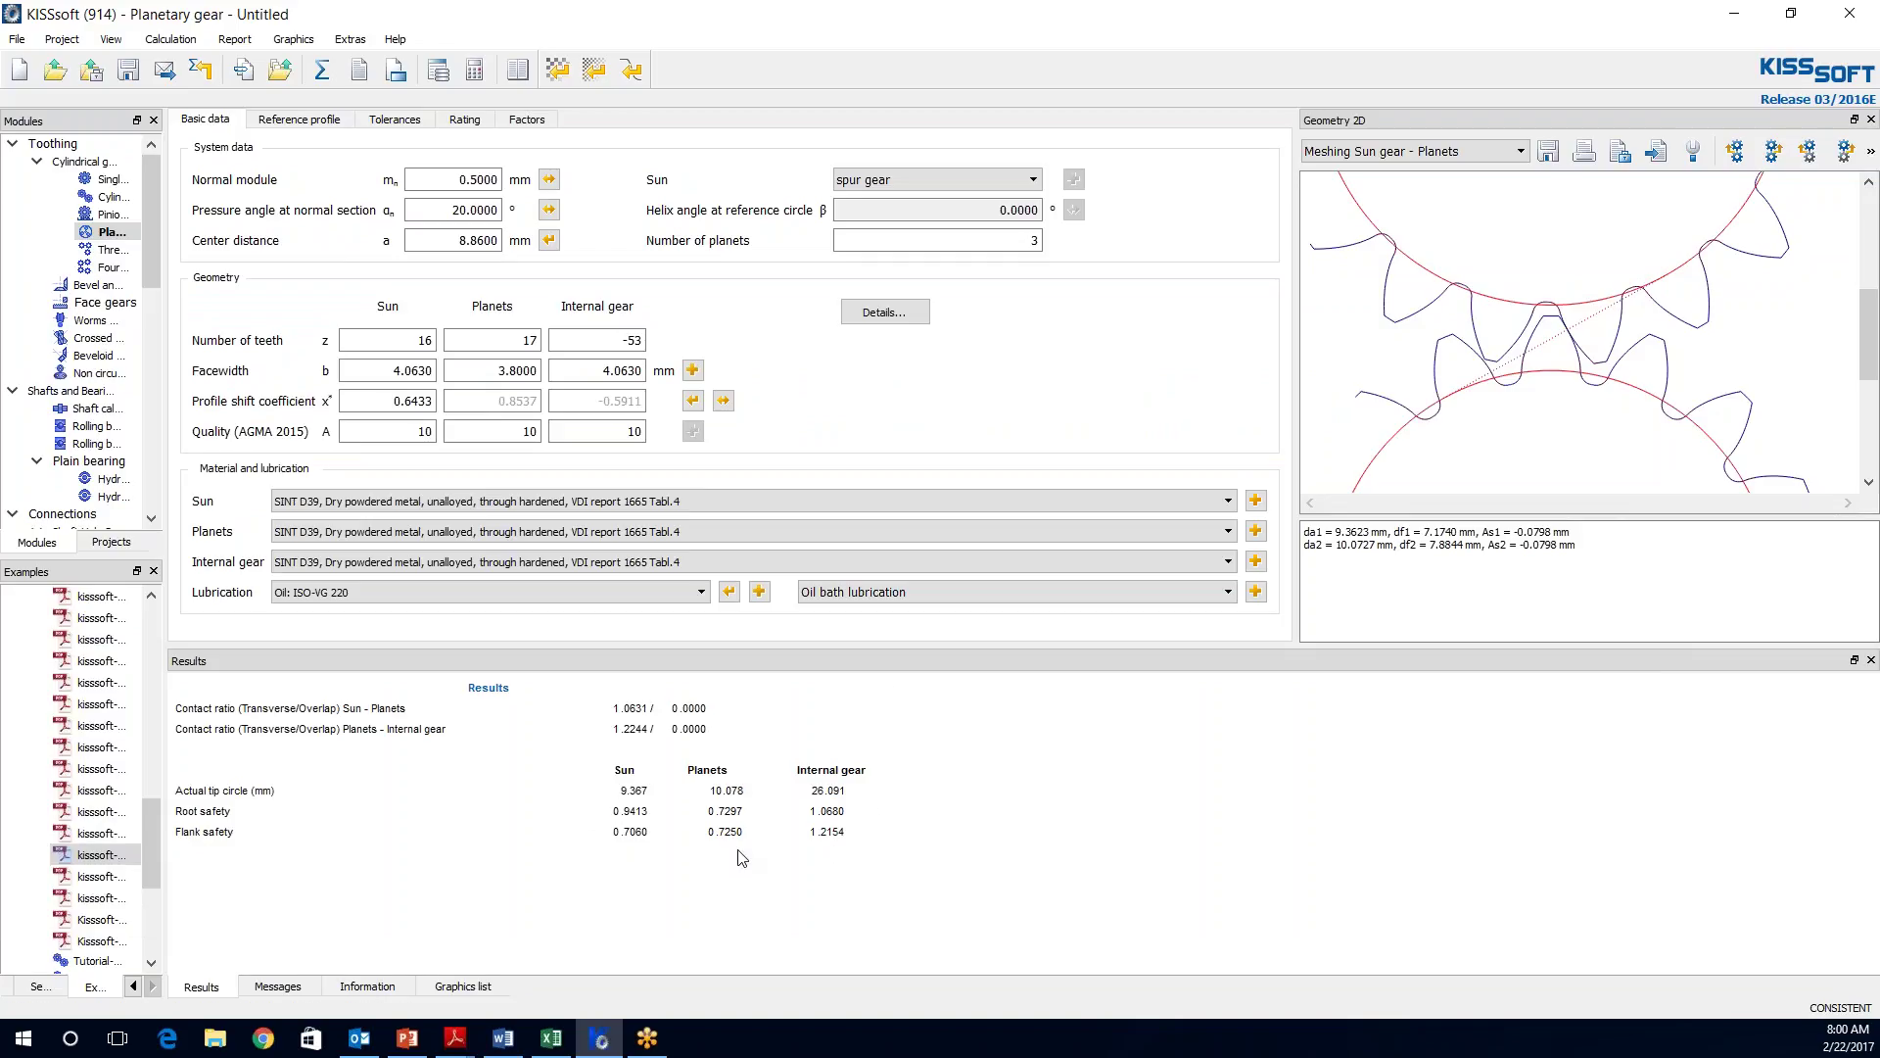
{"action": "key", "text": "F5"}
- Add the Modifications page and give the sun a 0.05 mm tip rounding in transverse section
{"action": "left_click", "coordinate": [177, 37]}
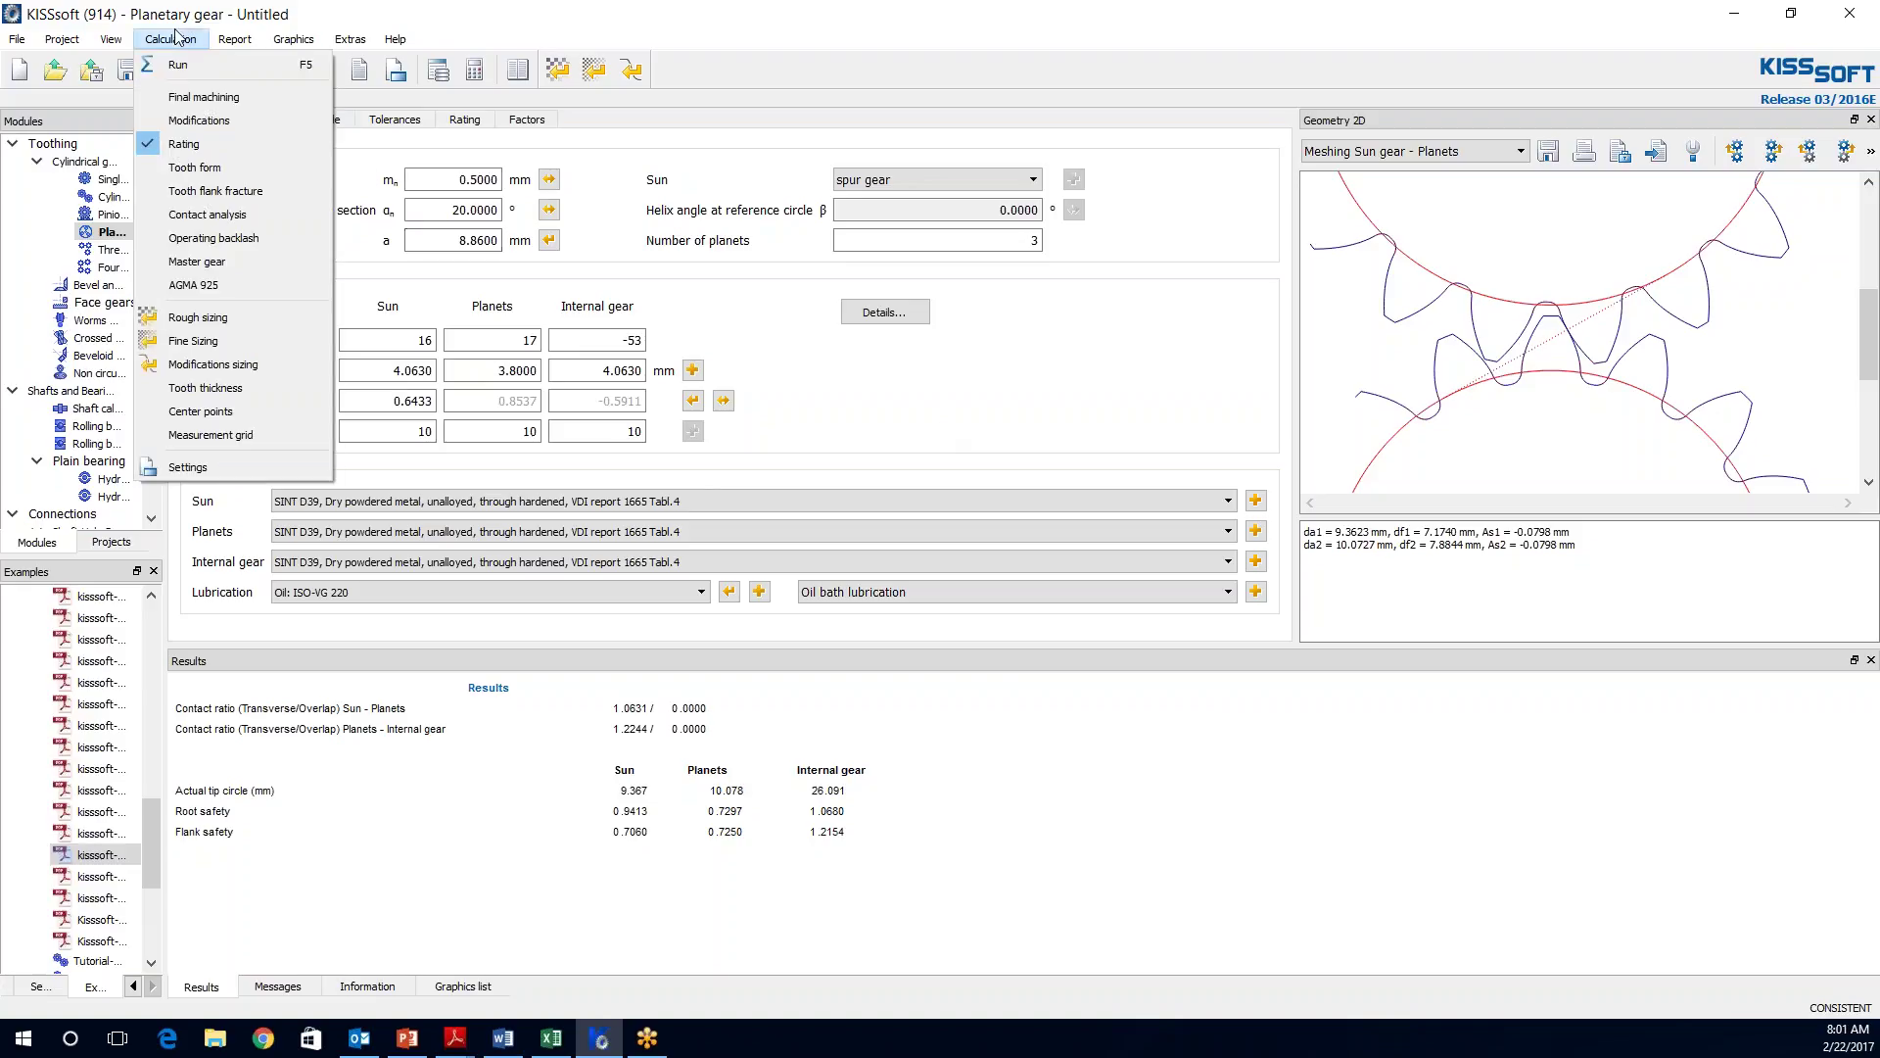
{"action": "left_click", "coordinate": [194, 122]}
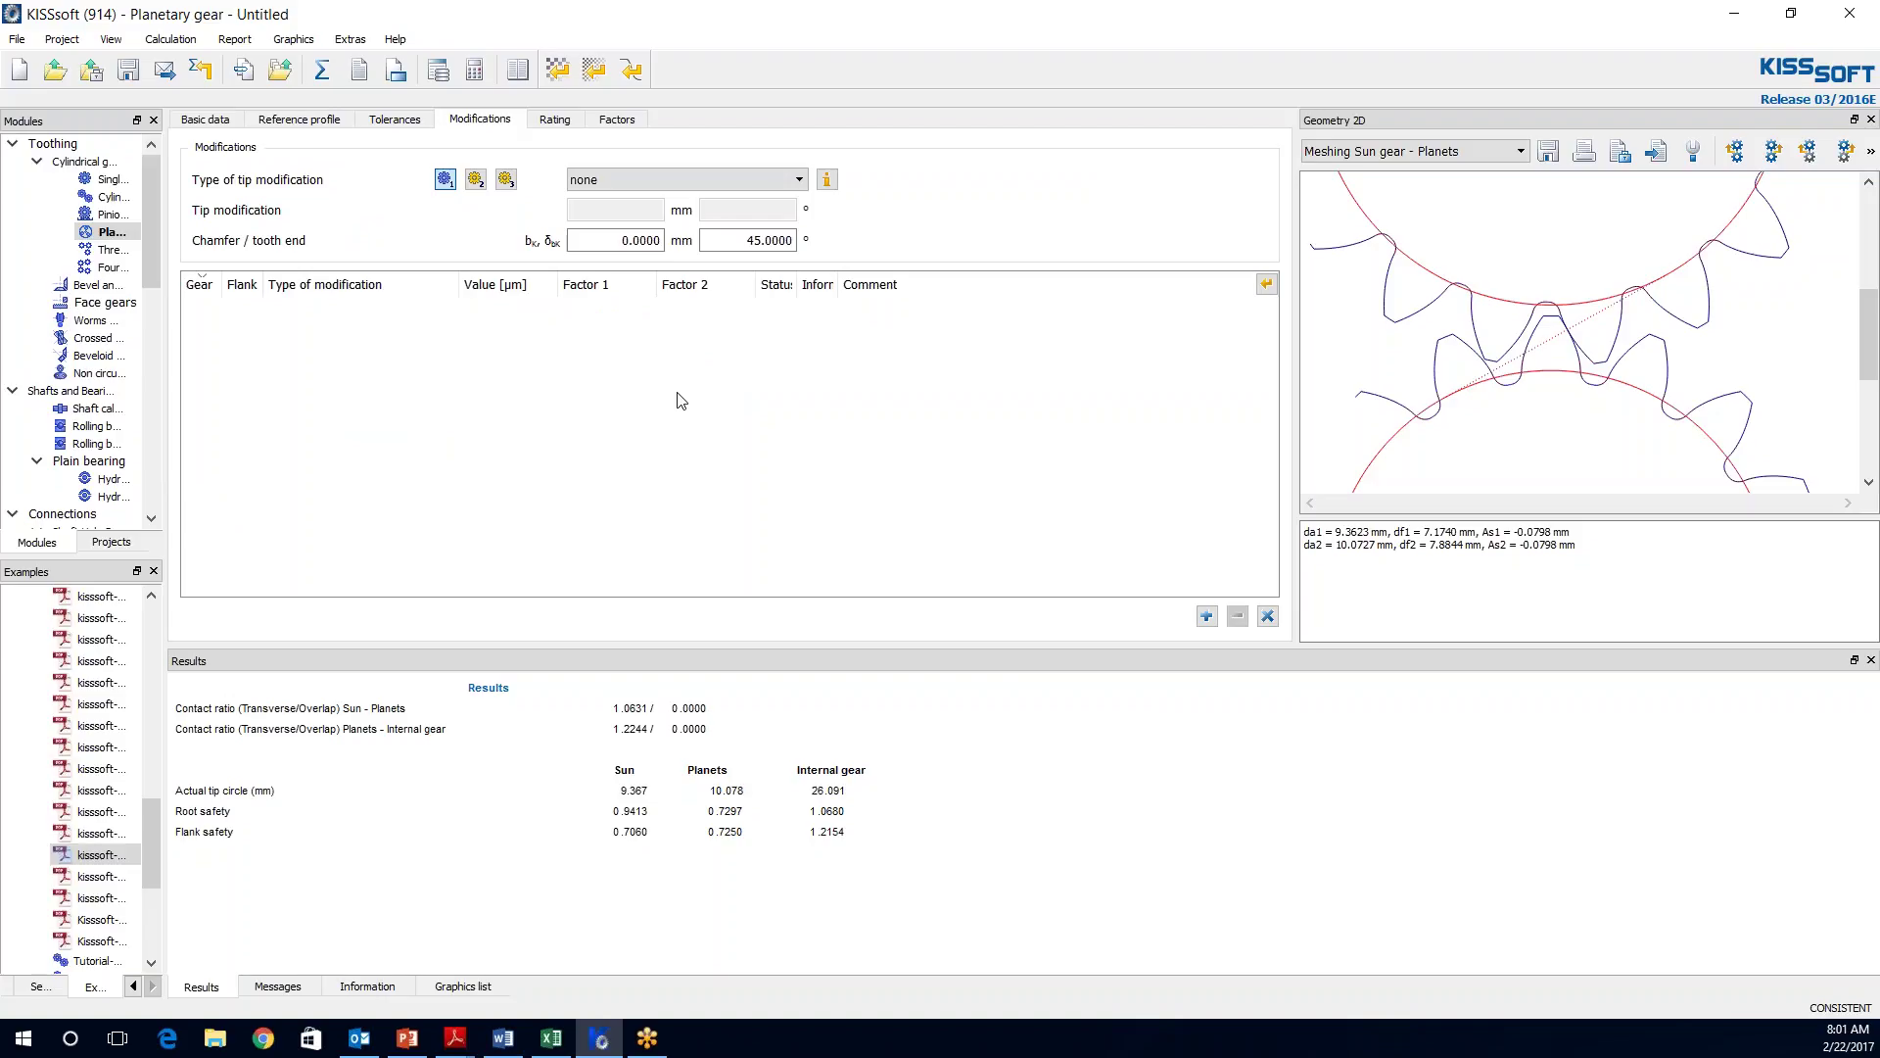
{"action": "left_click", "coordinate": [670, 180]}
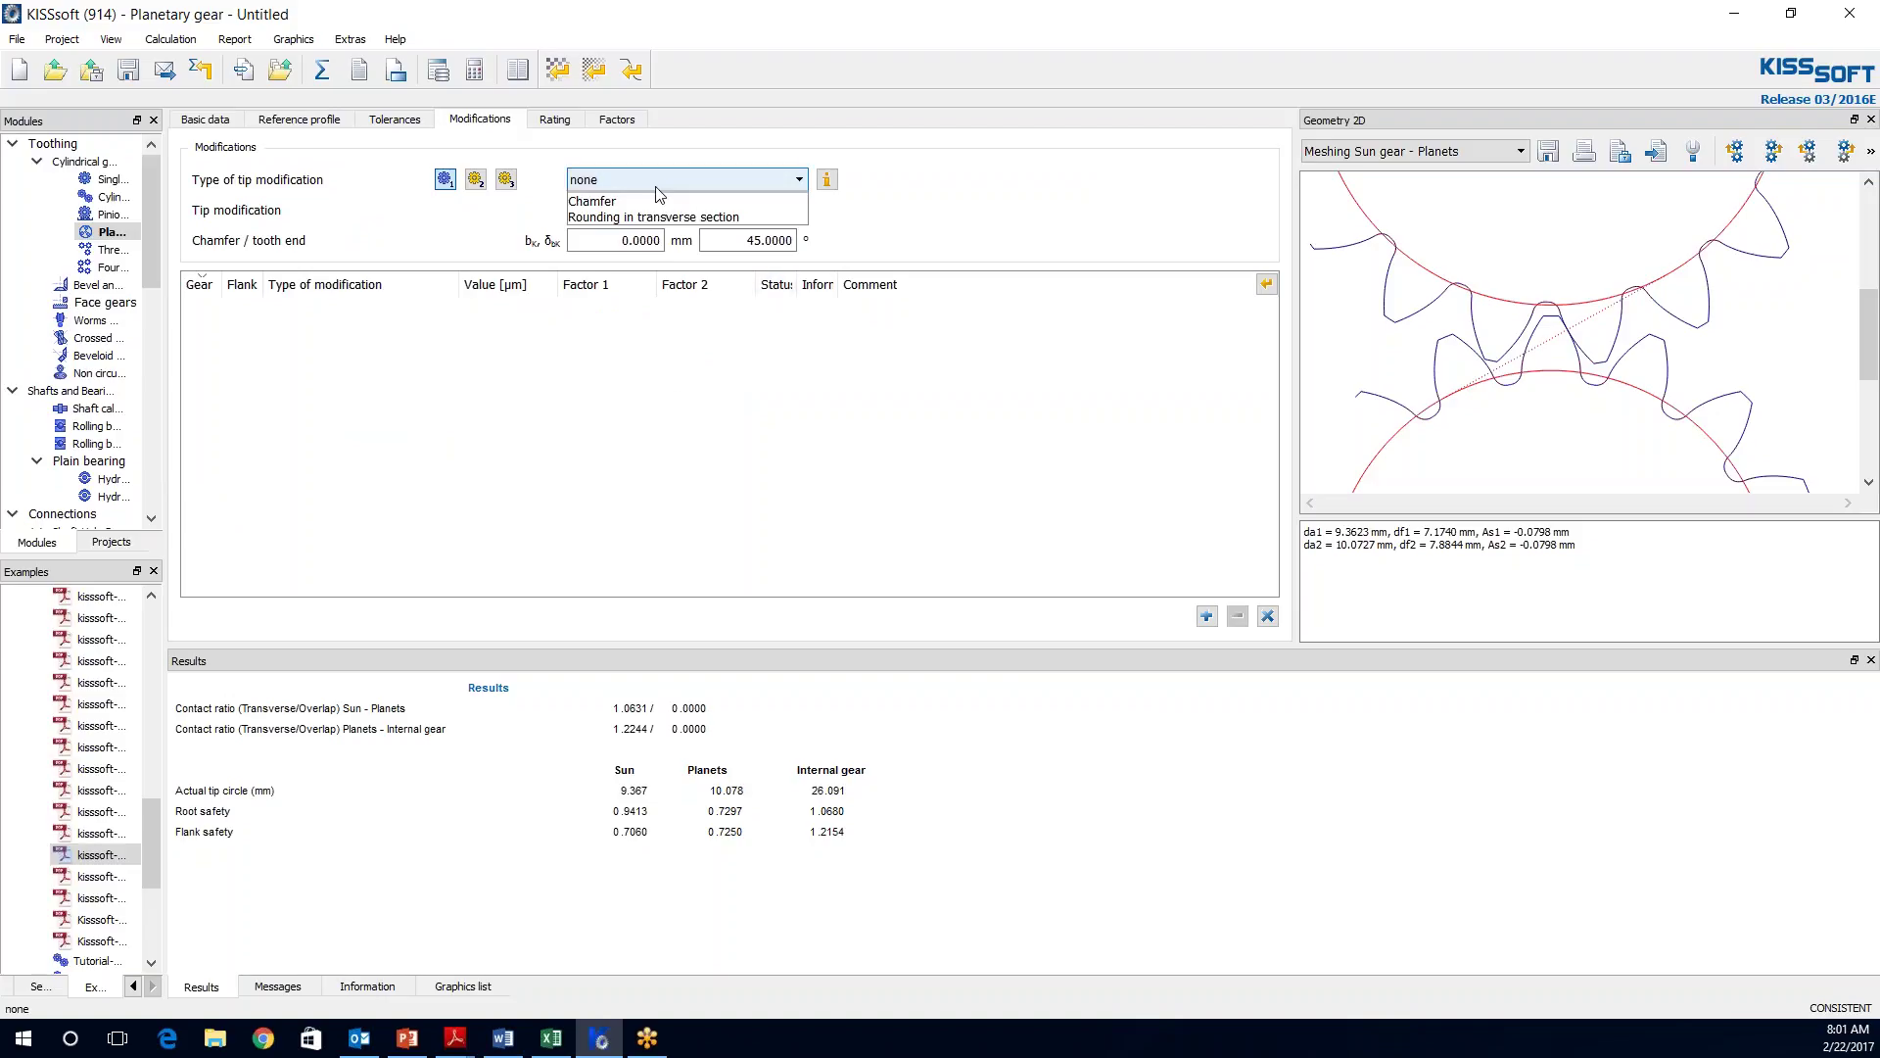
{"action": "left_click", "coordinate": [619, 231]}
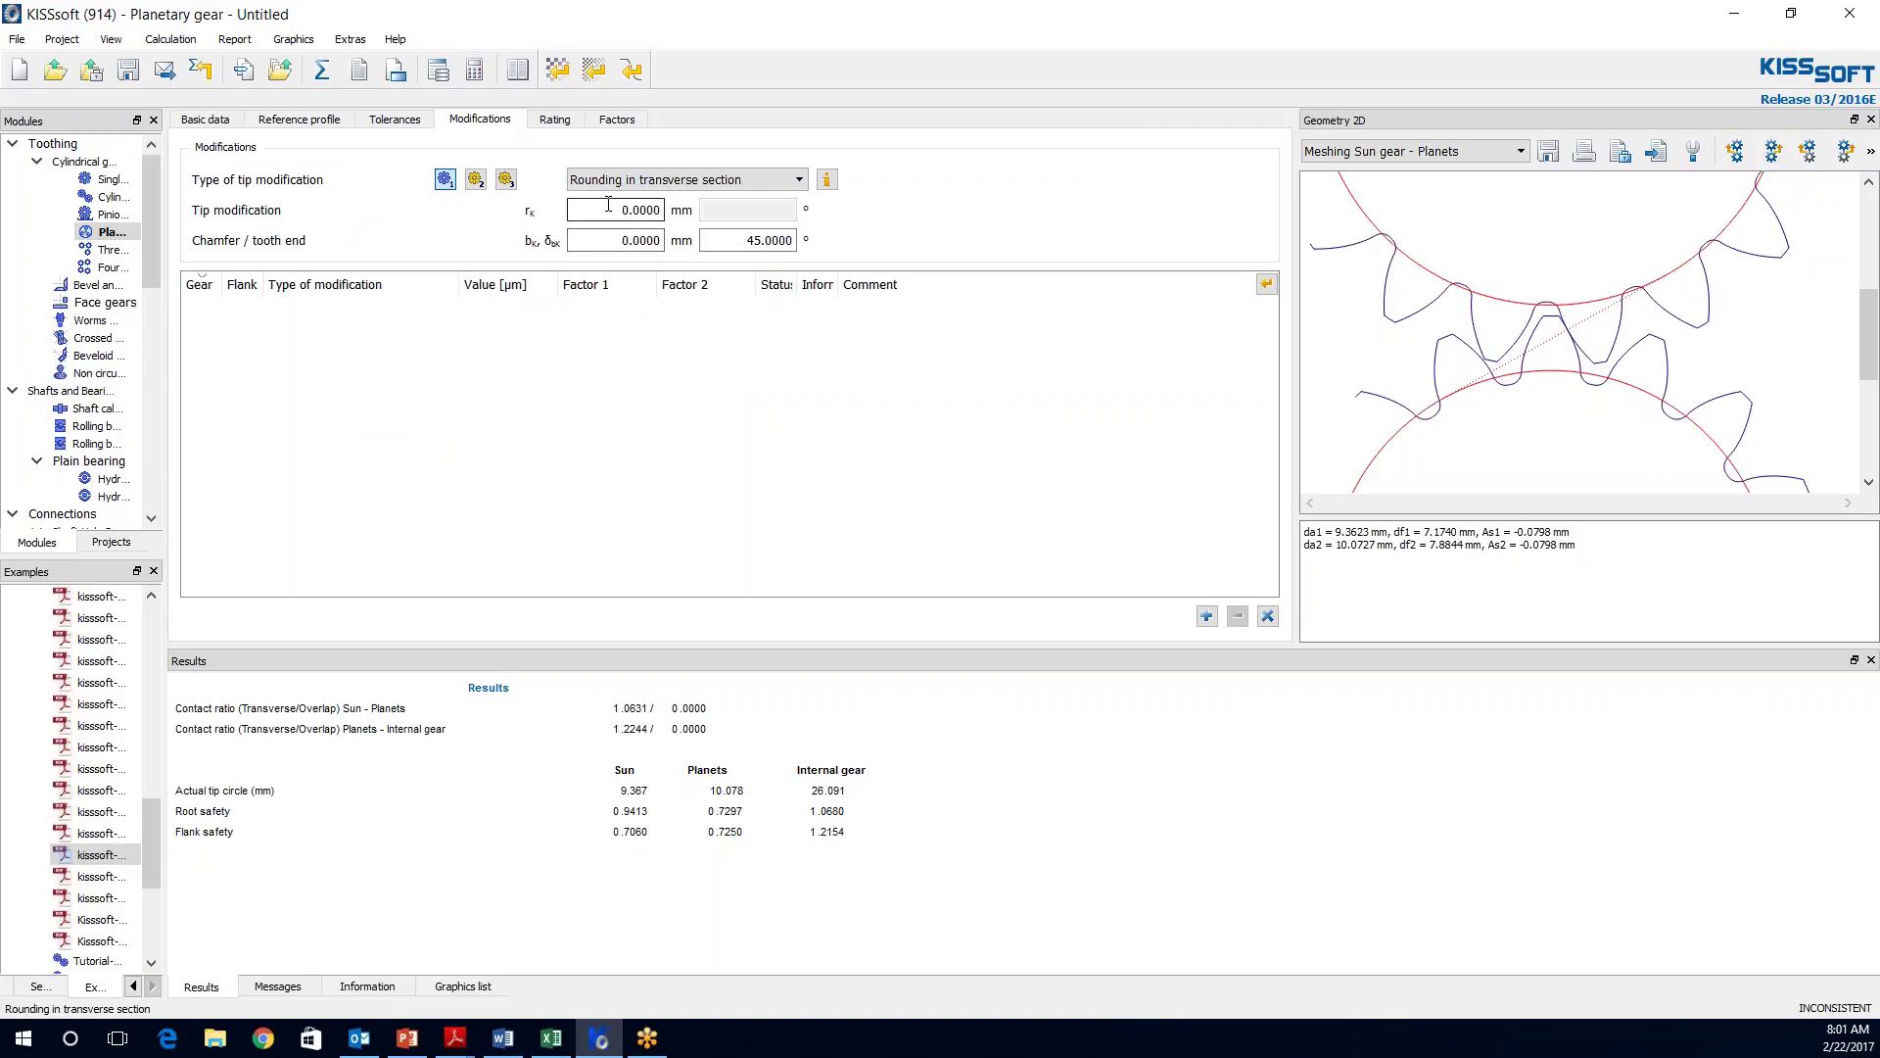
{"action": "key", "text": "Tab"}
{"action": "type", "text": "0.0"}
- Apply the same tip rounding in transverse section to the planets and the internal gear
{"action": "left_click", "coordinate": [476, 180]}
{"action": "left_click", "coordinate": [683, 179]}
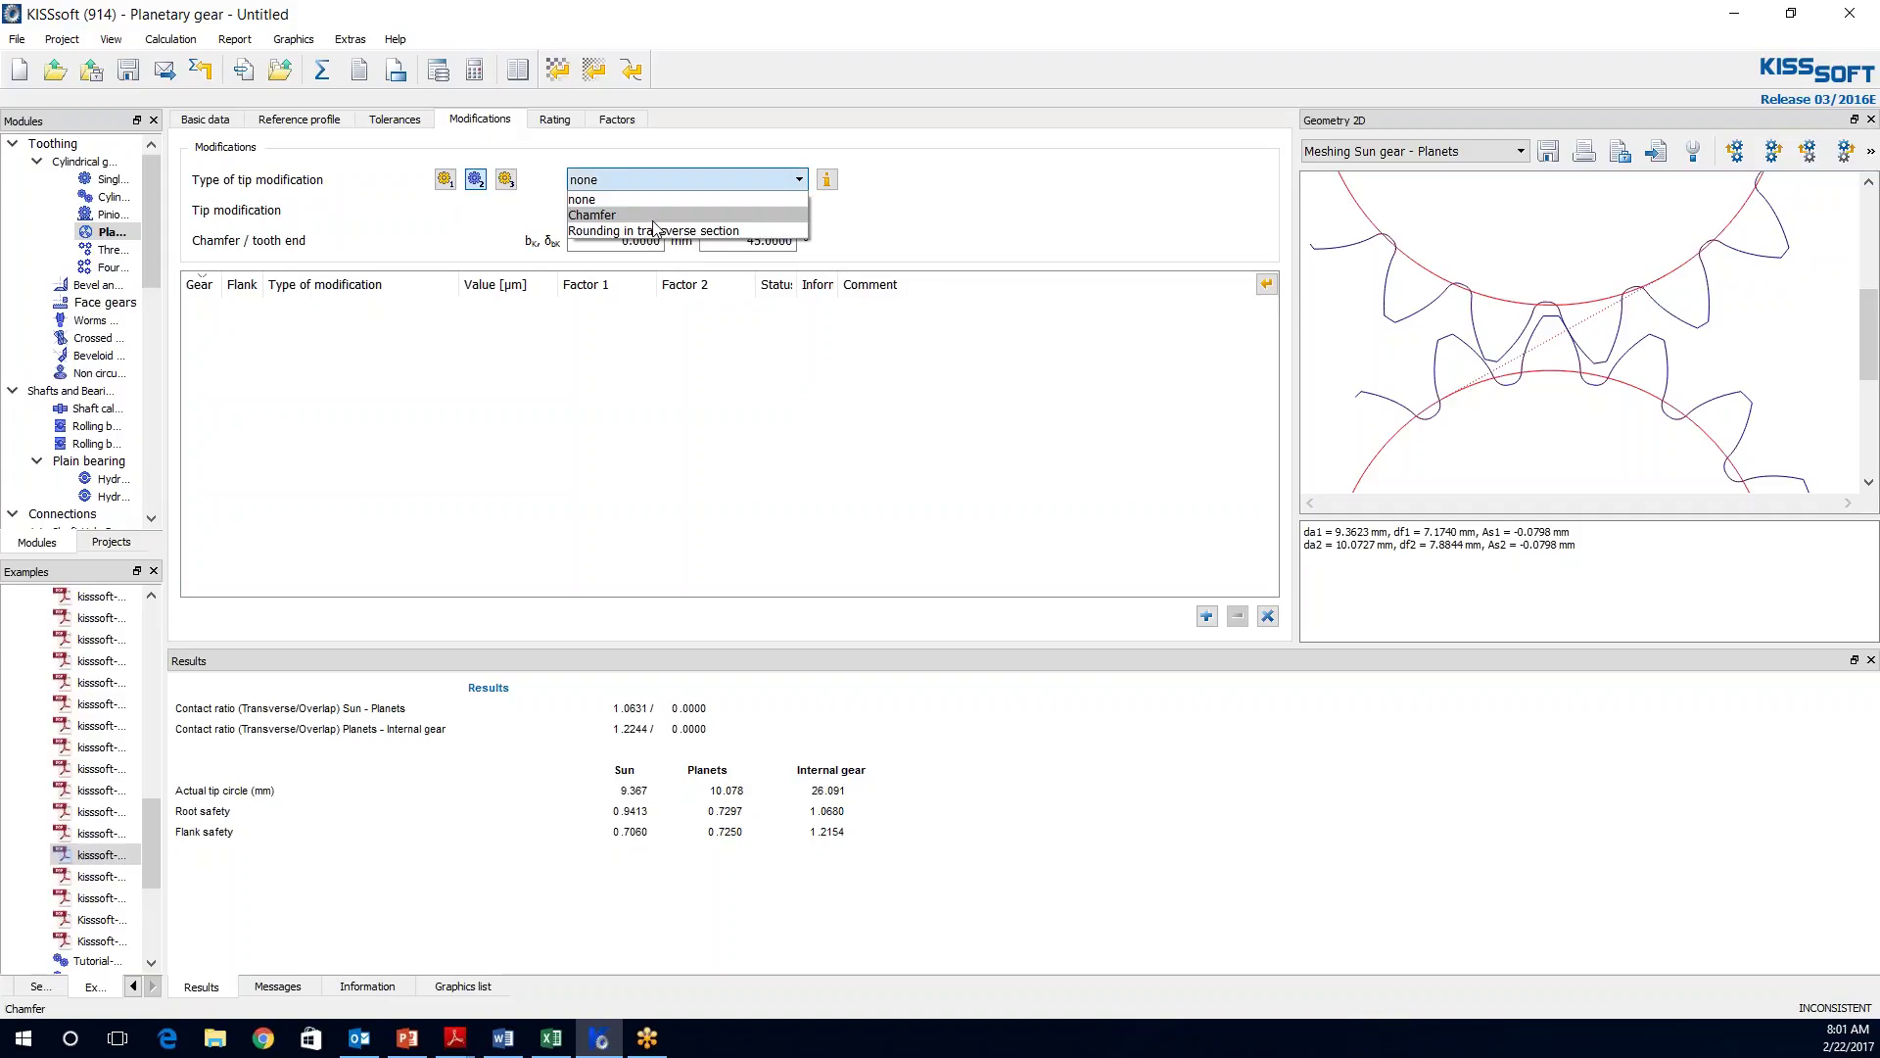
{"action": "left_click", "coordinate": [649, 217]}
{"action": "left_click_drag", "start_coordinate": [620, 210], "coordinate": [646, 210]}
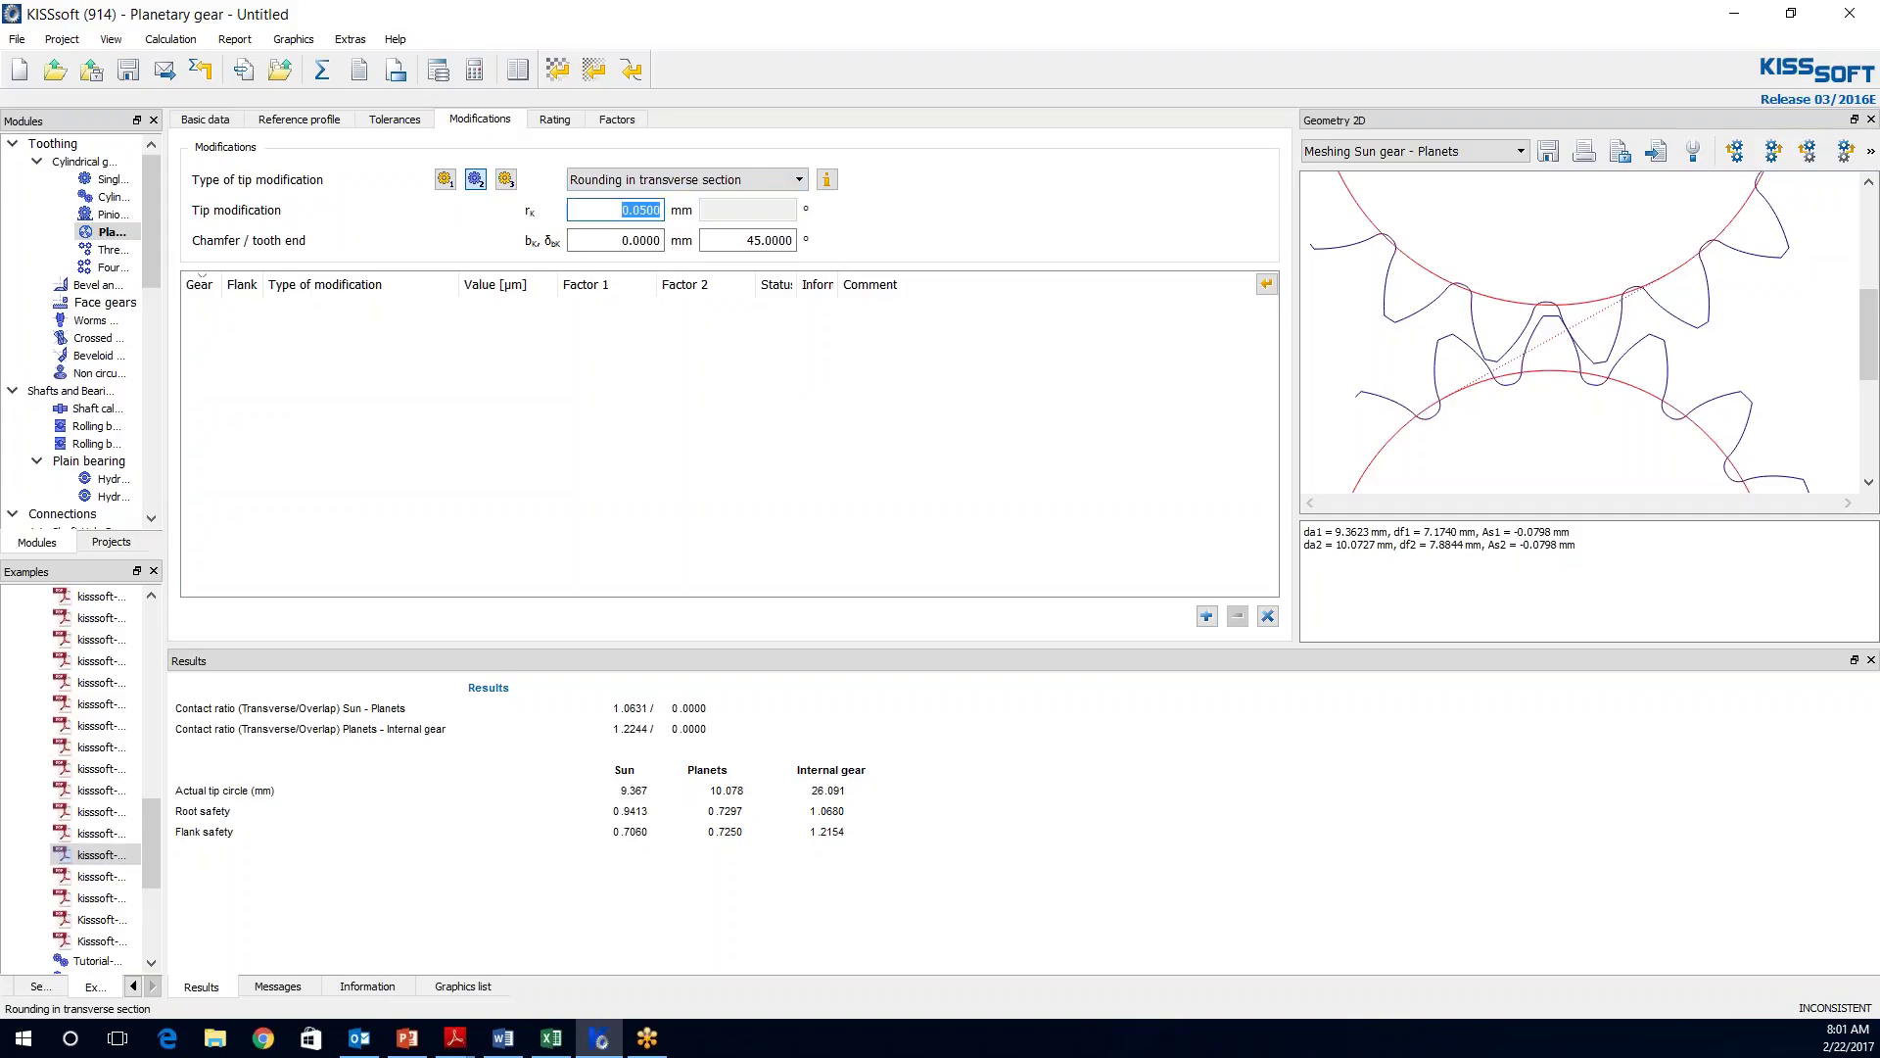
{"action": "left_click", "coordinate": [508, 181]}
{"action": "left_click", "coordinate": [685, 179]}
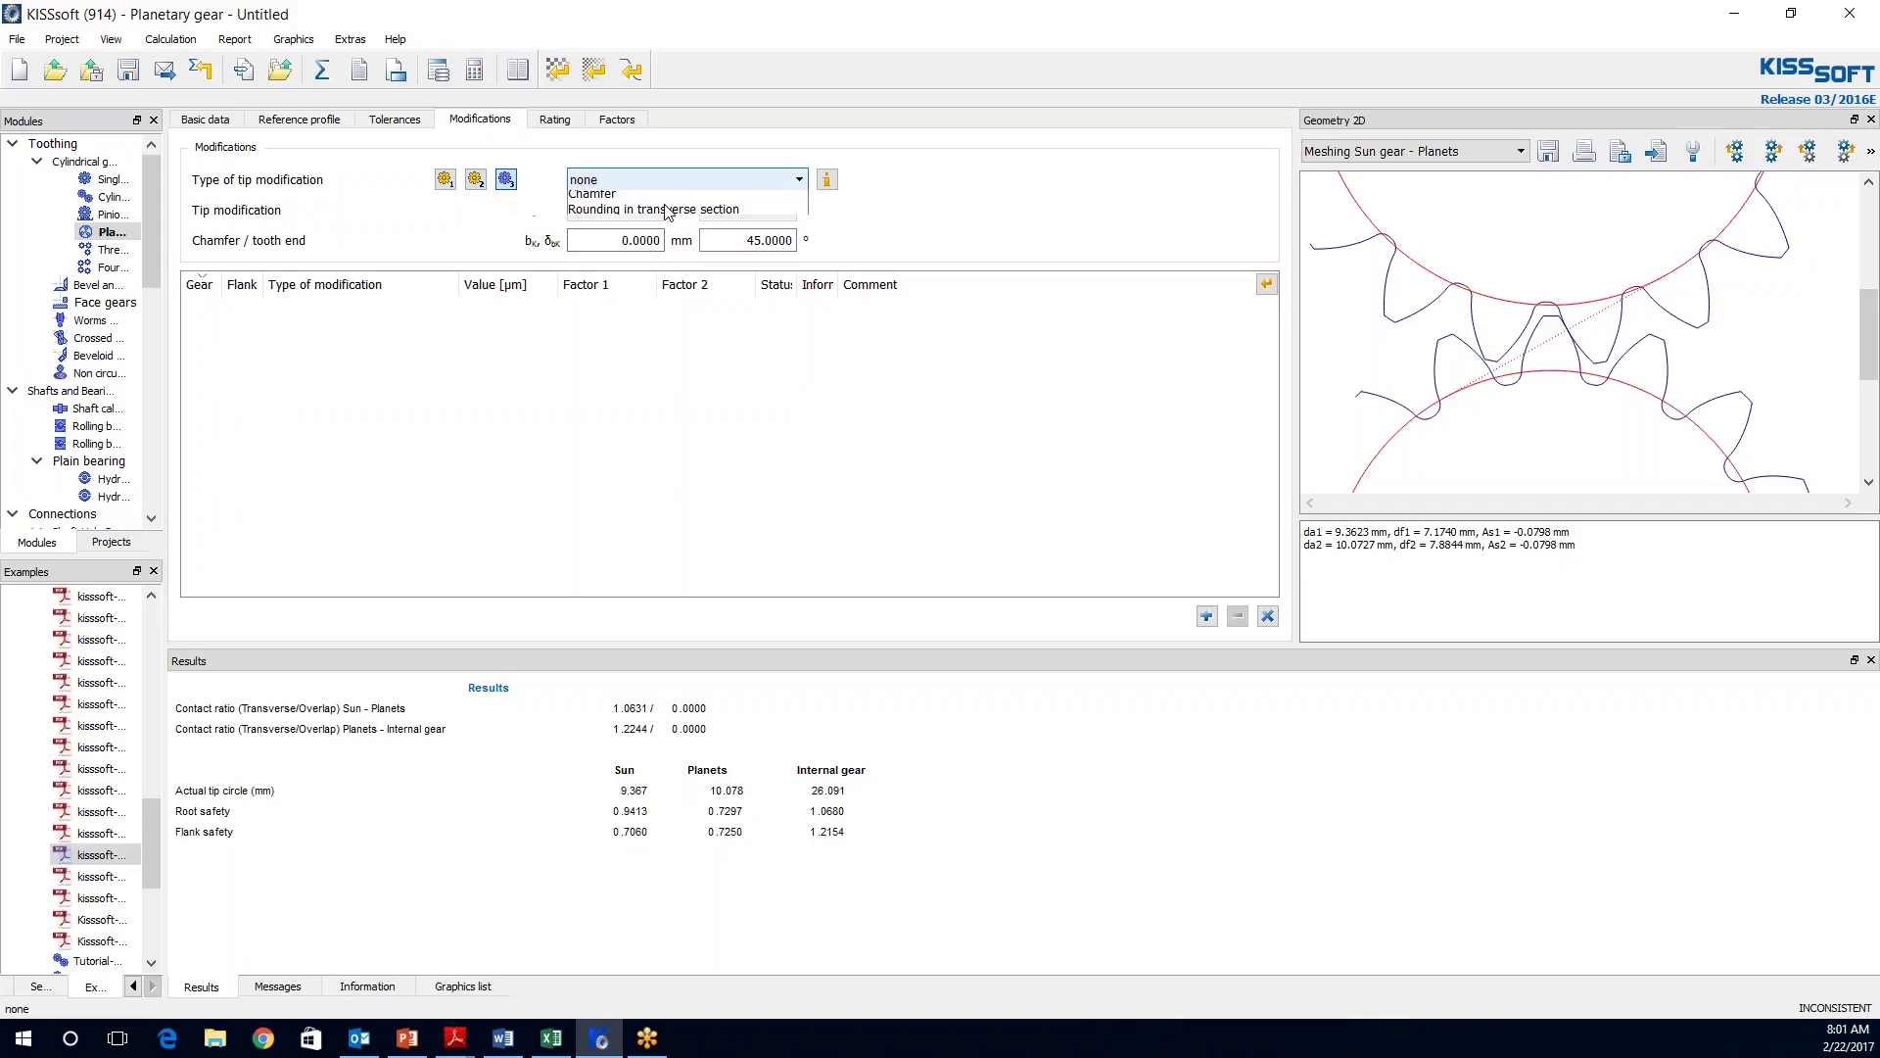
{"action": "left_click", "coordinate": [646, 221]}
{"action": "left_click", "coordinate": [652, 209]}
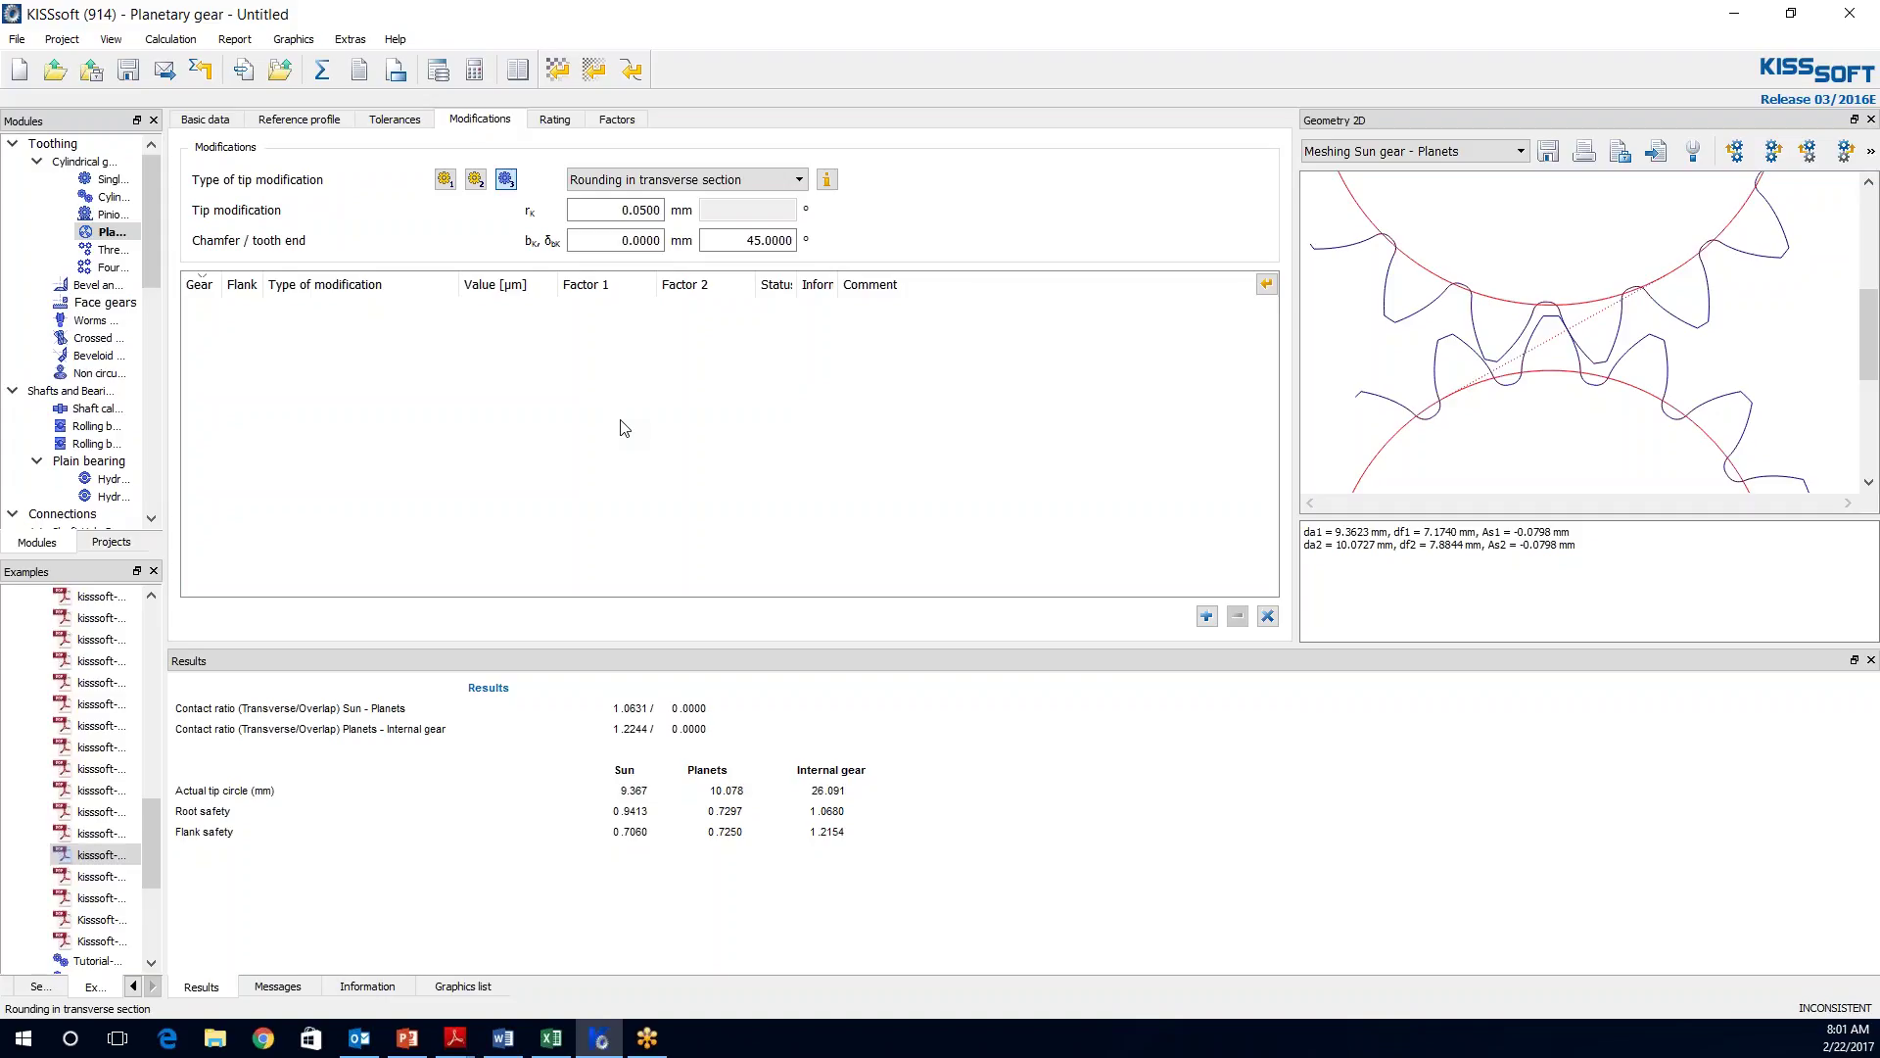
- Size an arc-like short tip relief for smooth meshing on gear 2, excluding gears 1 and 3
{"action": "left_click", "coordinate": [1267, 285]}
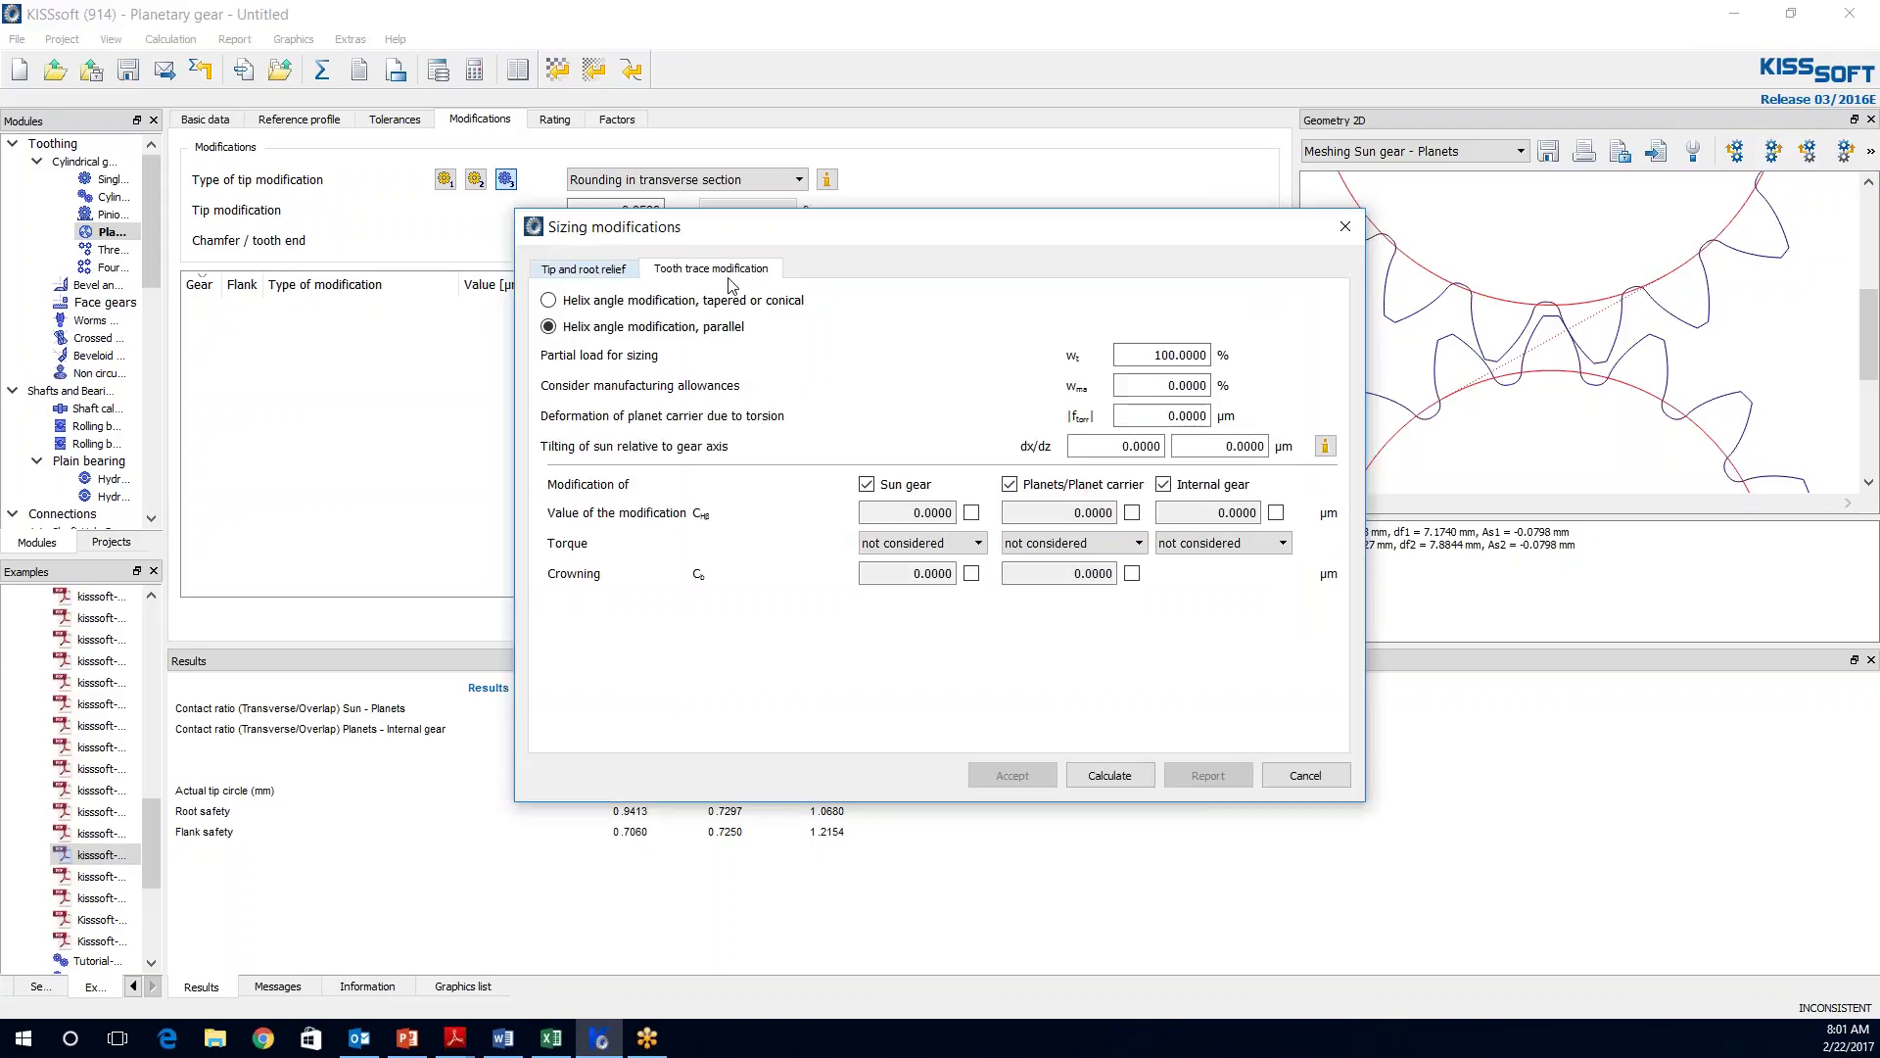
{"action": "left_click", "coordinate": [595, 270]}
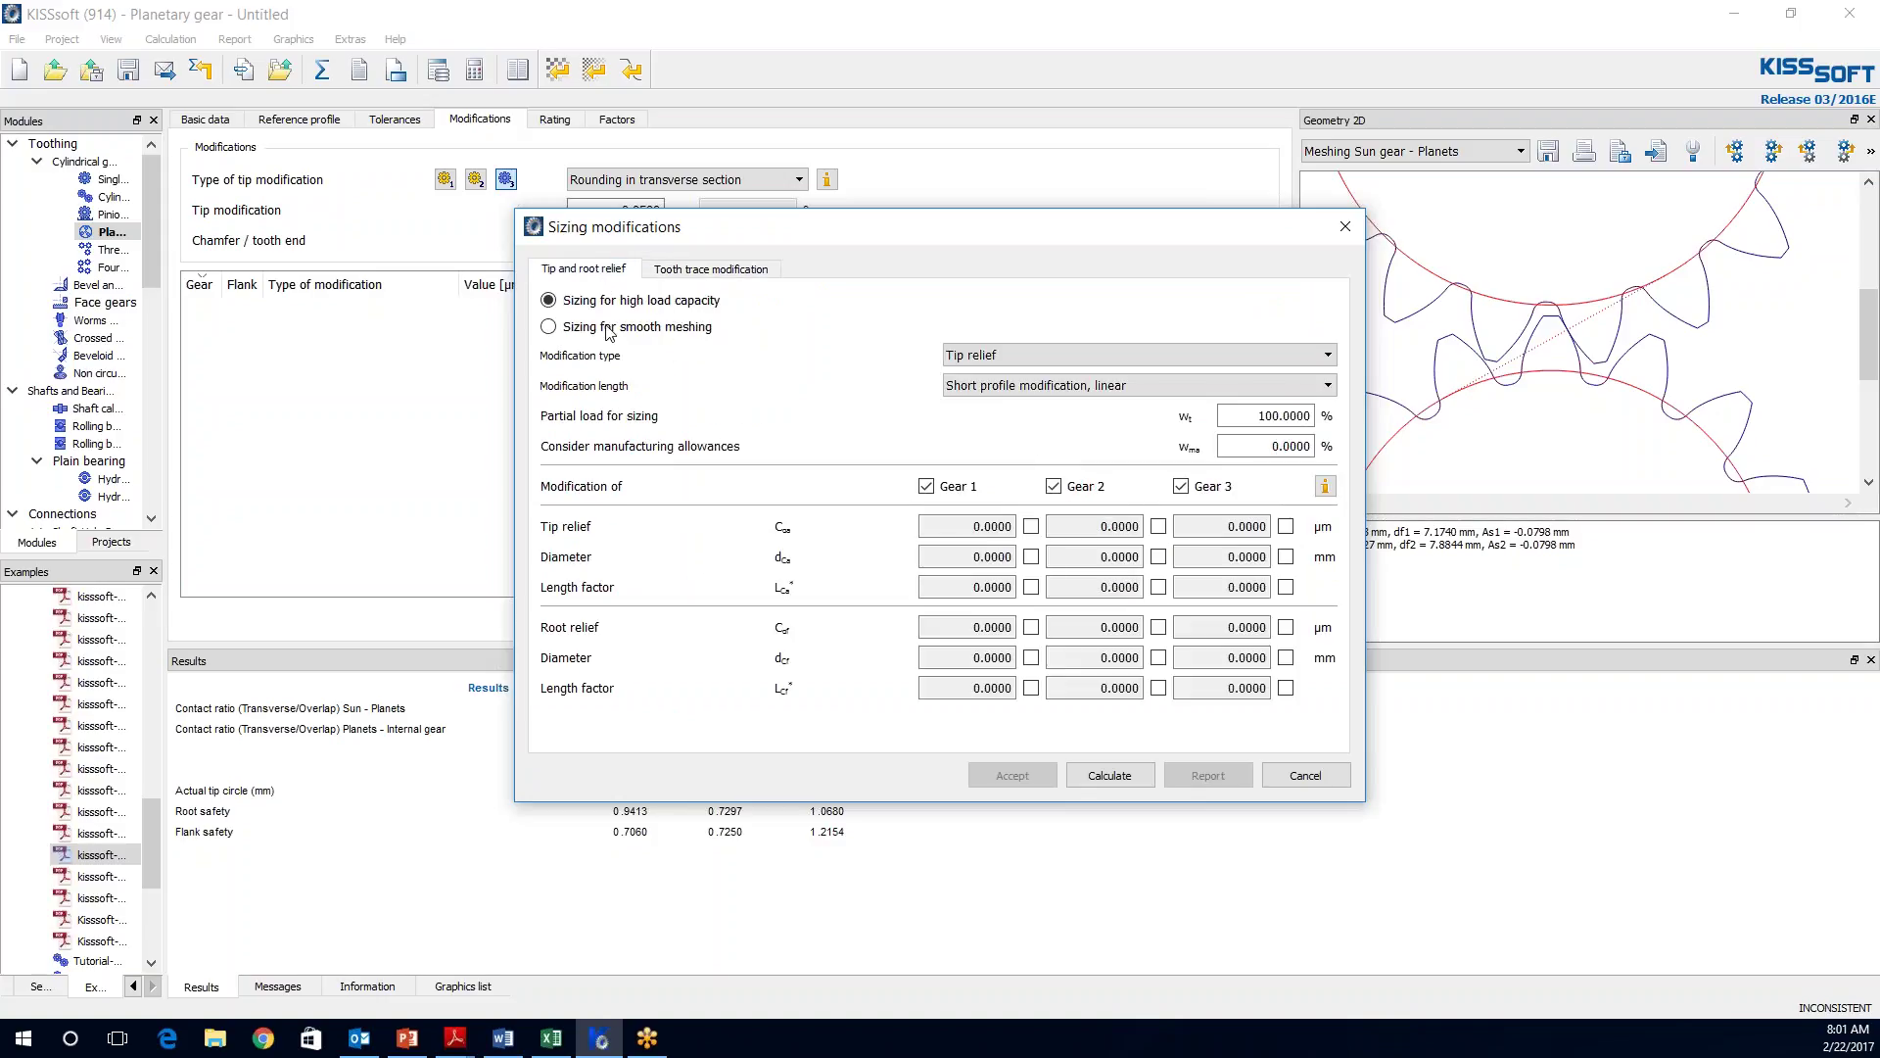
{"action": "left_click", "coordinate": [549, 327]}
{"action": "left_click", "coordinate": [1010, 383]}
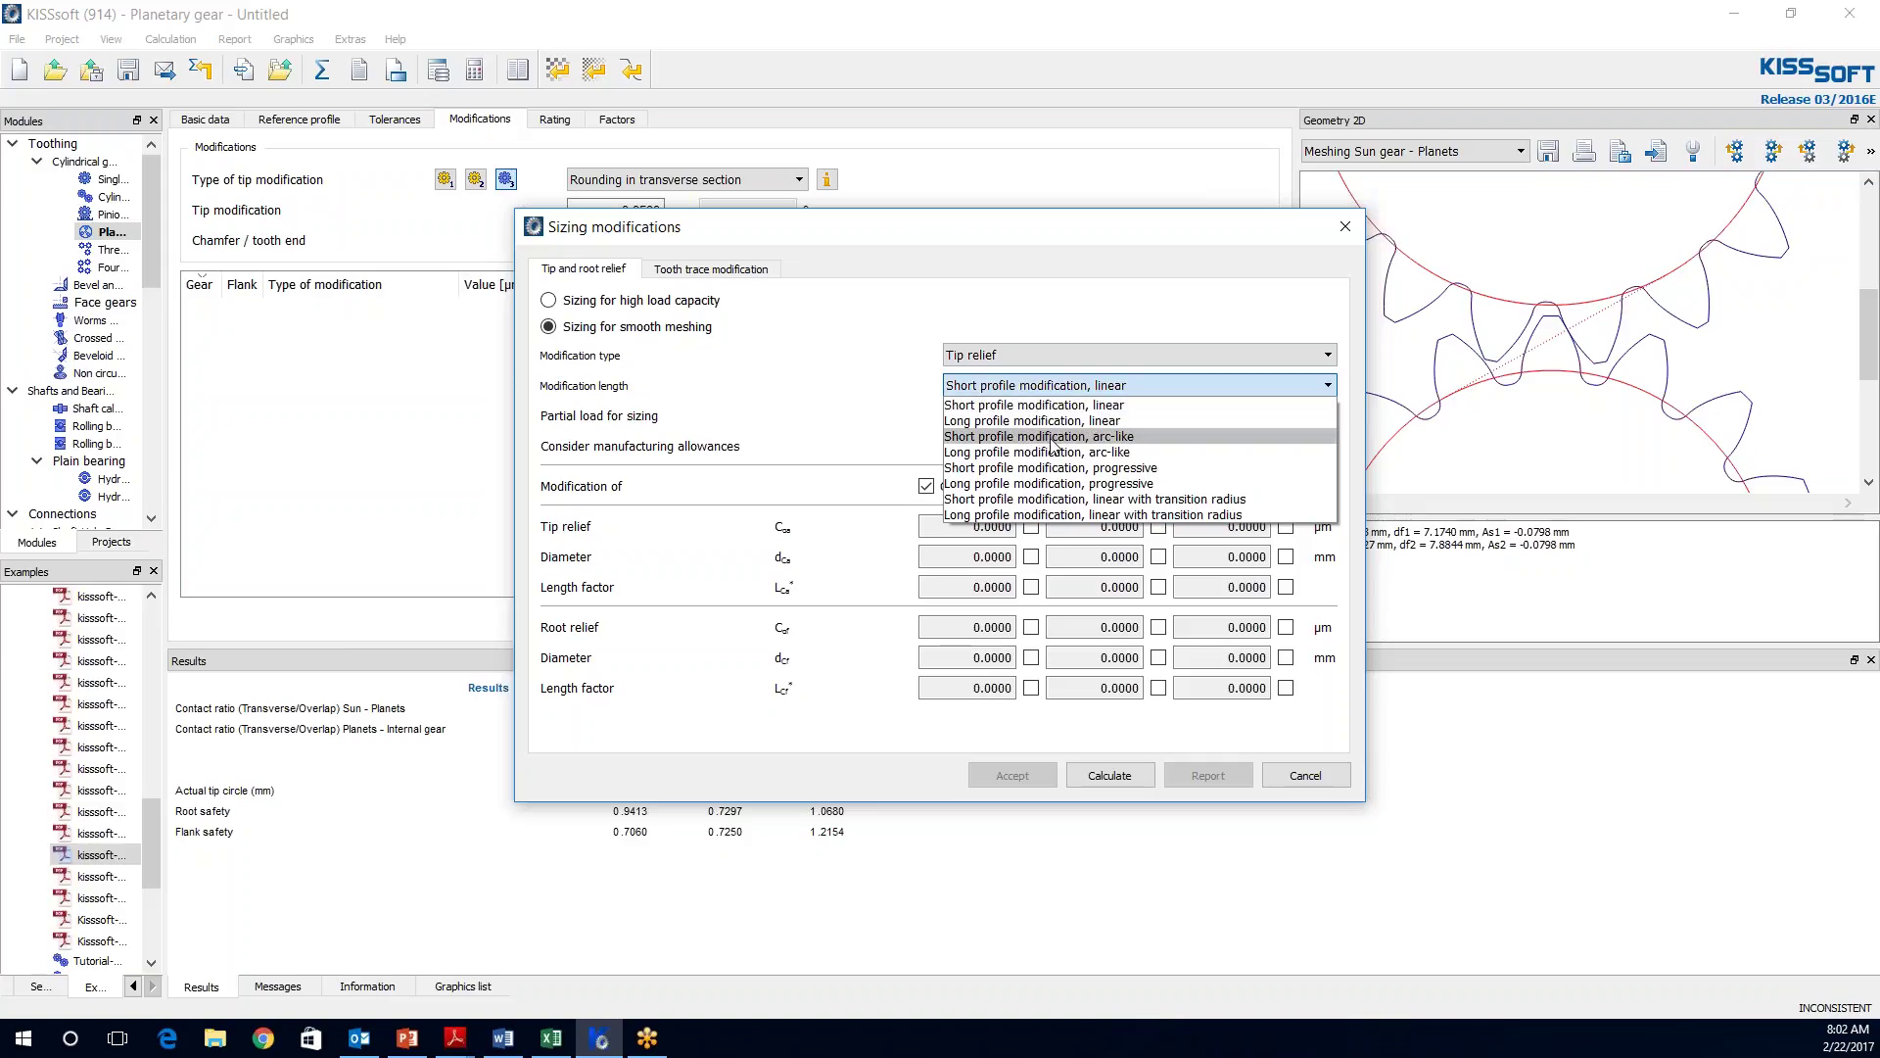
{"action": "left_click", "coordinate": [1053, 446]}
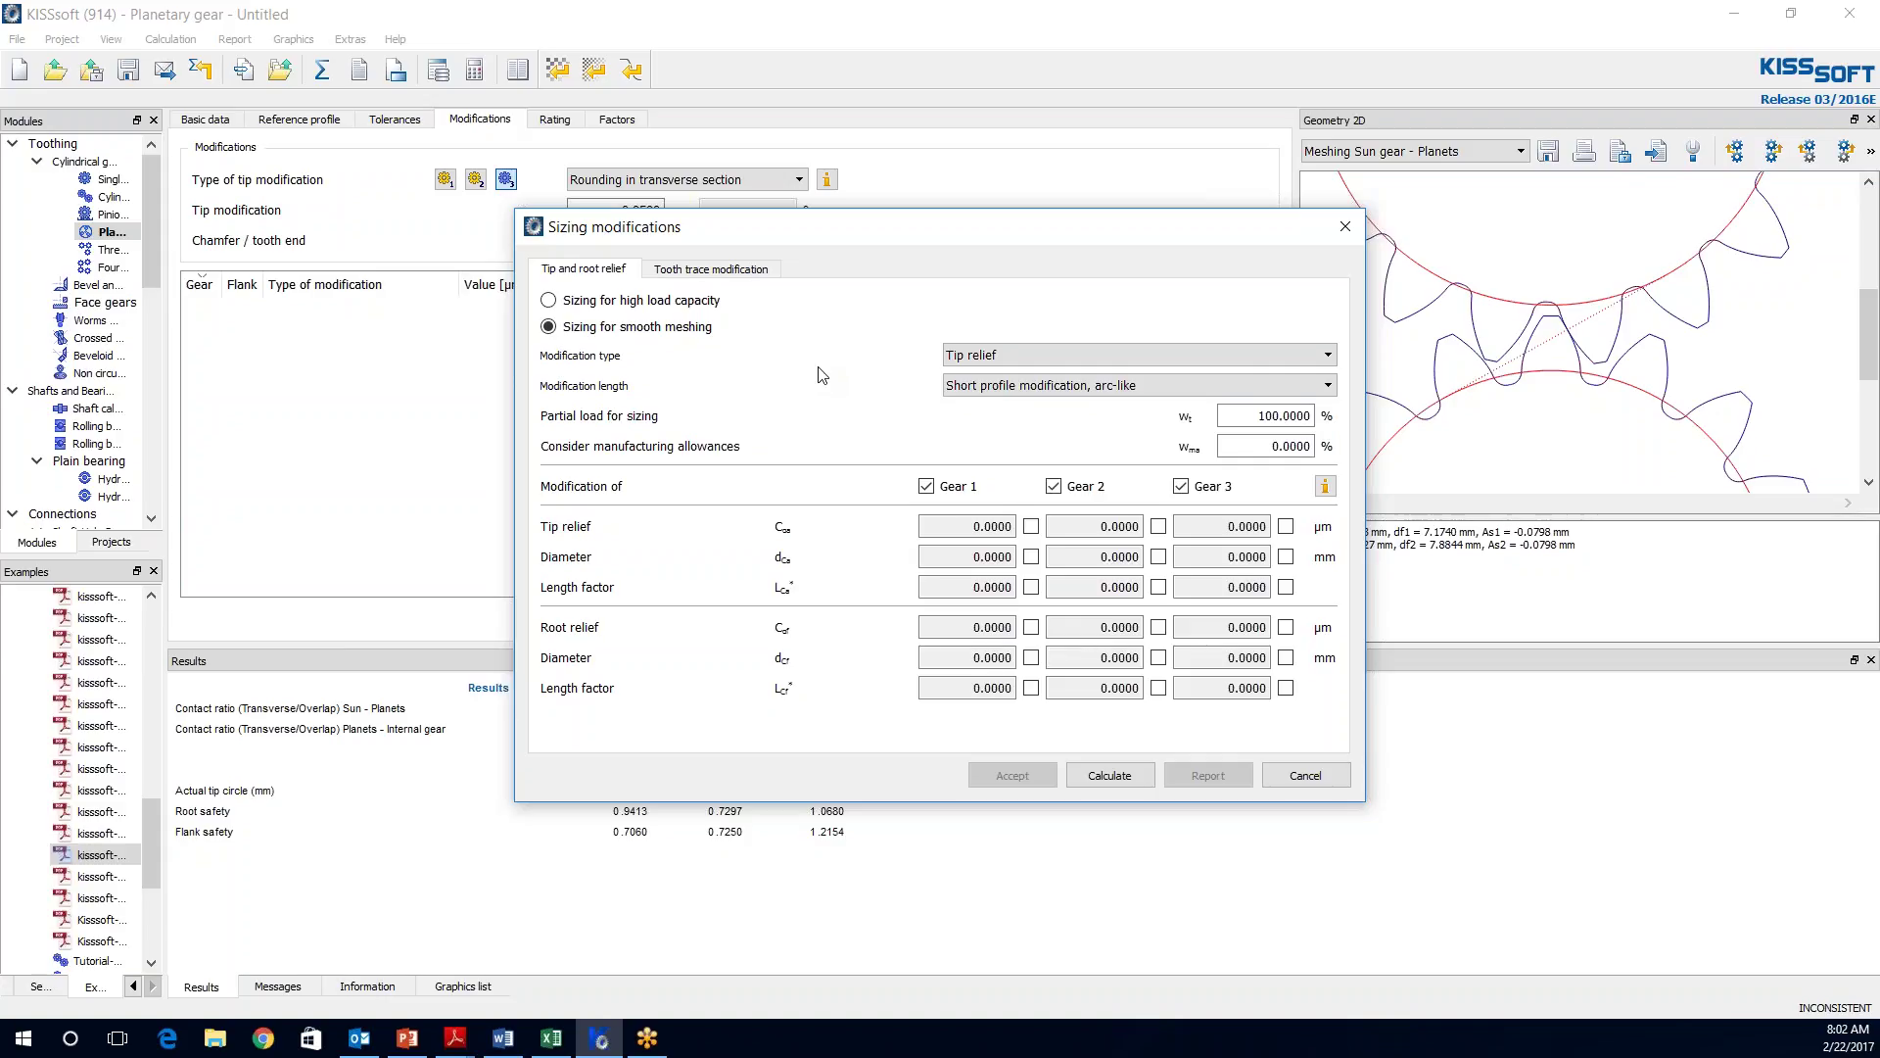
{"action": "left_click", "coordinate": [928, 488]}
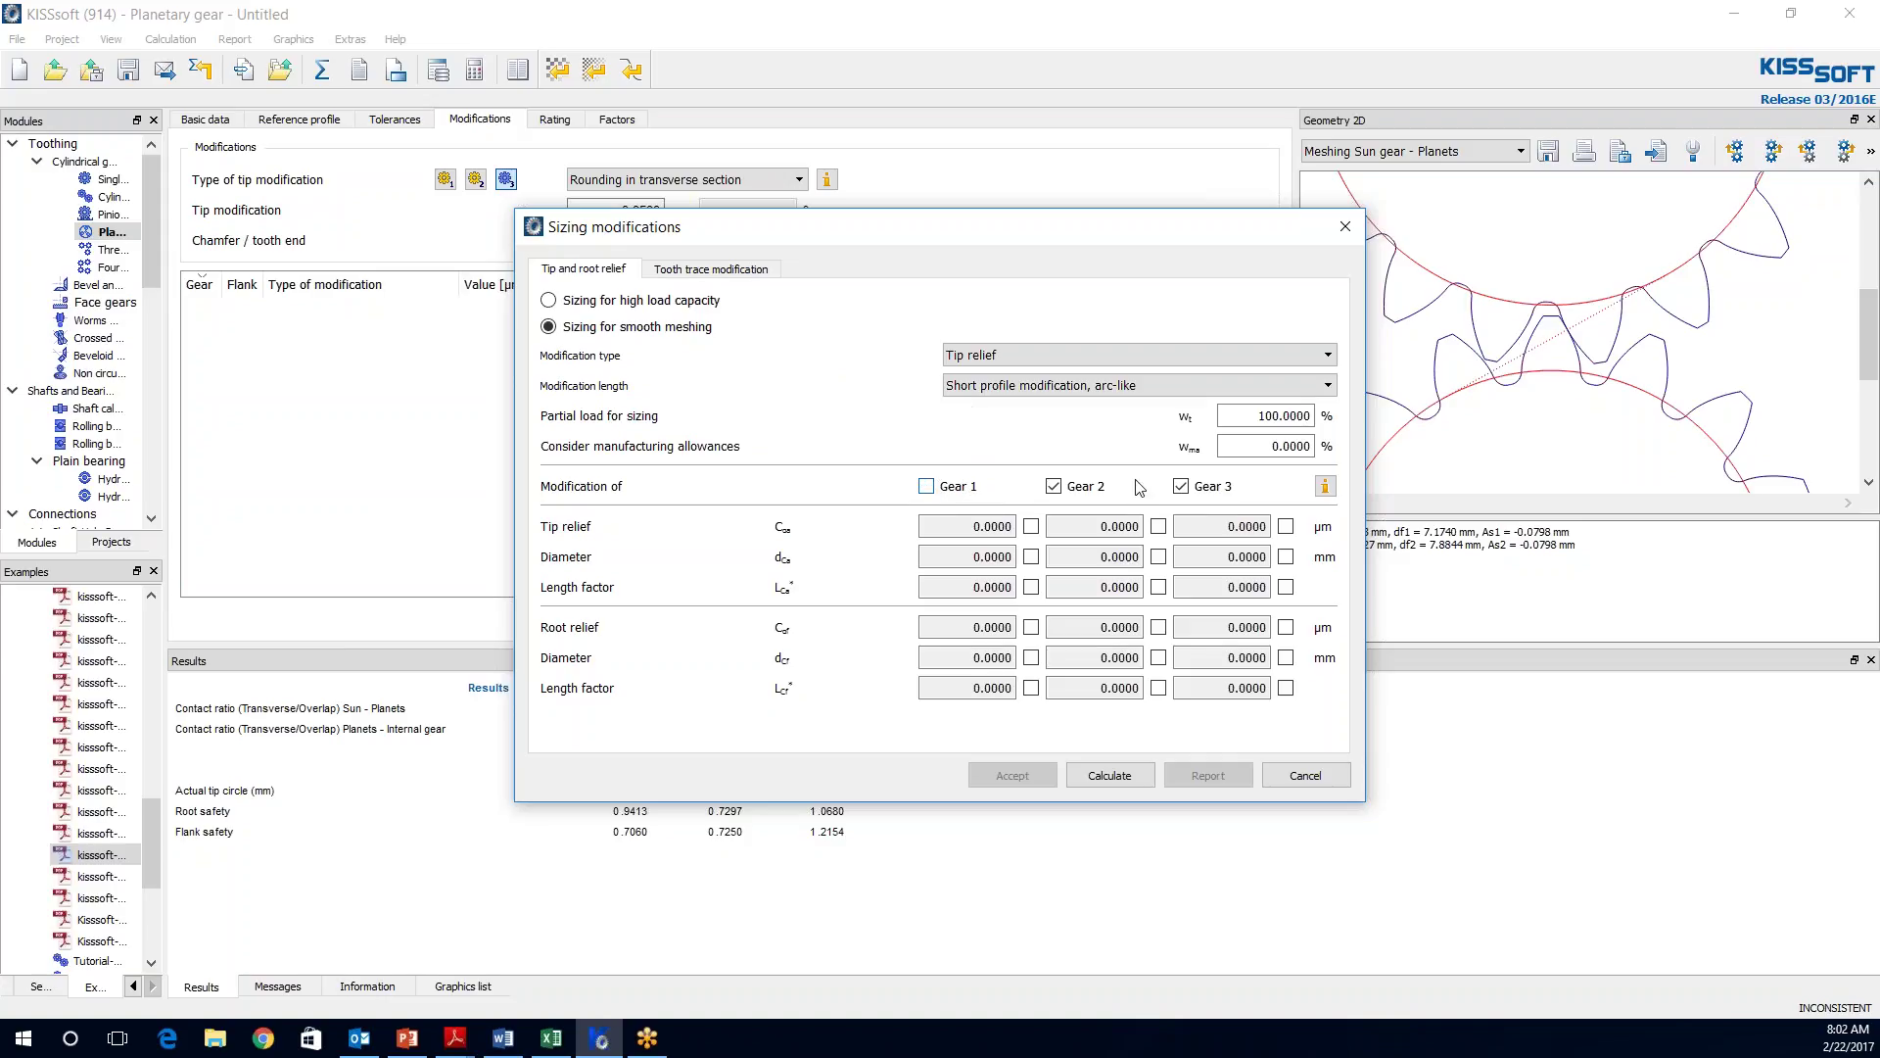
{"action": "left_click", "coordinate": [1185, 487]}
{"action": "left_click", "coordinate": [1110, 775]}
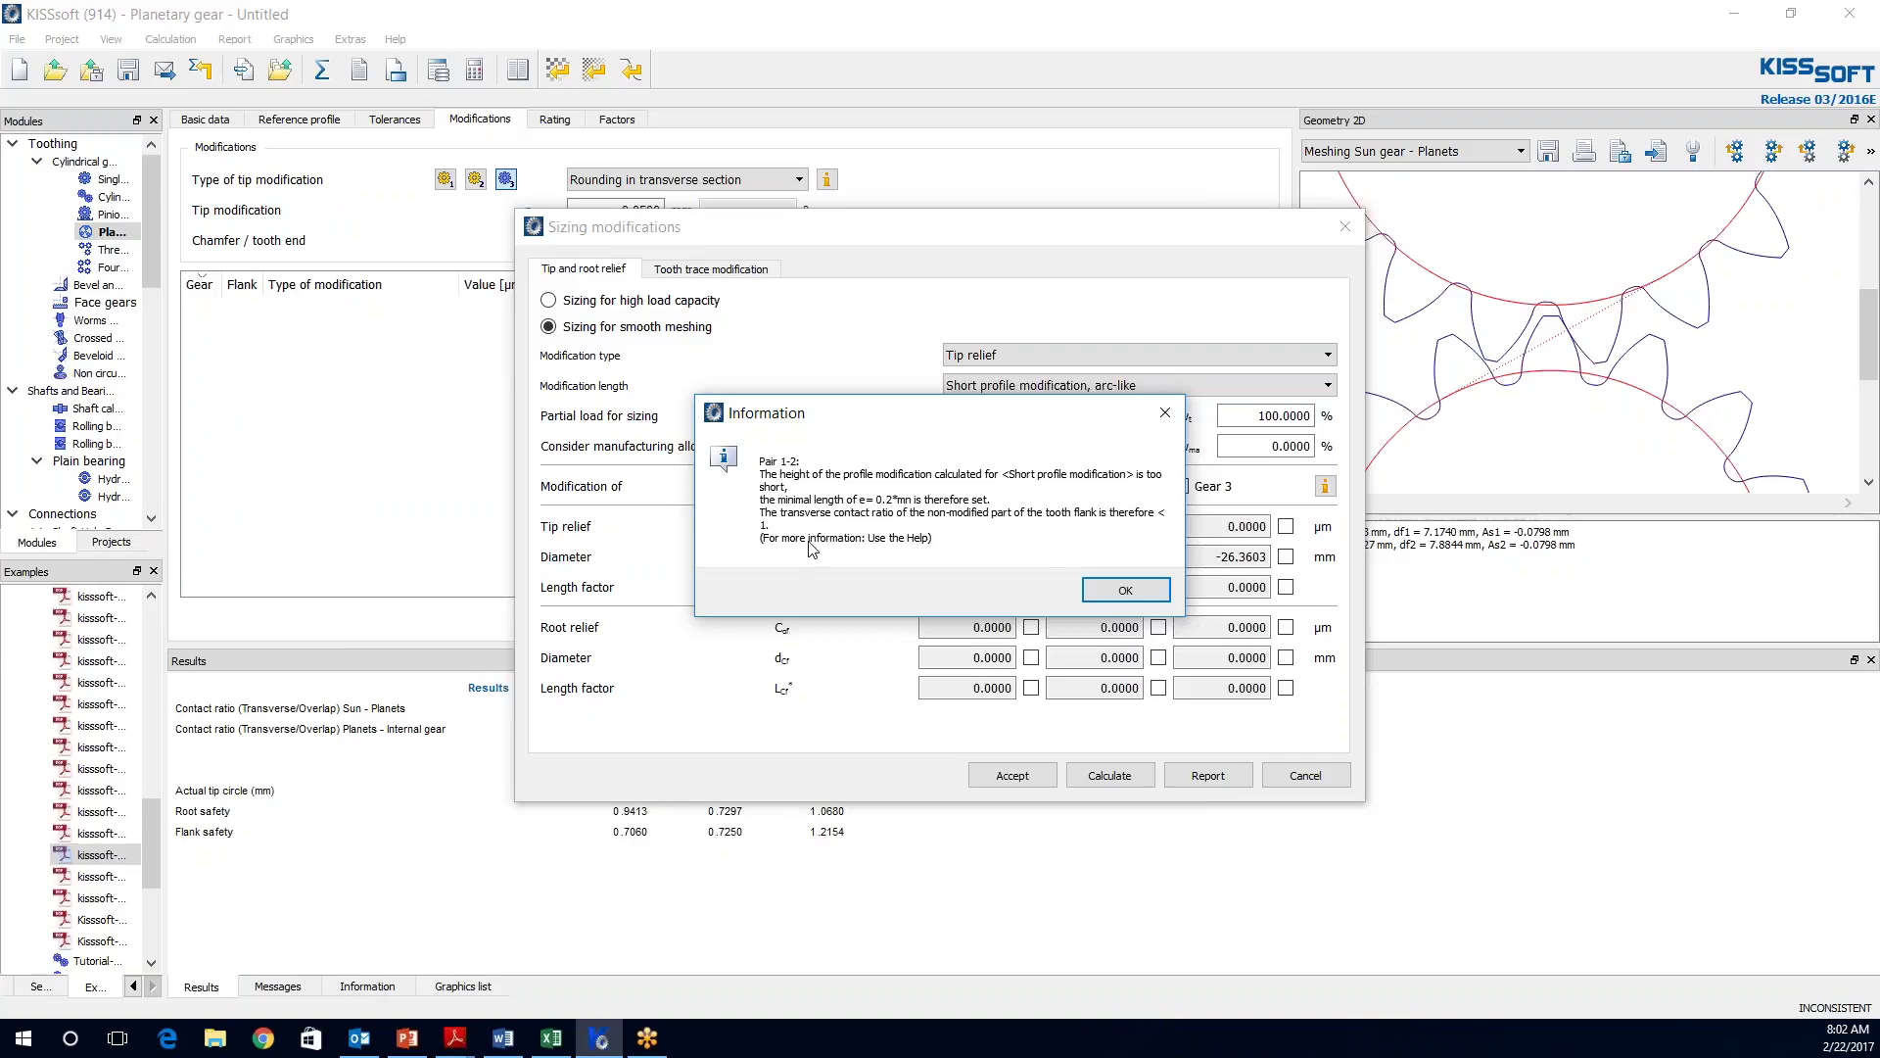
- Accept the 2.0 µm arc-like tip relief and set profile modification to 'for smooth meshing'
{"action": "key", "text": "Return"}
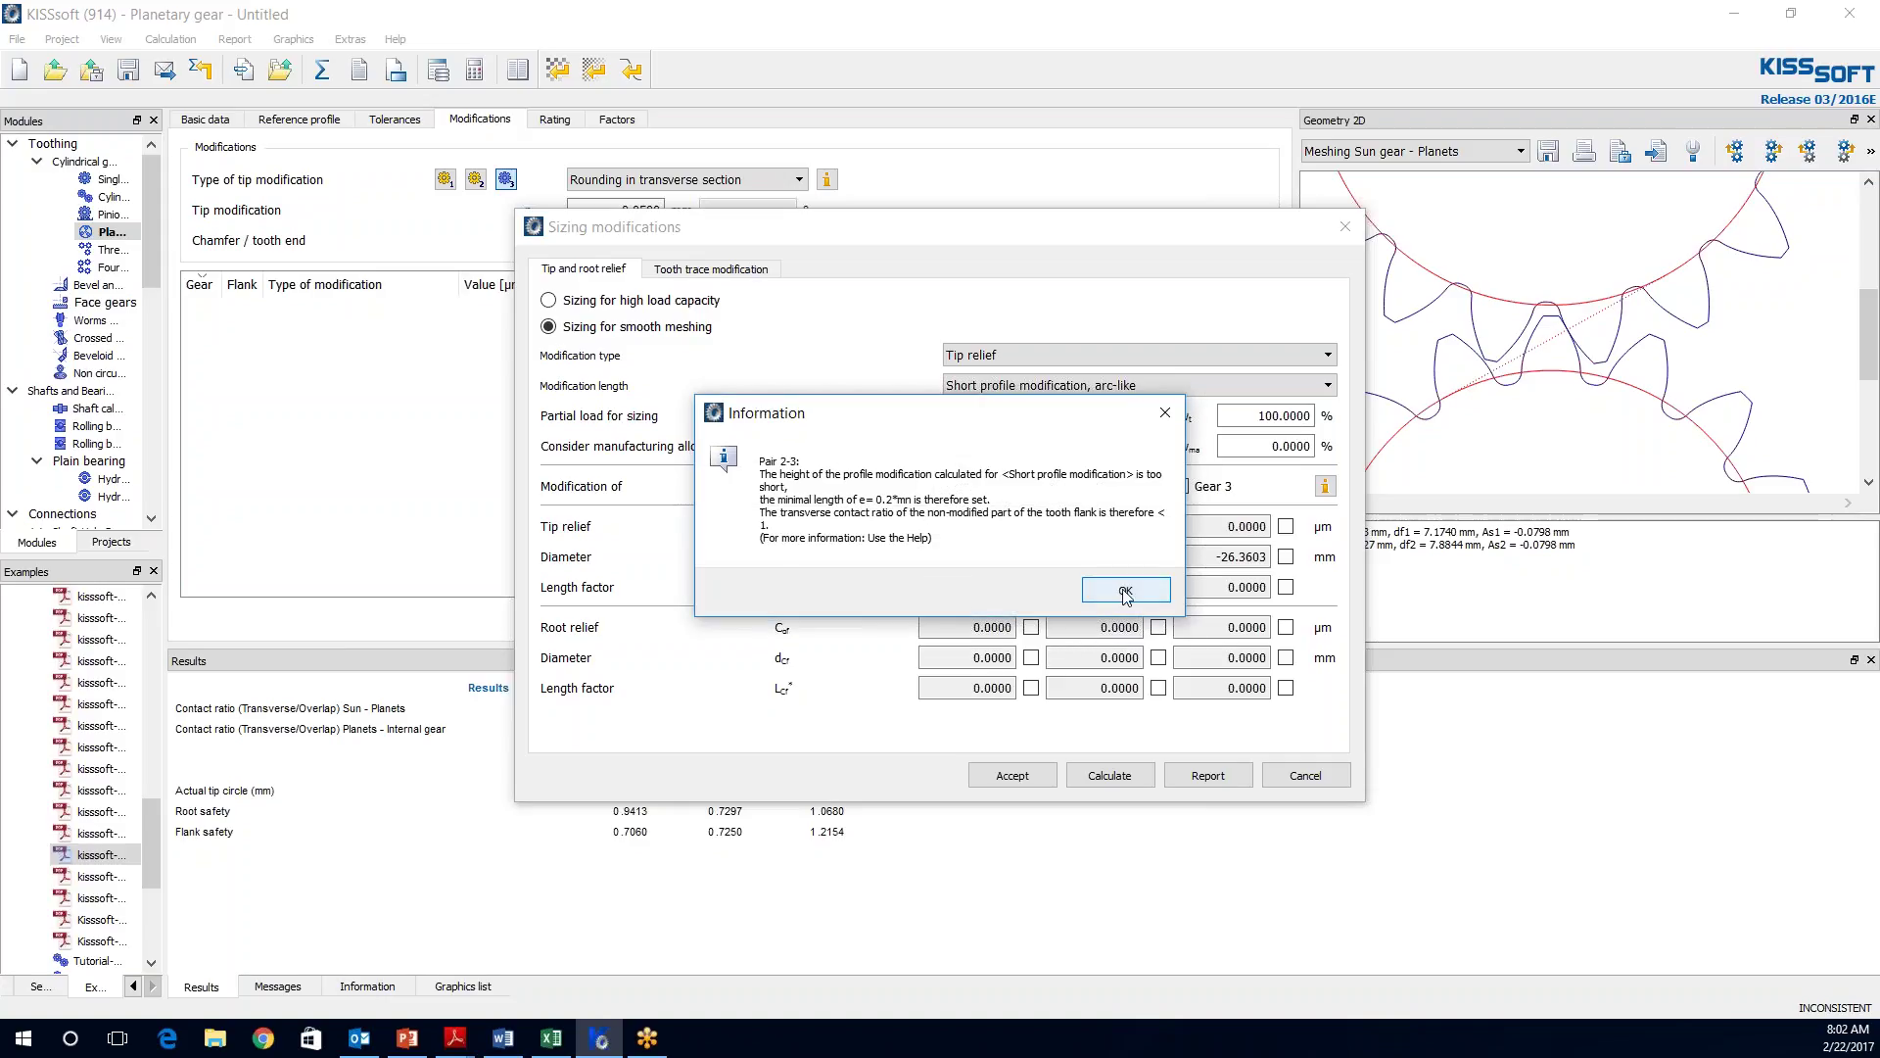
{"action": "left_click", "coordinate": [1125, 592]}
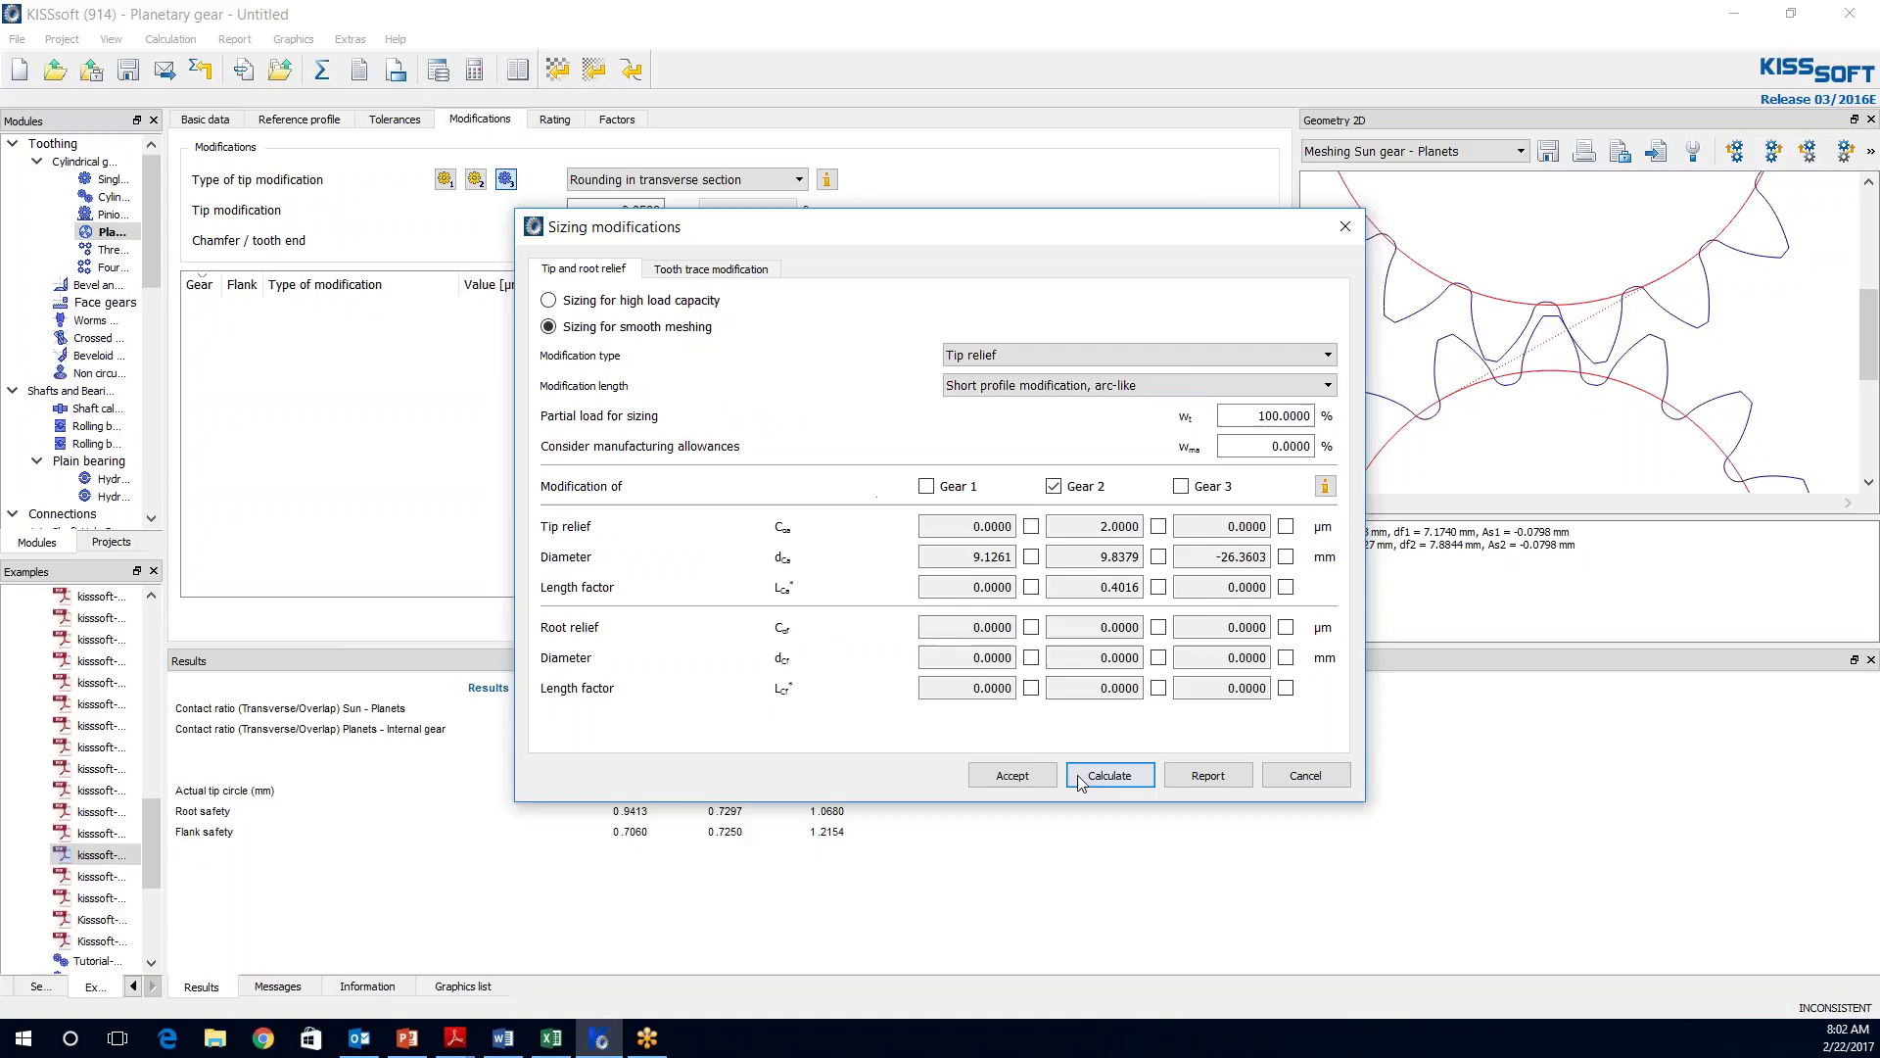
{"action": "left_click", "coordinate": [1013, 775]}
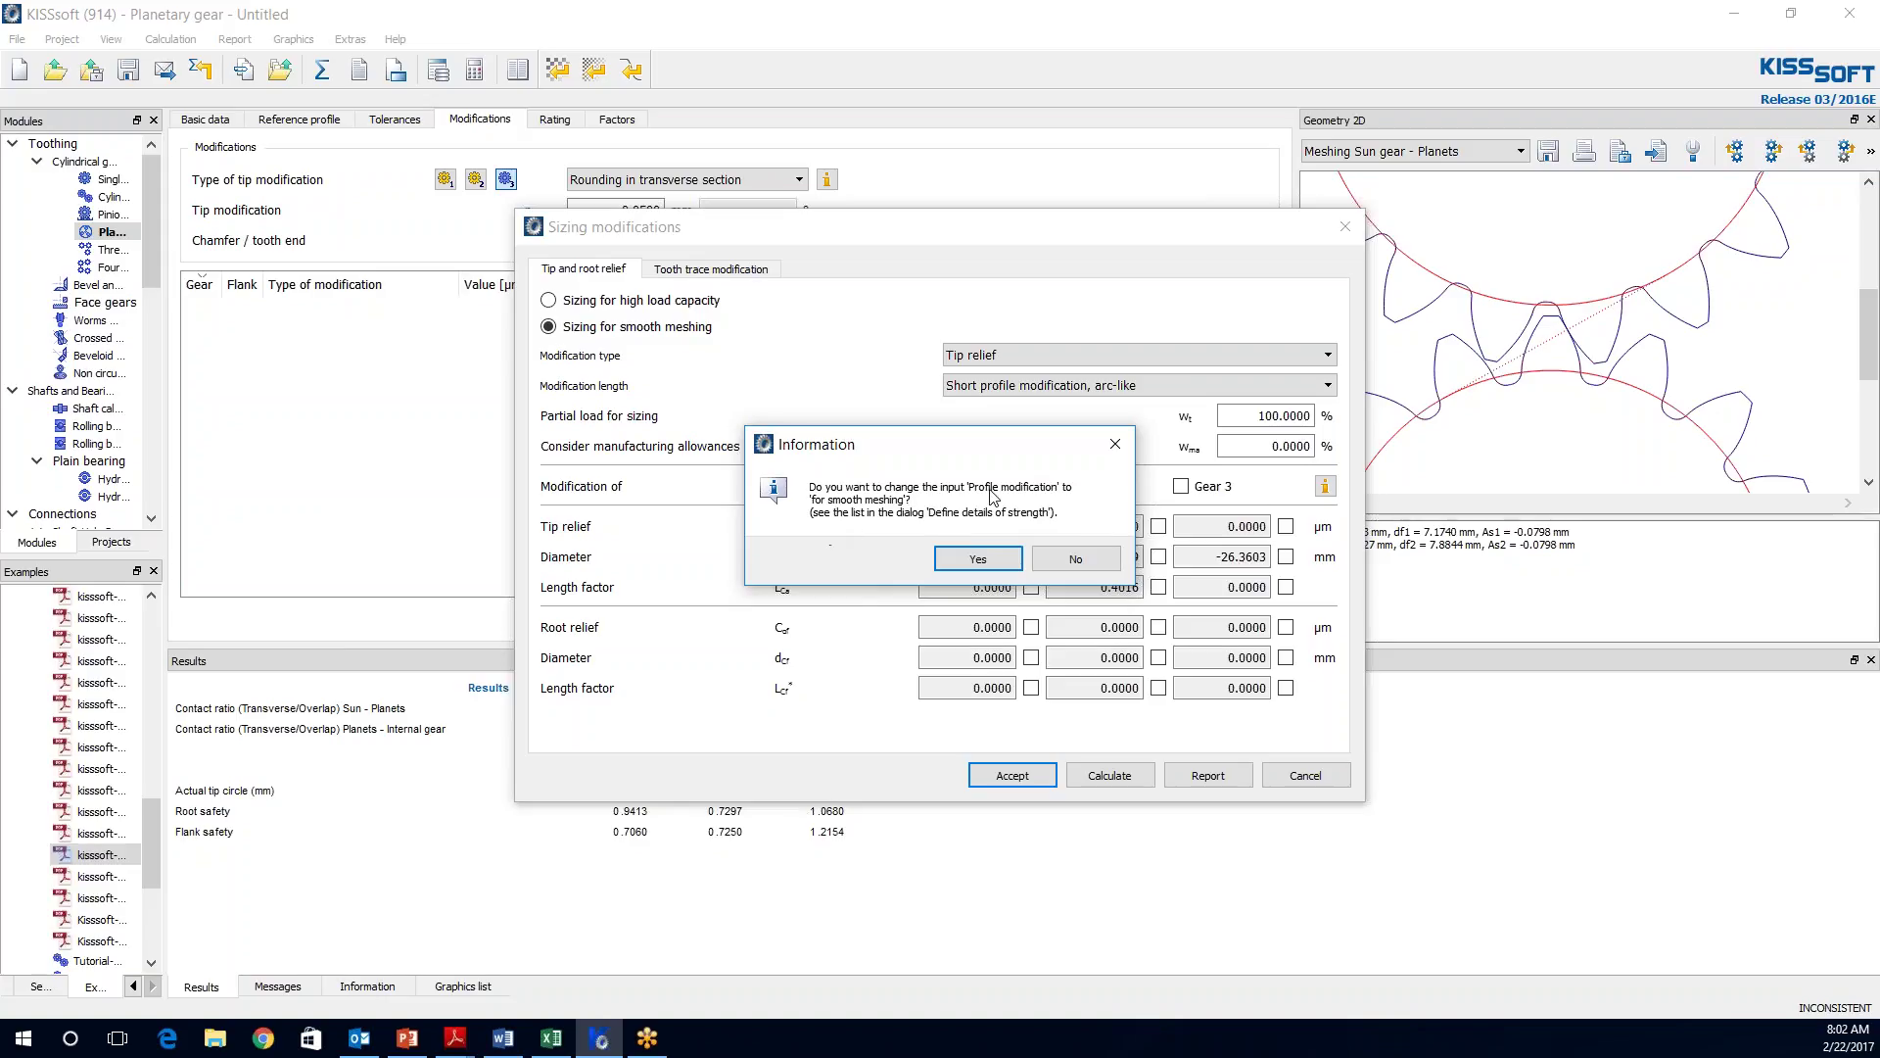
{"action": "left_click", "coordinate": [977, 558]}
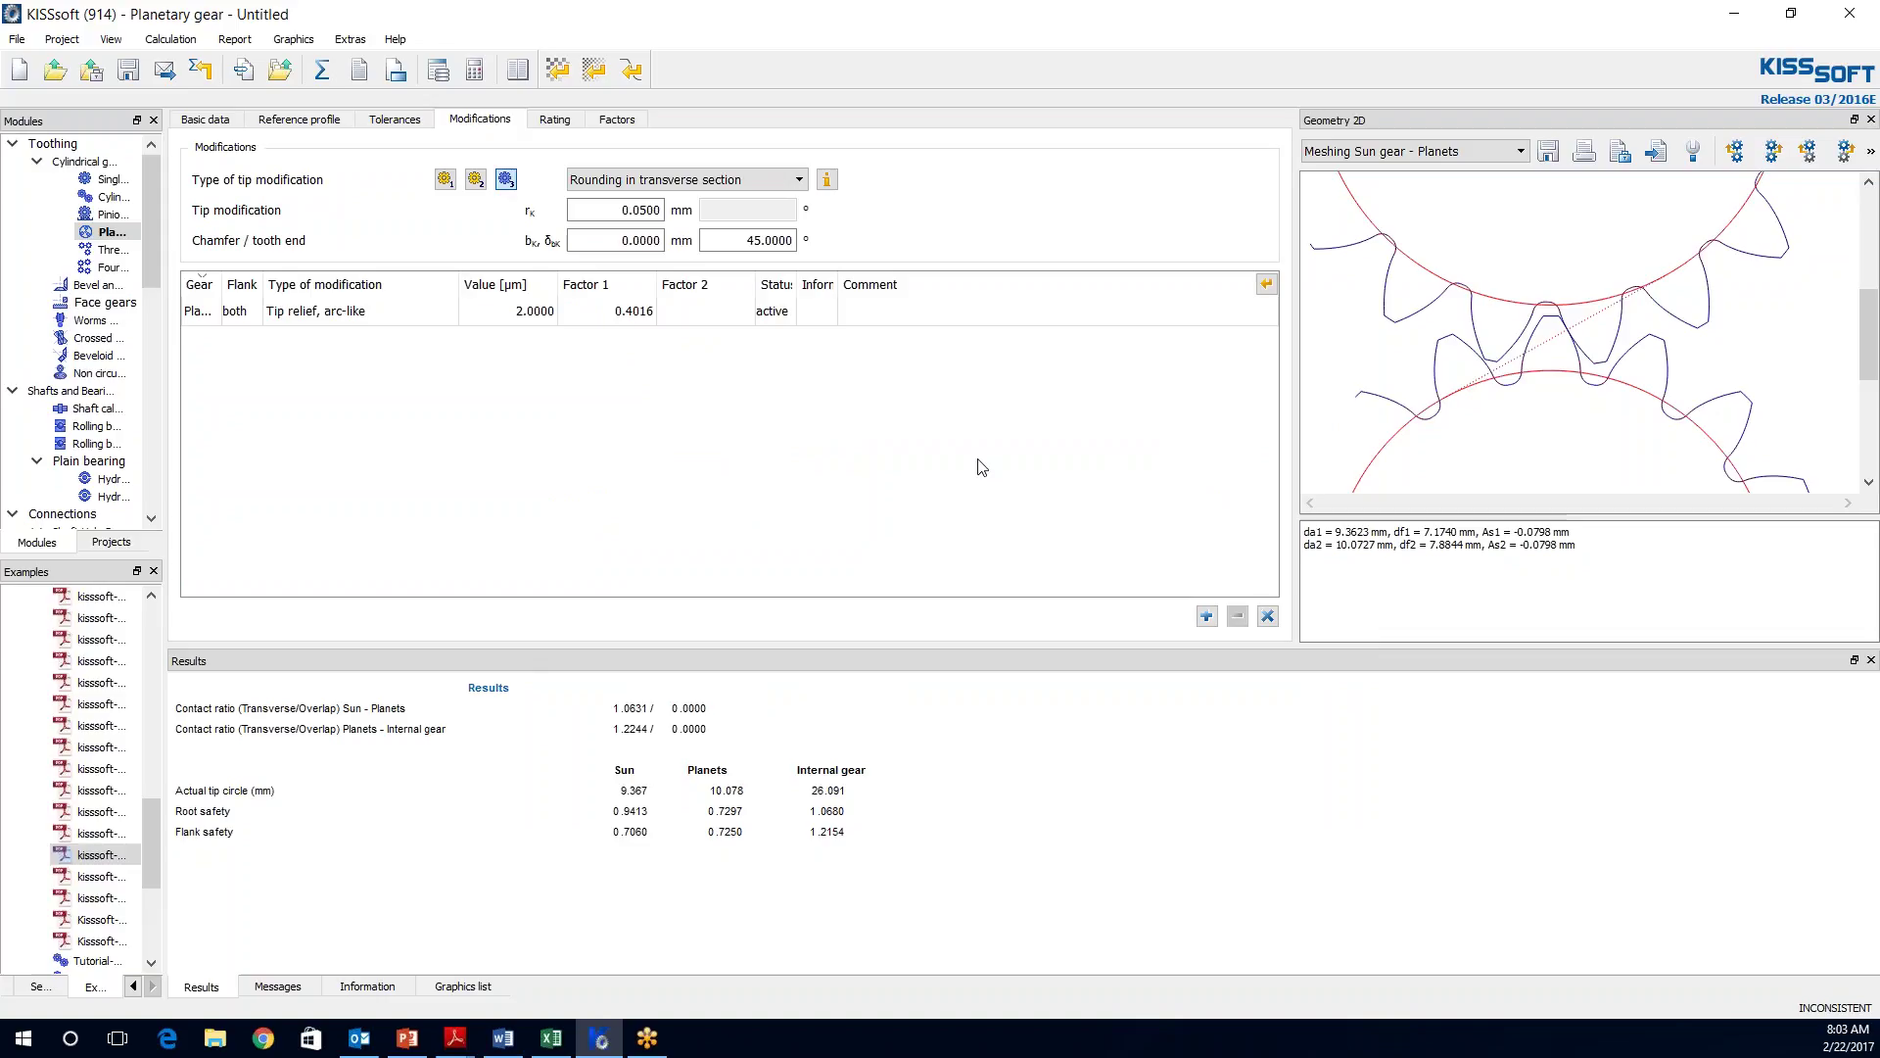
- Keep the Rating details at 'for smooth meshing' and recalculate, giving root safeties 0.9554, 0.7593, 1.1009
{"action": "left_click", "coordinate": [553, 119]}
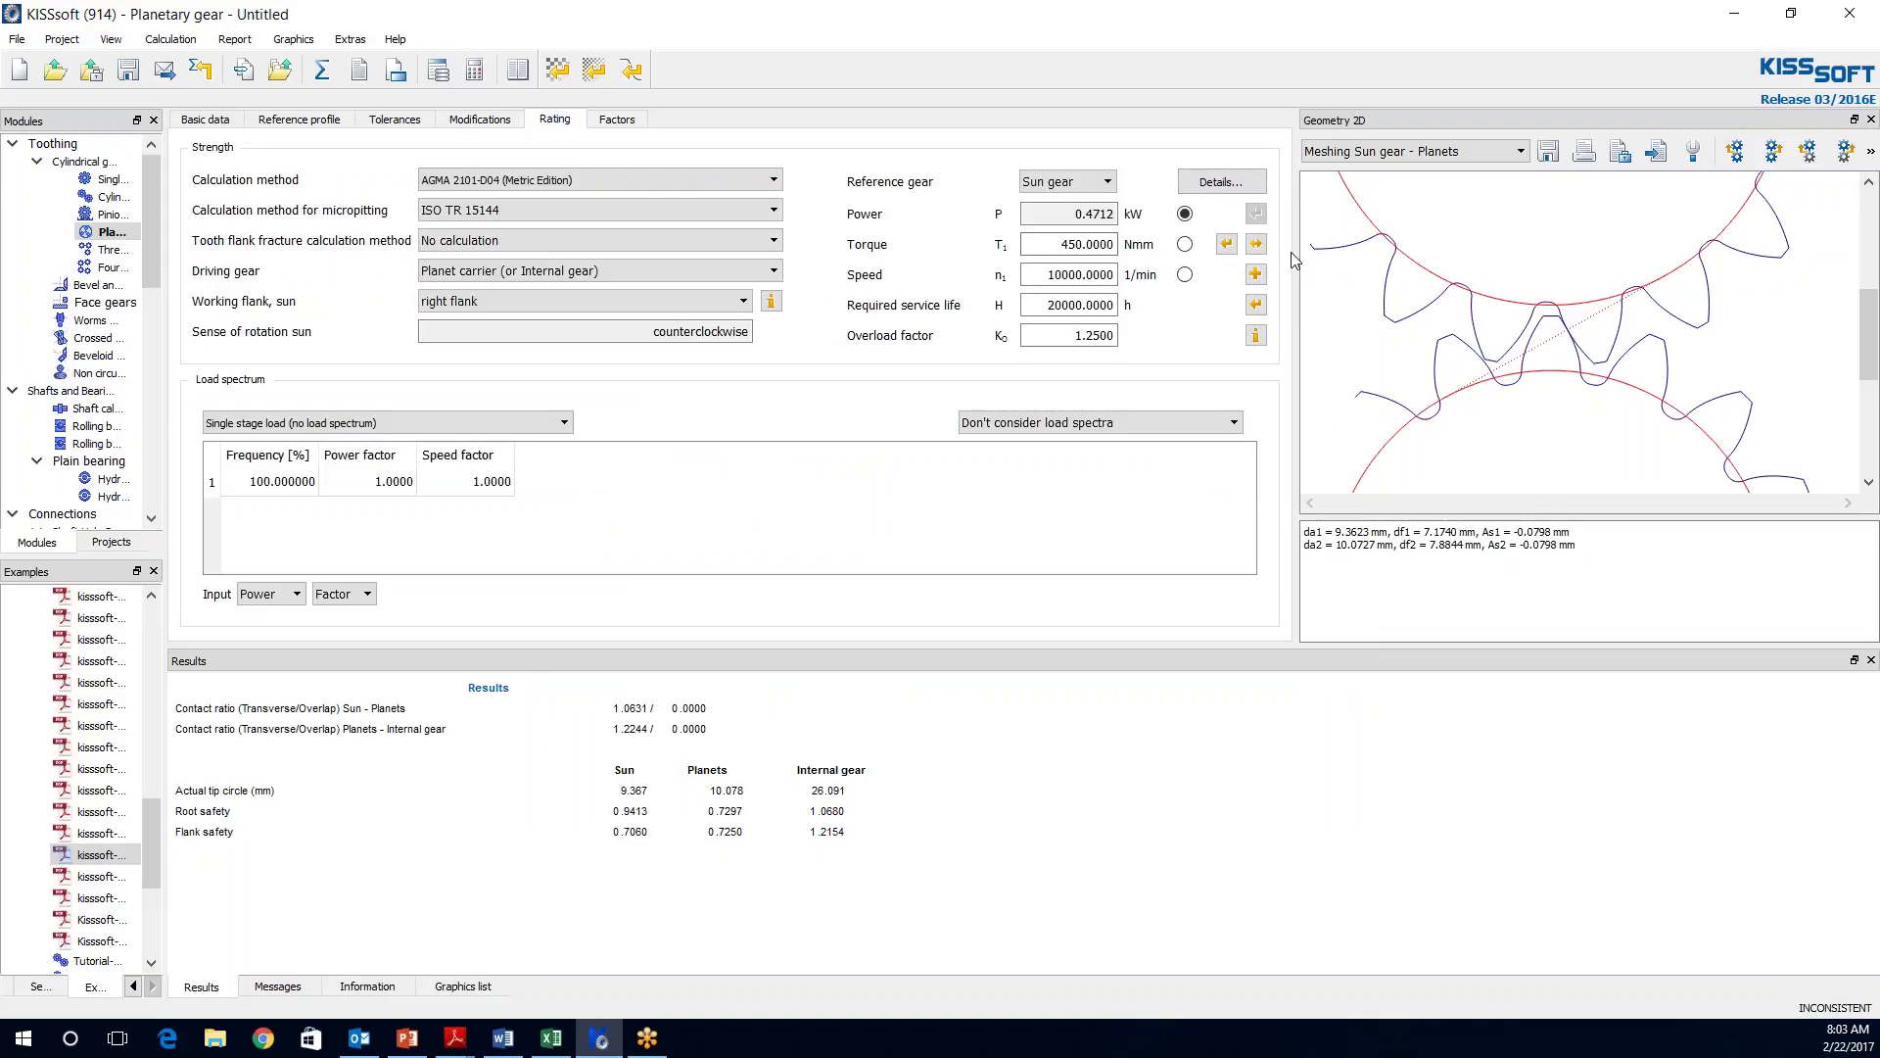
{"action": "left_click", "coordinate": [1215, 185]}
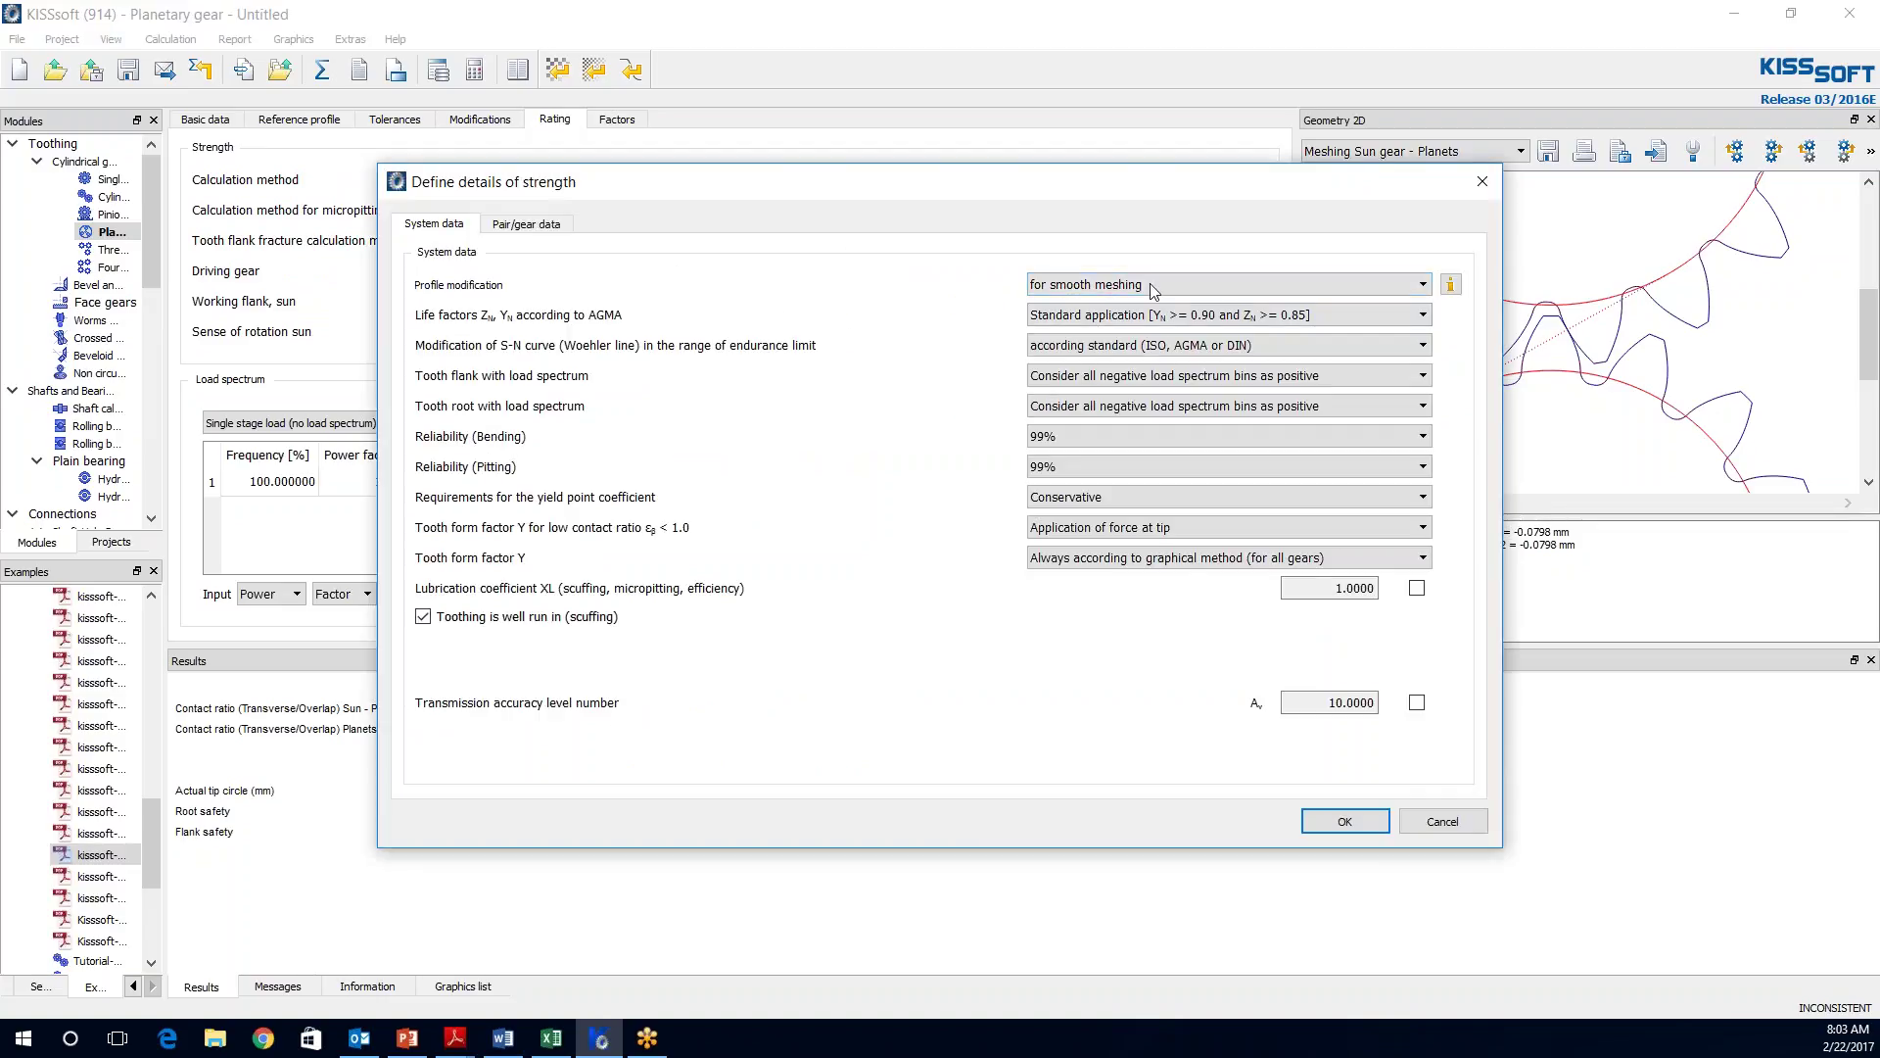
{"action": "left_click", "coordinate": [1404, 286]}
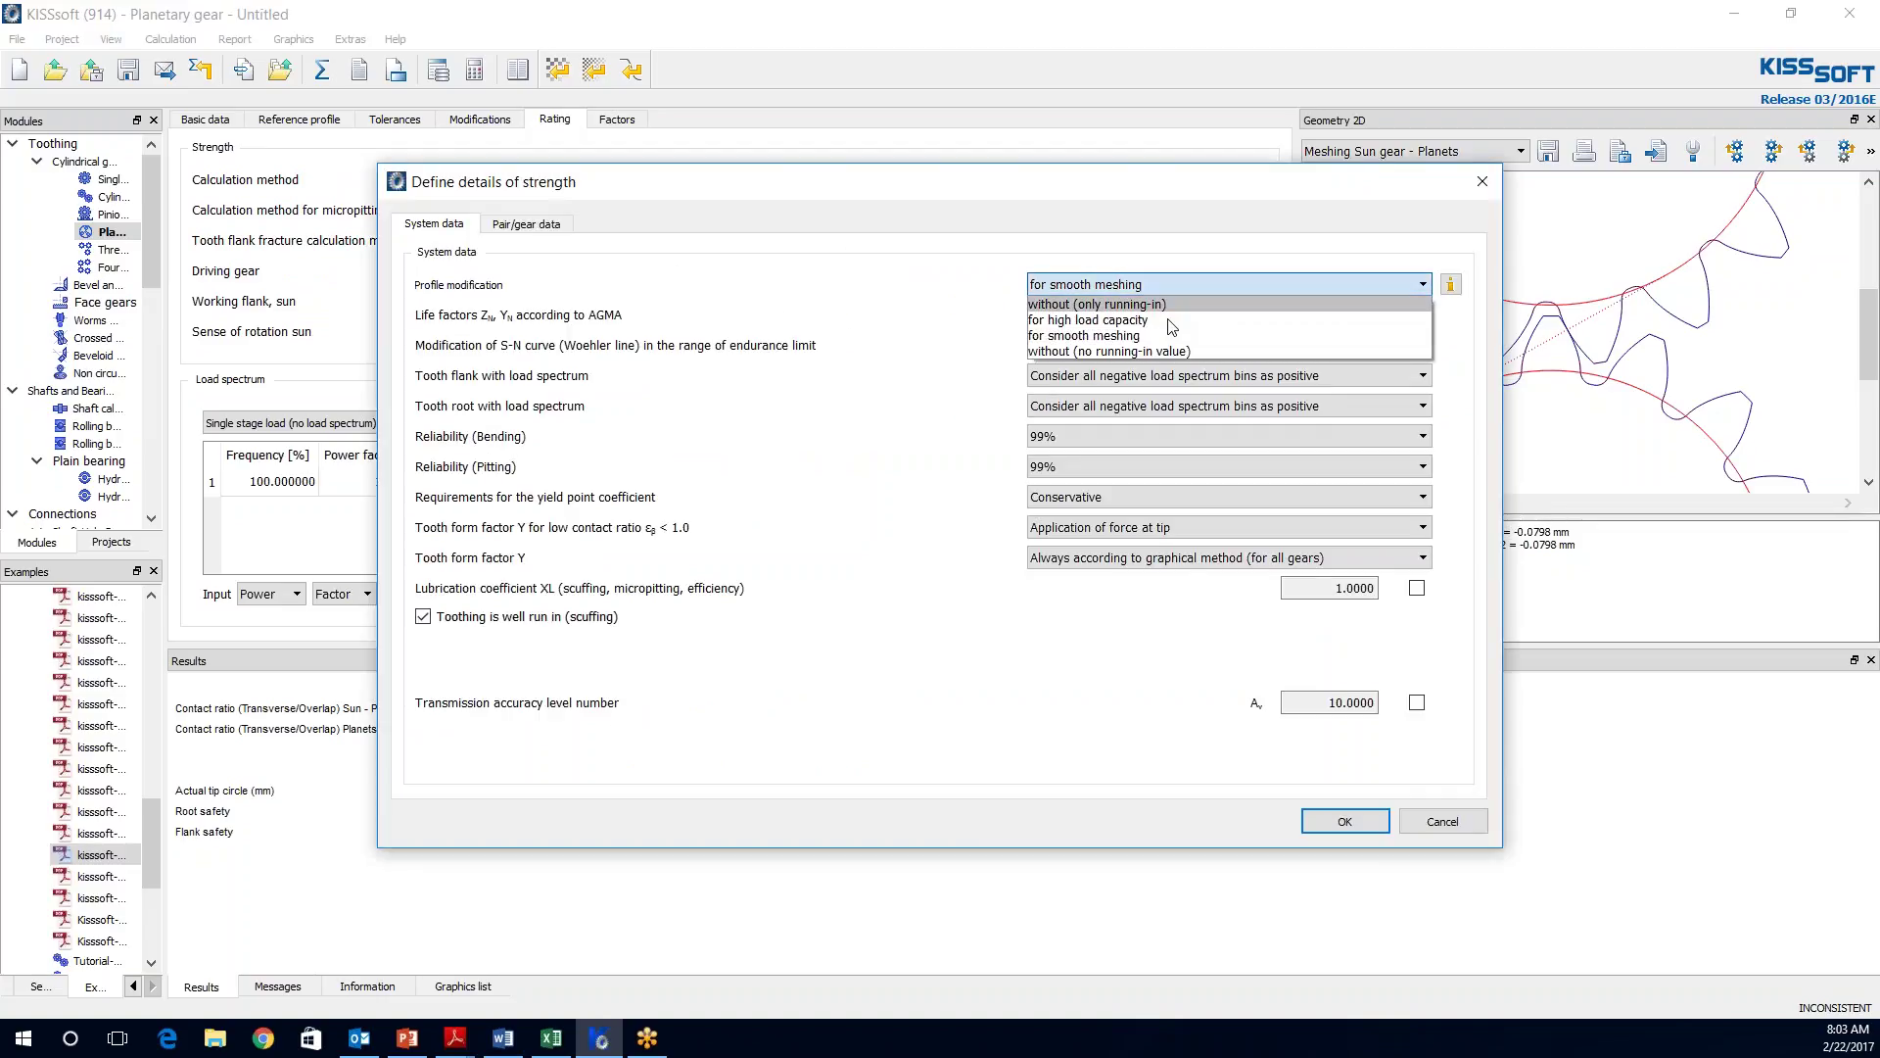
{"action": "left_click", "coordinate": [1107, 335]}
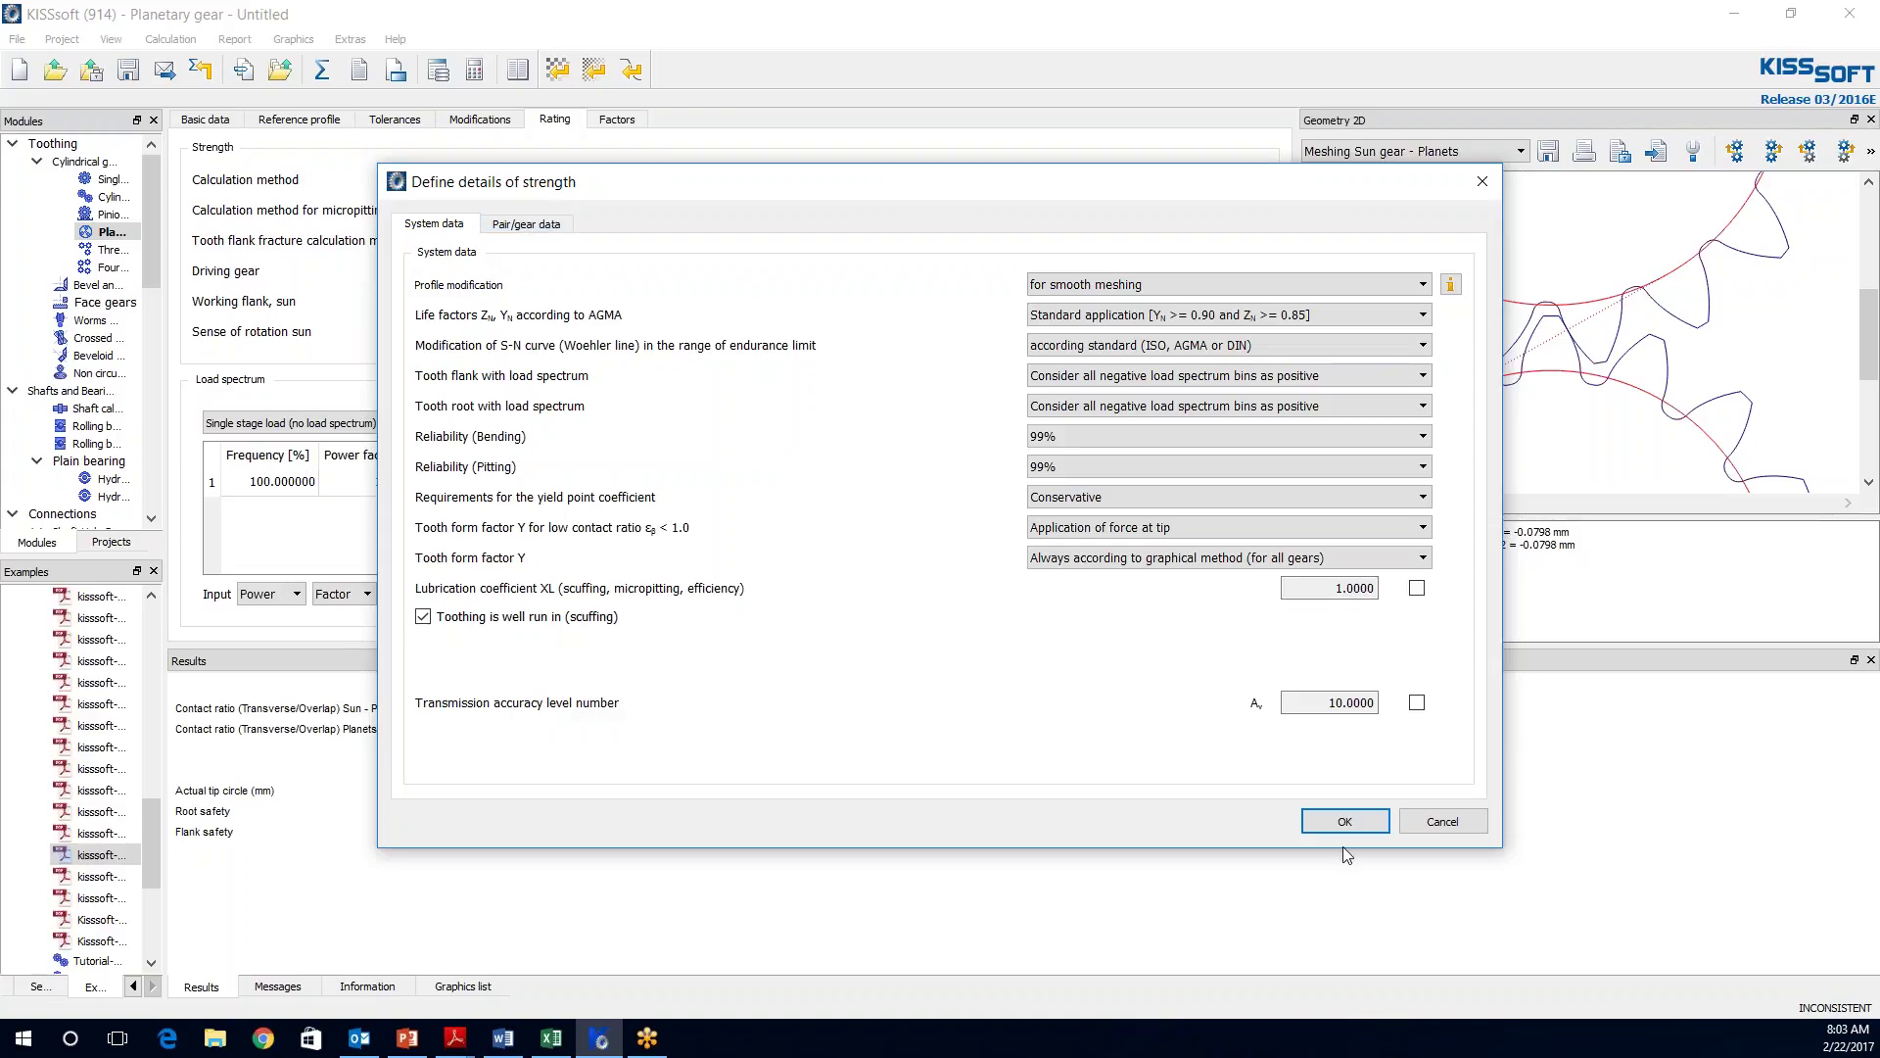
{"action": "left_click", "coordinate": [1354, 824]}
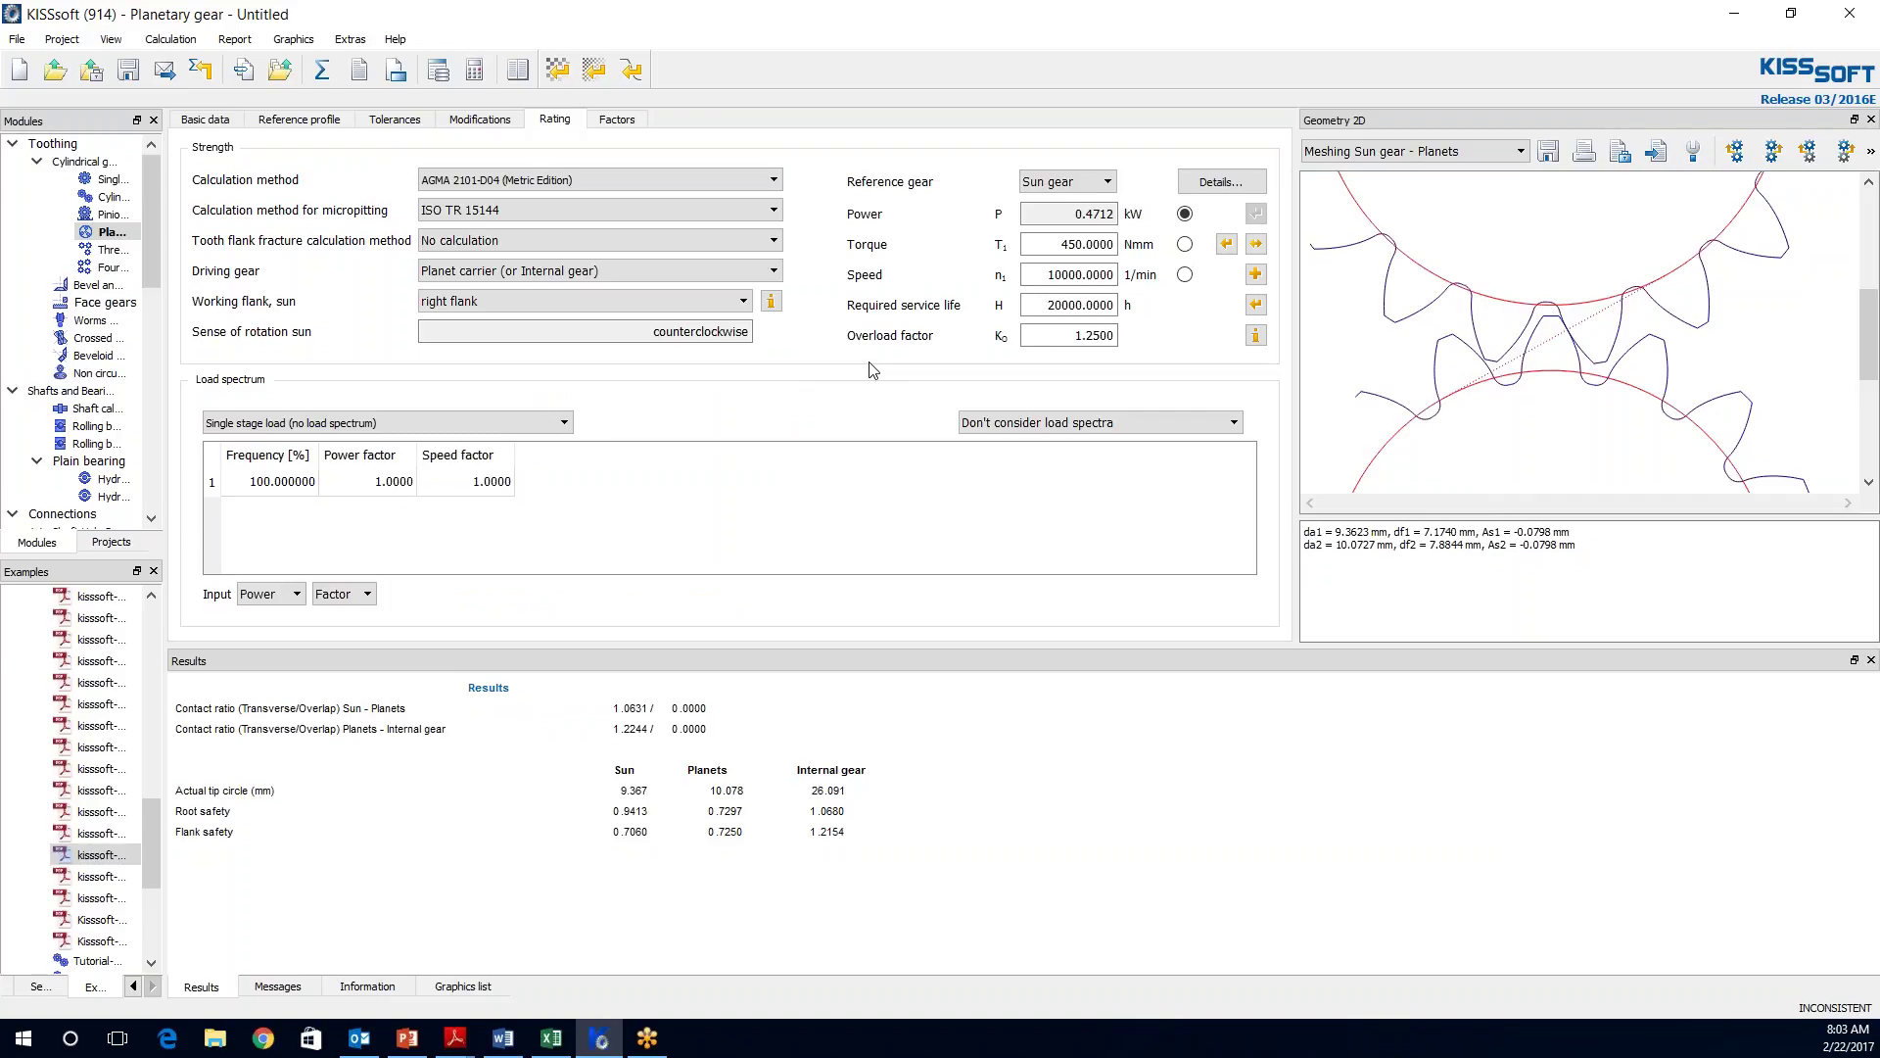
{"action": "left_click", "coordinate": [327, 73]}
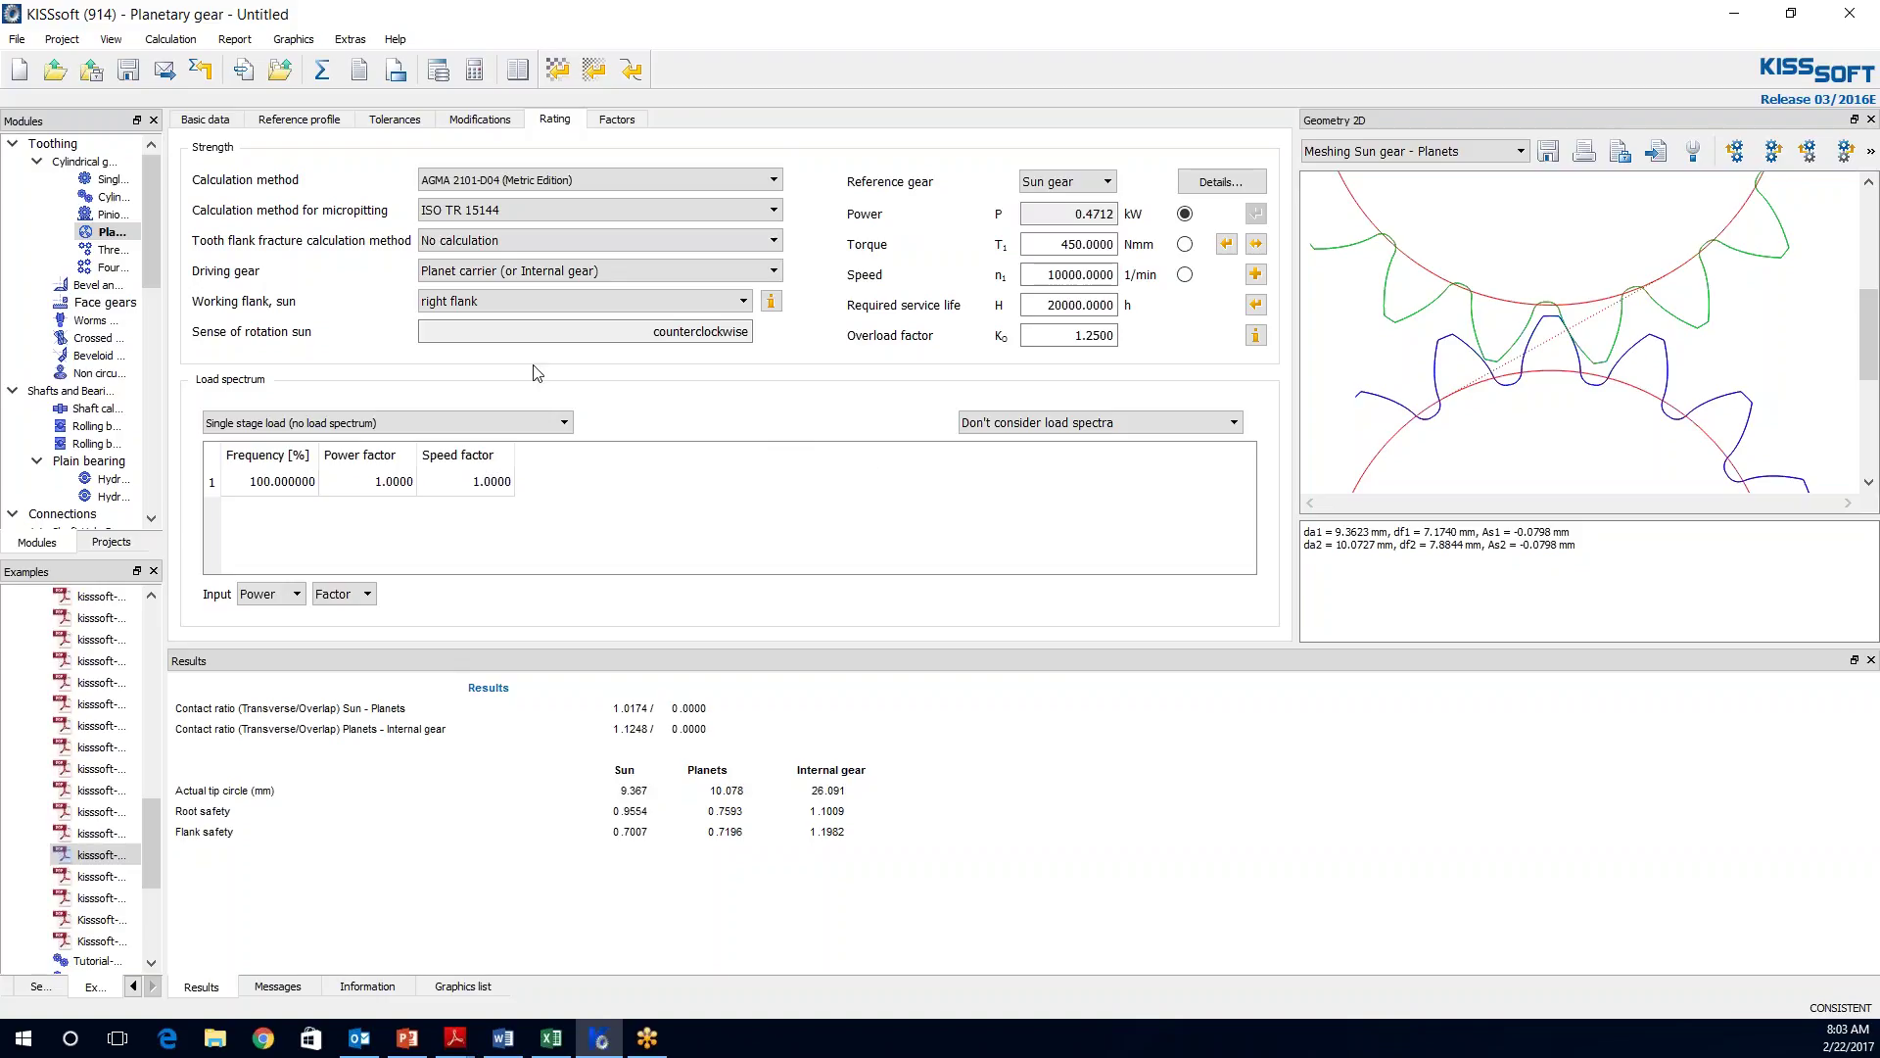
- Enable Tooth form and add a sun gear elliptic root modification starting at 7.5800 mm diameter
{"action": "left_click", "coordinate": [171, 41]}
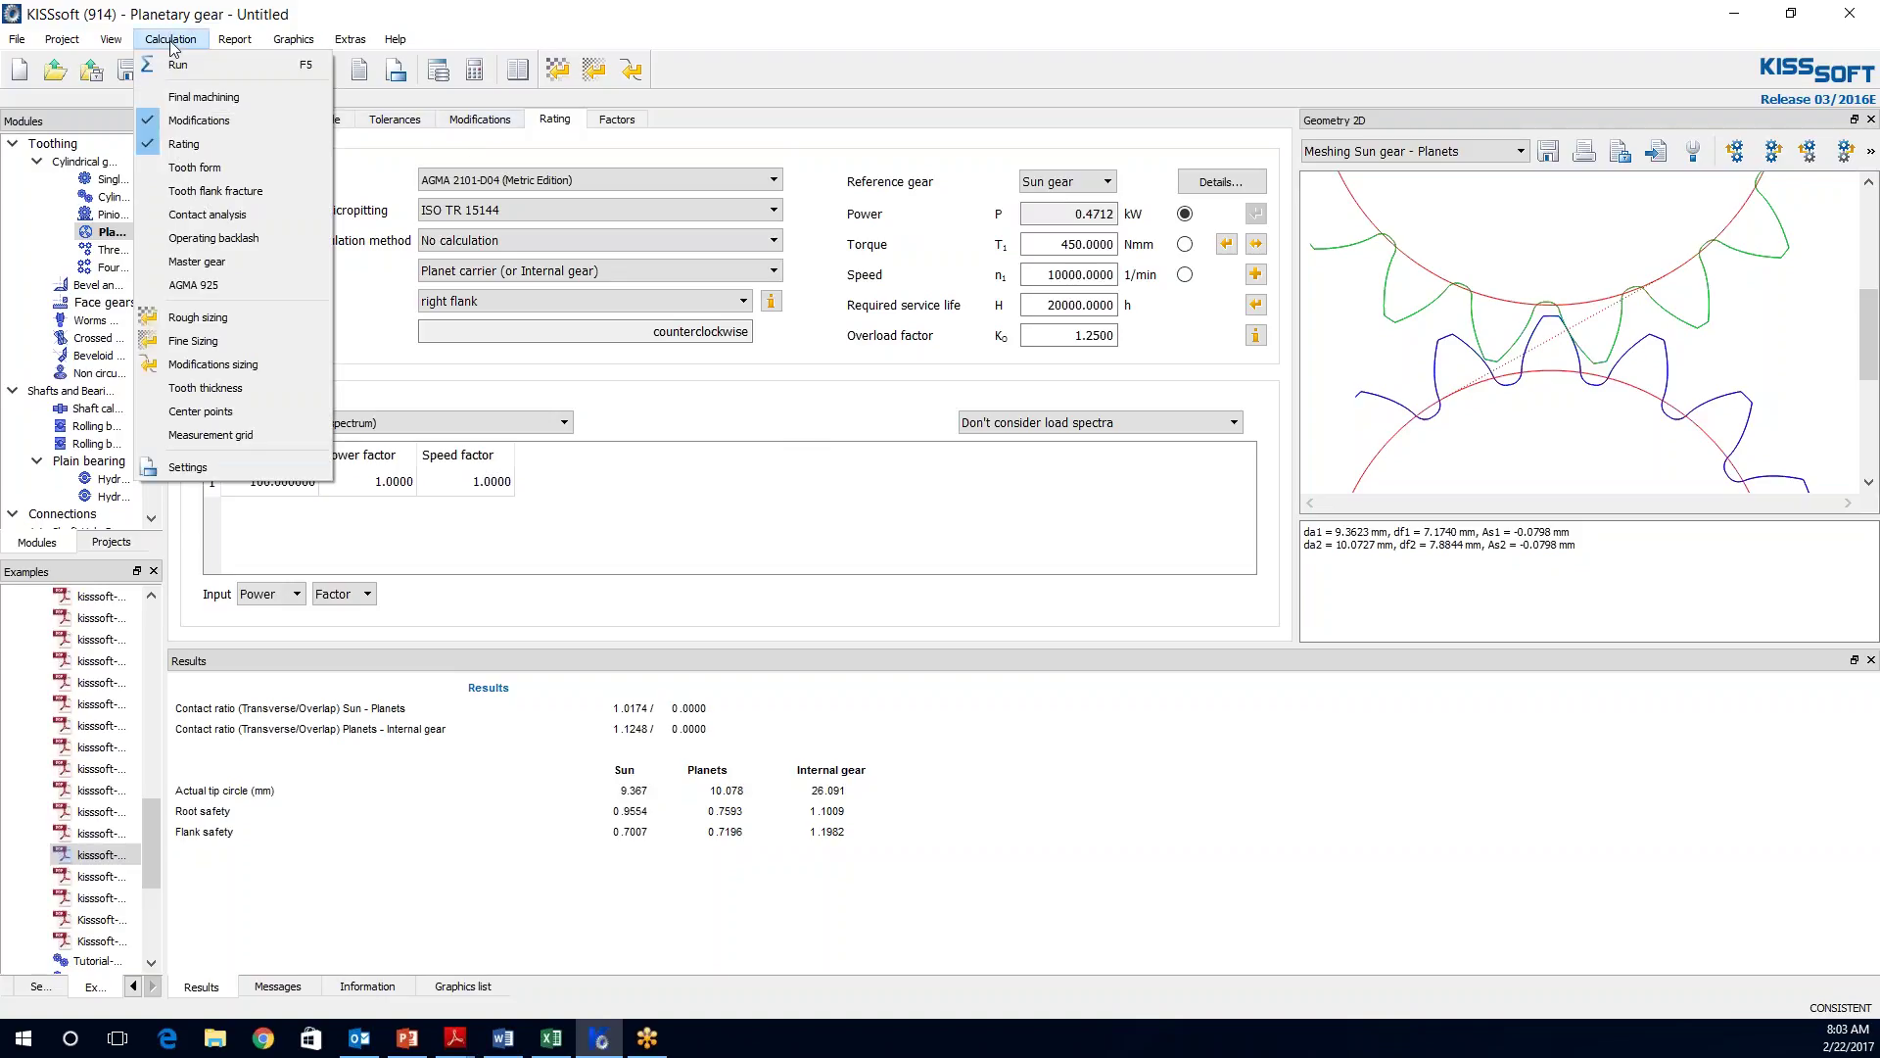
{"action": "left_click", "coordinate": [192, 168]}
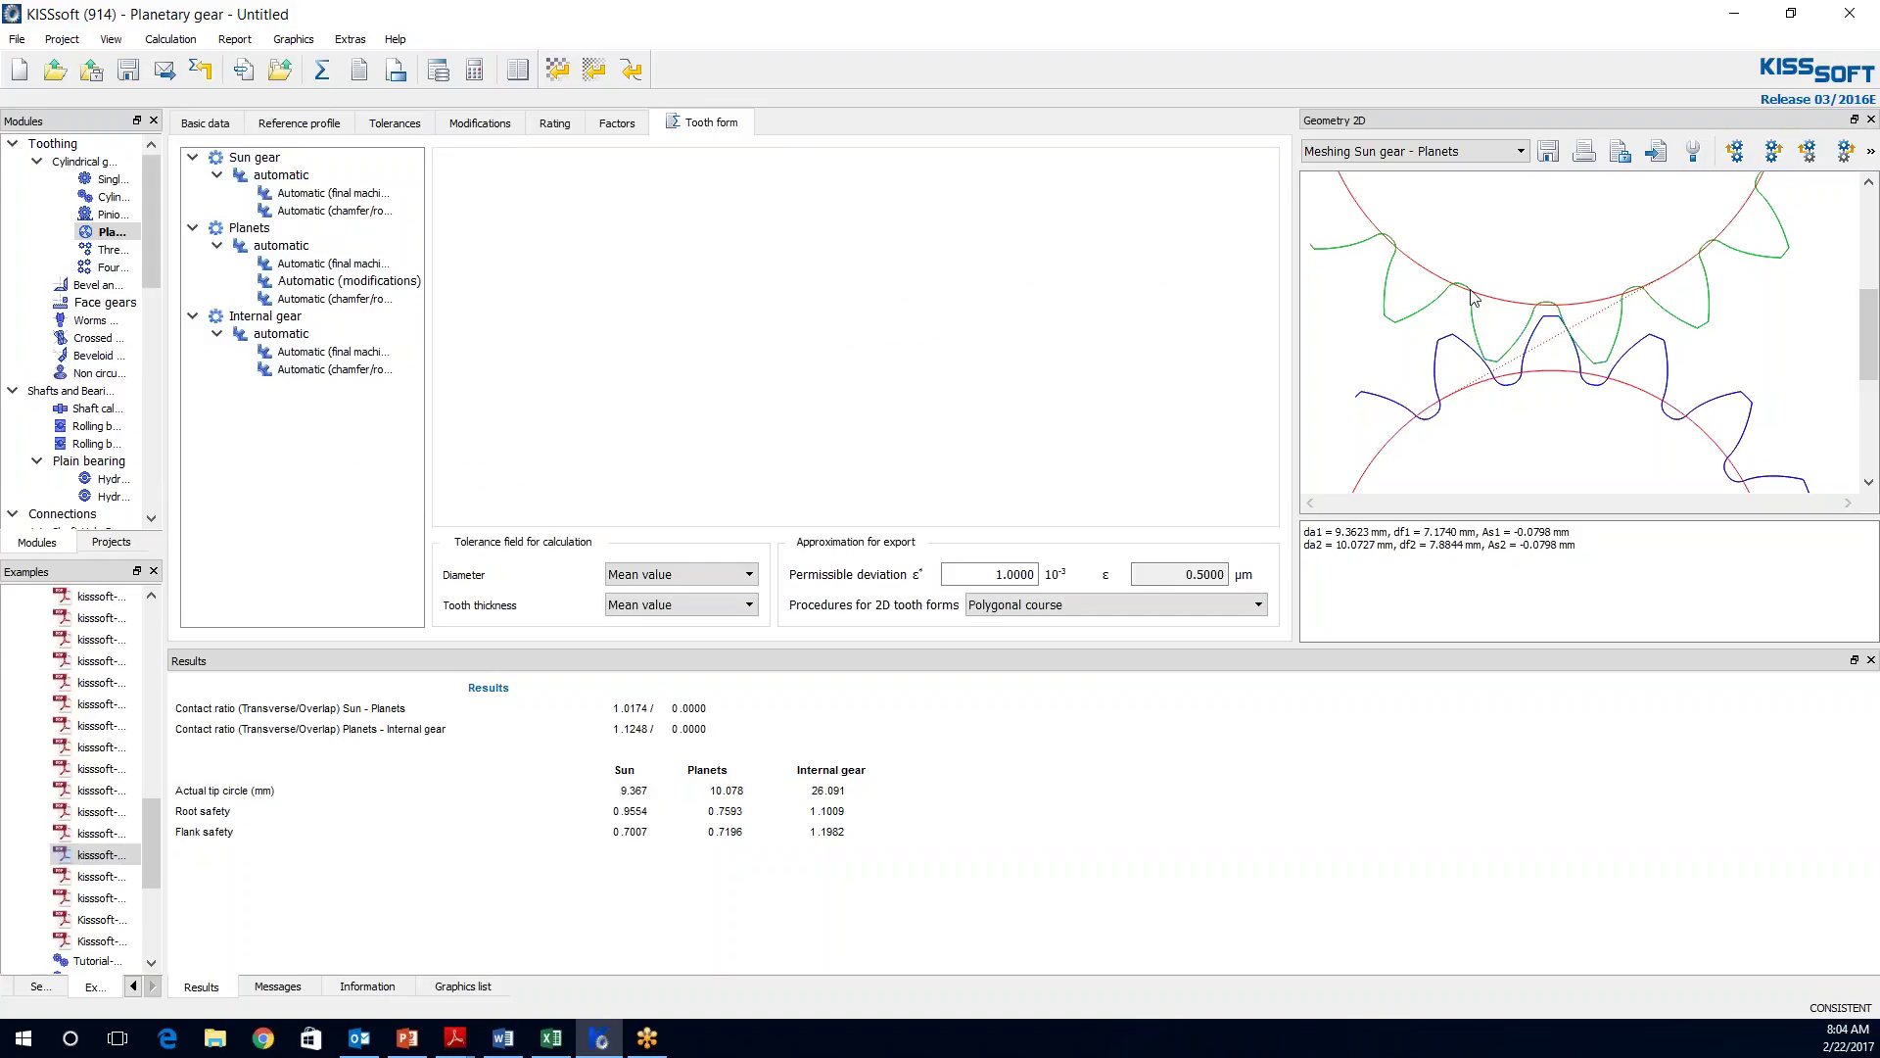
{"action": "left_click", "coordinate": [281, 176]}
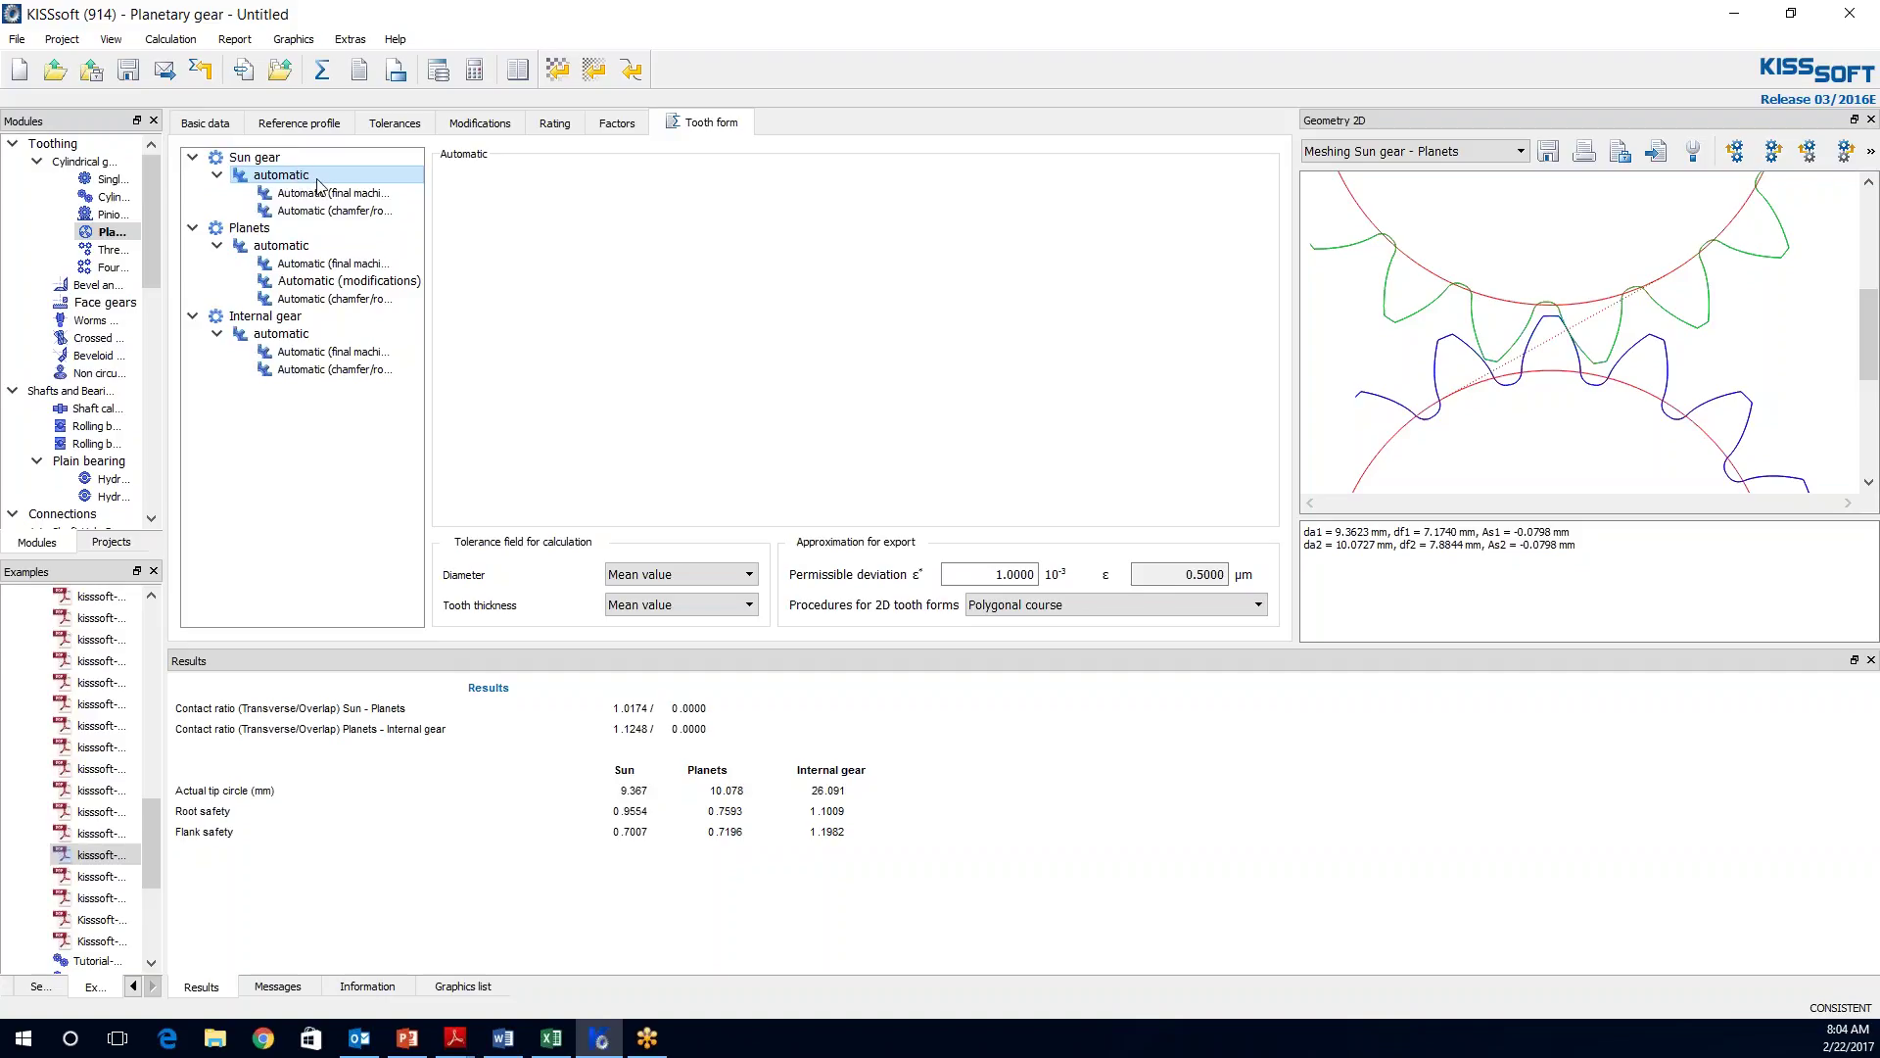
{"action": "right_click", "coordinate": [320, 185]}
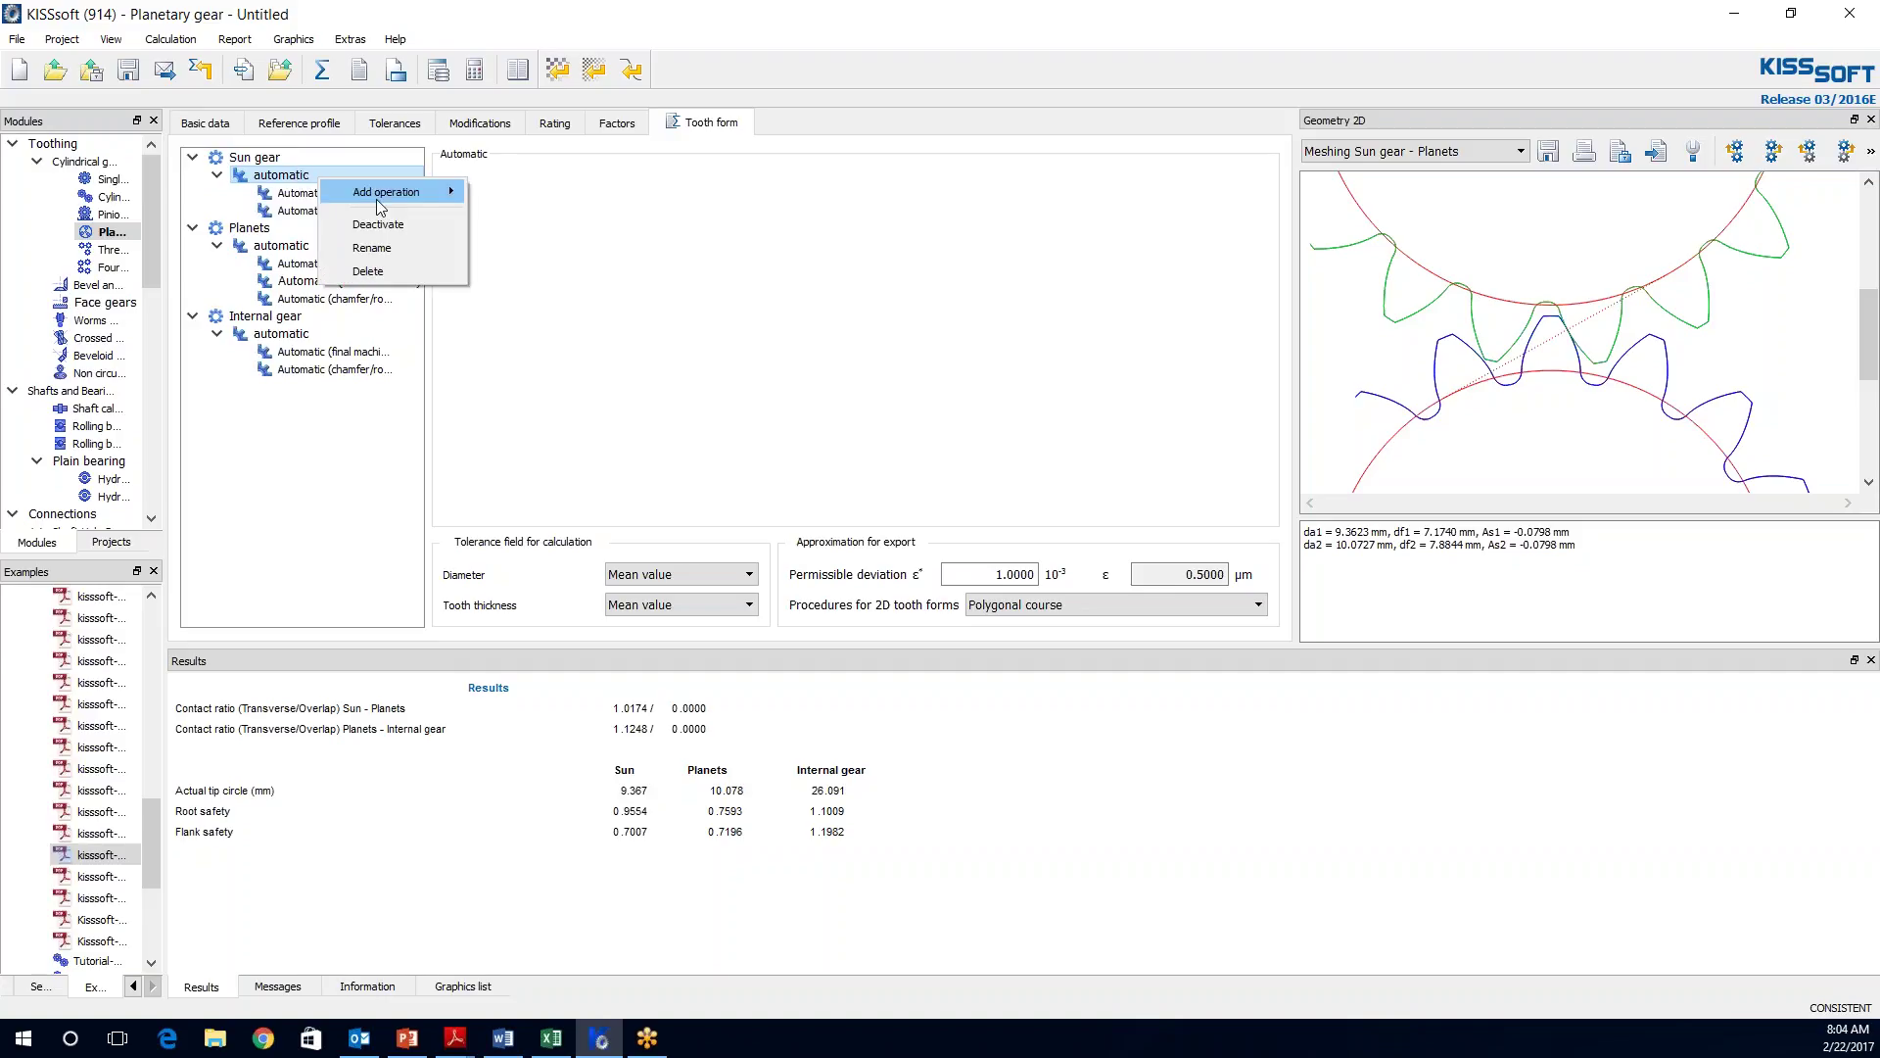
{"action": "mouse_move", "coordinate": [394, 202]}
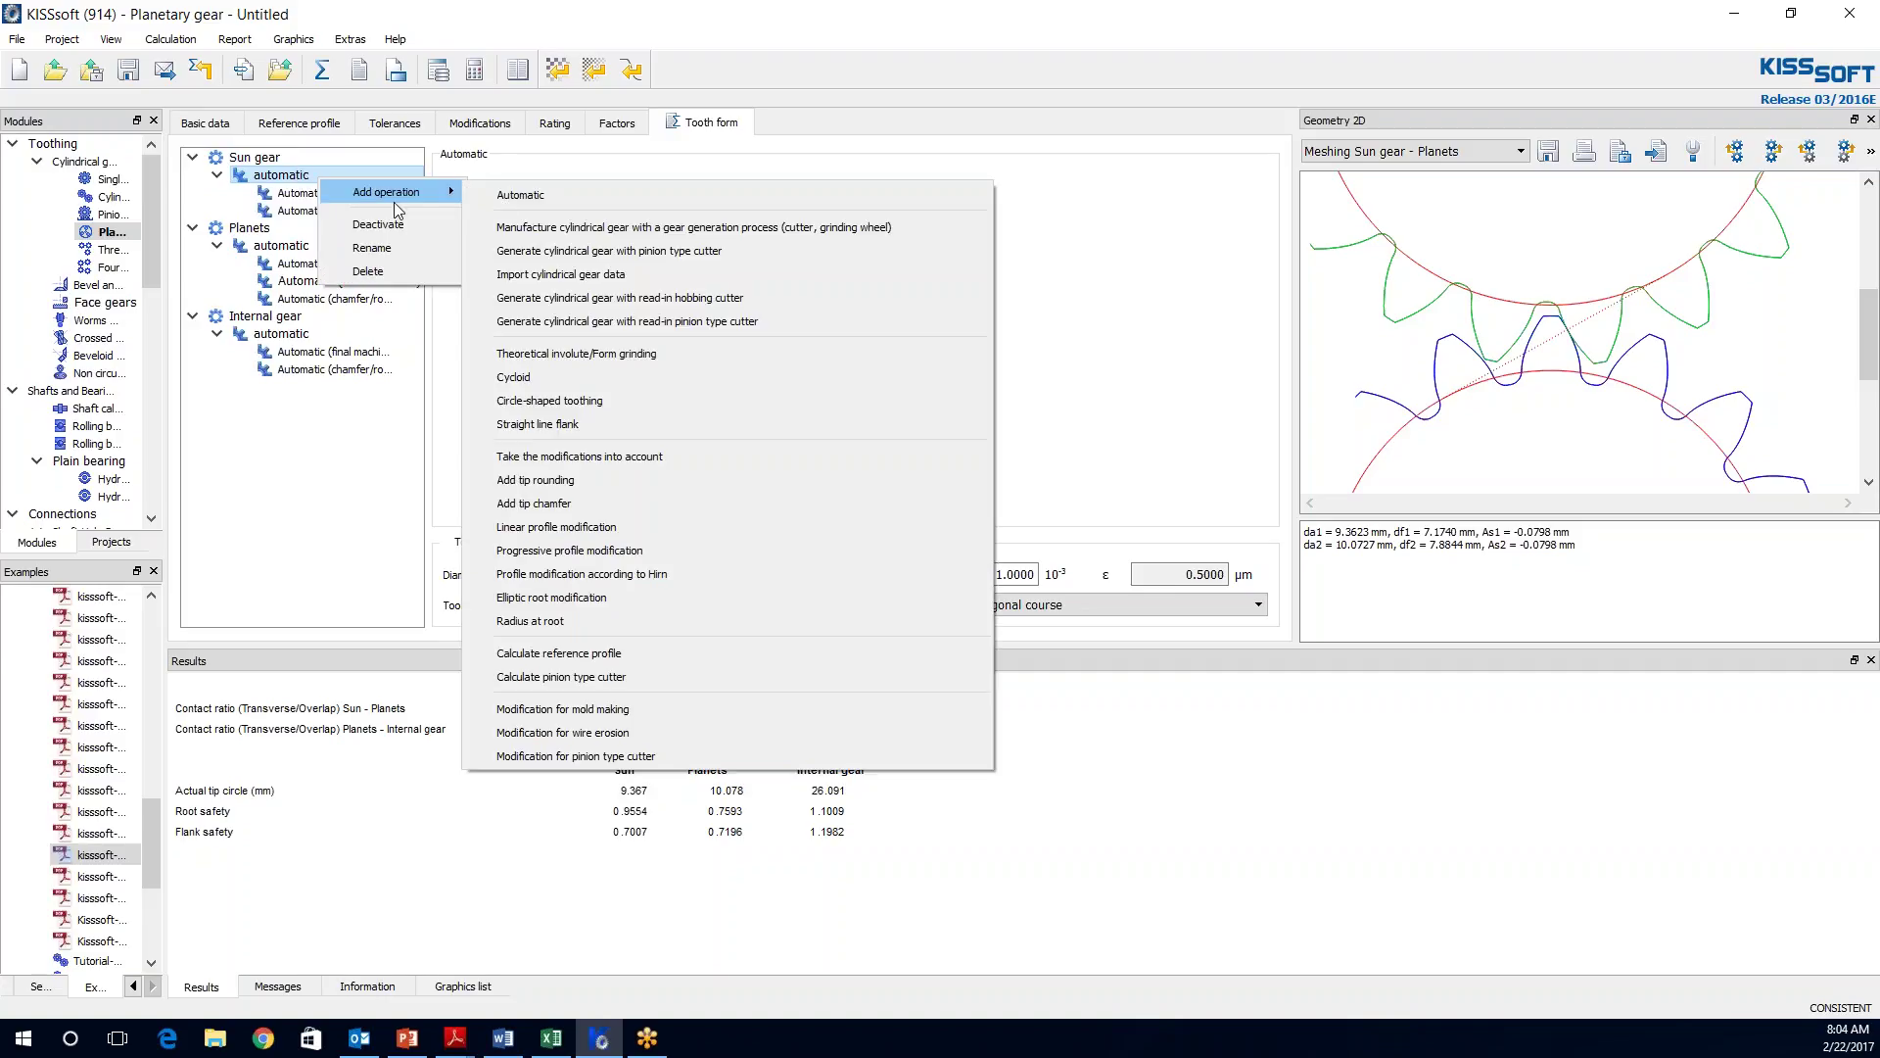
{"action": "left_click", "coordinate": [601, 599]}
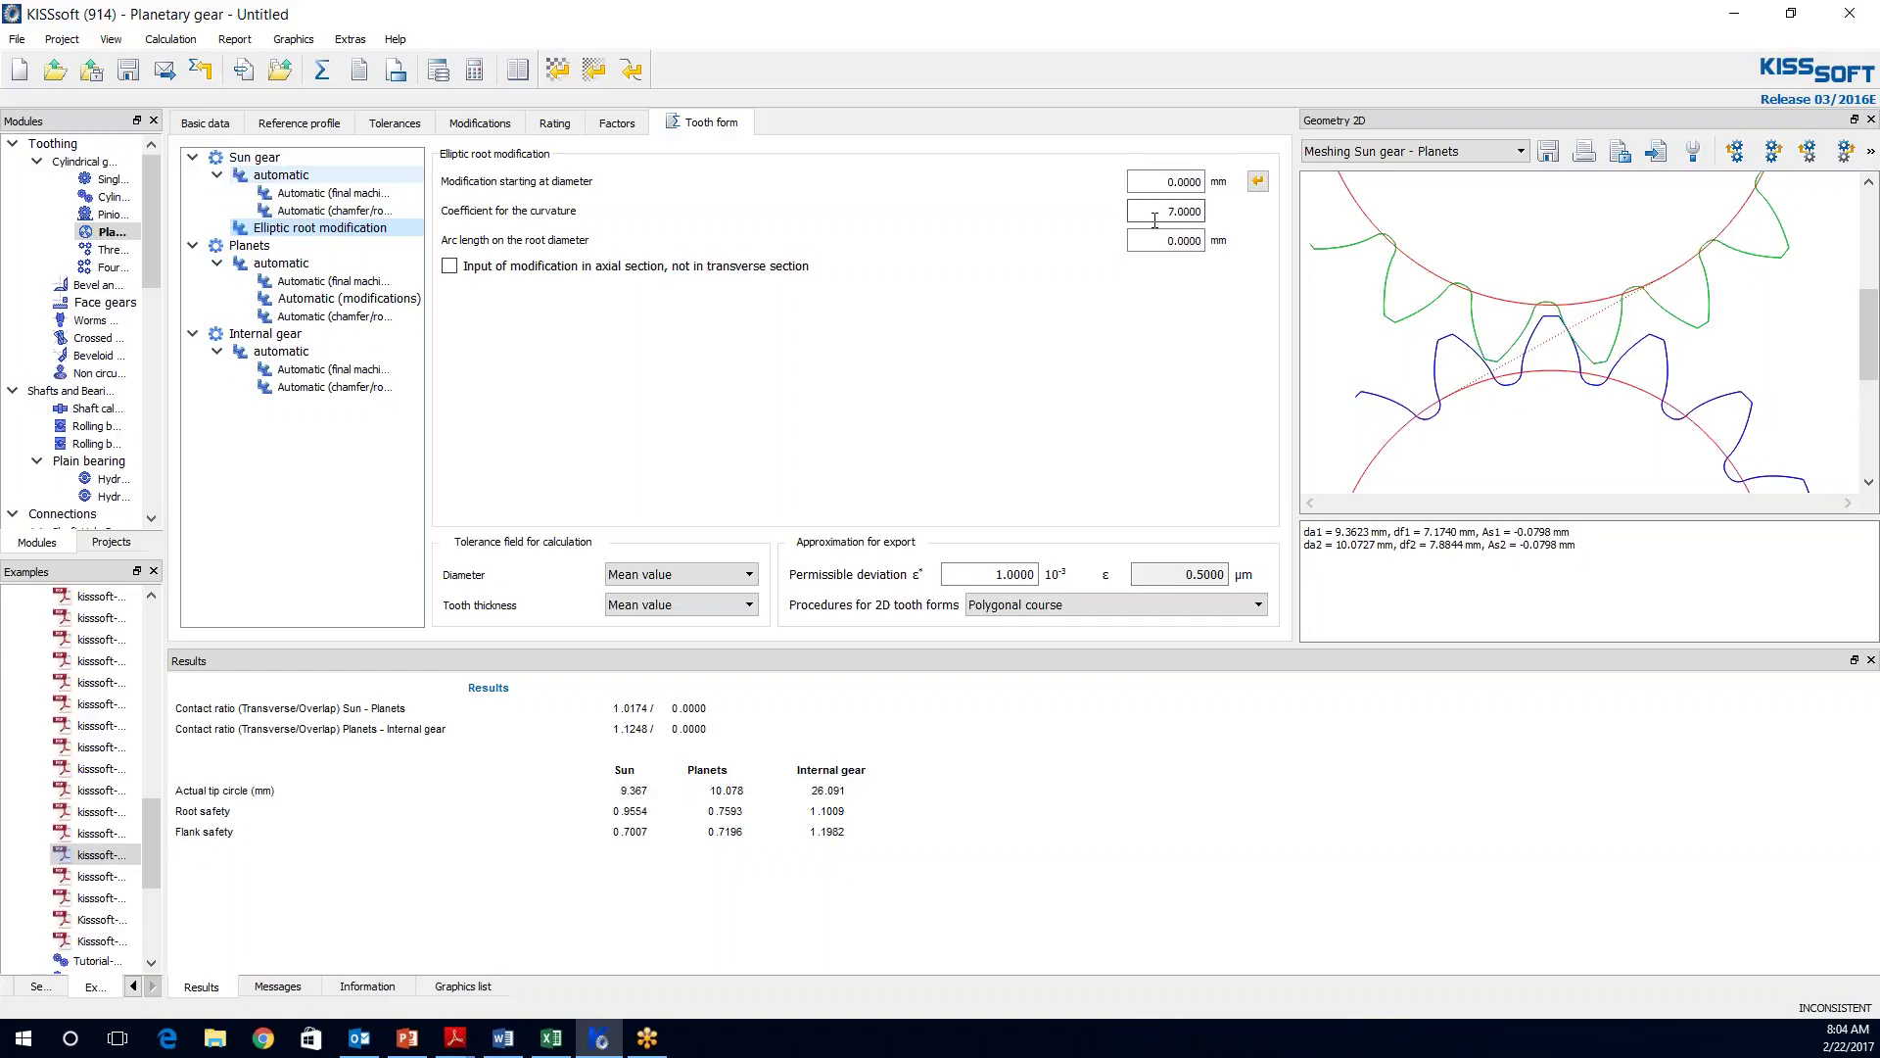
{"action": "left_click", "coordinate": [1258, 185]}
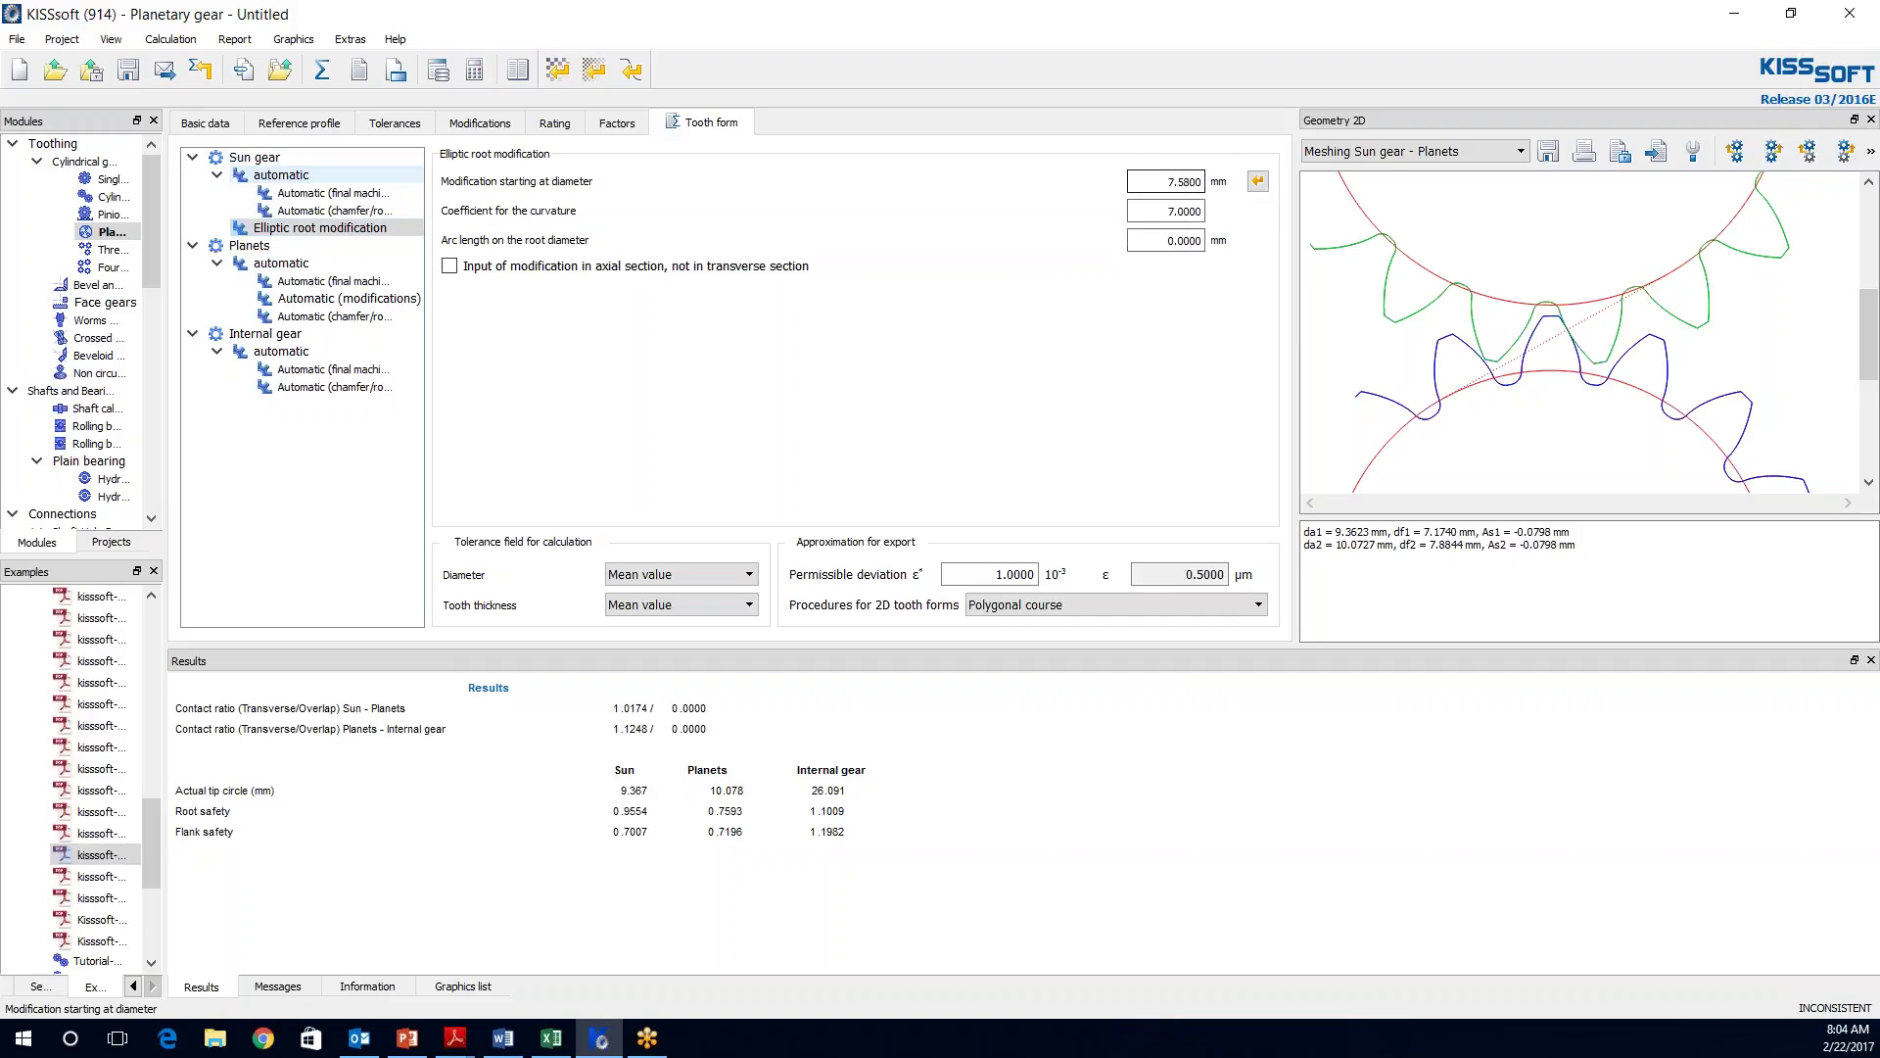
- Add an elliptic root modification to the planets, starting at 8.1713 mm diameter
{"action": "right_click", "coordinate": [286, 264]}
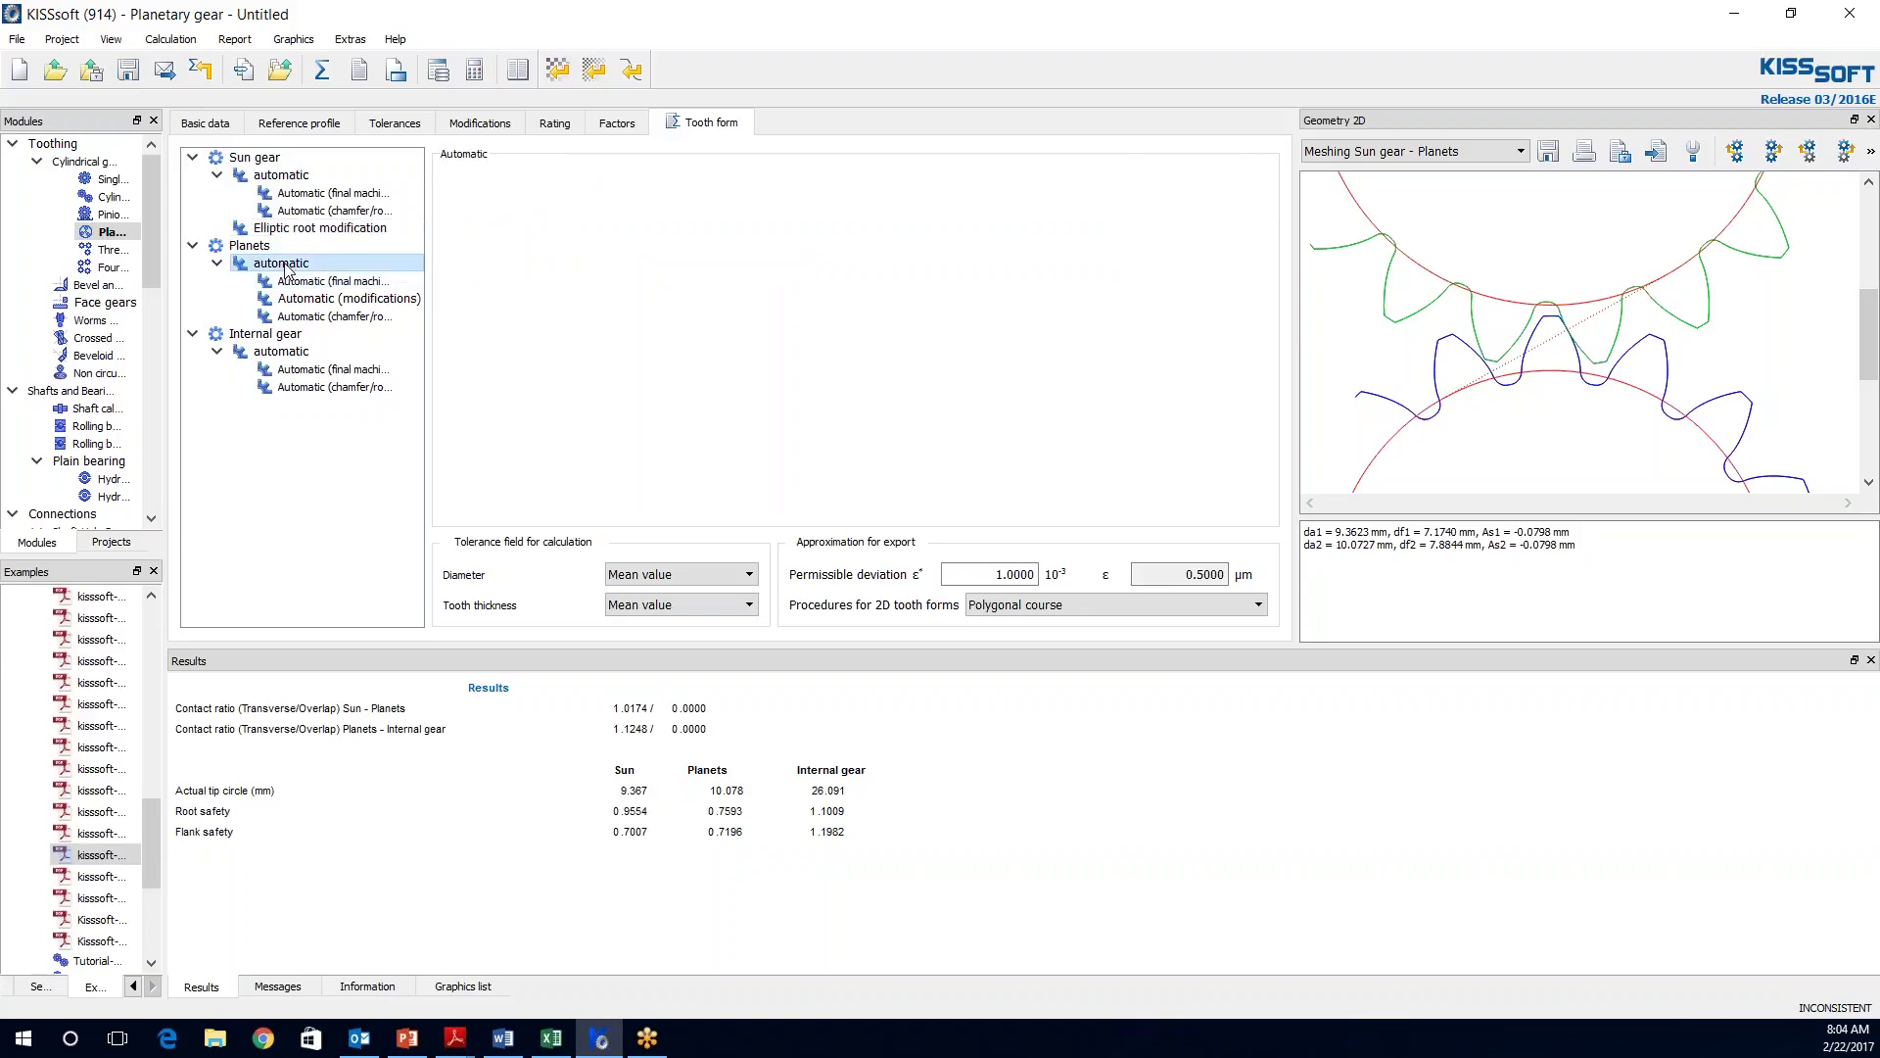
{"action": "mouse_move", "coordinate": [345, 279]}
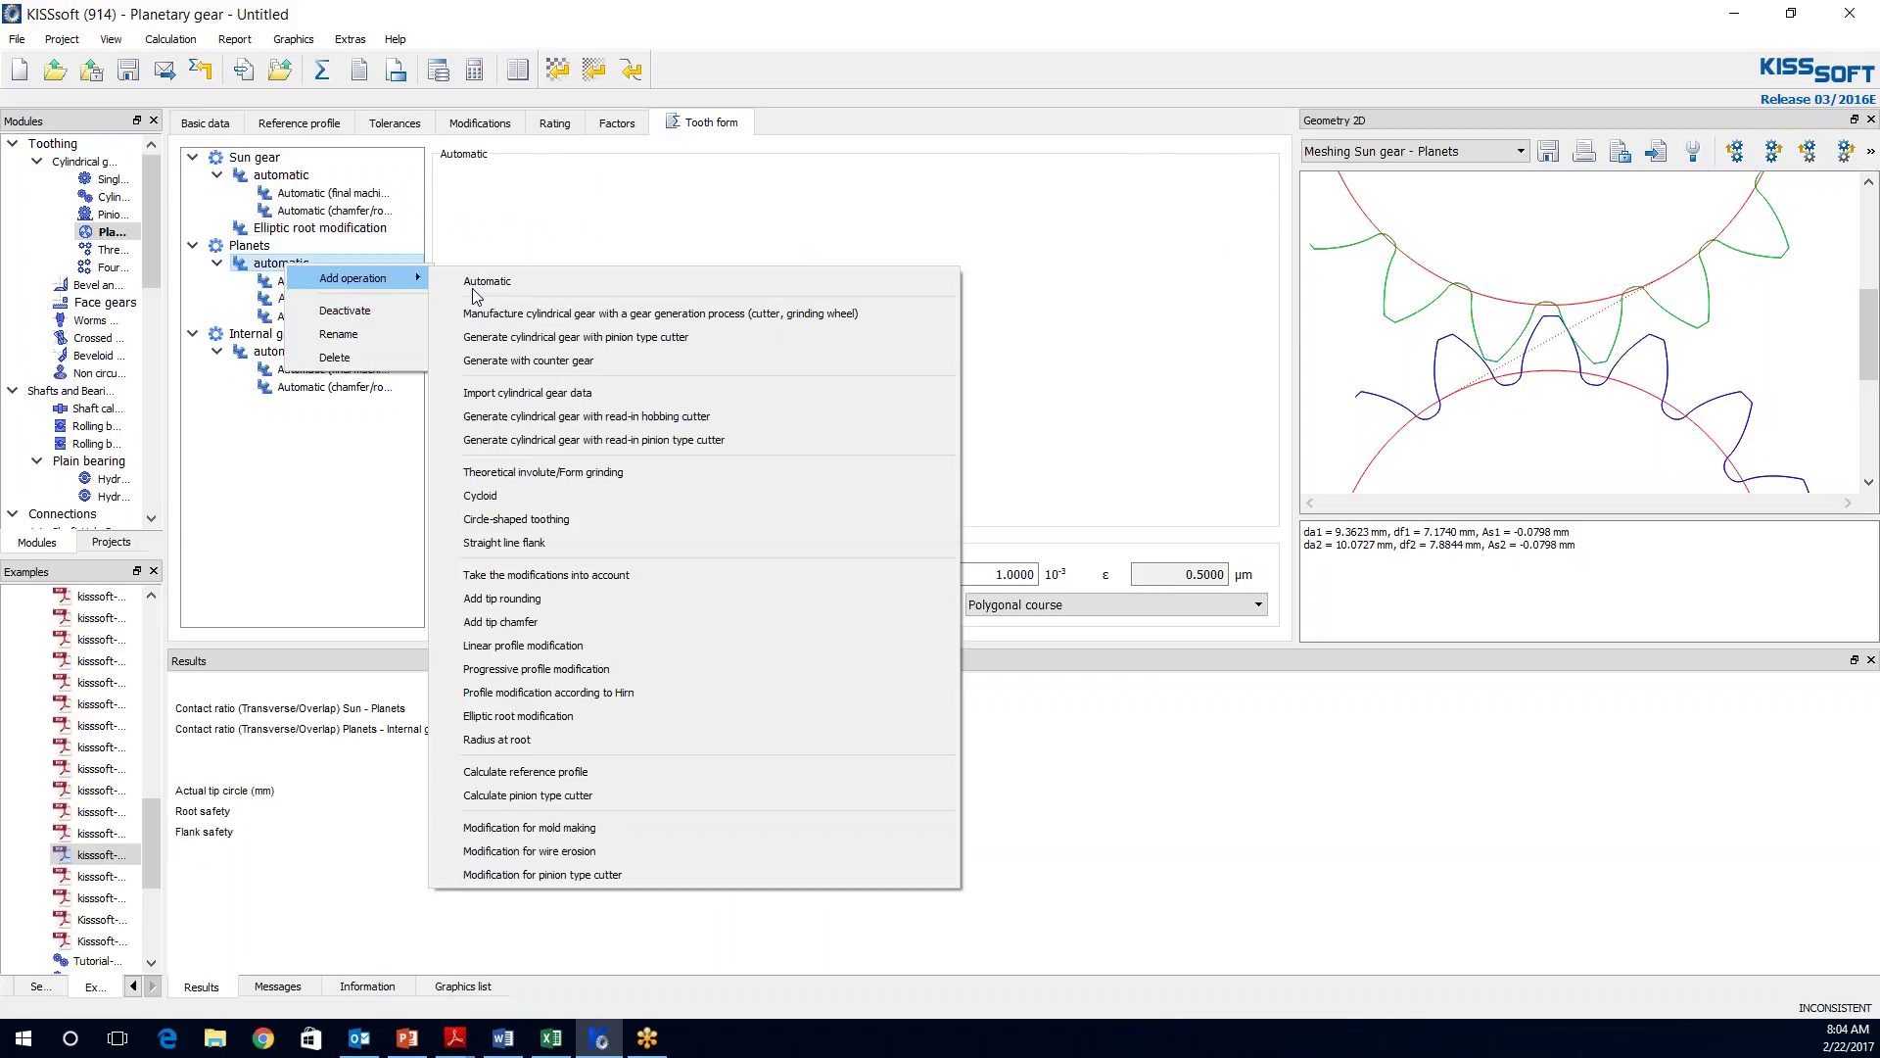
{"action": "left_click", "coordinate": [481, 720]}
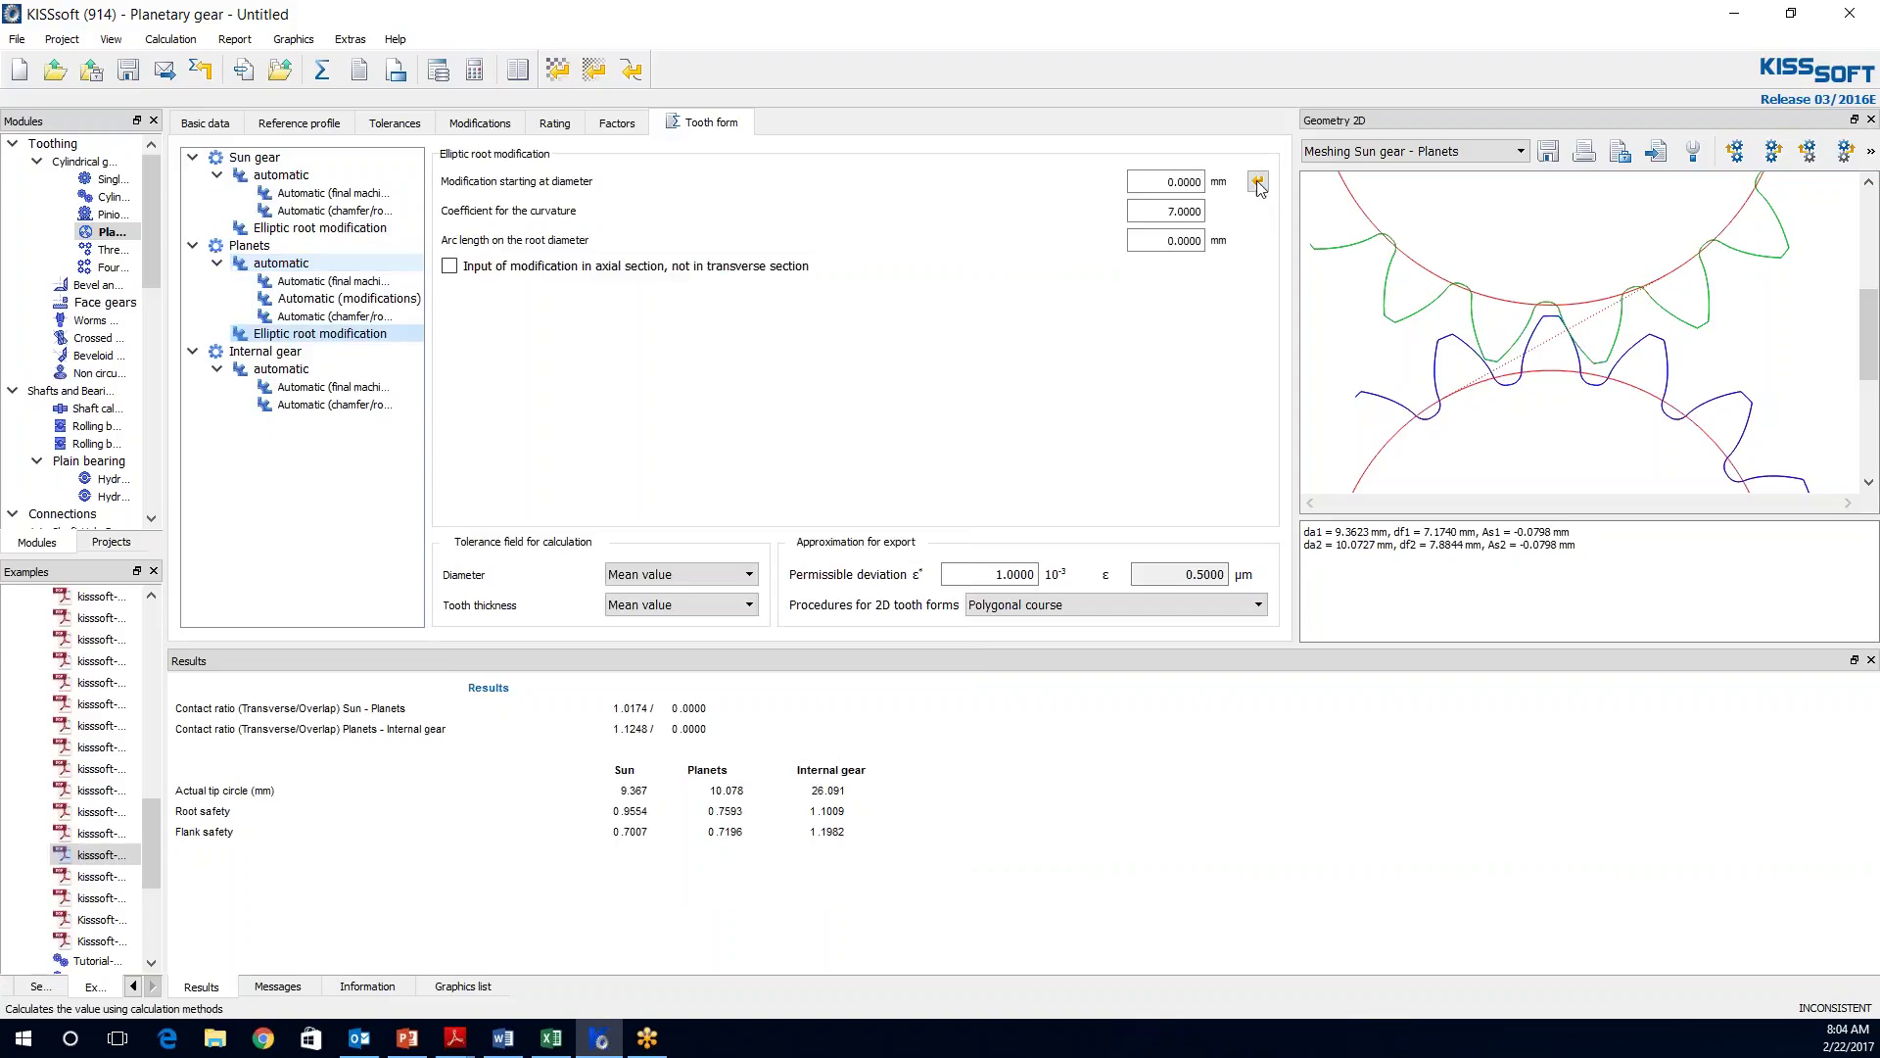
{"action": "left_click", "coordinate": [1258, 184]}
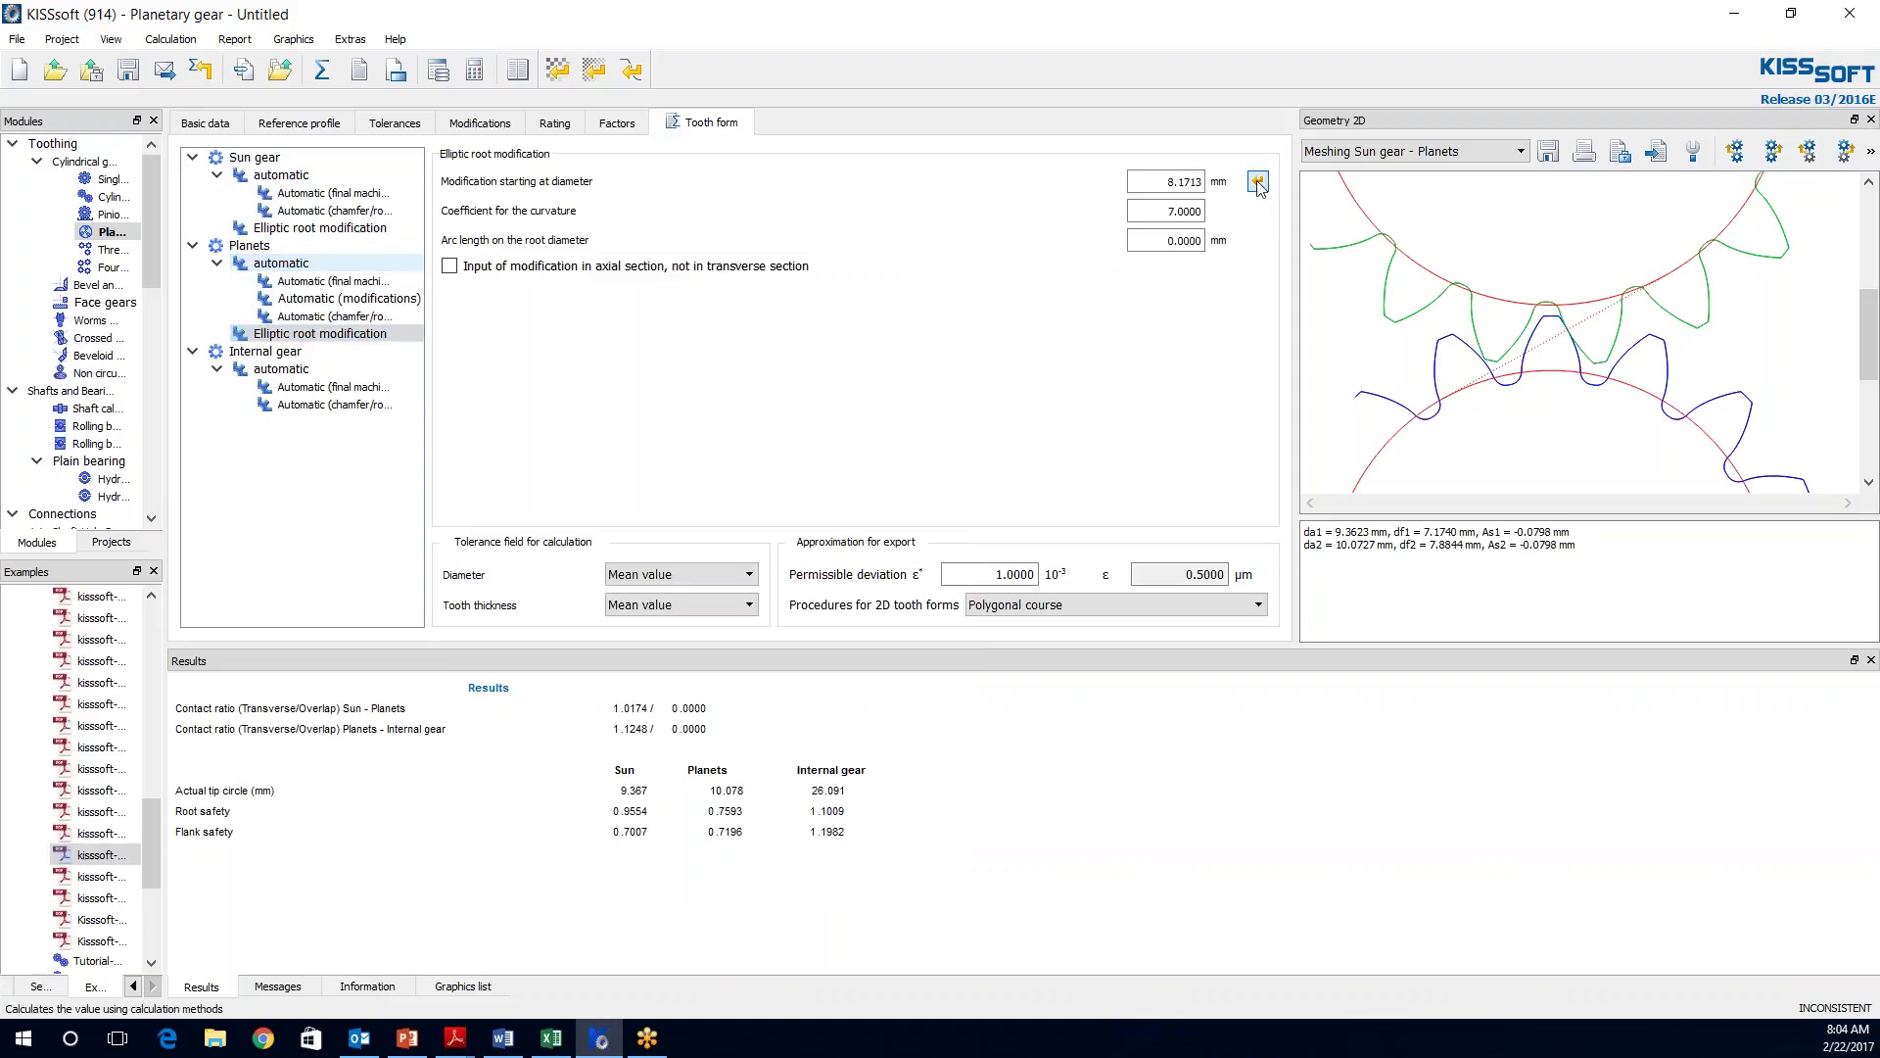
- Add an elliptic root modification to the internal gear, starting at -28.4024 mm diameter
{"action": "right_click", "coordinate": [260, 375]}
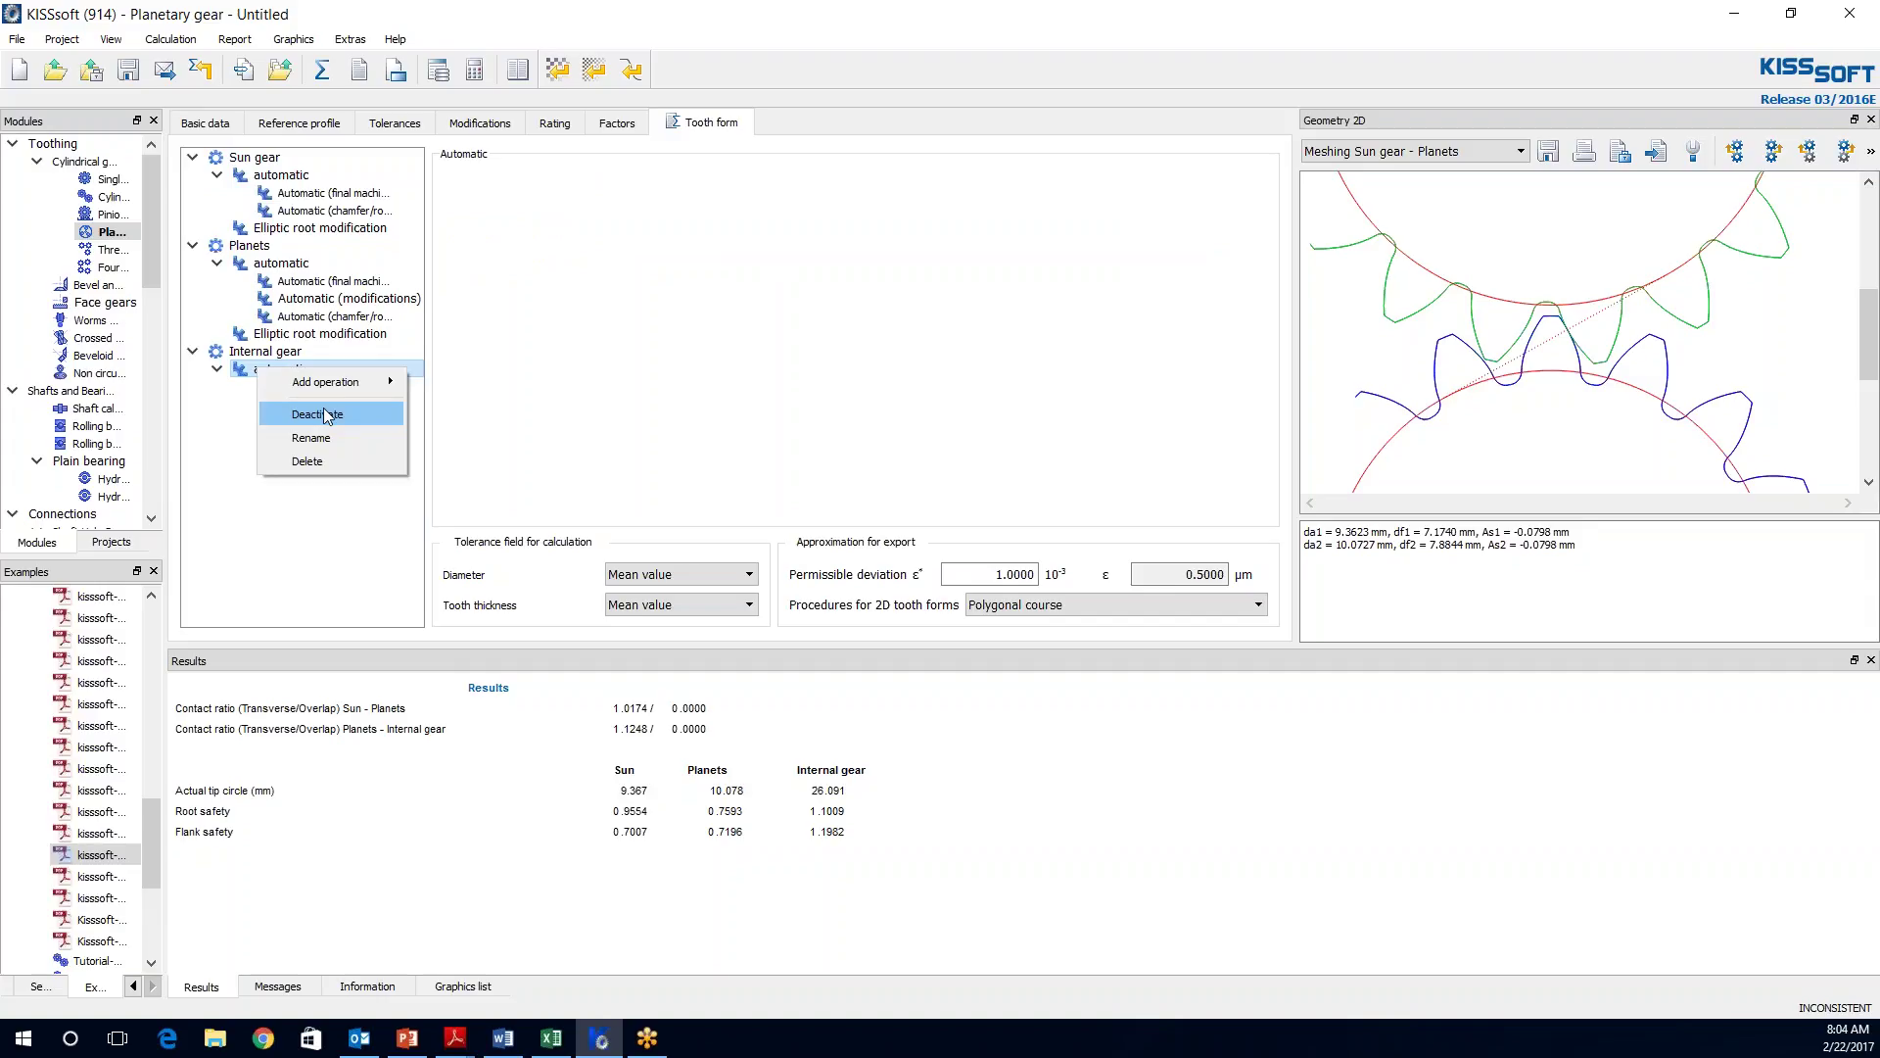
{"action": "mouse_move", "coordinate": [378, 383]}
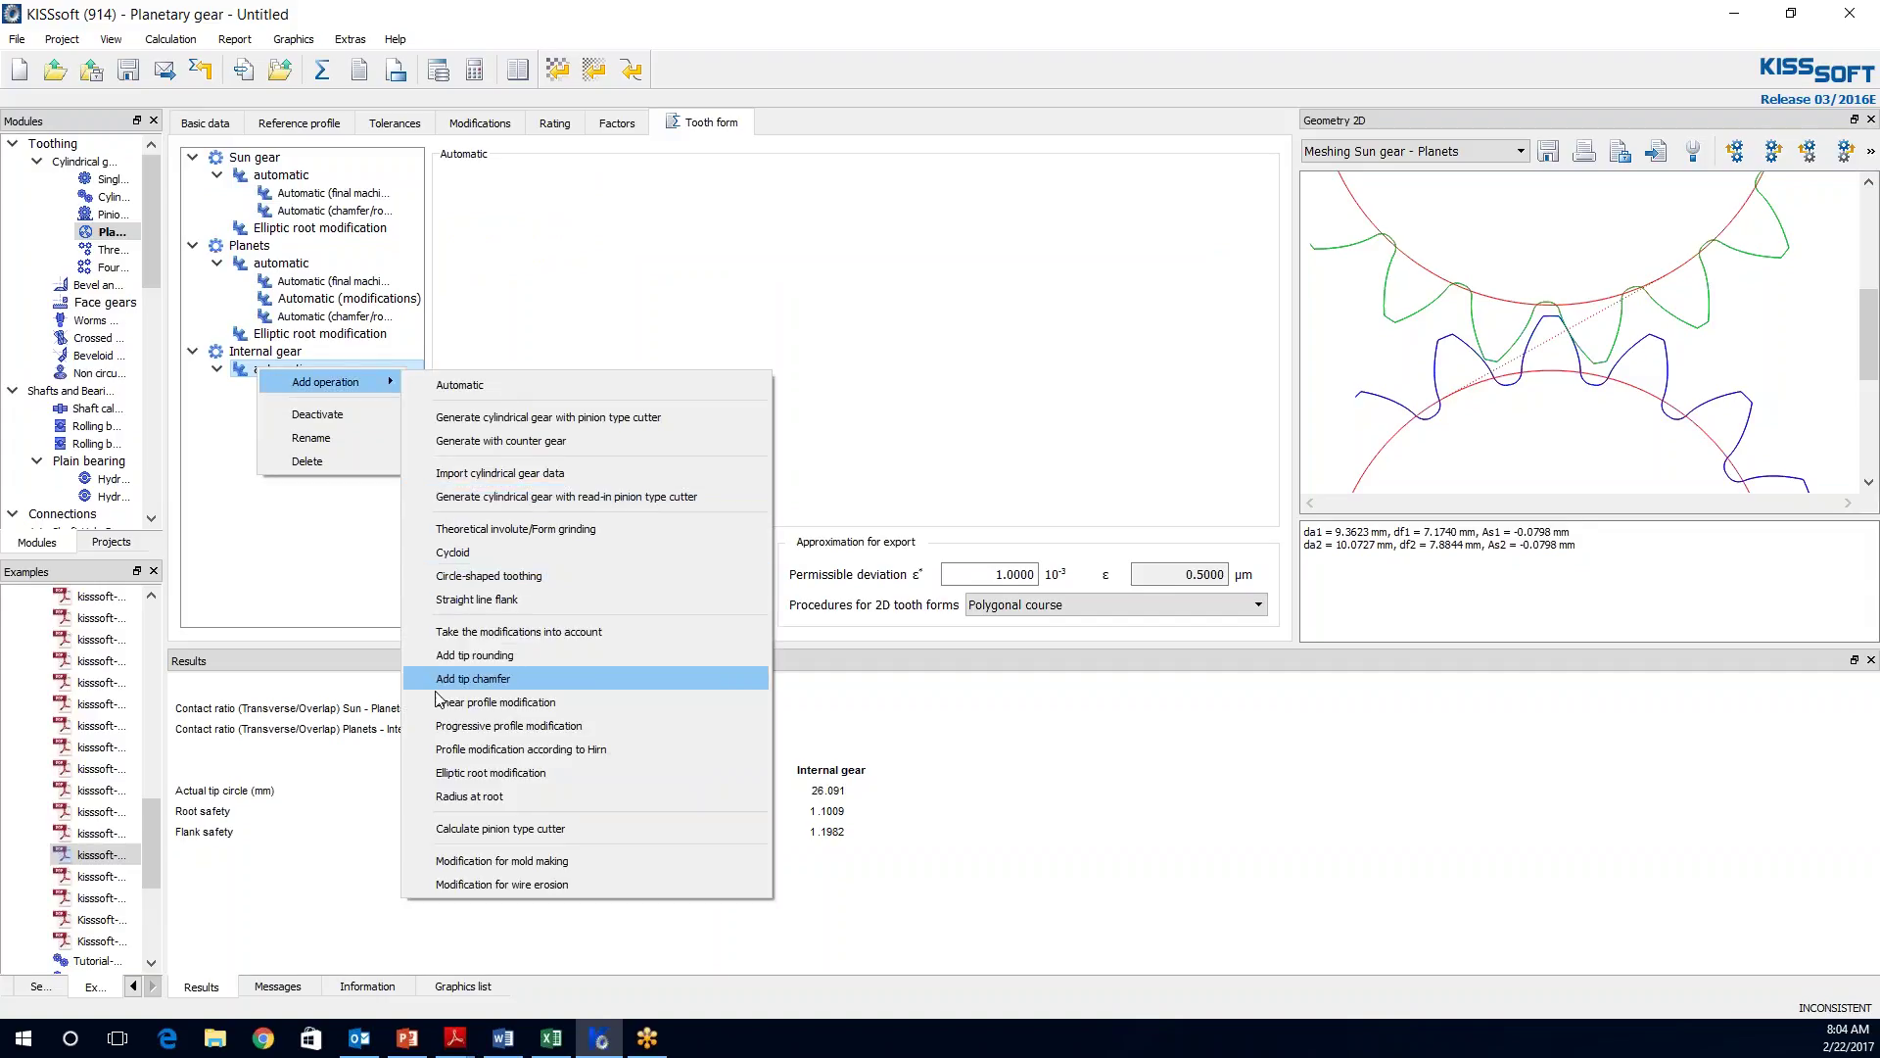
{"action": "left_click", "coordinate": [478, 773]}
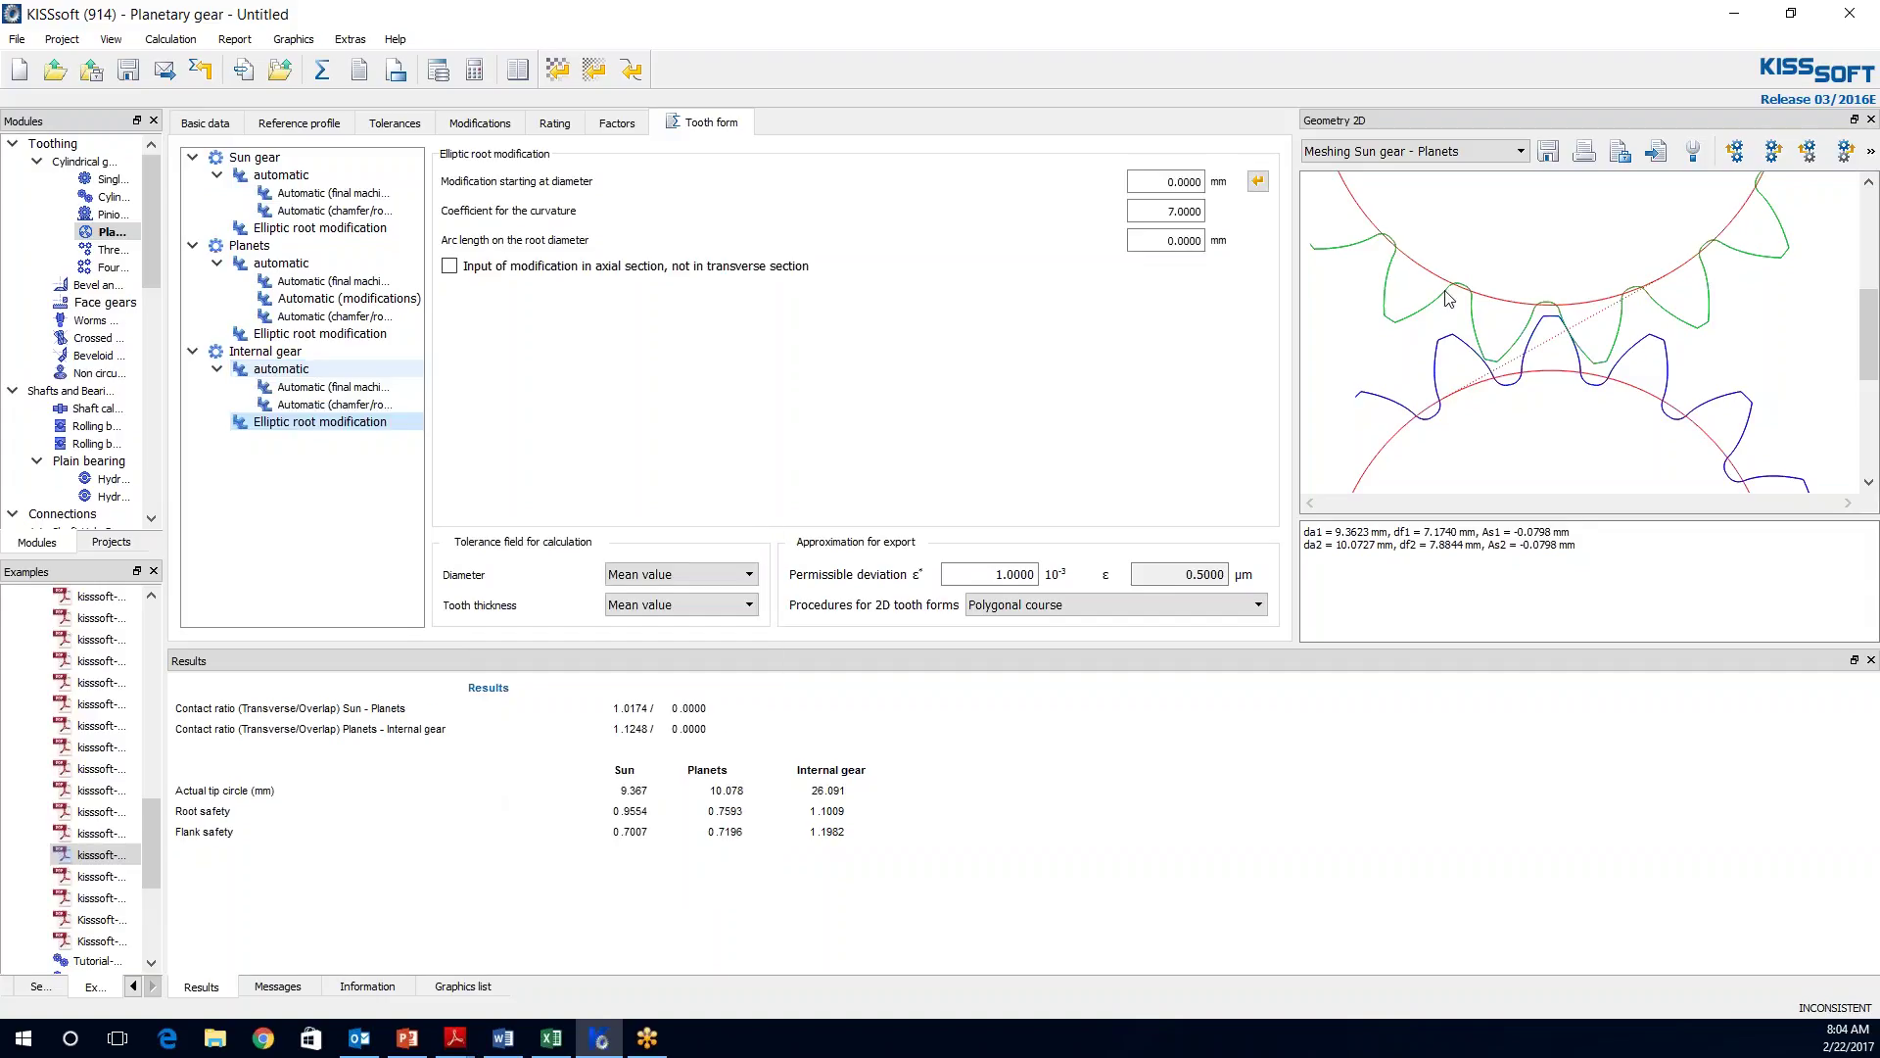
{"action": "left_click", "coordinate": [1259, 182]}
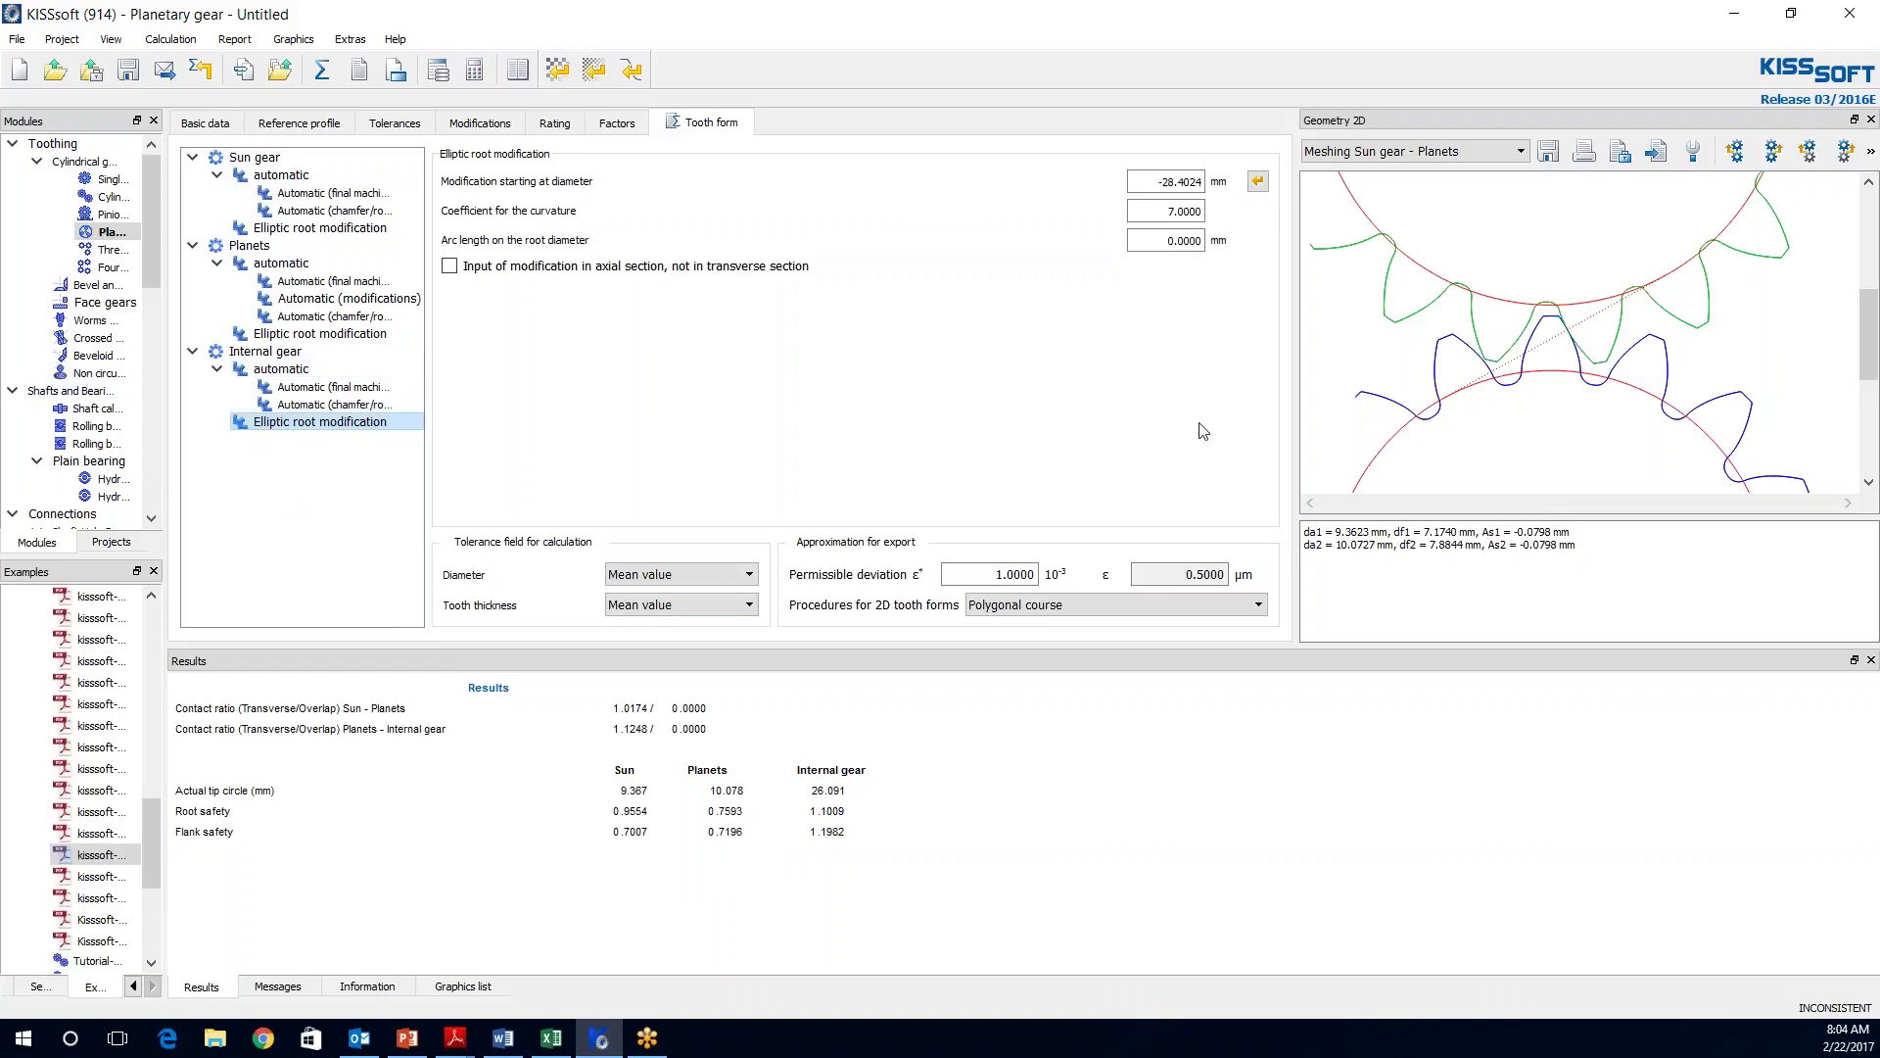
- Show the planets meshing with the internal gear and recalculate, triggering gear 3's root-stress warning
{"action": "left_click", "coordinate": [1328, 151]}
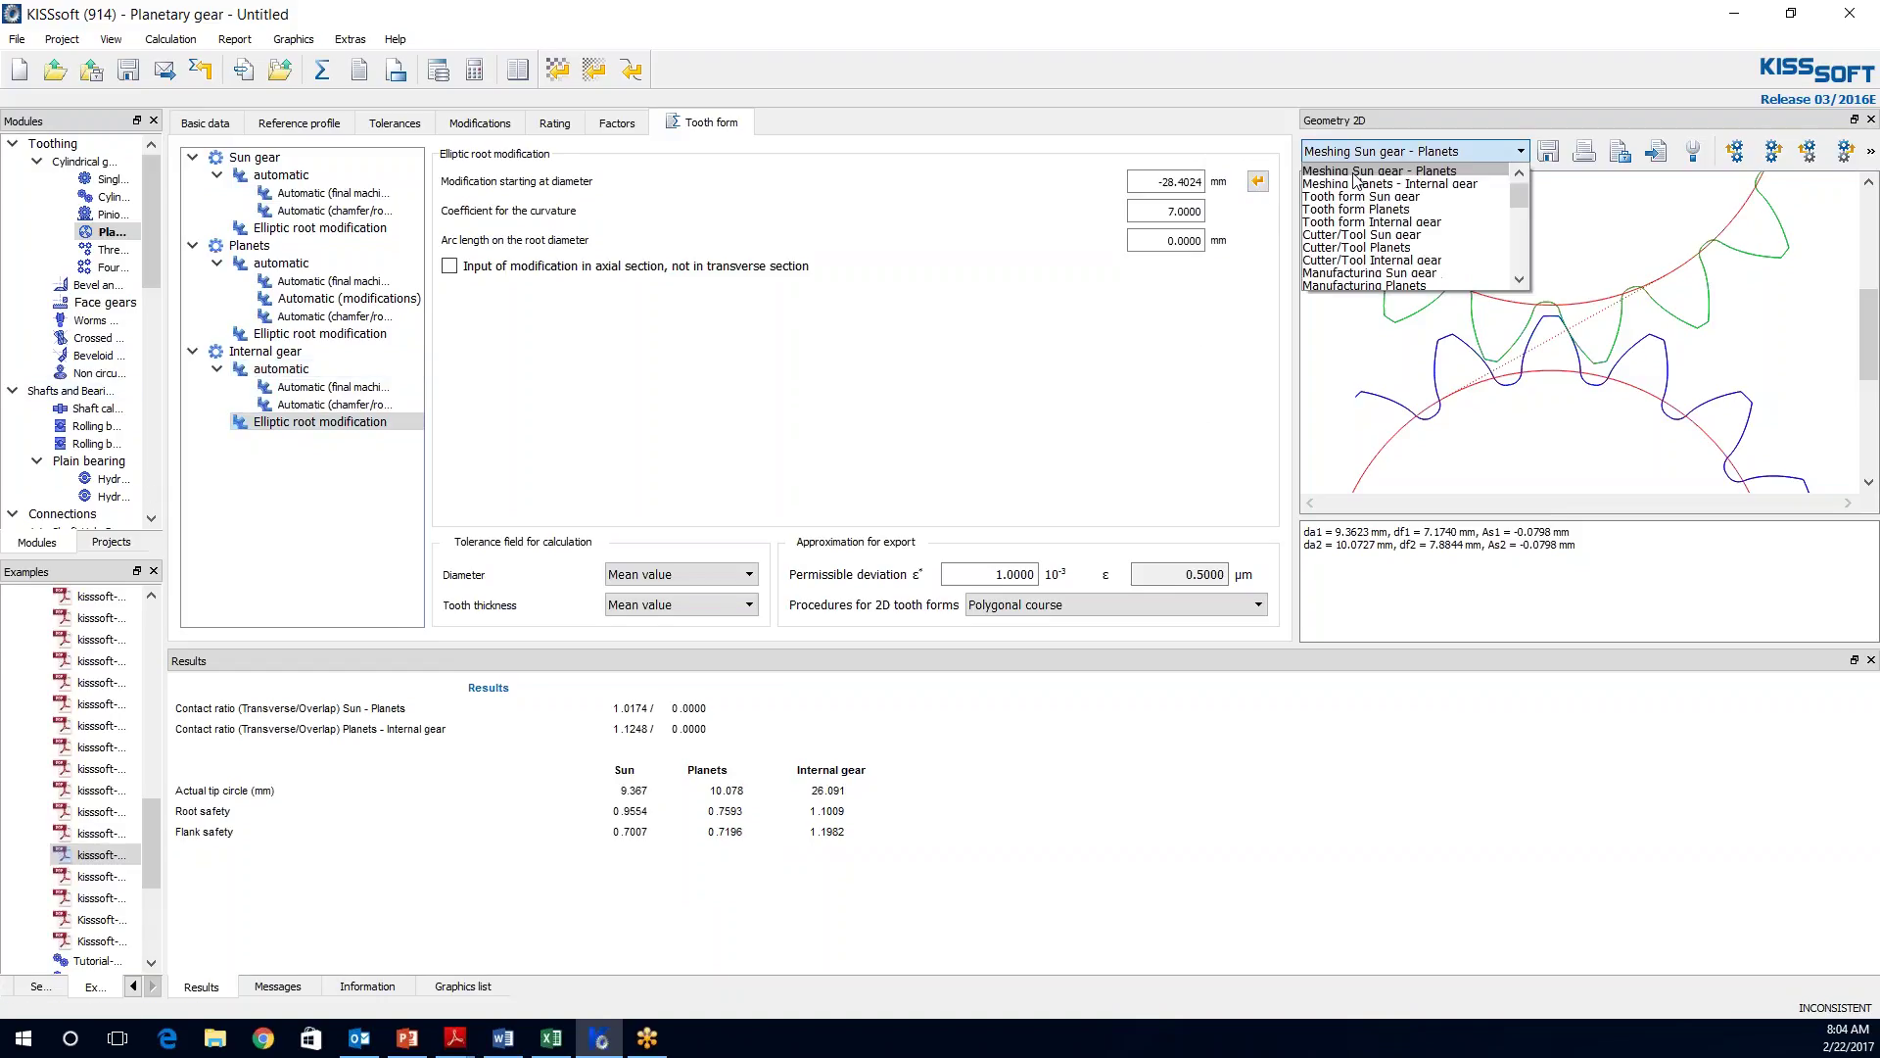
{"action": "left_click", "coordinate": [1347, 195]}
{"action": "left_click", "coordinate": [1366, 151]}
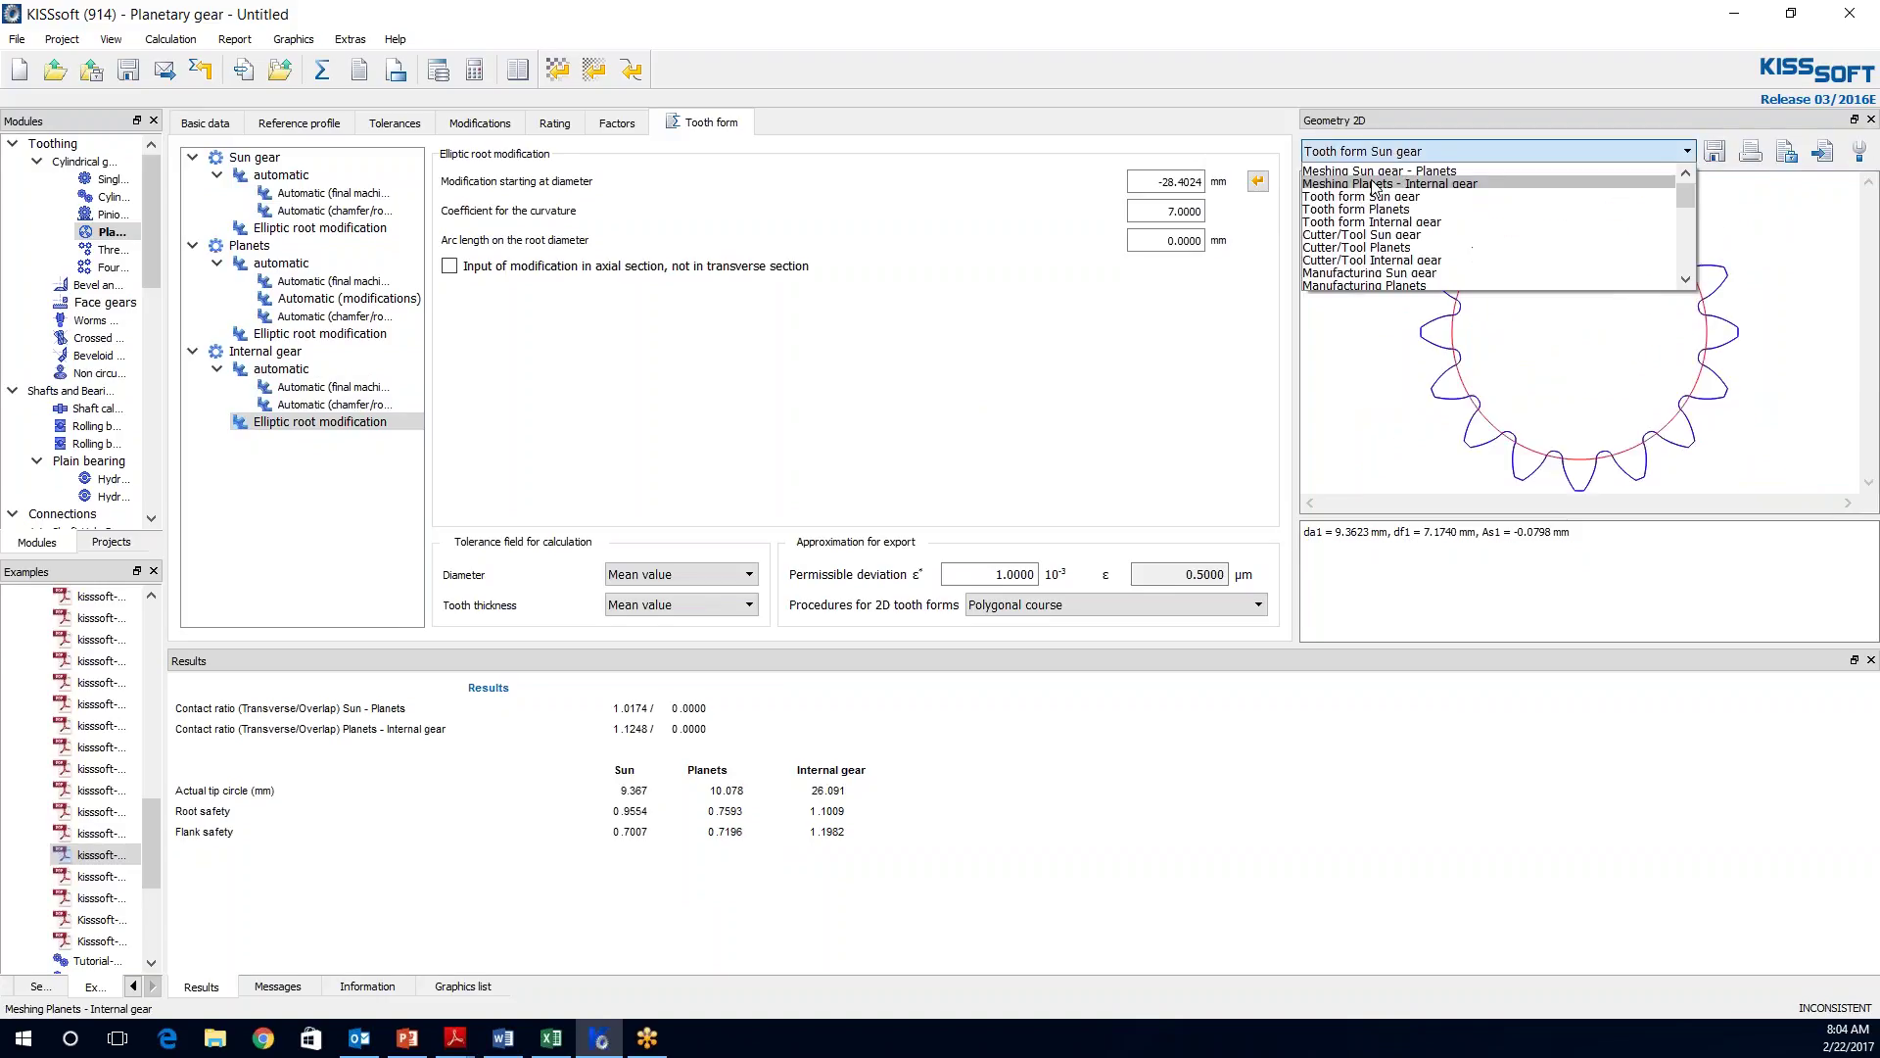
{"action": "key", "text": "Return"}
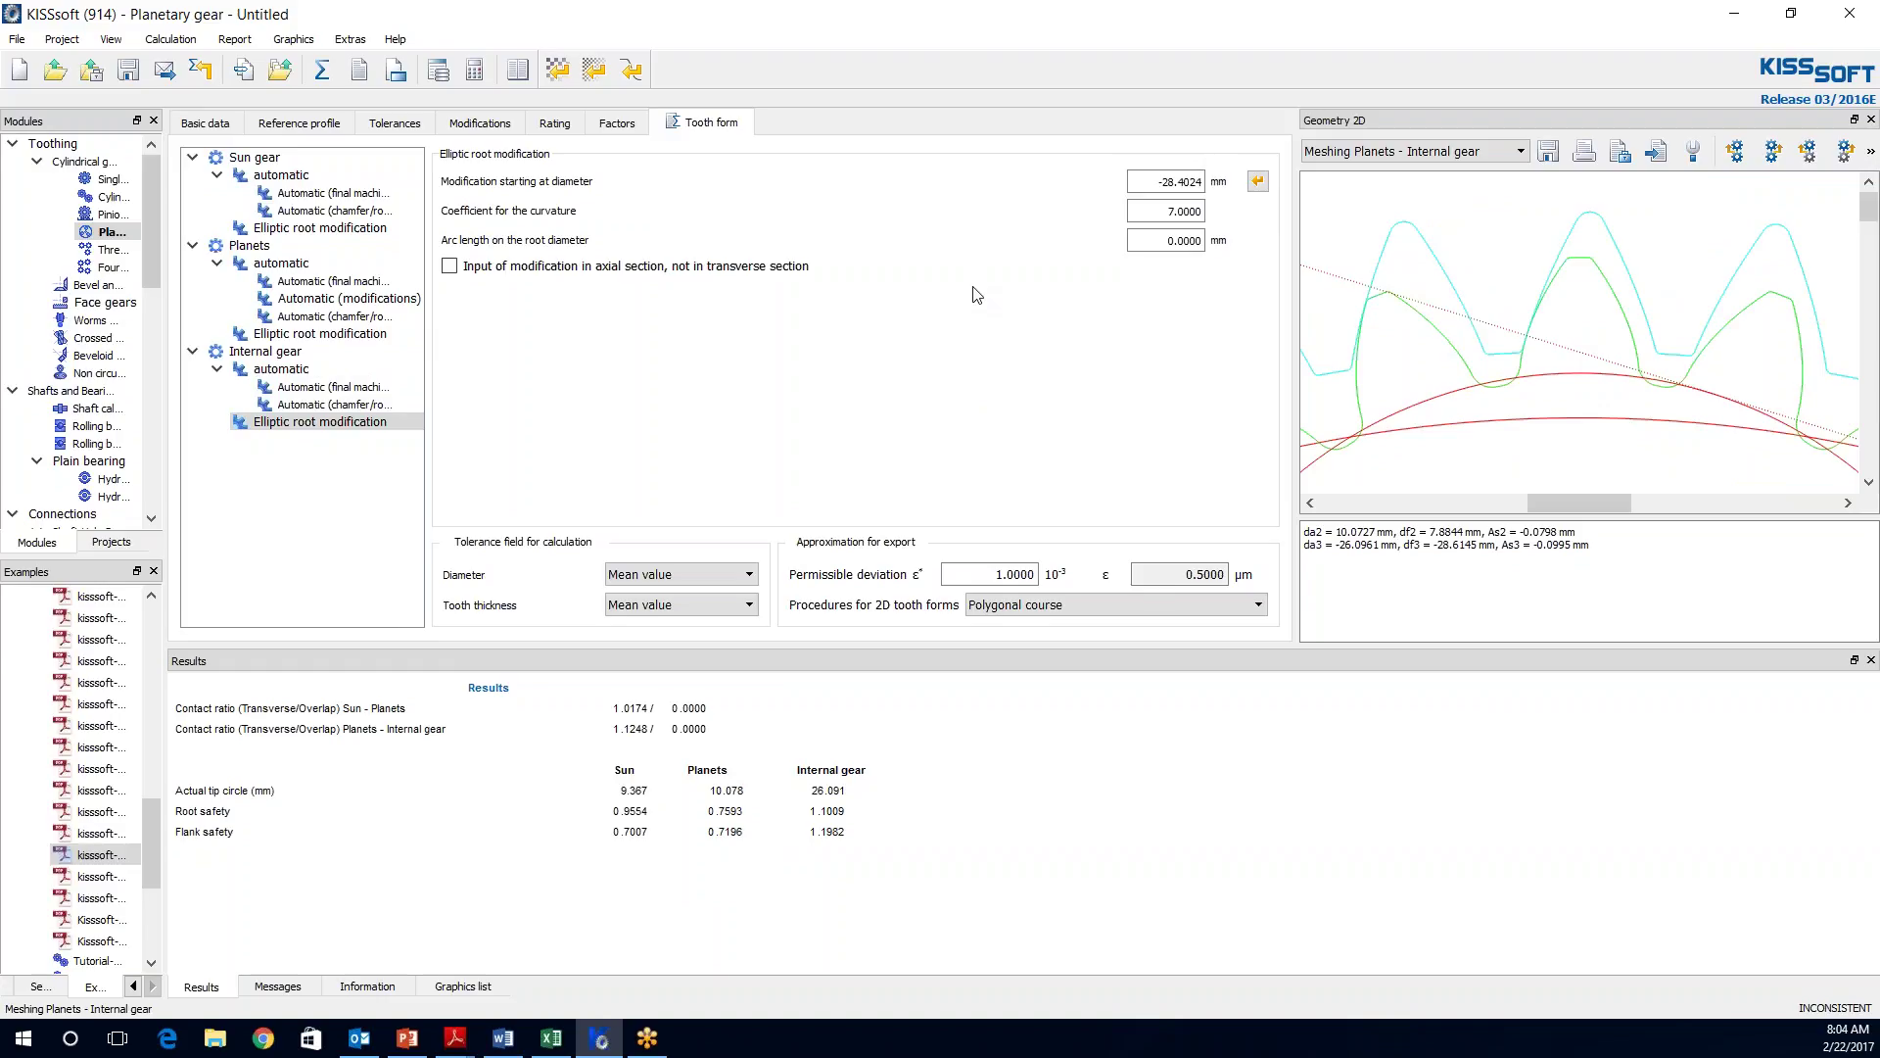
{"action": "left_click", "coordinate": [321, 71]}
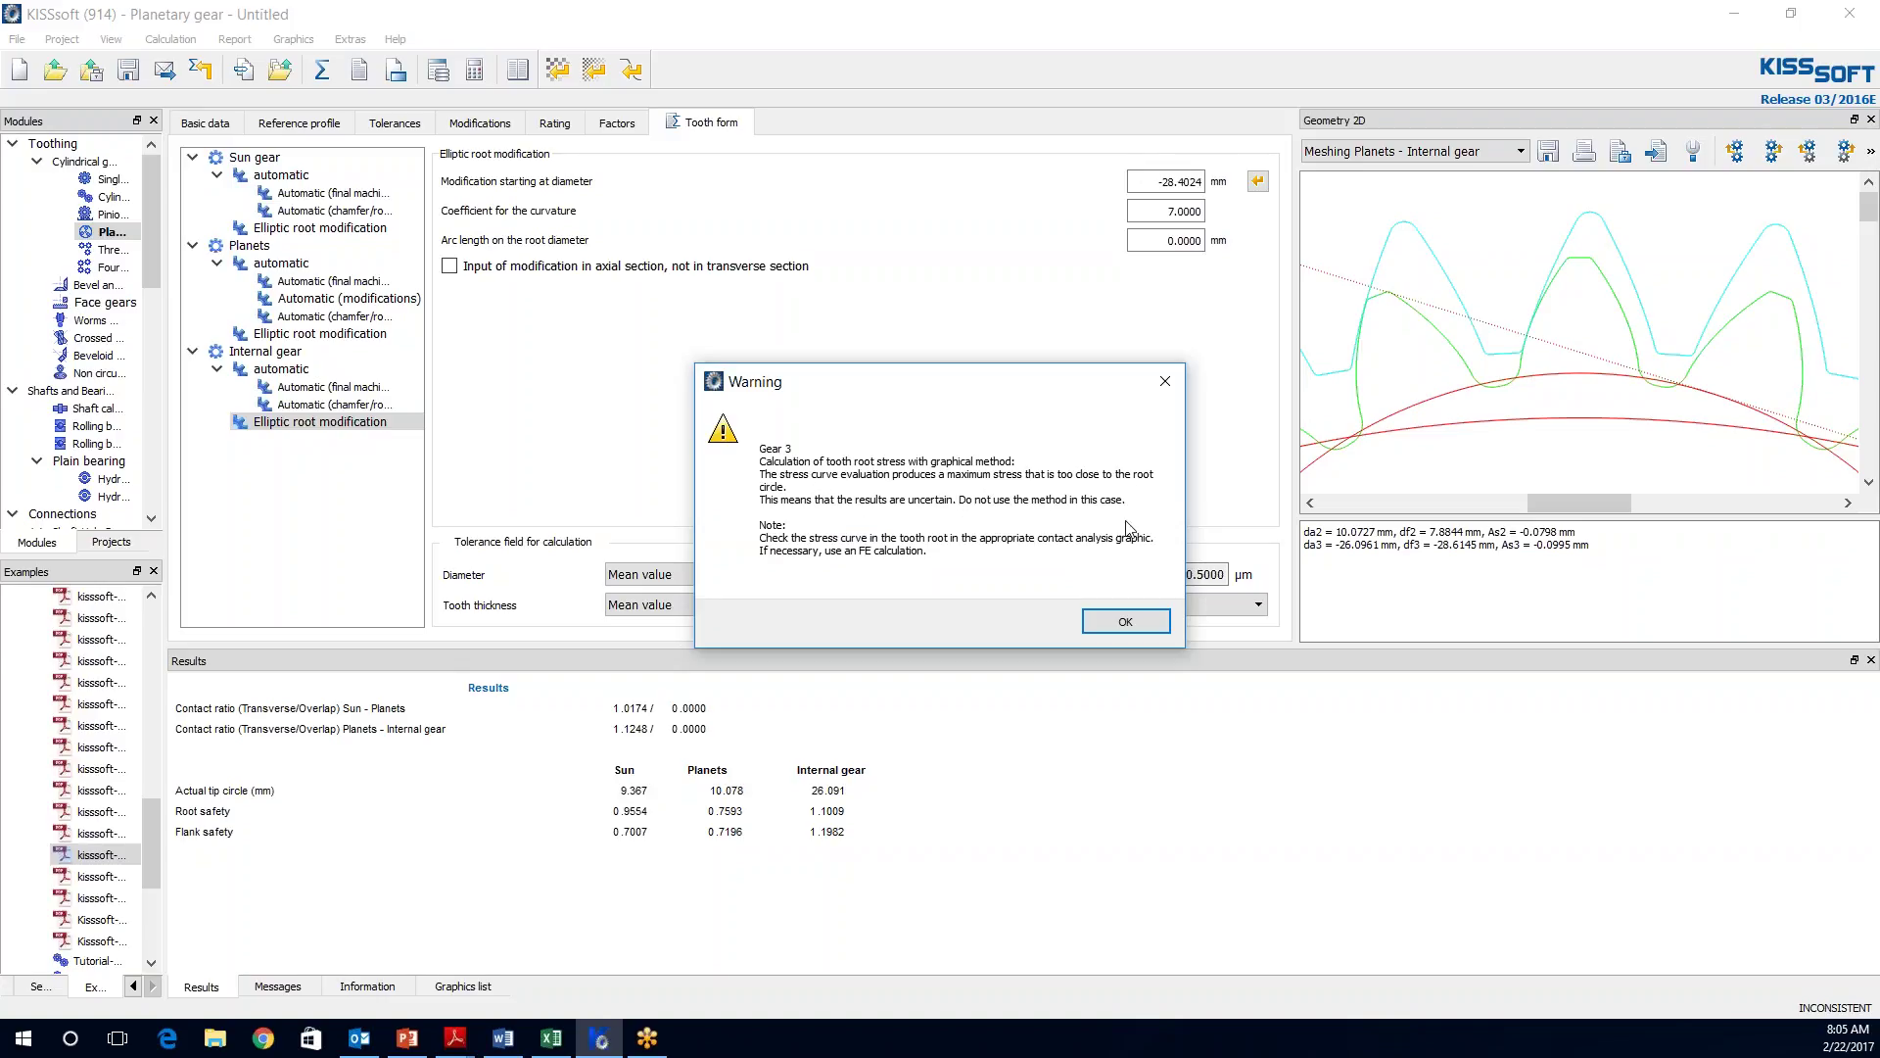
- Recalculate from Basic data so root safeties read 0.9633, 0.7561, 1.0748, then return to Tooth form
{"action": "left_click", "coordinate": [1125, 621]}
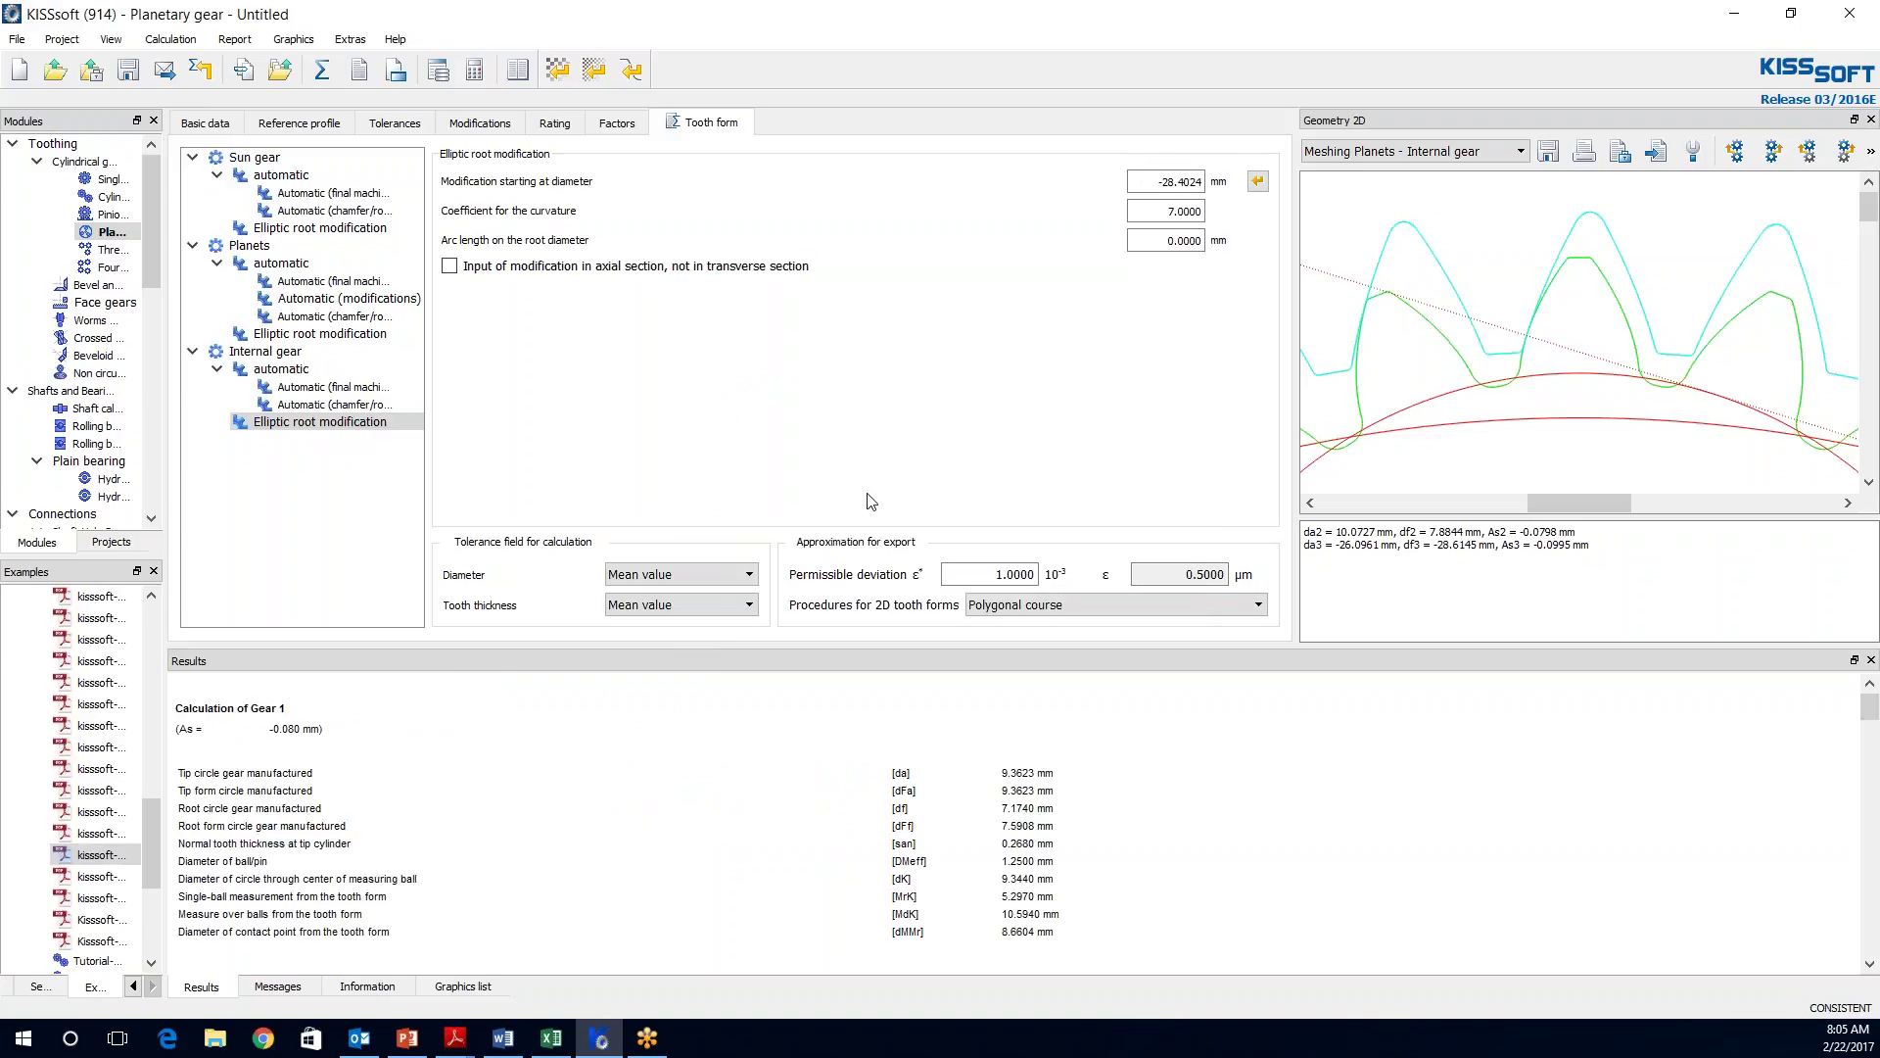
{"action": "left_click", "coordinate": [205, 123]}
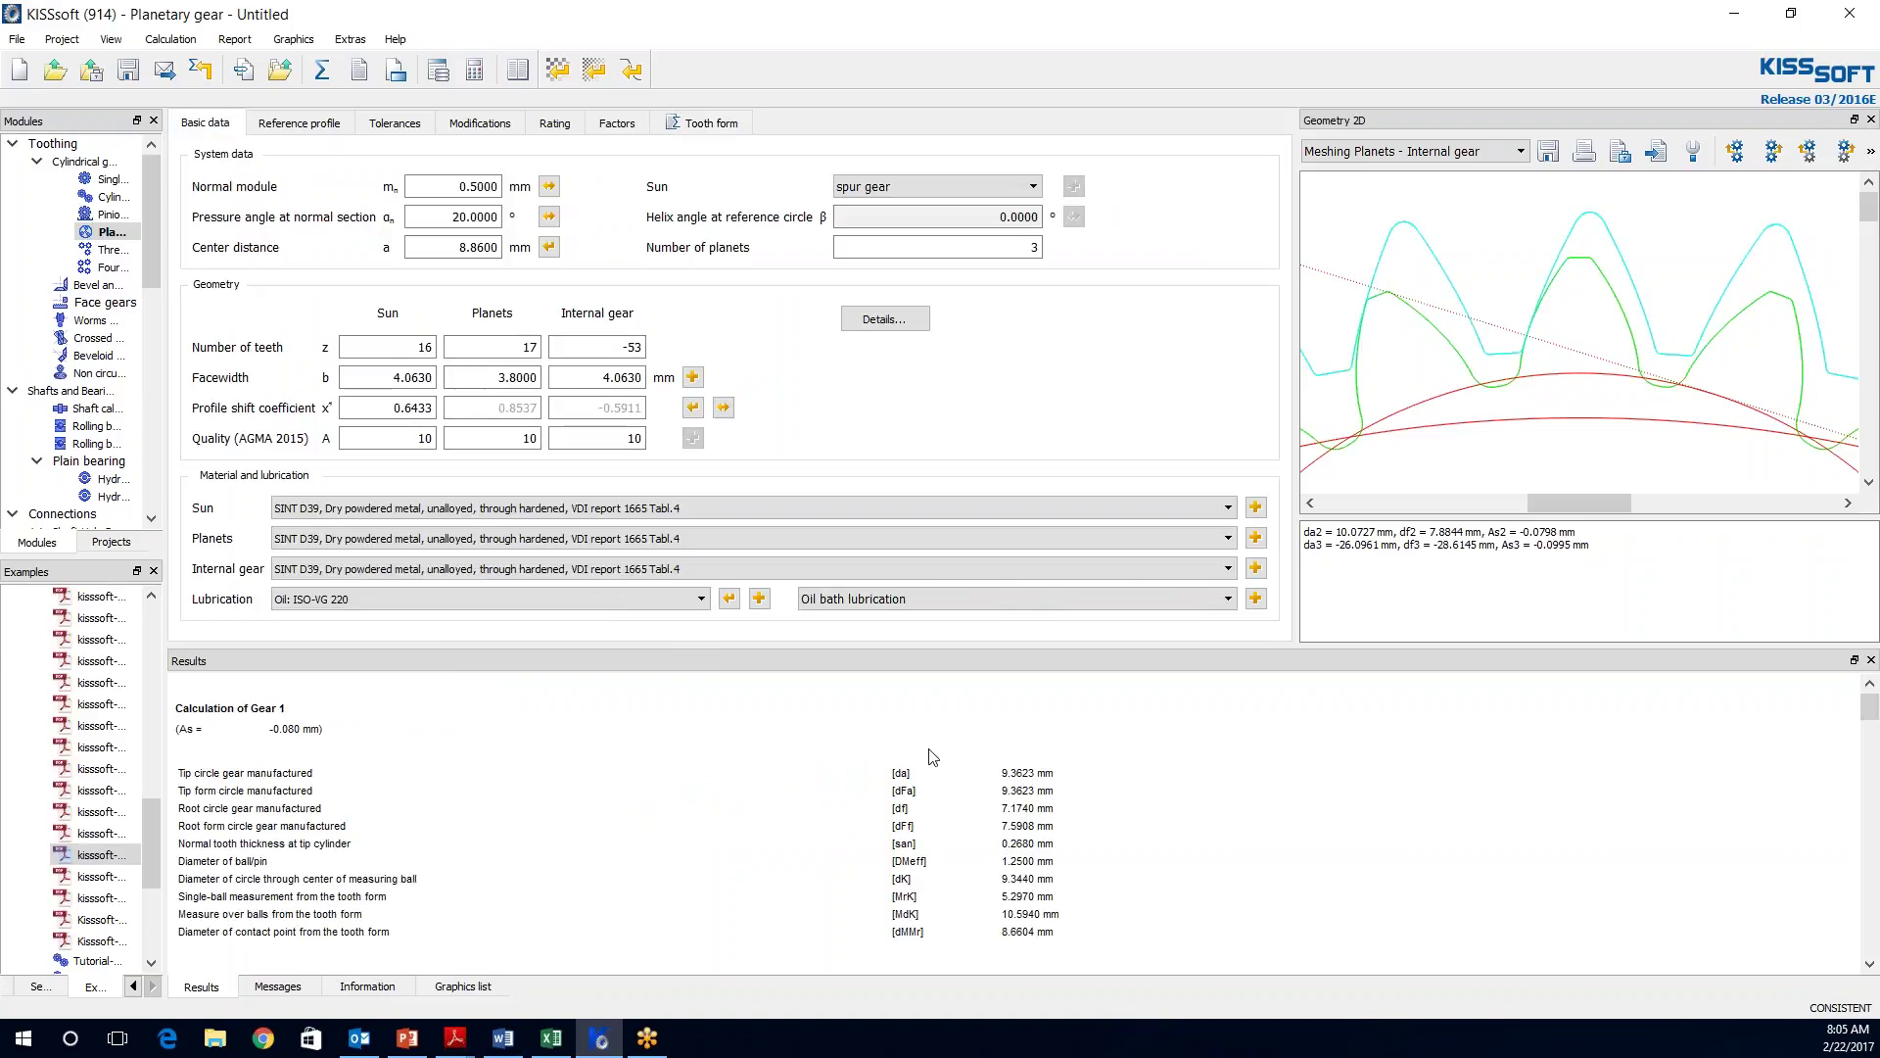
{"action": "left_click", "coordinate": [321, 70]}
{"action": "left_click", "coordinate": [1126, 623]}
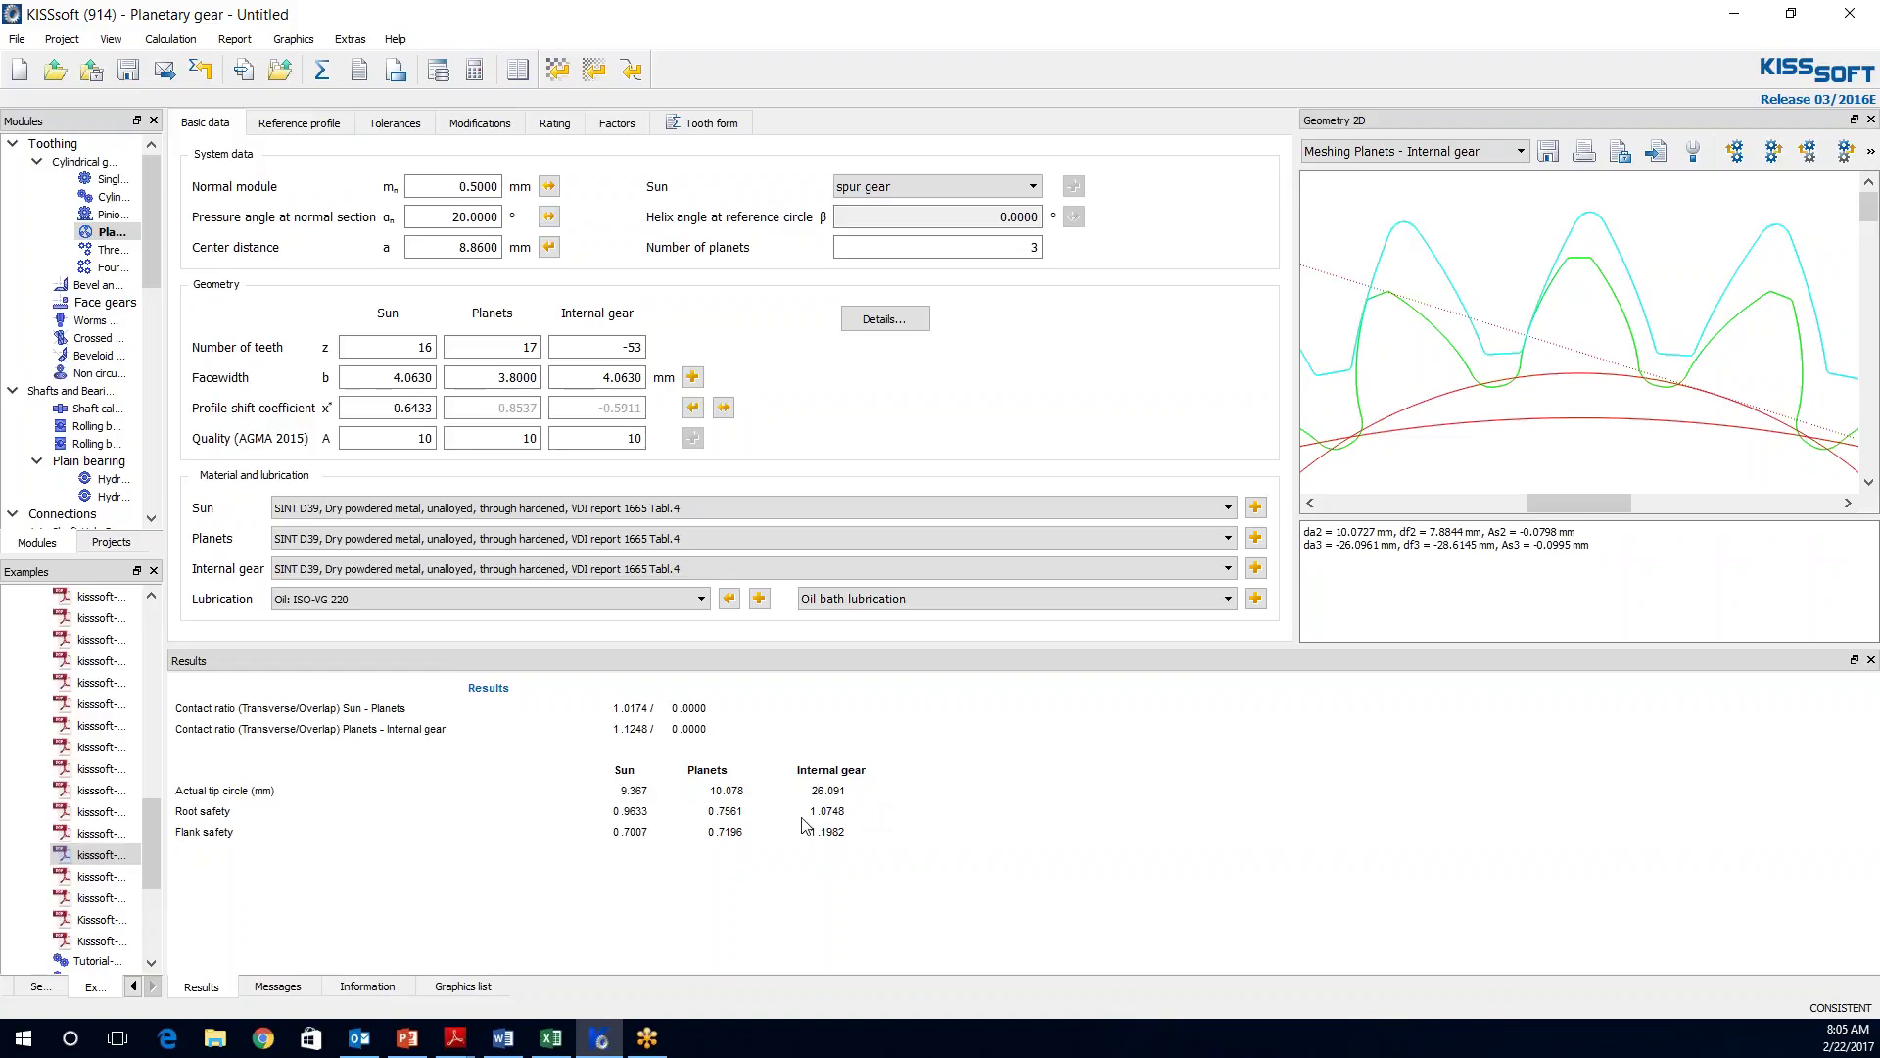
{"action": "left_click", "coordinate": [703, 122]}
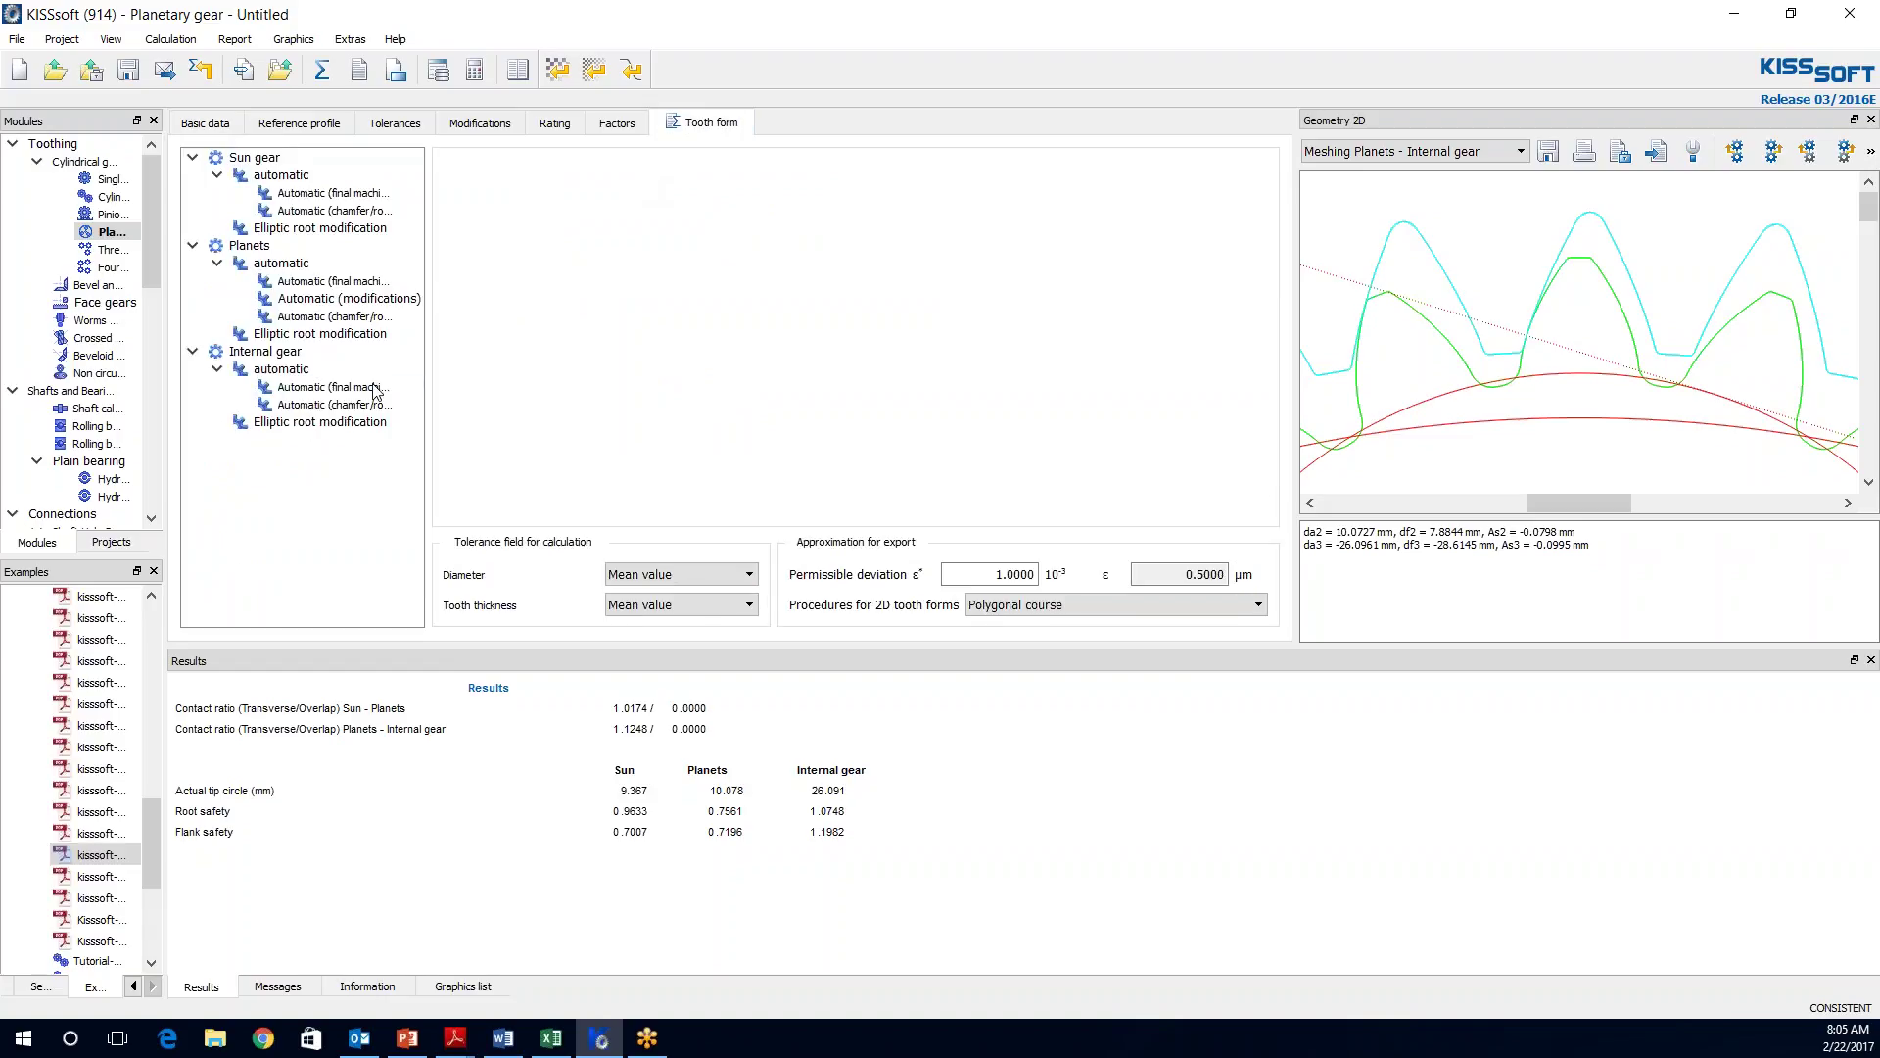
- Delete the internal gear's elliptic root modification and recalculate, raising its root safety to 1.1009
{"action": "right_click", "coordinate": [306, 429]}
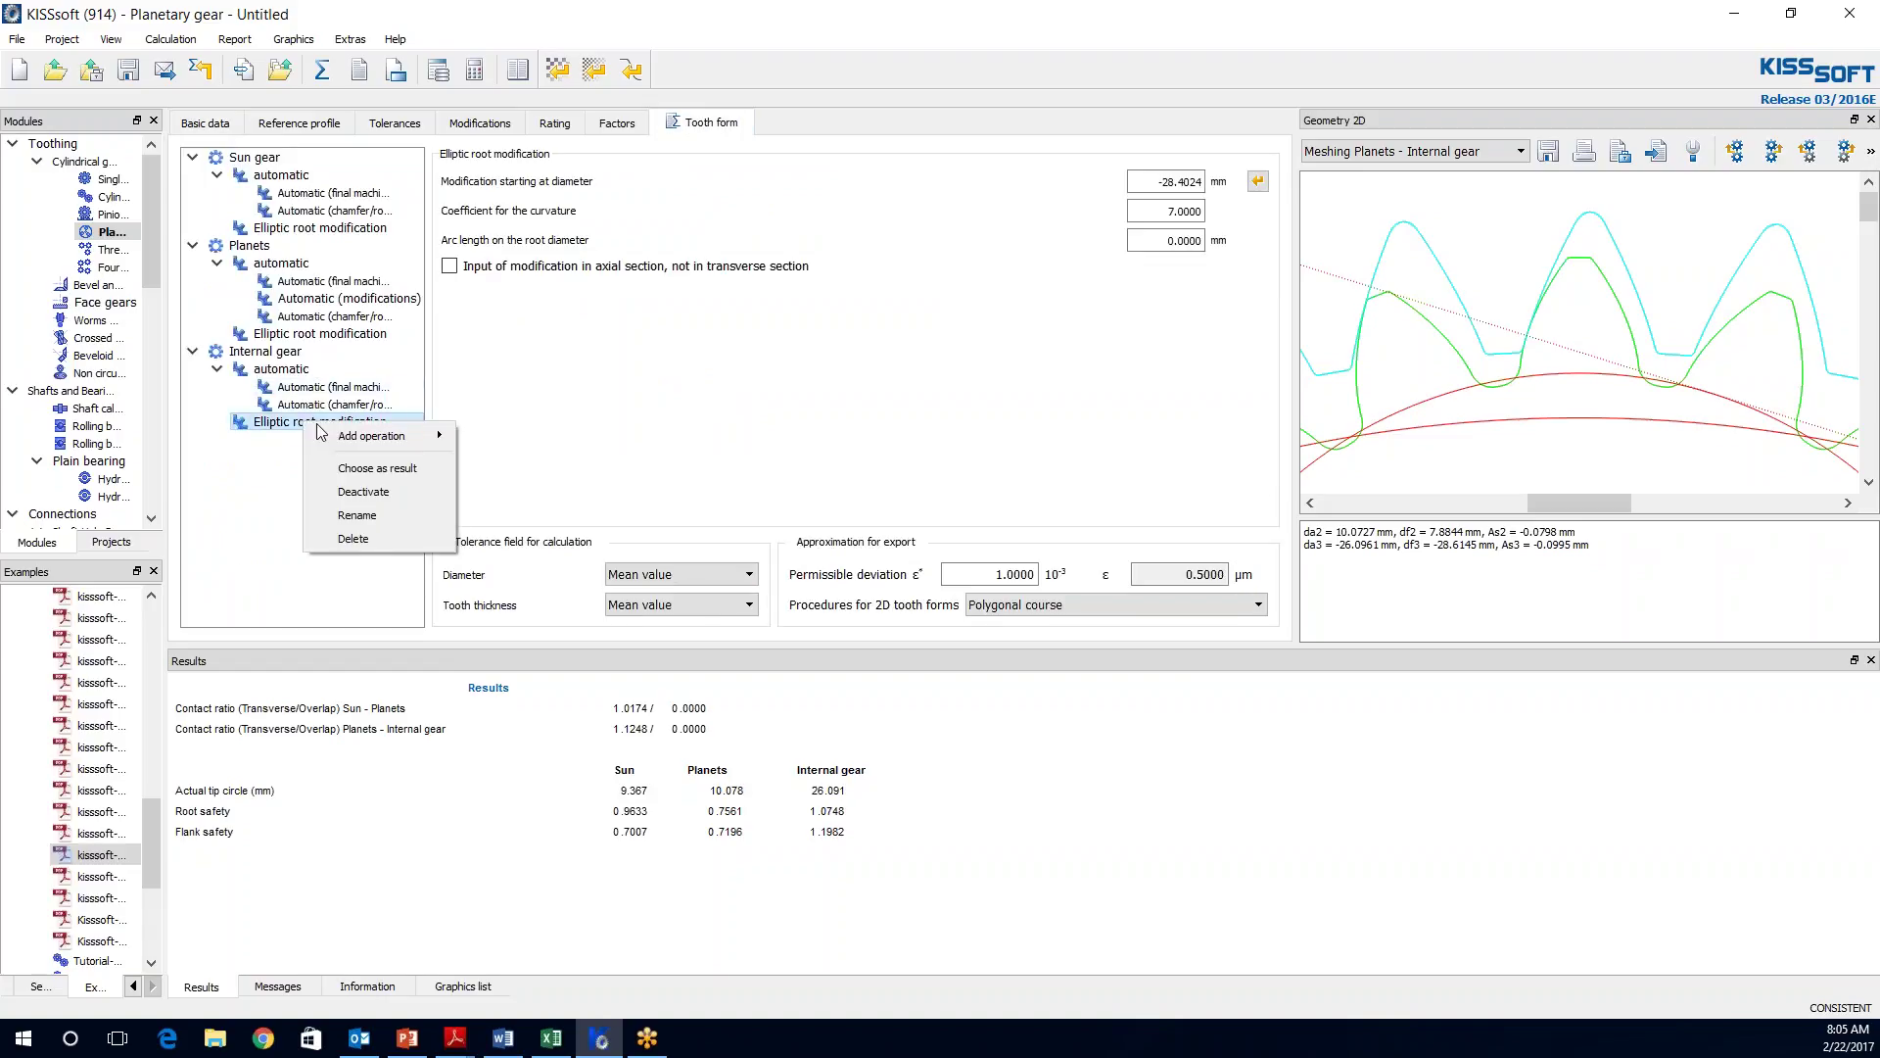
{"action": "left_click", "coordinate": [368, 537]}
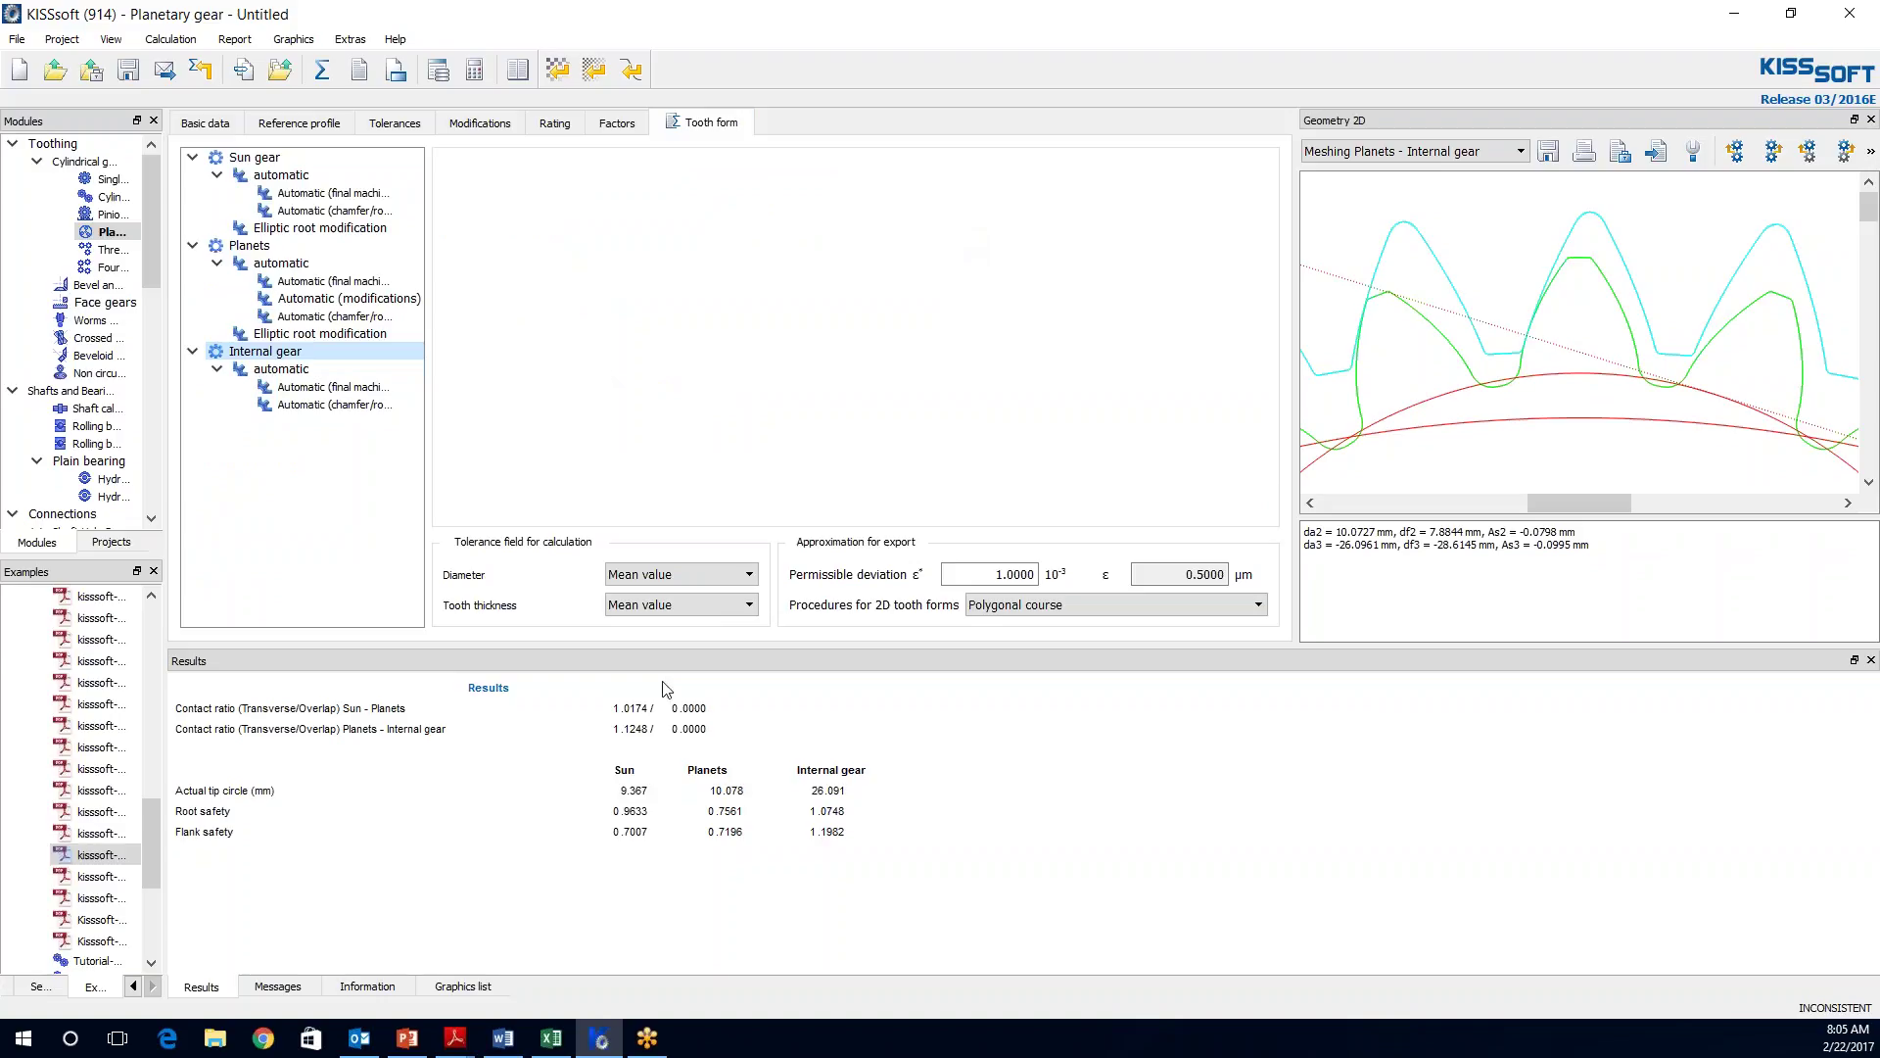
{"action": "left_click", "coordinate": [316, 82]}
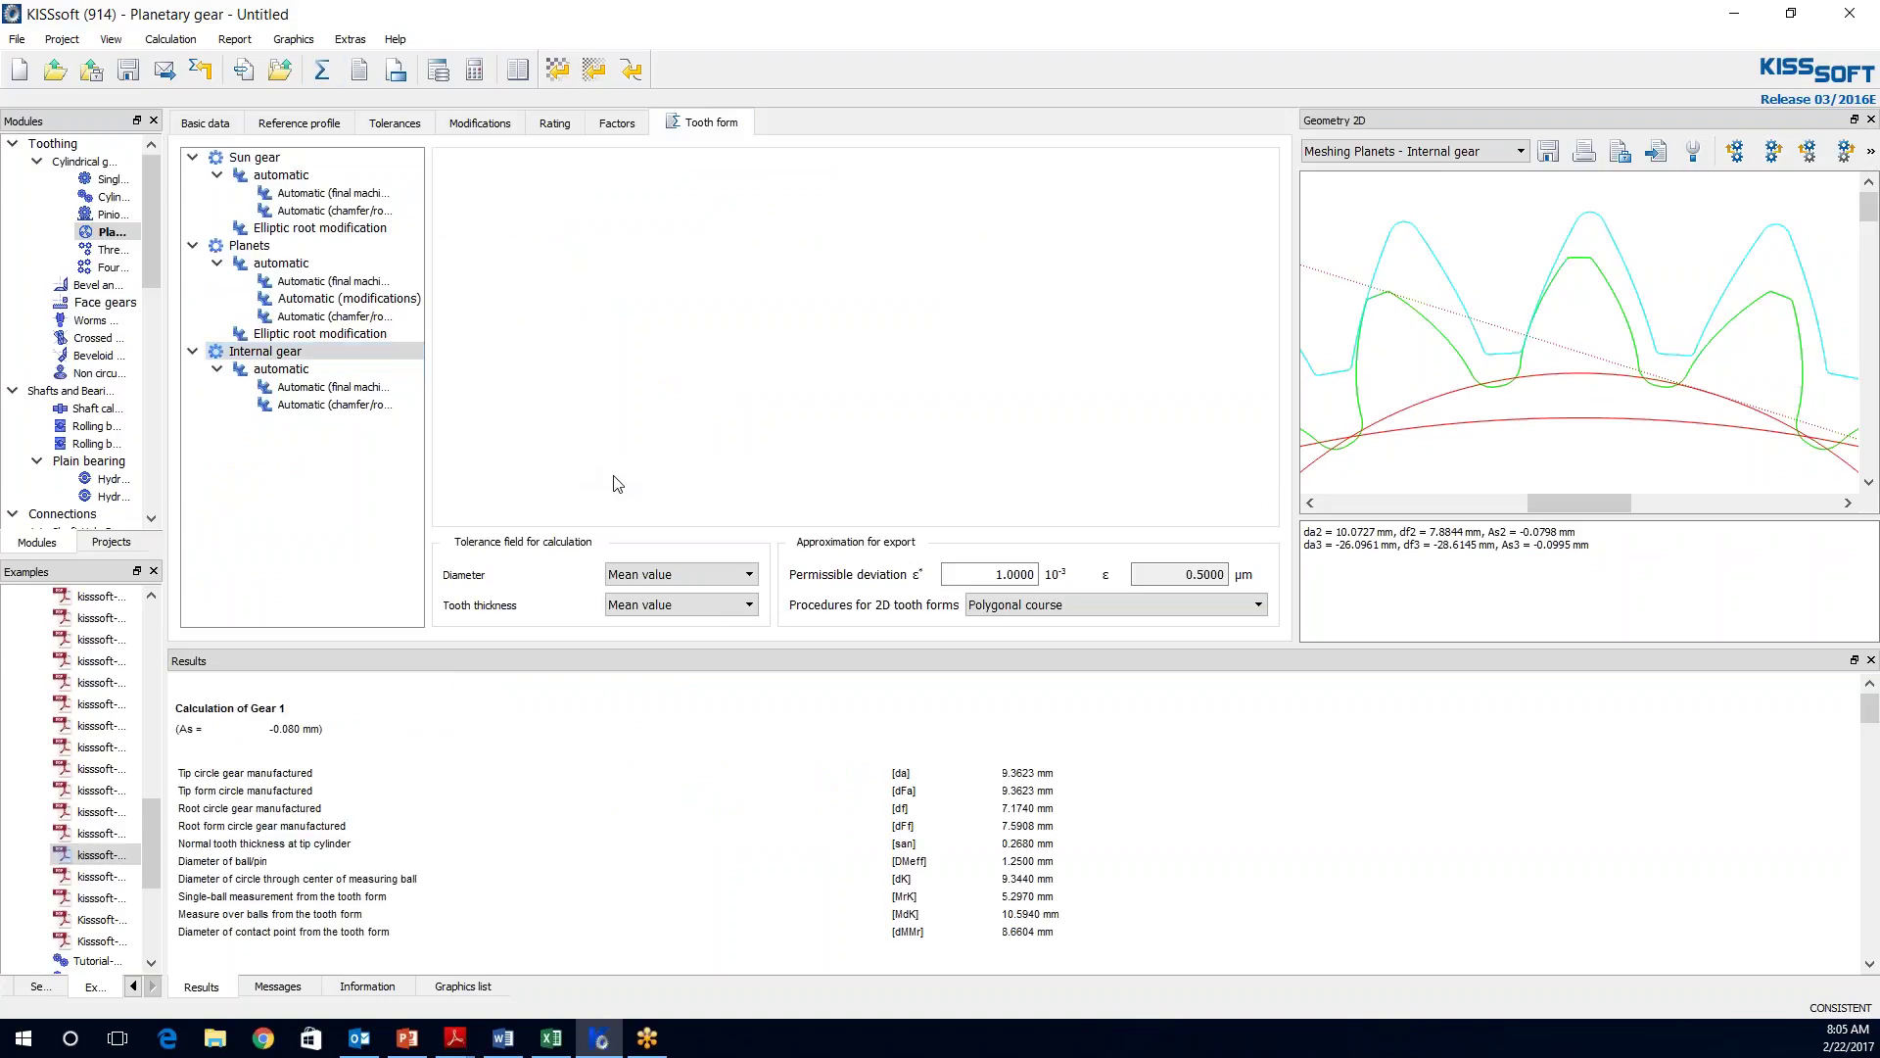
{"action": "left_click", "coordinate": [206, 123]}
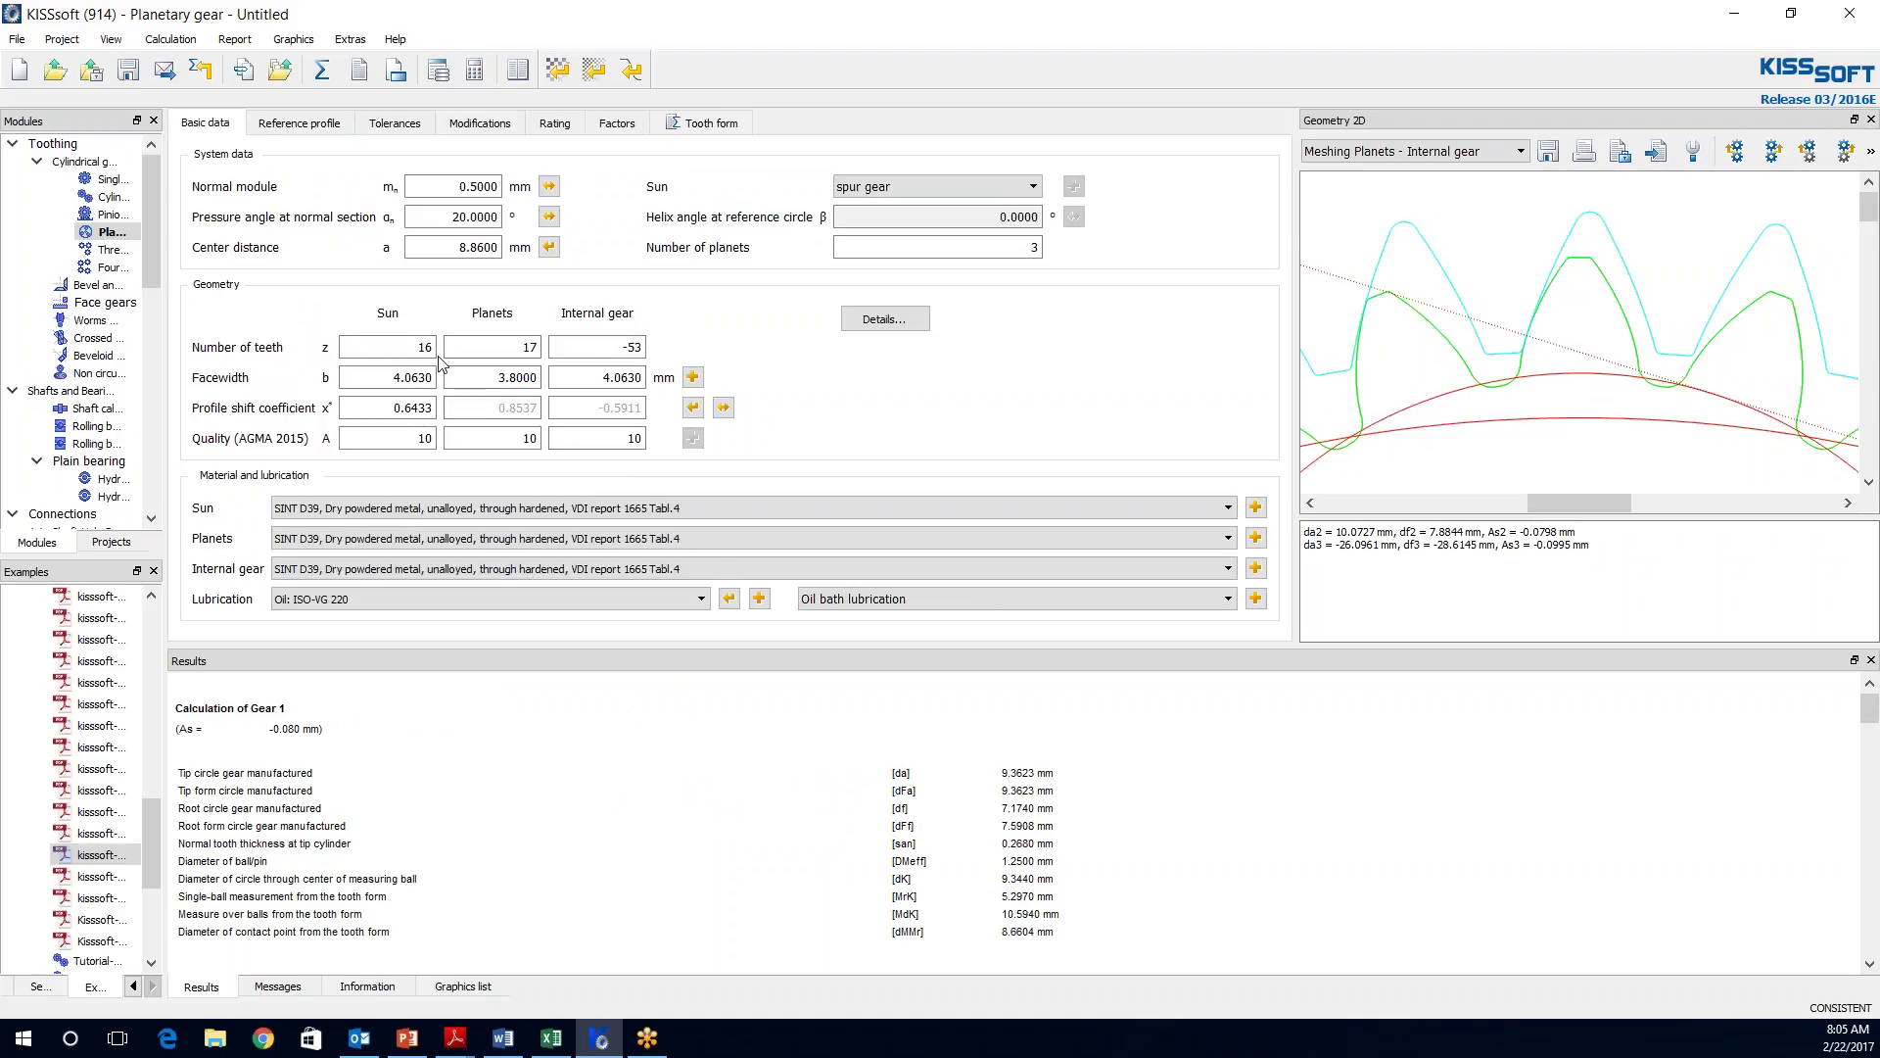
{"action": "left_click", "coordinate": [321, 70]}
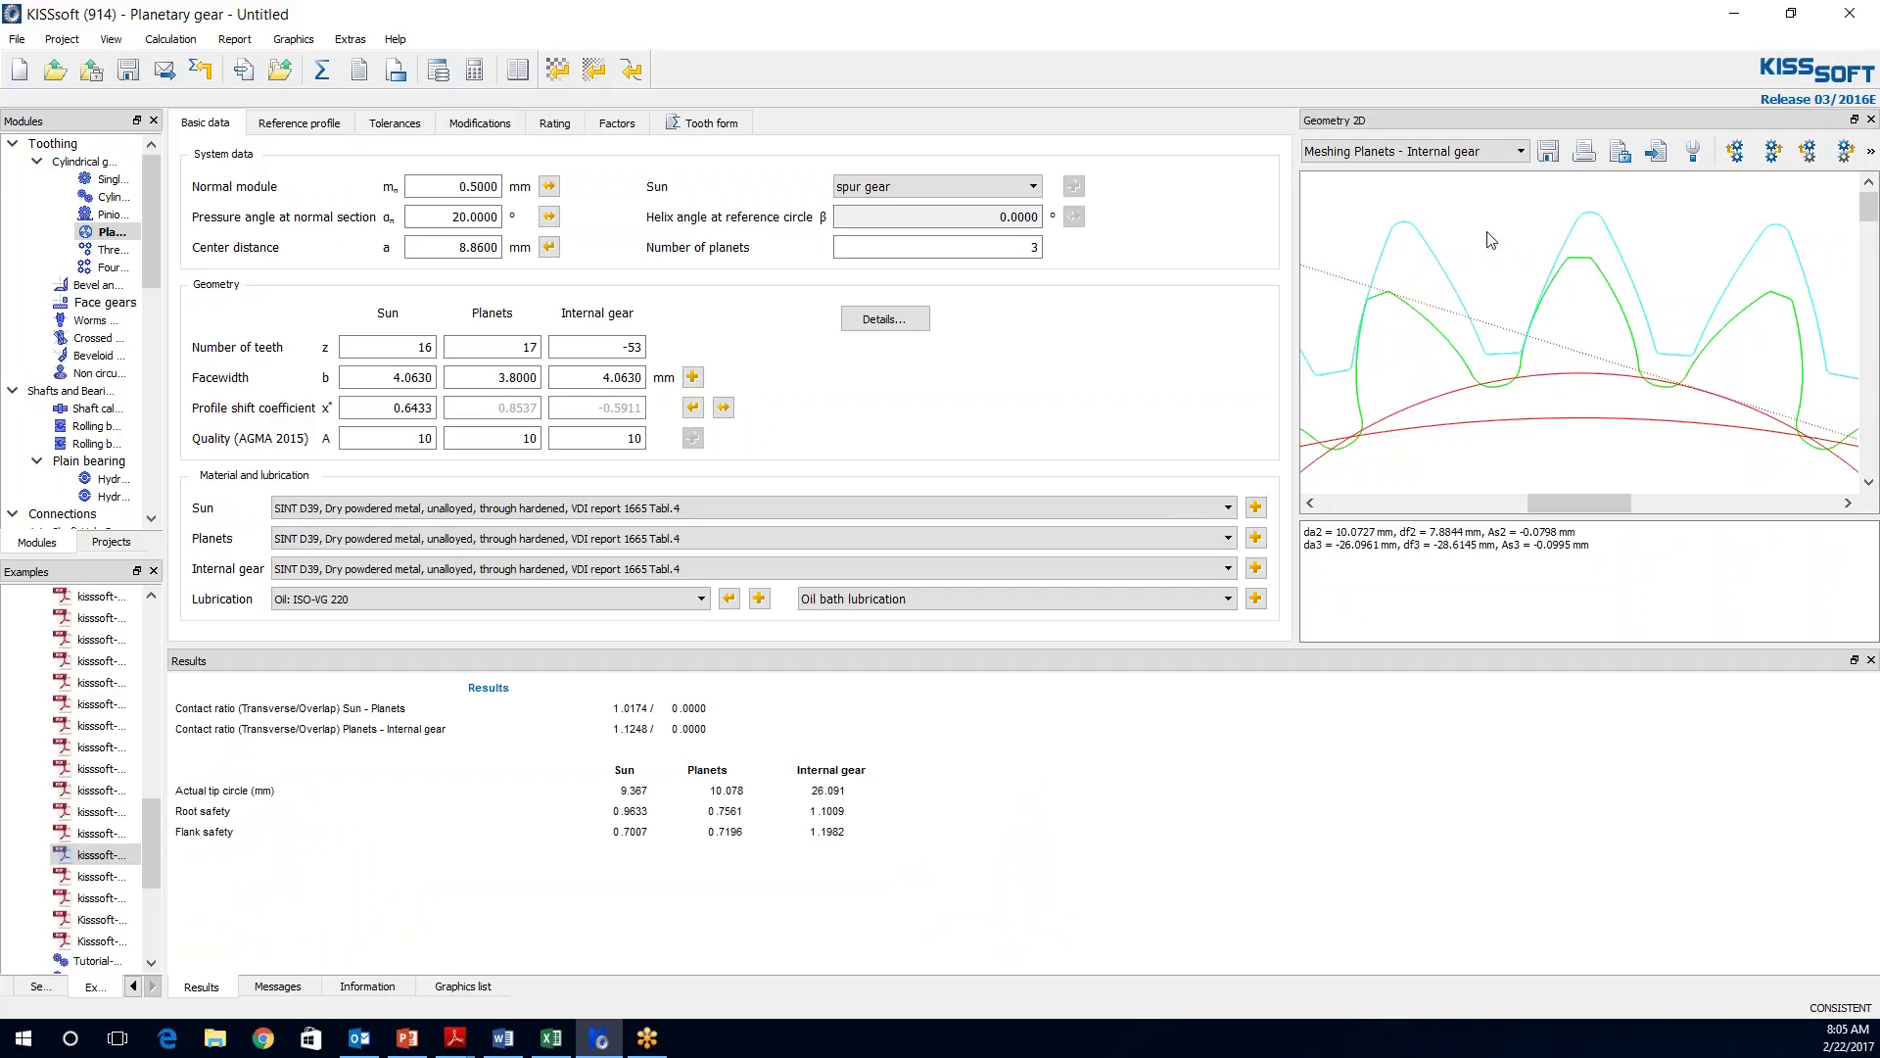
- Float the Geometry 2D view in its own window, enlarge it, and show its properties panel
{"action": "double_click", "coordinate": [1412, 117]}
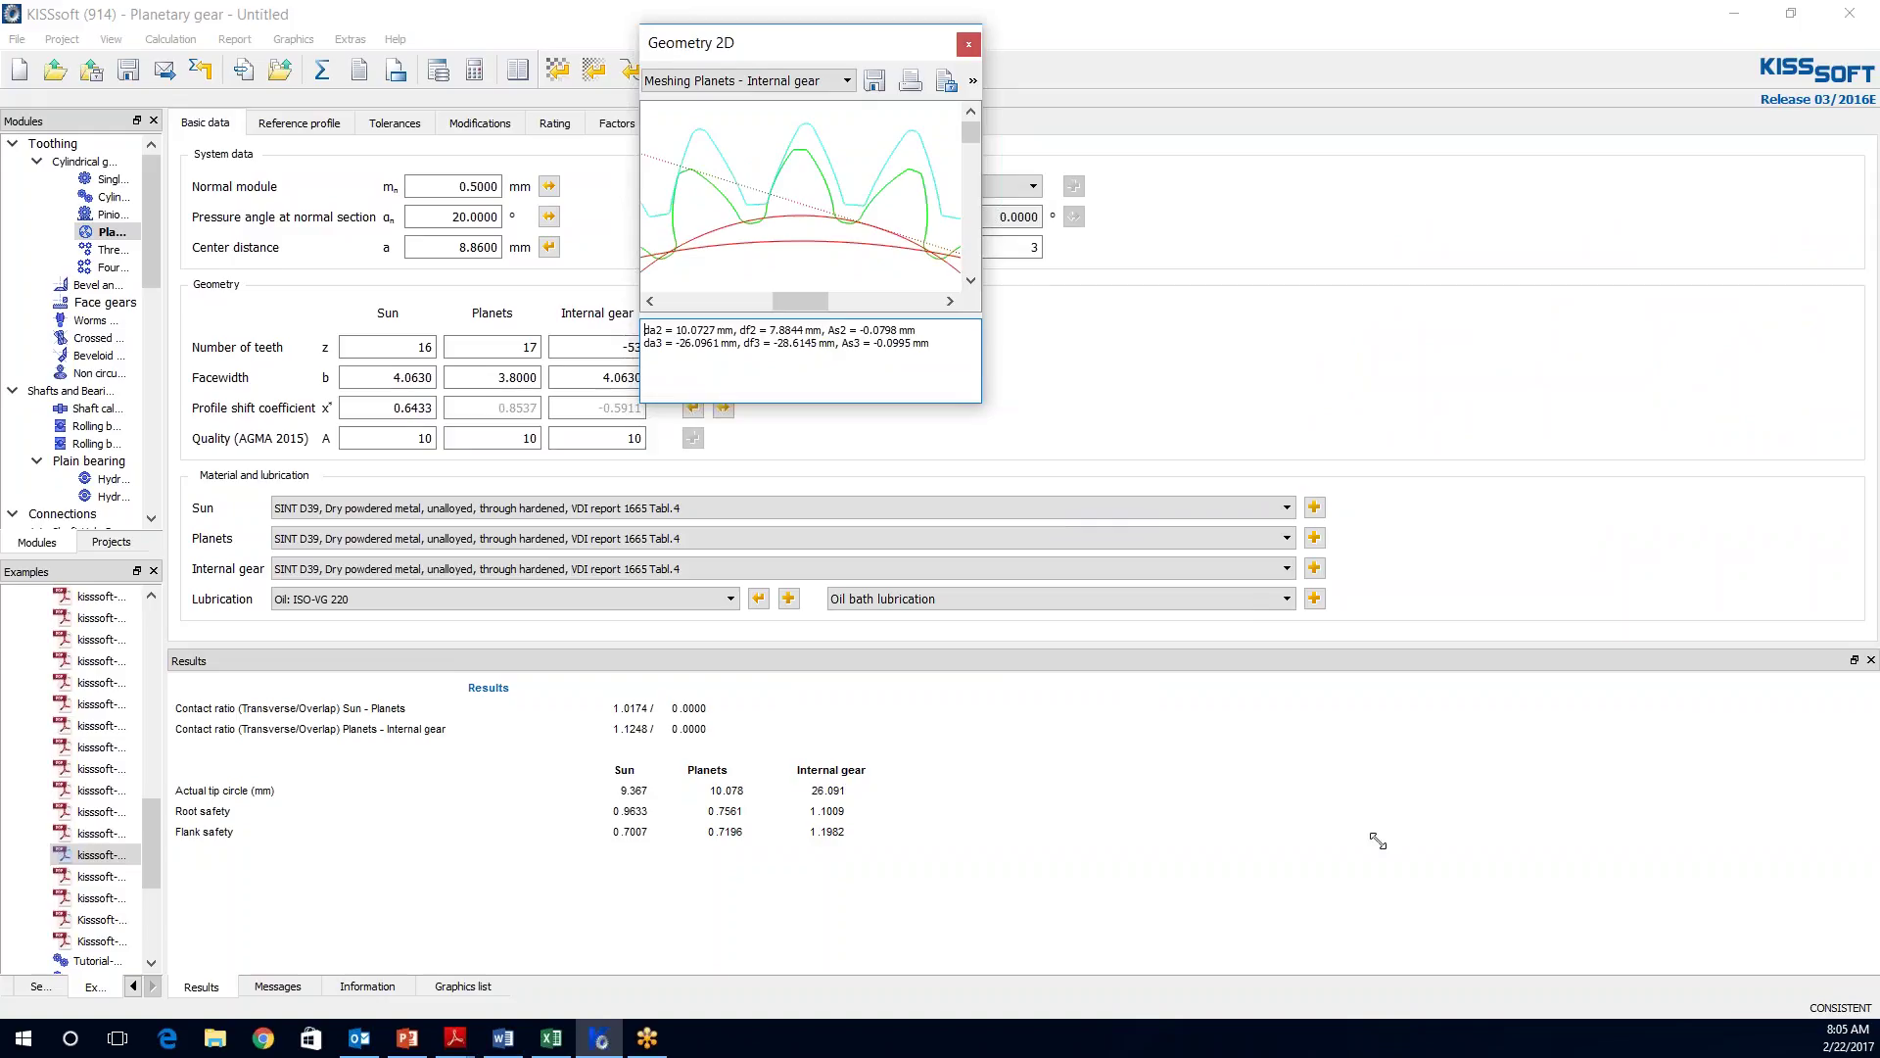
{"action": "left_click_drag", "start_coordinate": [1378, 841], "coordinate": [1533, 897]}
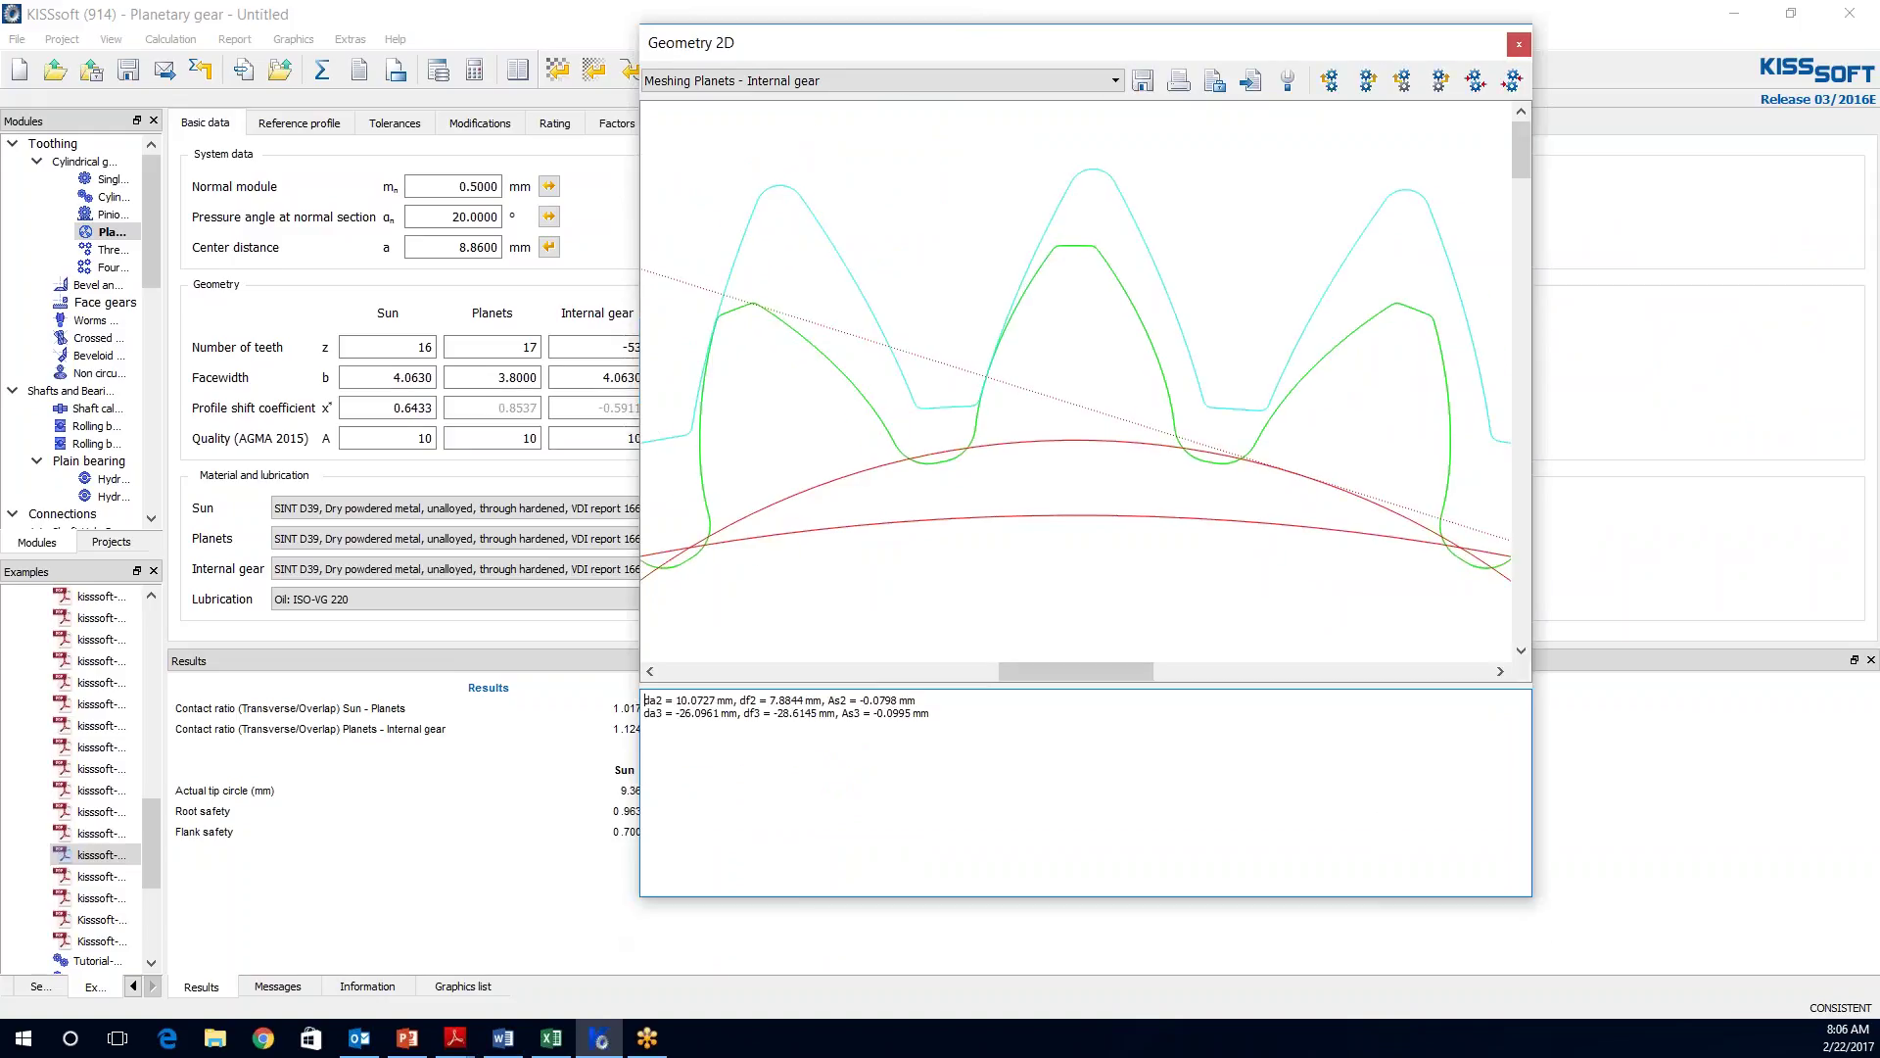
{"action": "left_click_drag", "start_coordinate": [172, 957], "coordinate": [73, 982]}
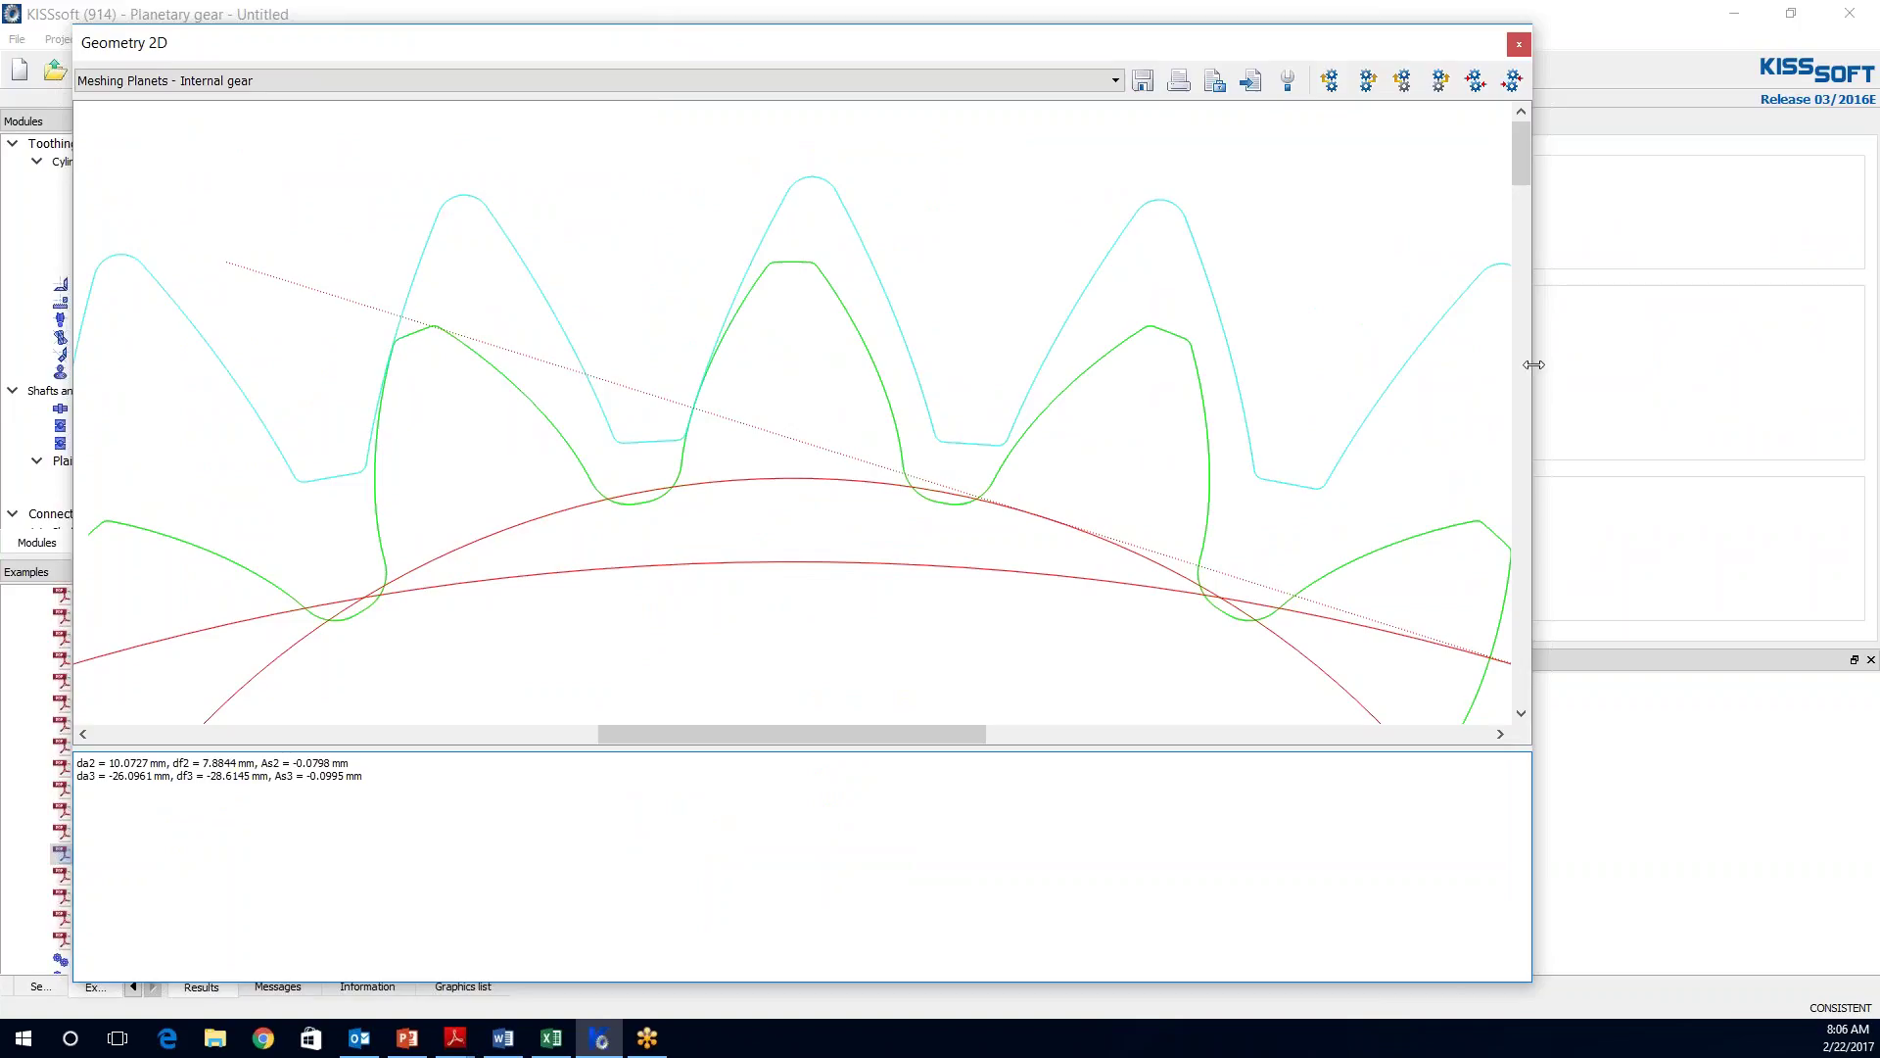
{"action": "left_click_drag", "start_coordinate": [1533, 364], "coordinate": [1686, 364]}
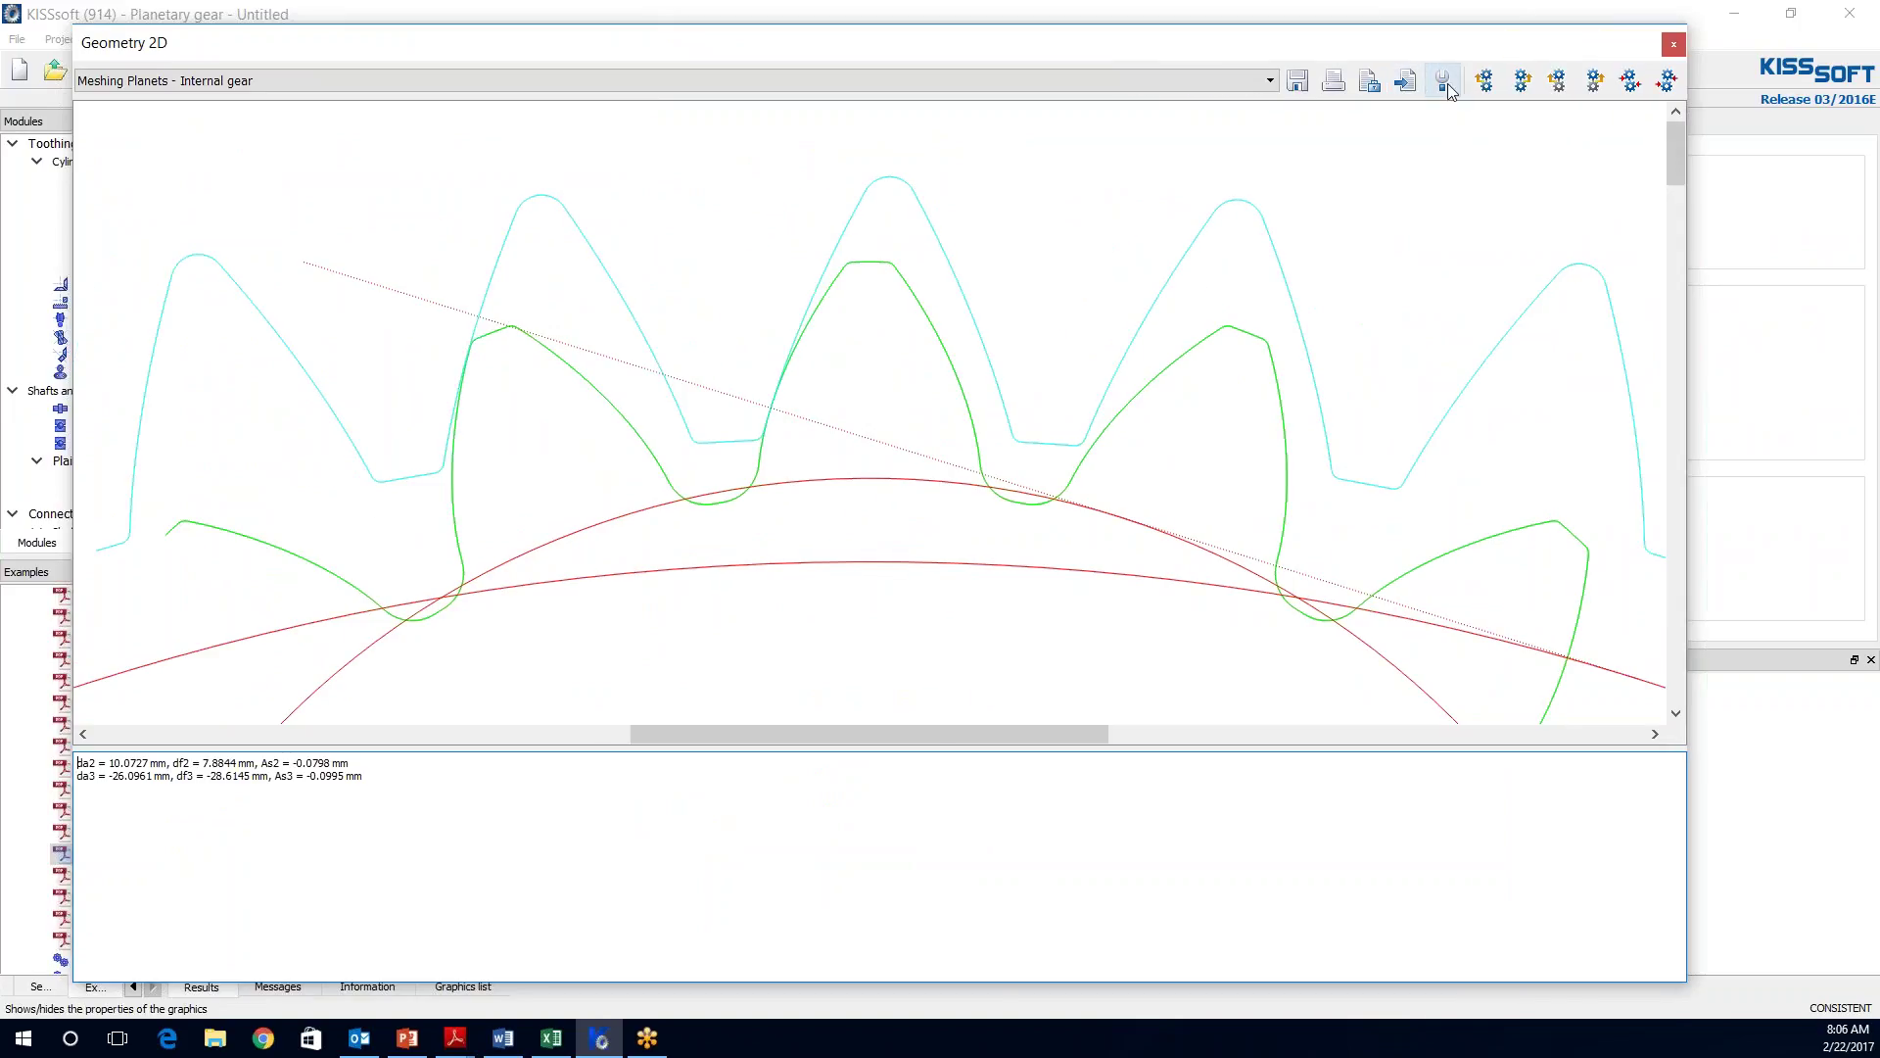
{"action": "left_click", "coordinate": [1445, 82]}
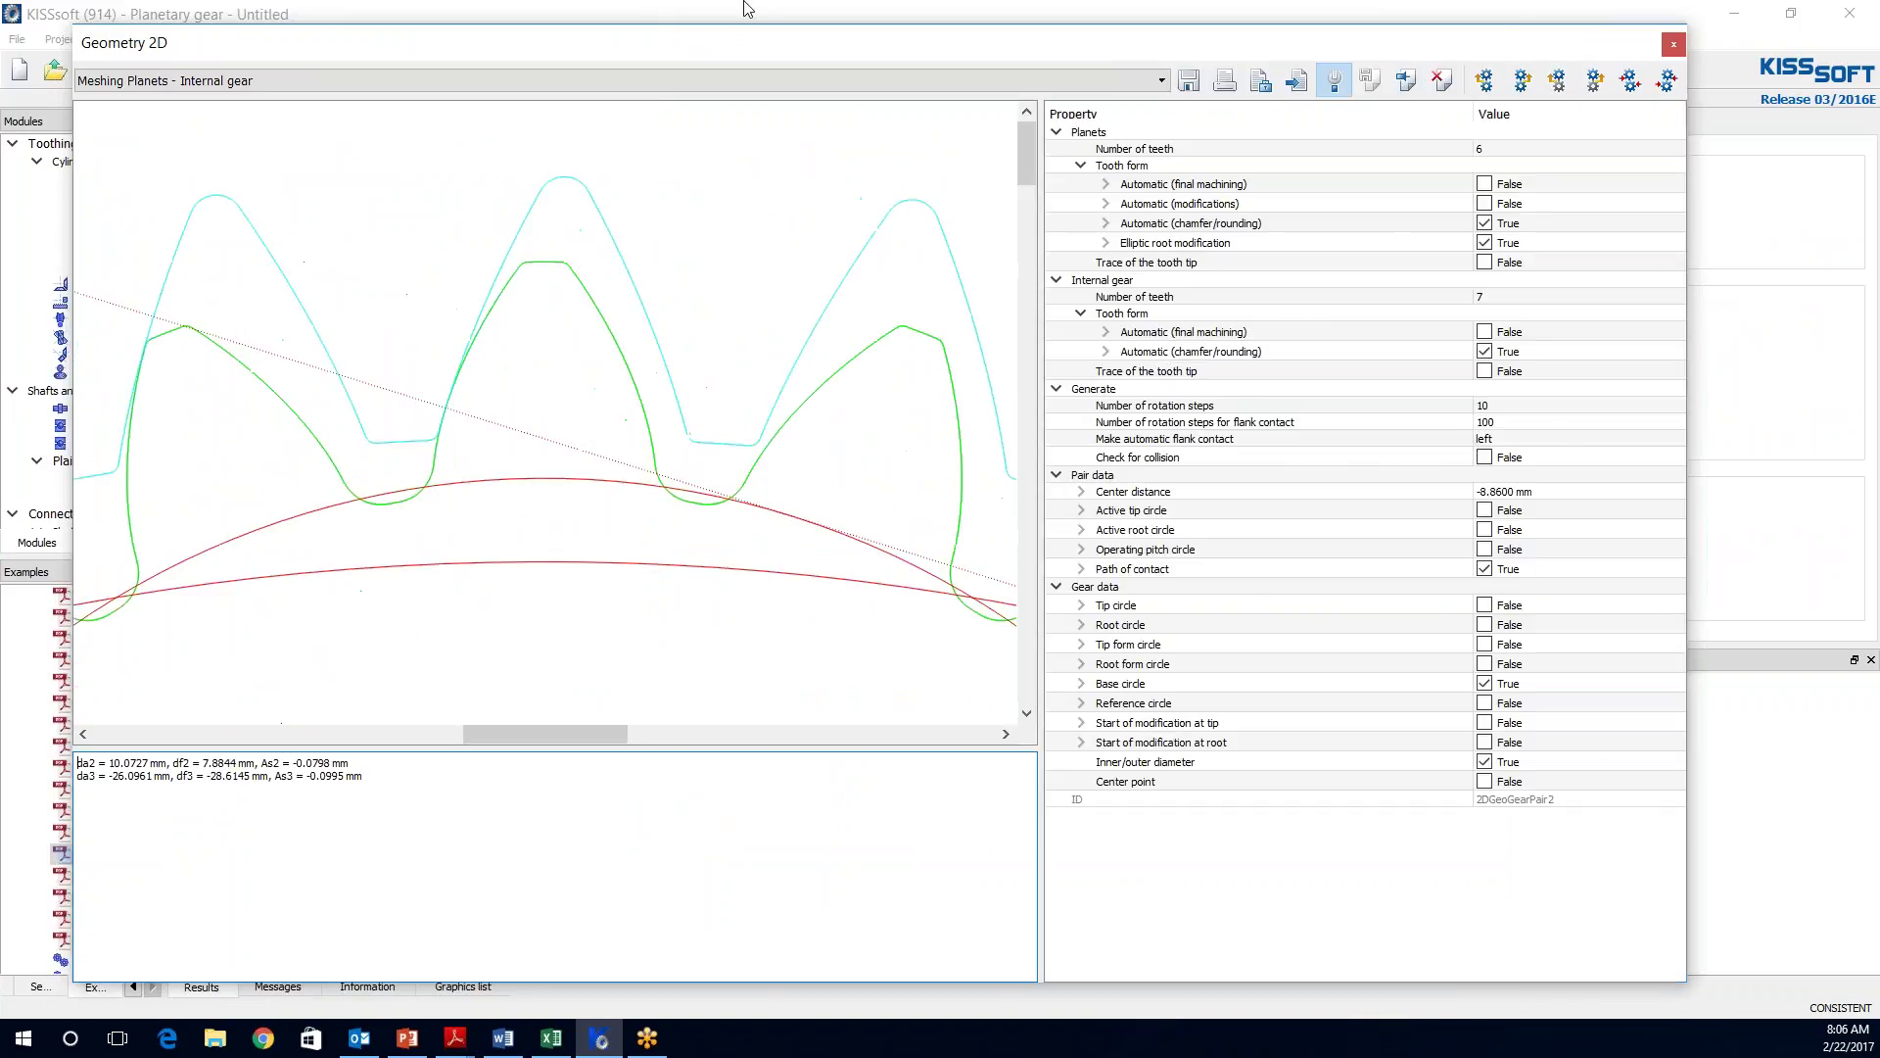
{"action": "left_click_drag", "start_coordinate": [747, 50], "coordinate": [787, 52]}
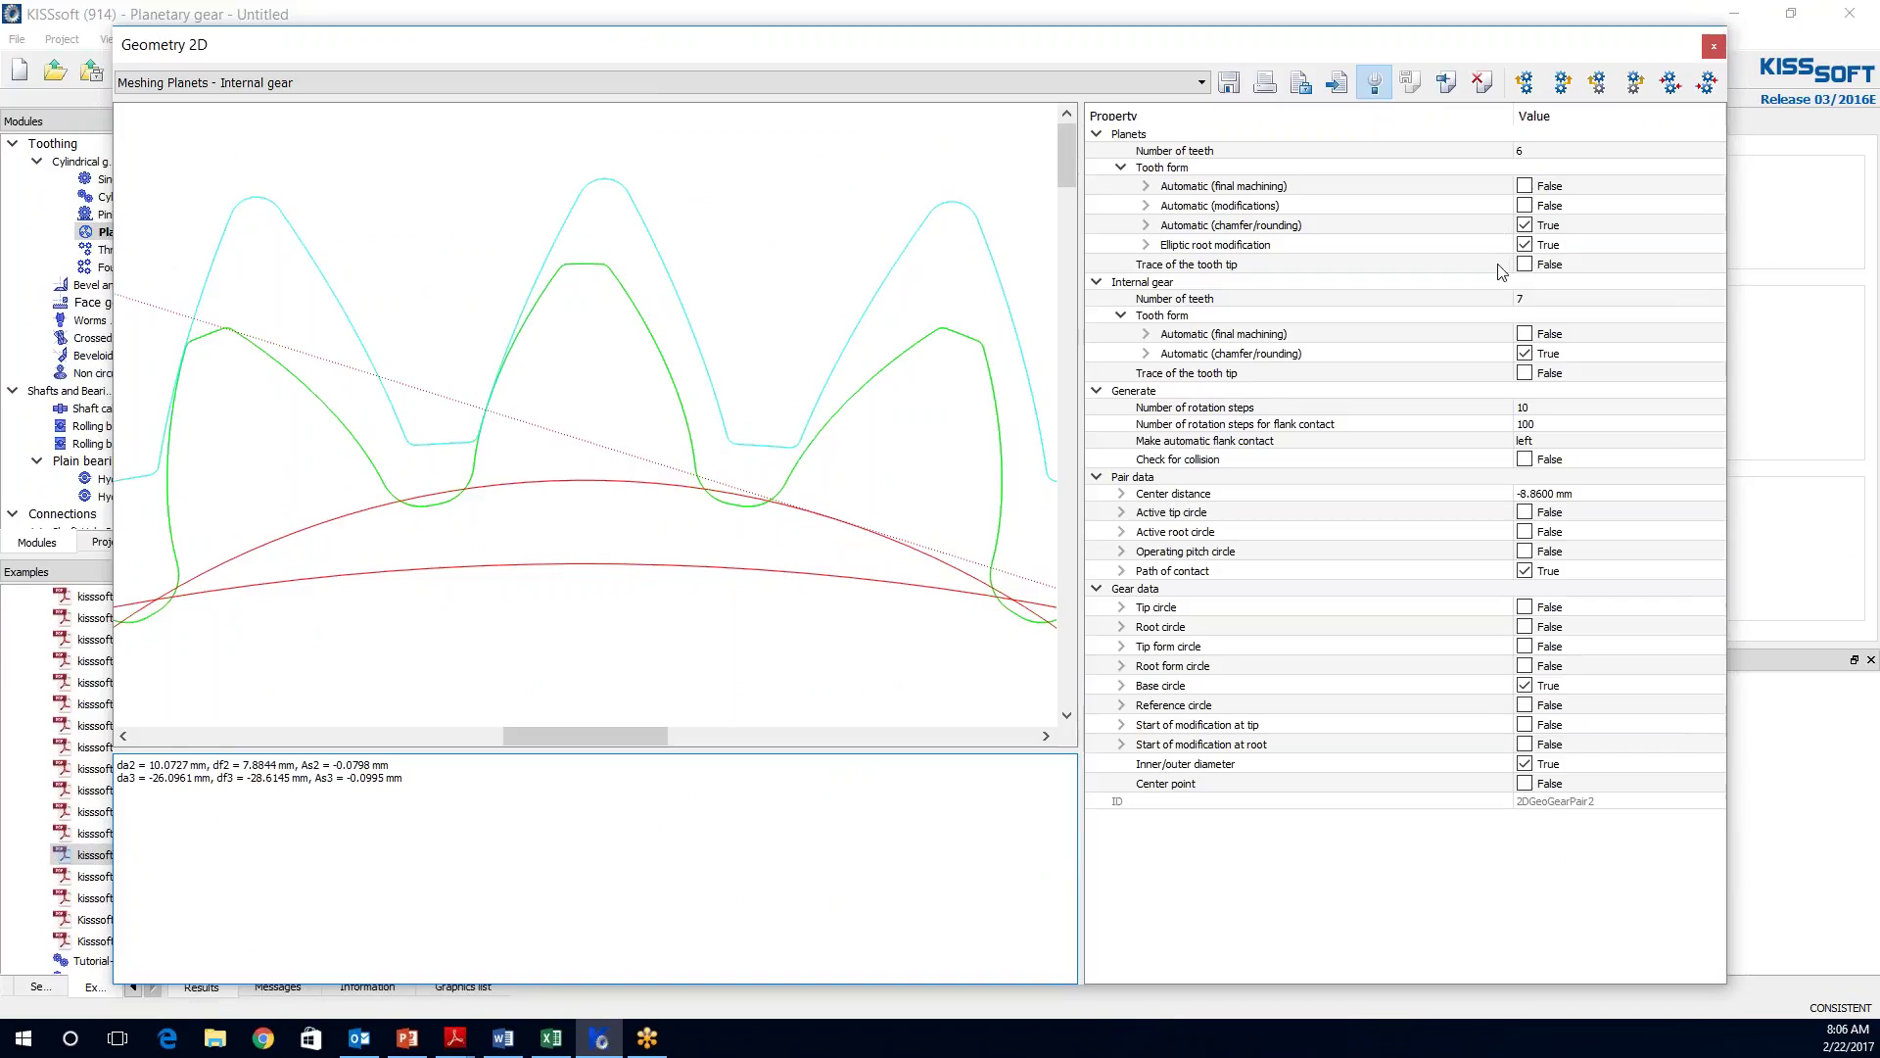
- Hide the planets' elliptic root and chamfer/rounding curves and show their Automatic (final machining) form
{"action": "left_click", "coordinate": [1523, 247]}
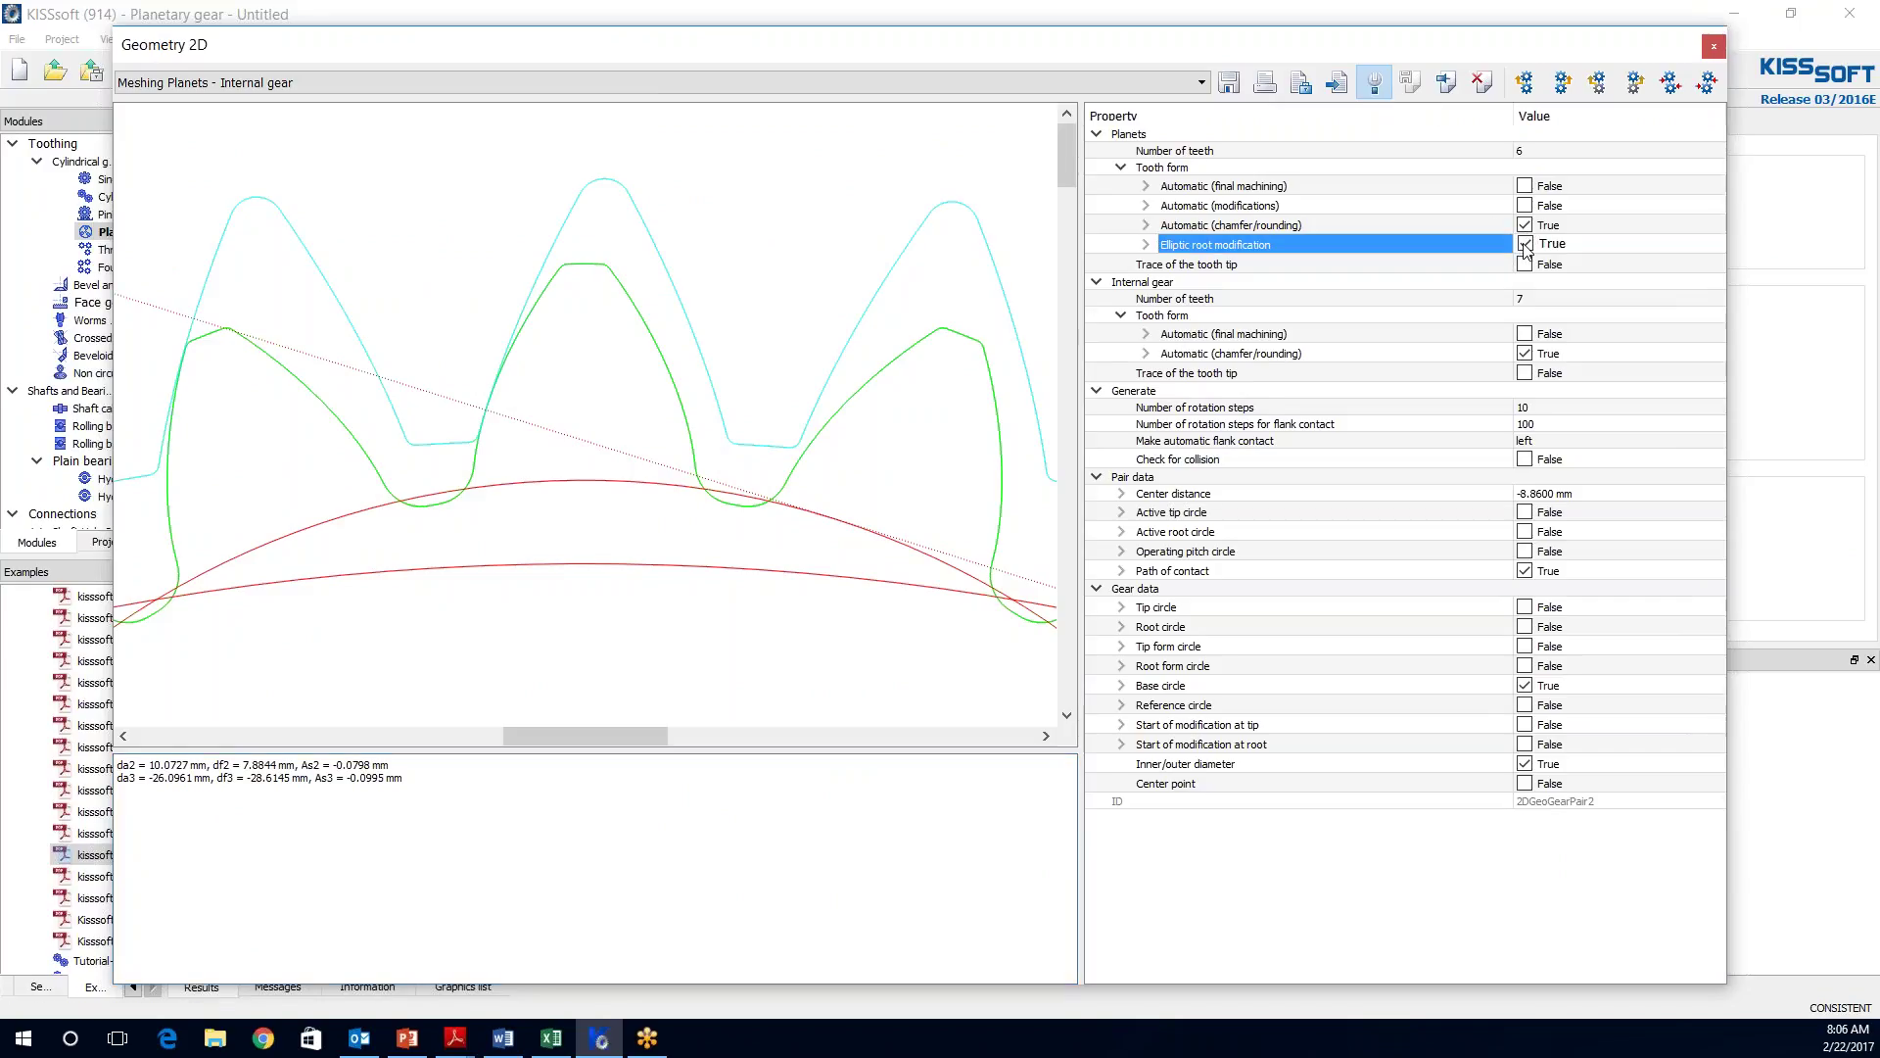
{"action": "left_click", "coordinate": [1525, 245]}
{"action": "left_click", "coordinate": [1526, 227]}
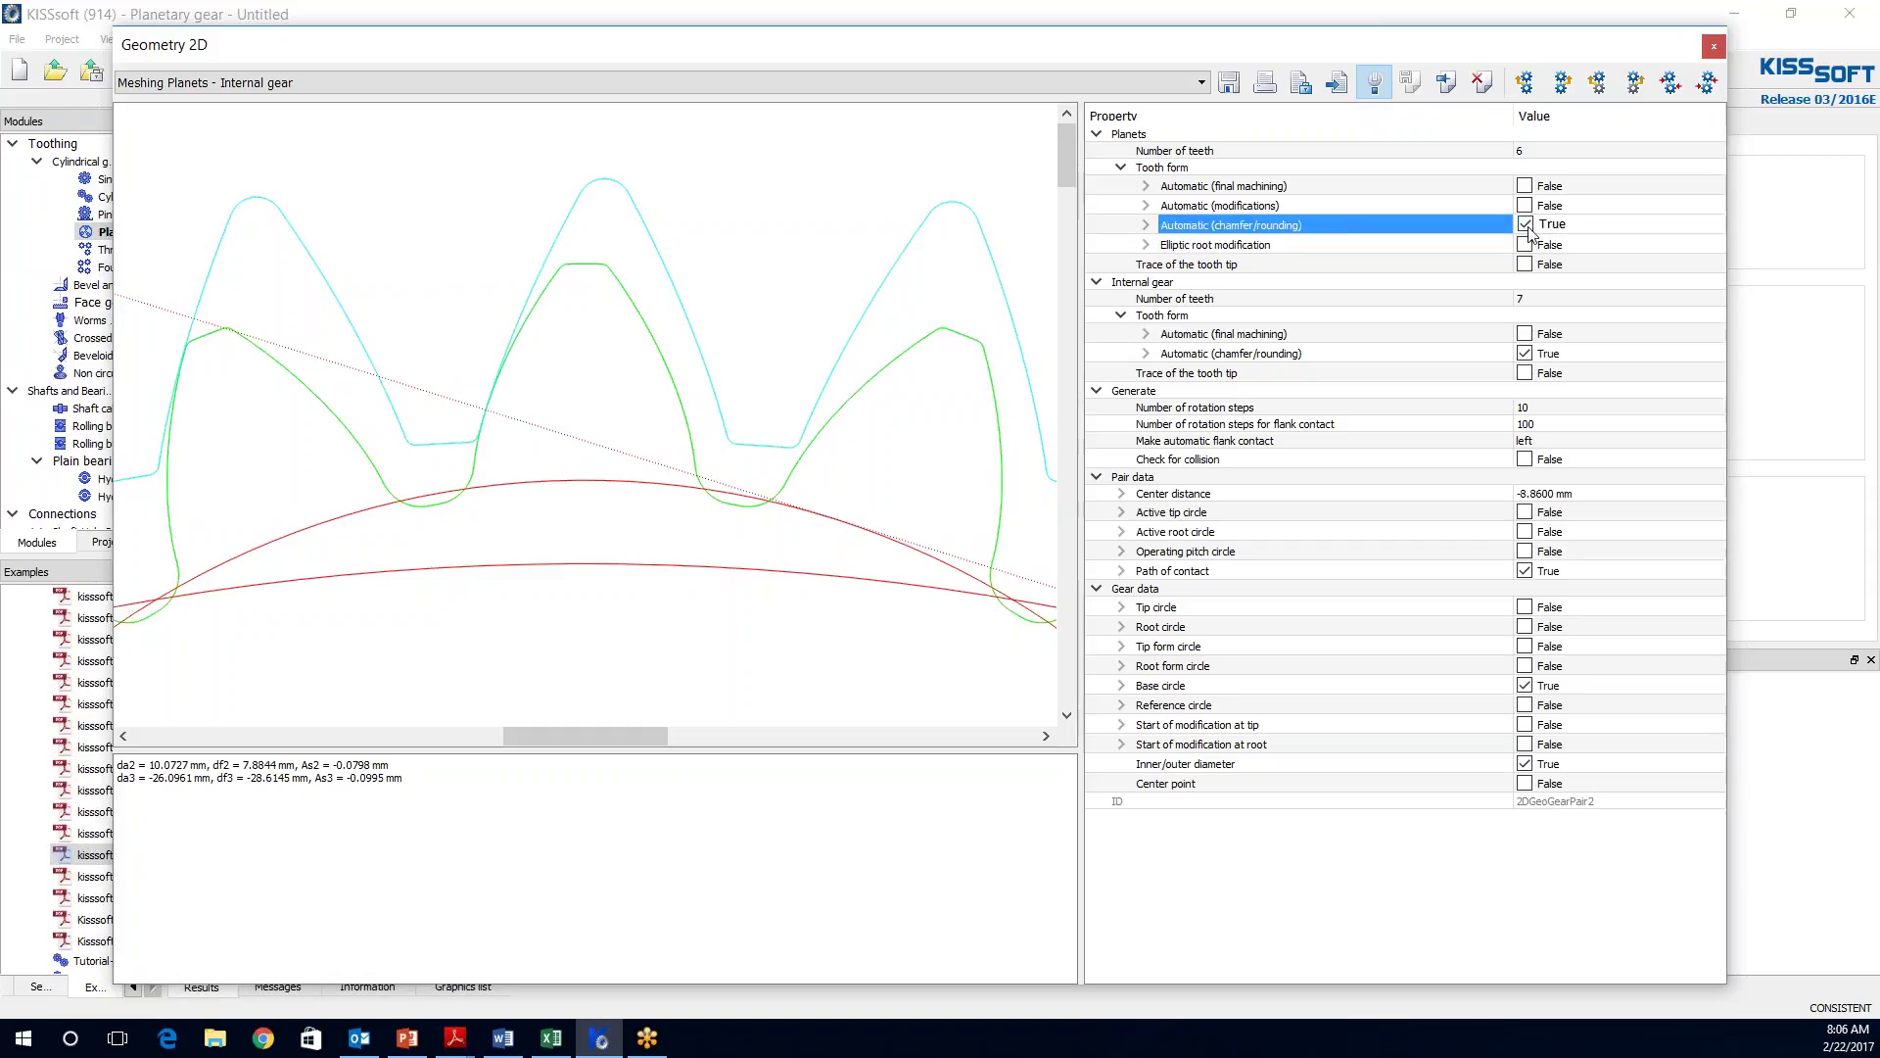
{"action": "left_click", "coordinate": [1525, 225]}
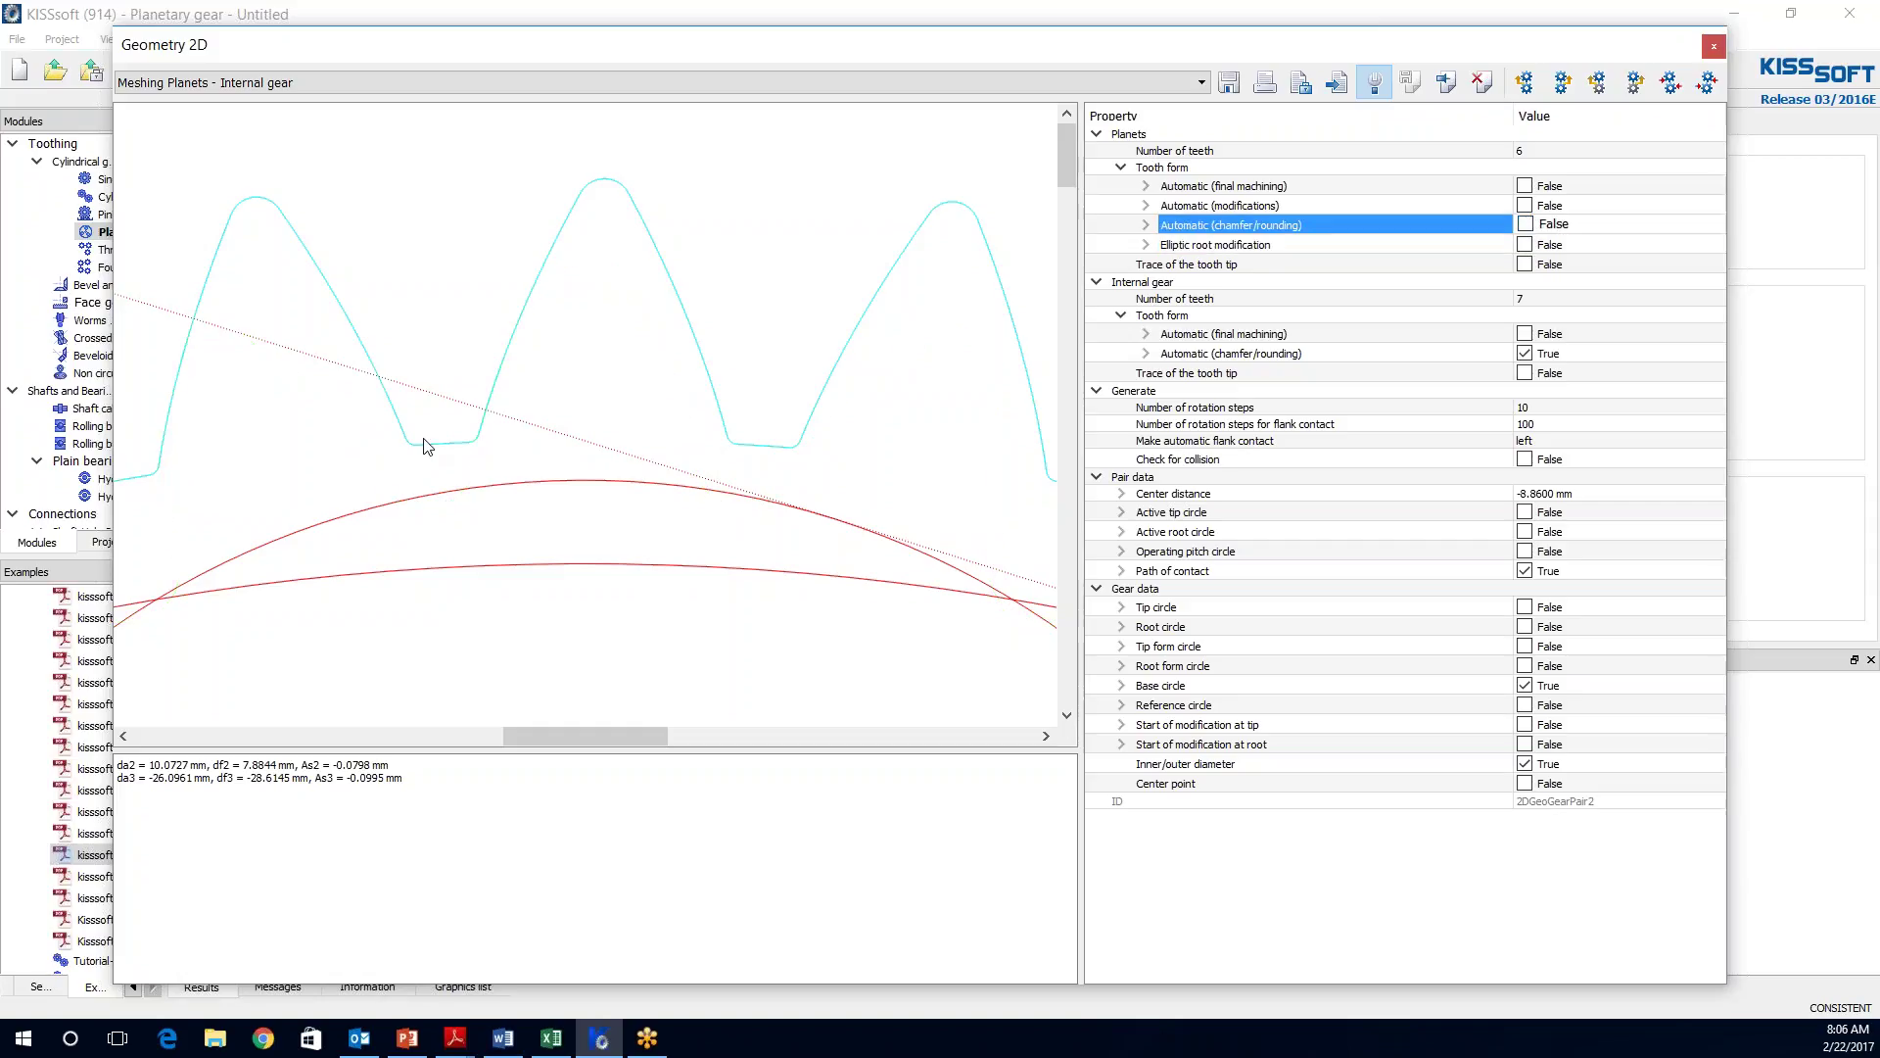
{"action": "scroll", "coordinate": [809, 519], "scroll_direction": "down", "scroll_amount": 3}
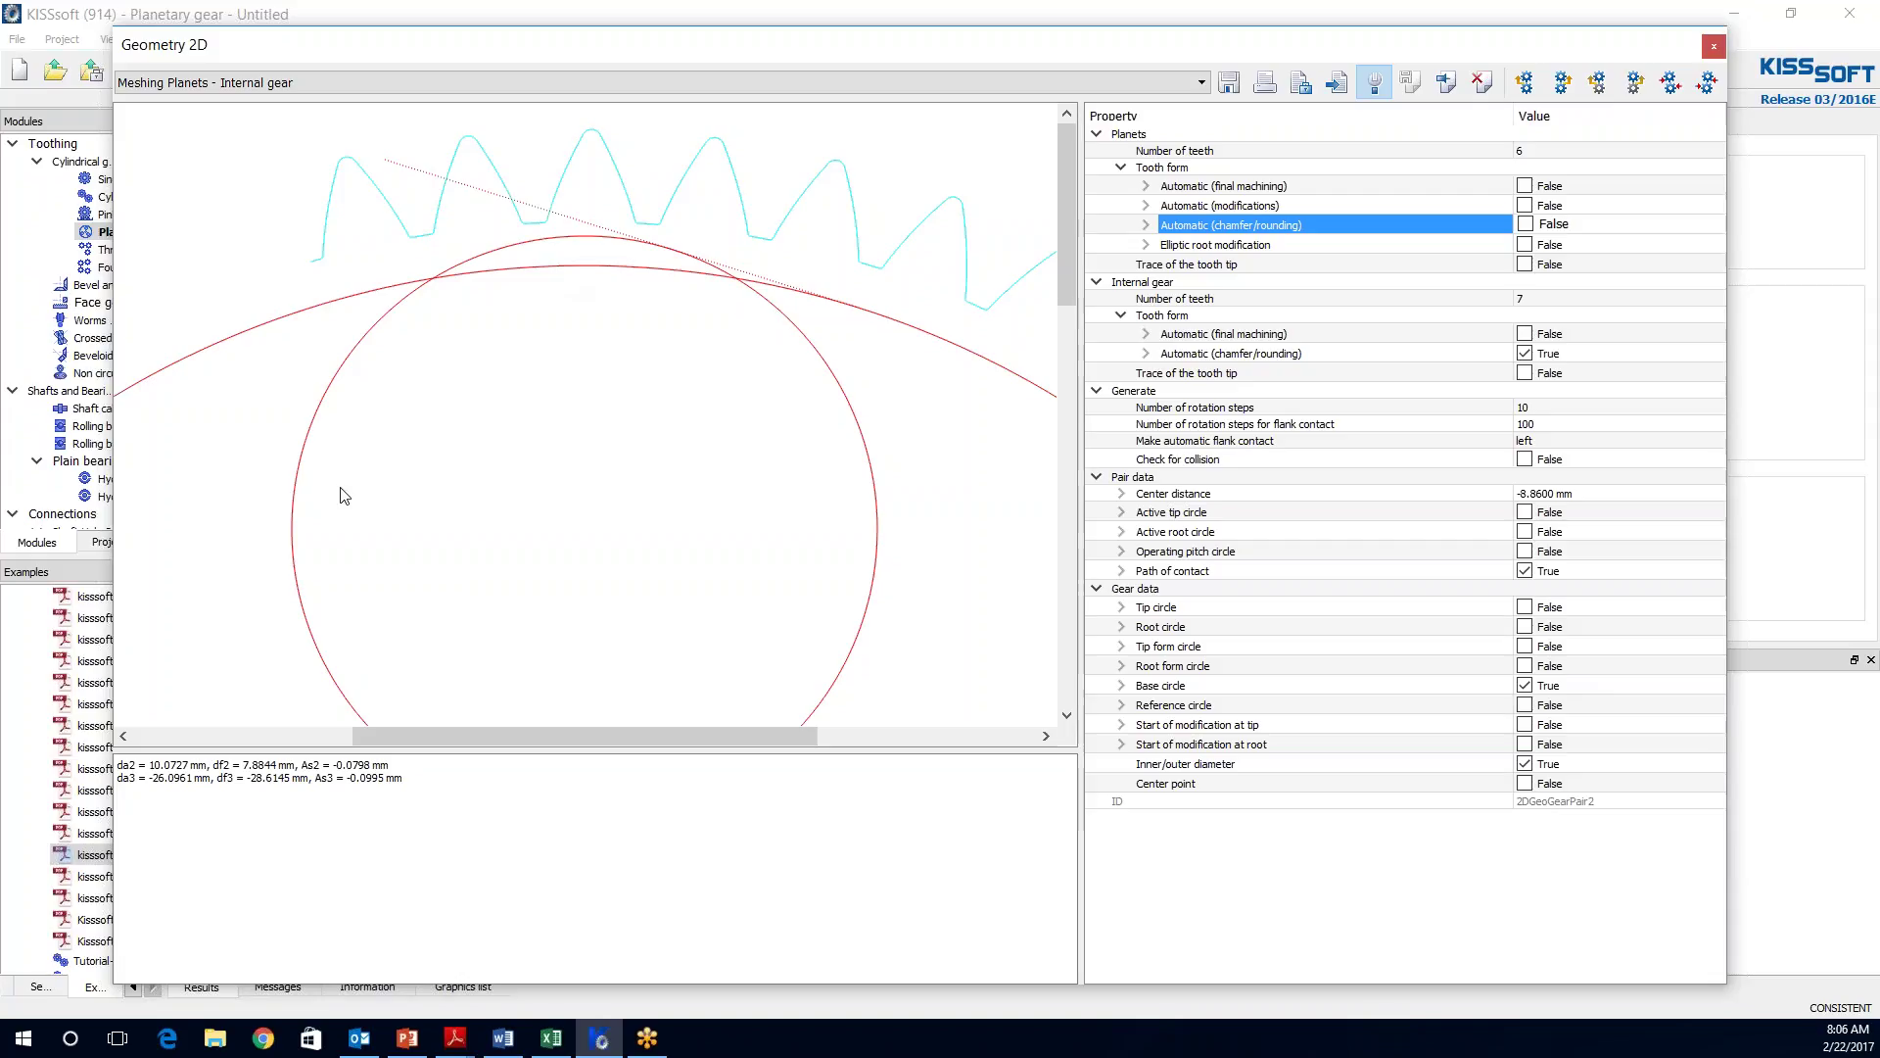
{"action": "scroll", "coordinate": [935, 347], "scroll_direction": "down", "scroll_amount": 2}
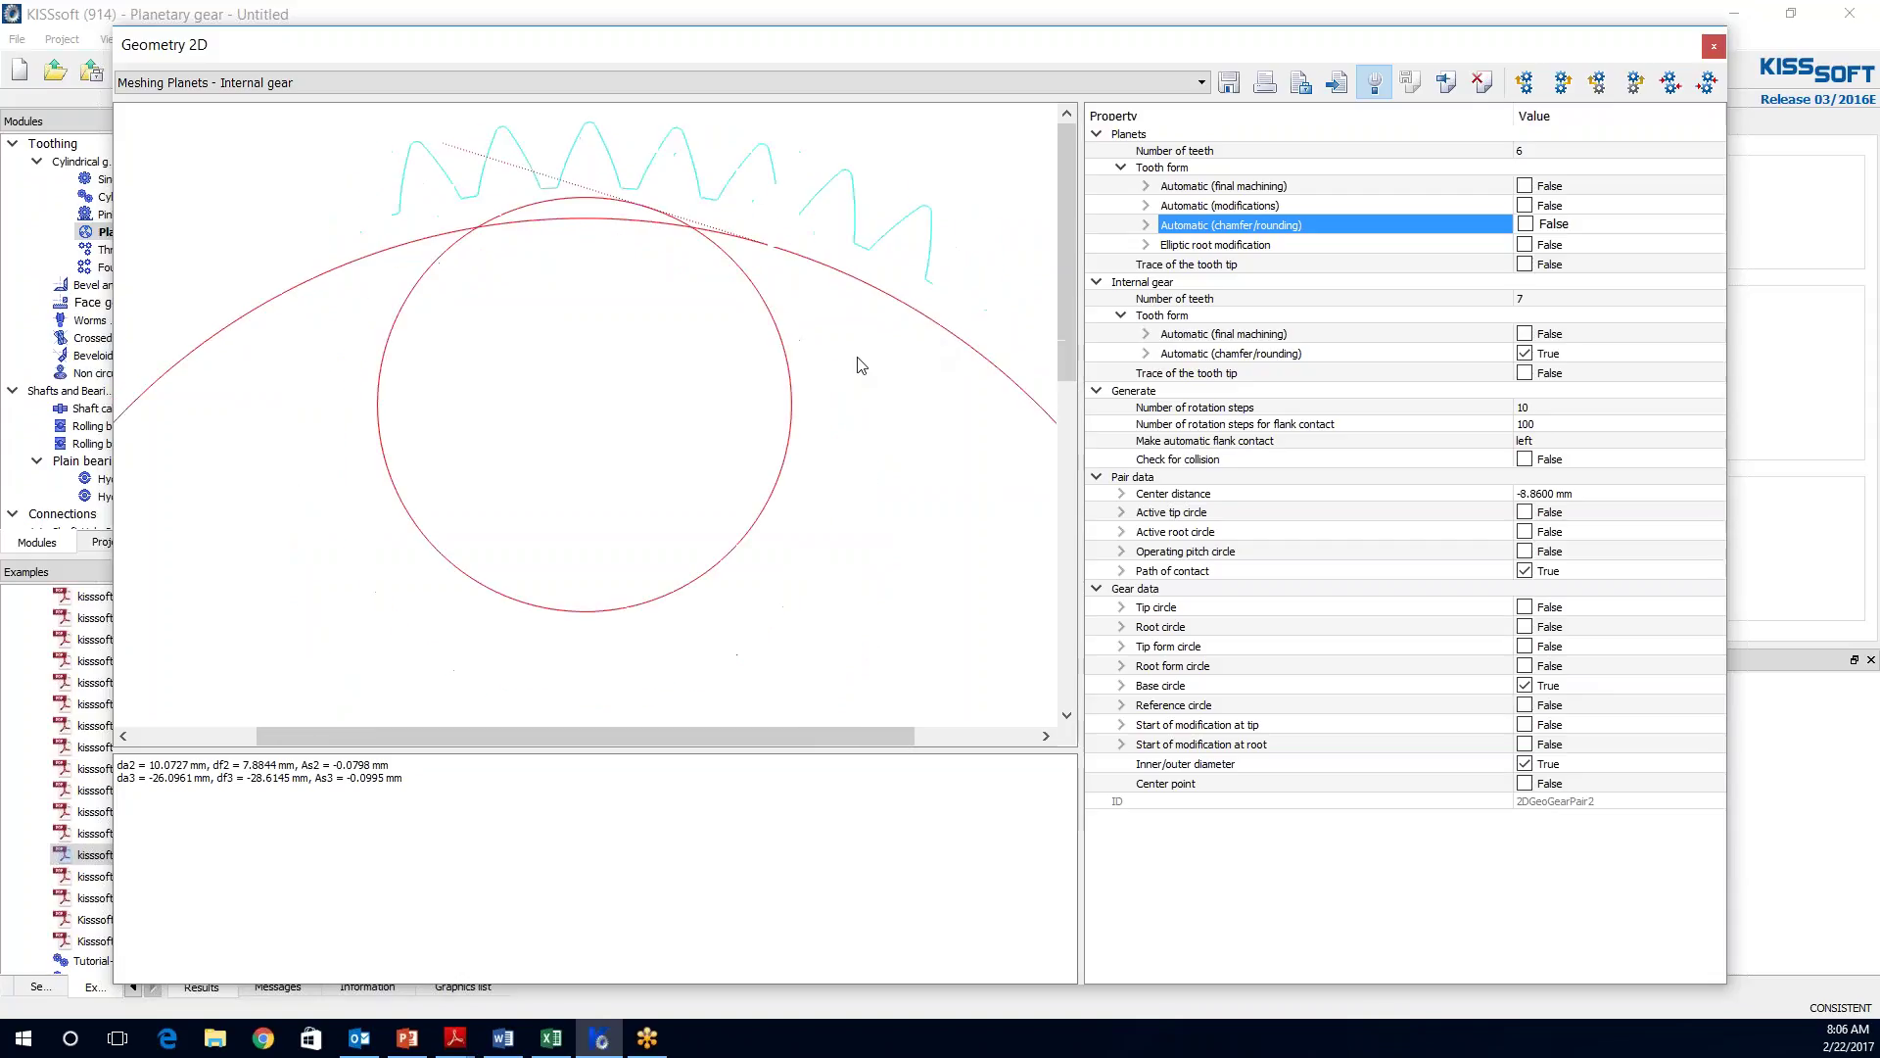
{"action": "left_click", "coordinate": [1526, 189]}
{"action": "left_click", "coordinate": [1525, 187]}
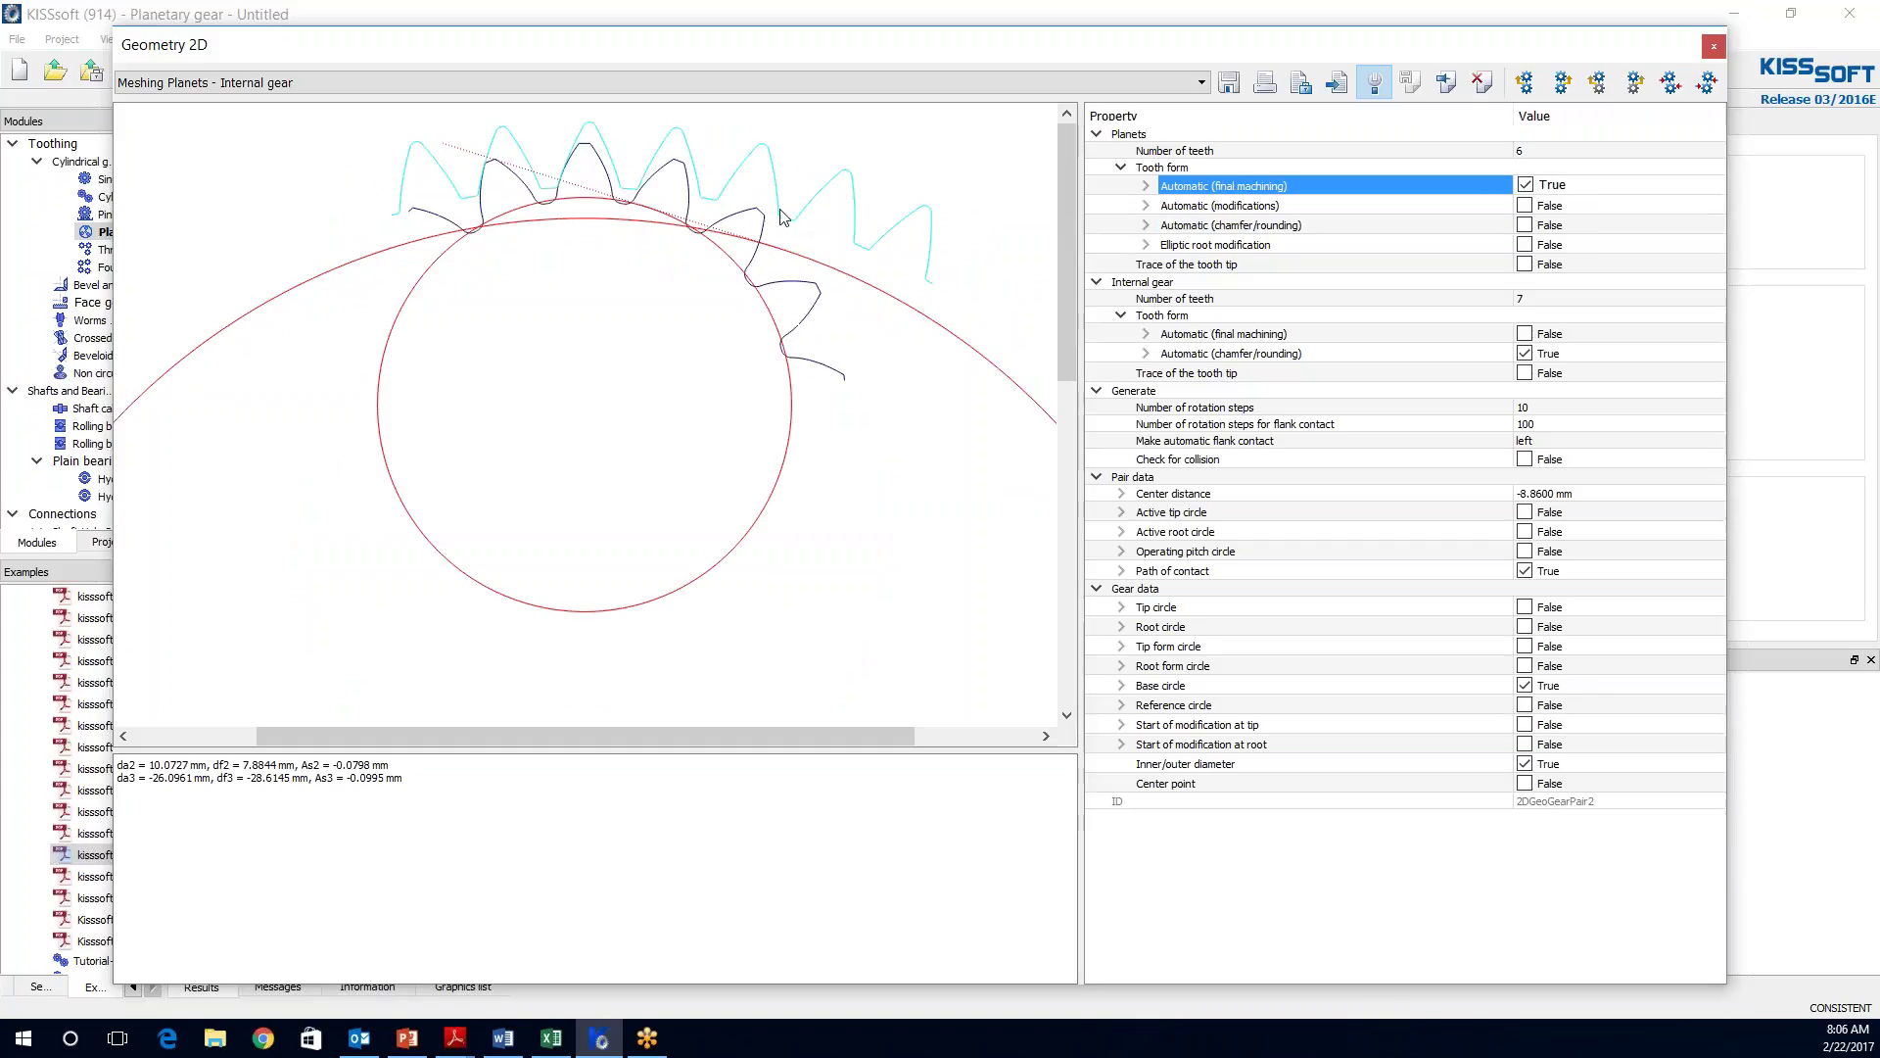
- Tick Automatic (modifications) under Planets > Tooth form so that outline is drawn too
{"action": "scroll", "coordinate": [1031, 283], "scroll_direction": "up", "scroll_amount": 3}
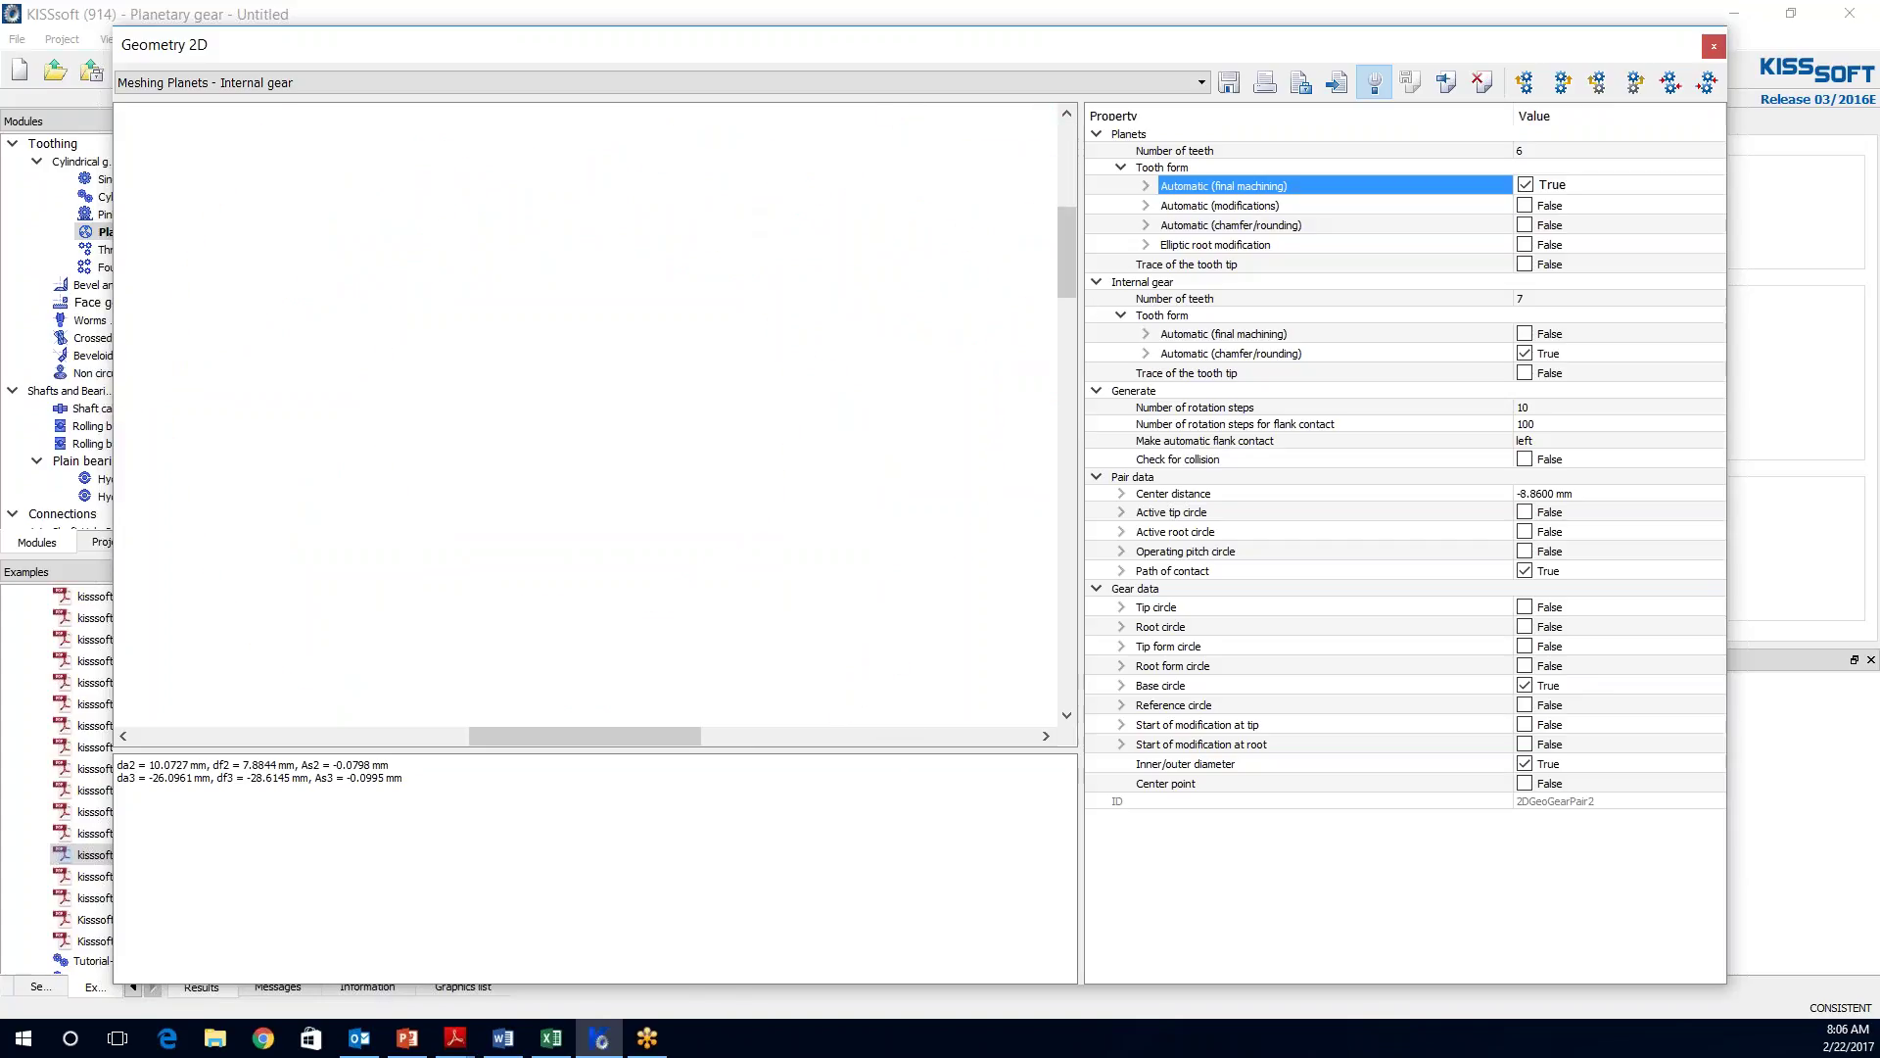
{"action": "left_click_drag", "start_coordinate": [1081, 249], "coordinate": [1071, 249]}
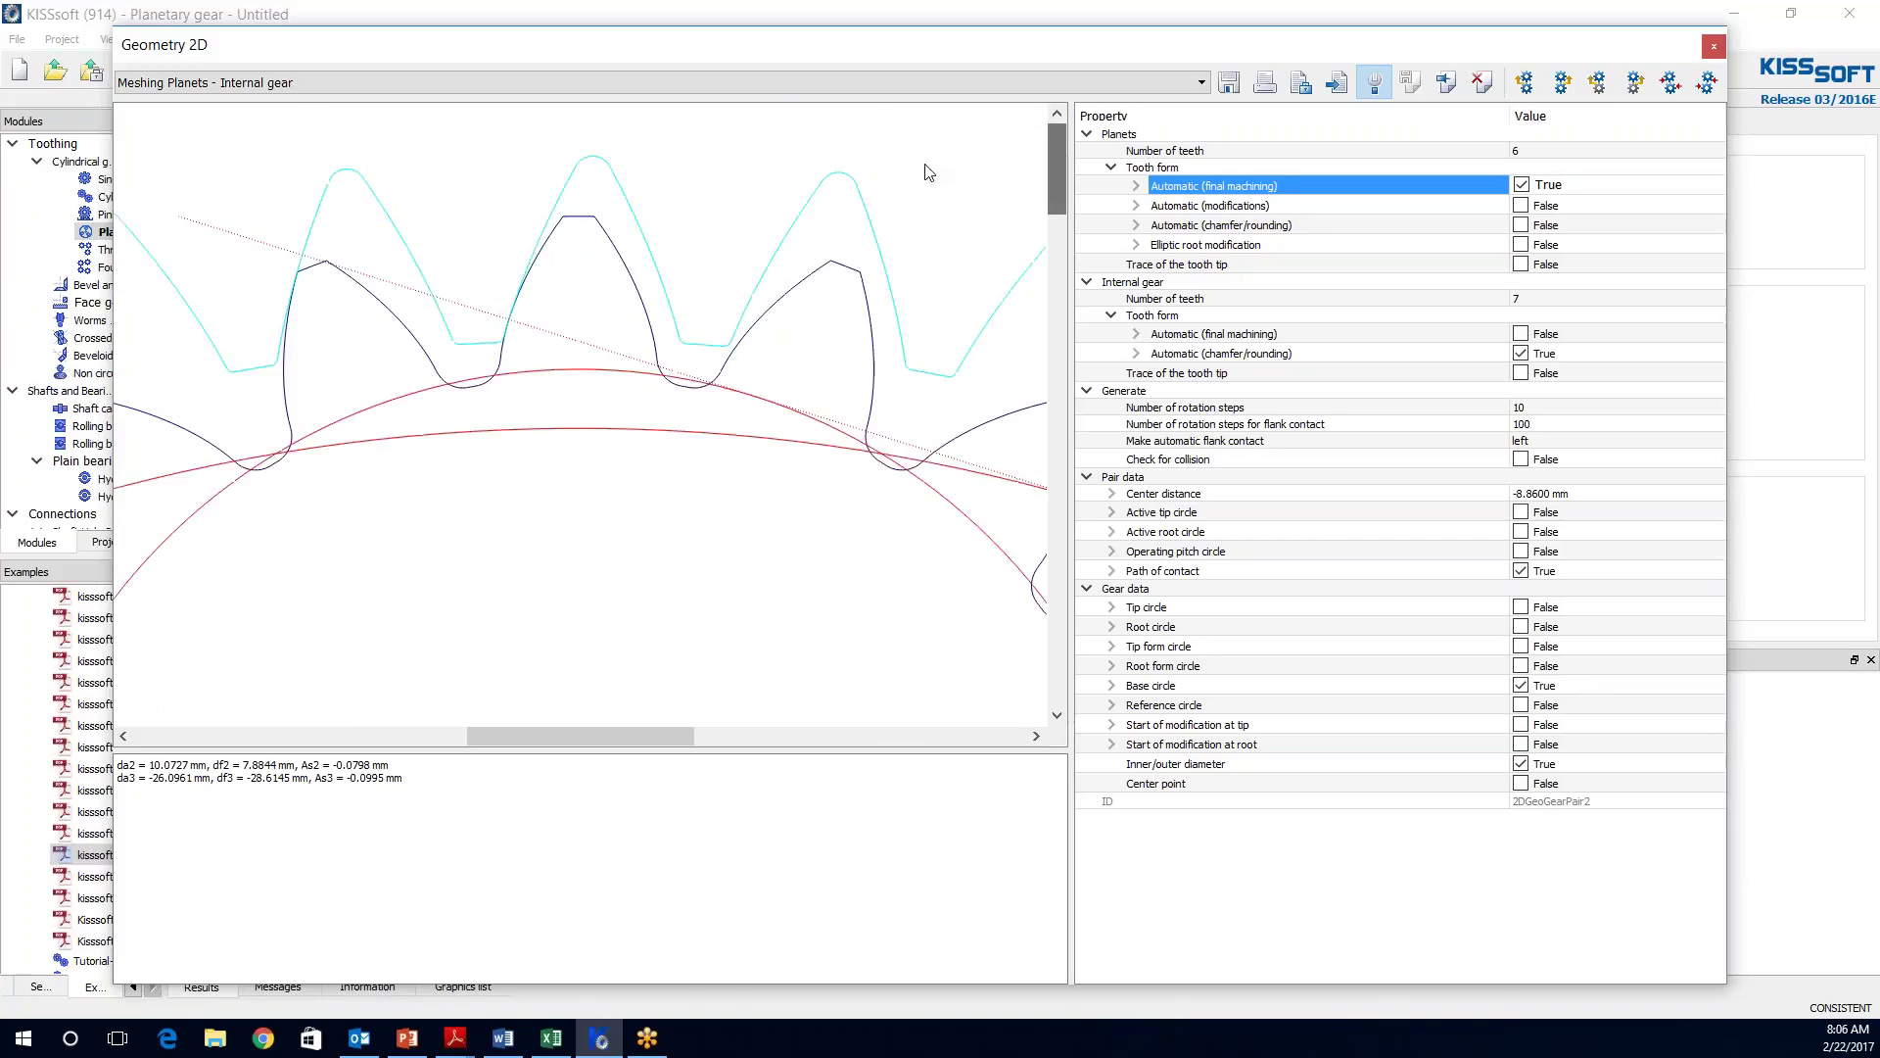
{"action": "right_click", "coordinate": [701, 432]}
{"action": "scroll", "coordinate": [1056, 173], "scroll_direction": "up", "scroll_amount": 1}
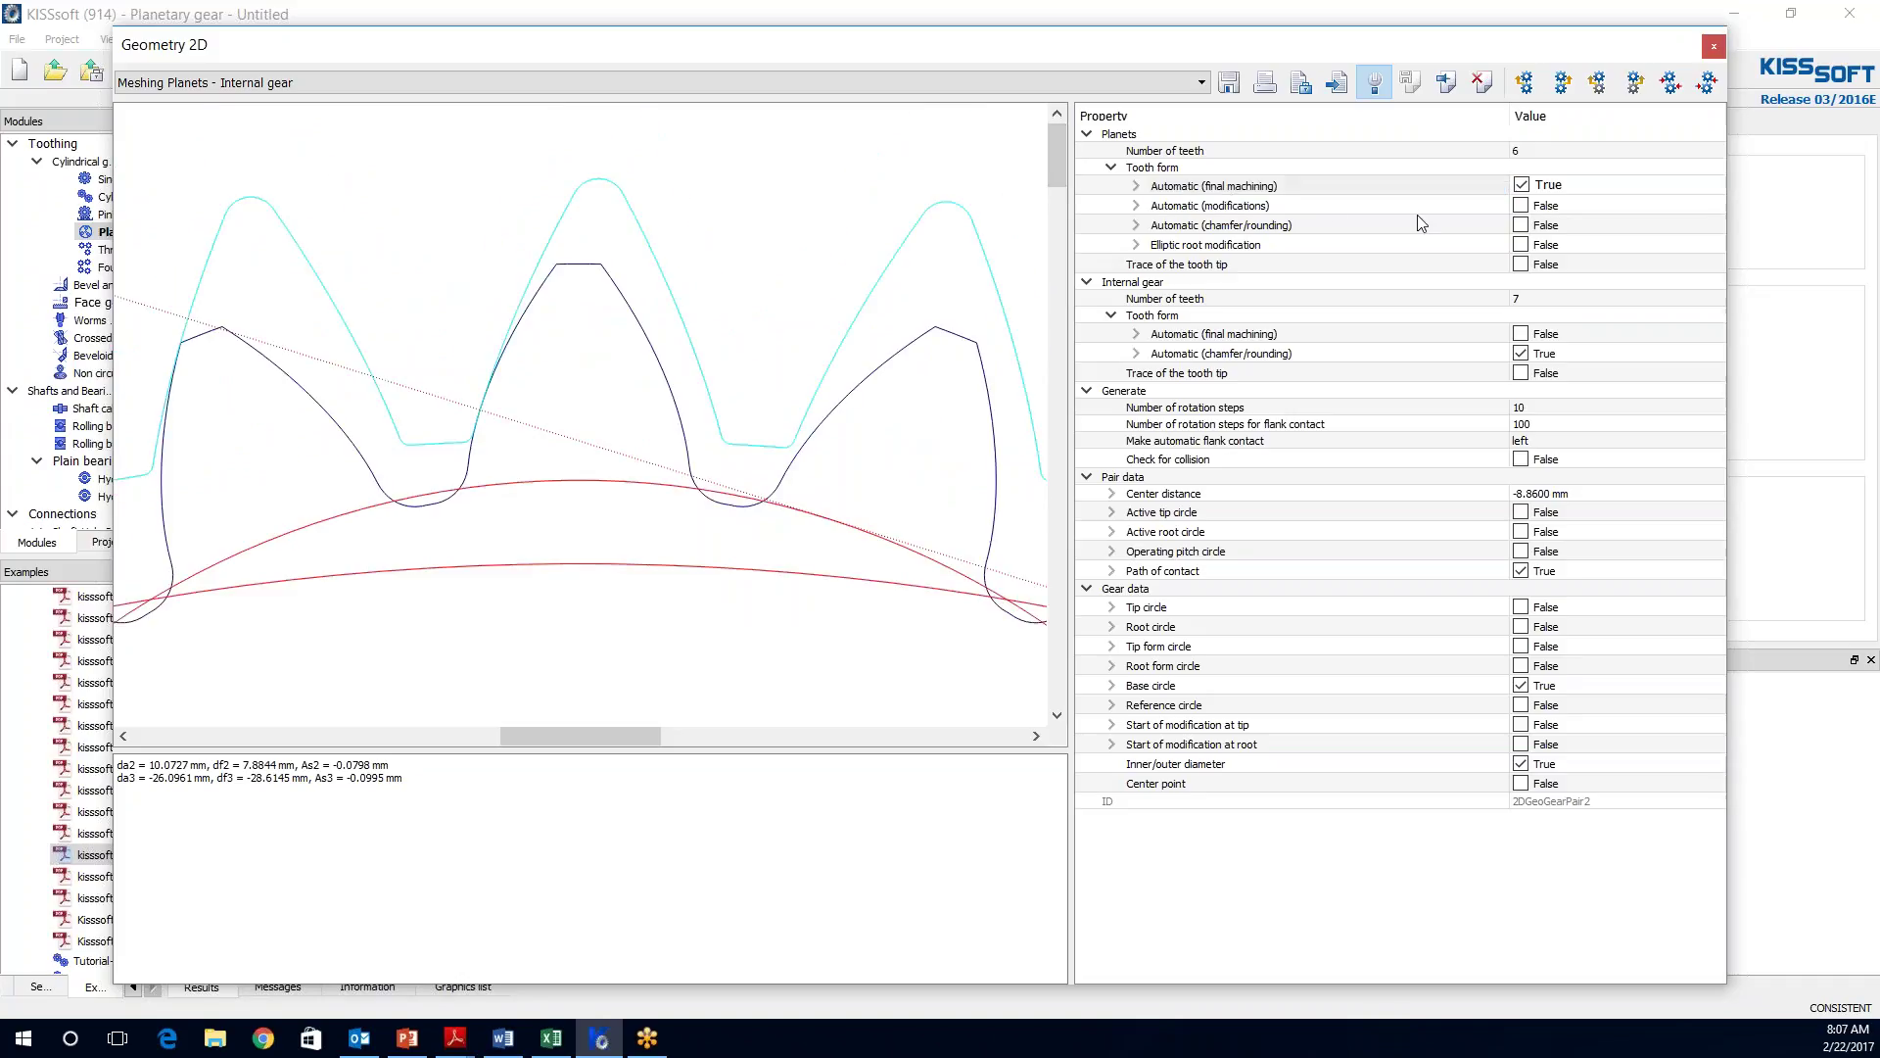
{"action": "left_click", "coordinate": [1522, 210]}
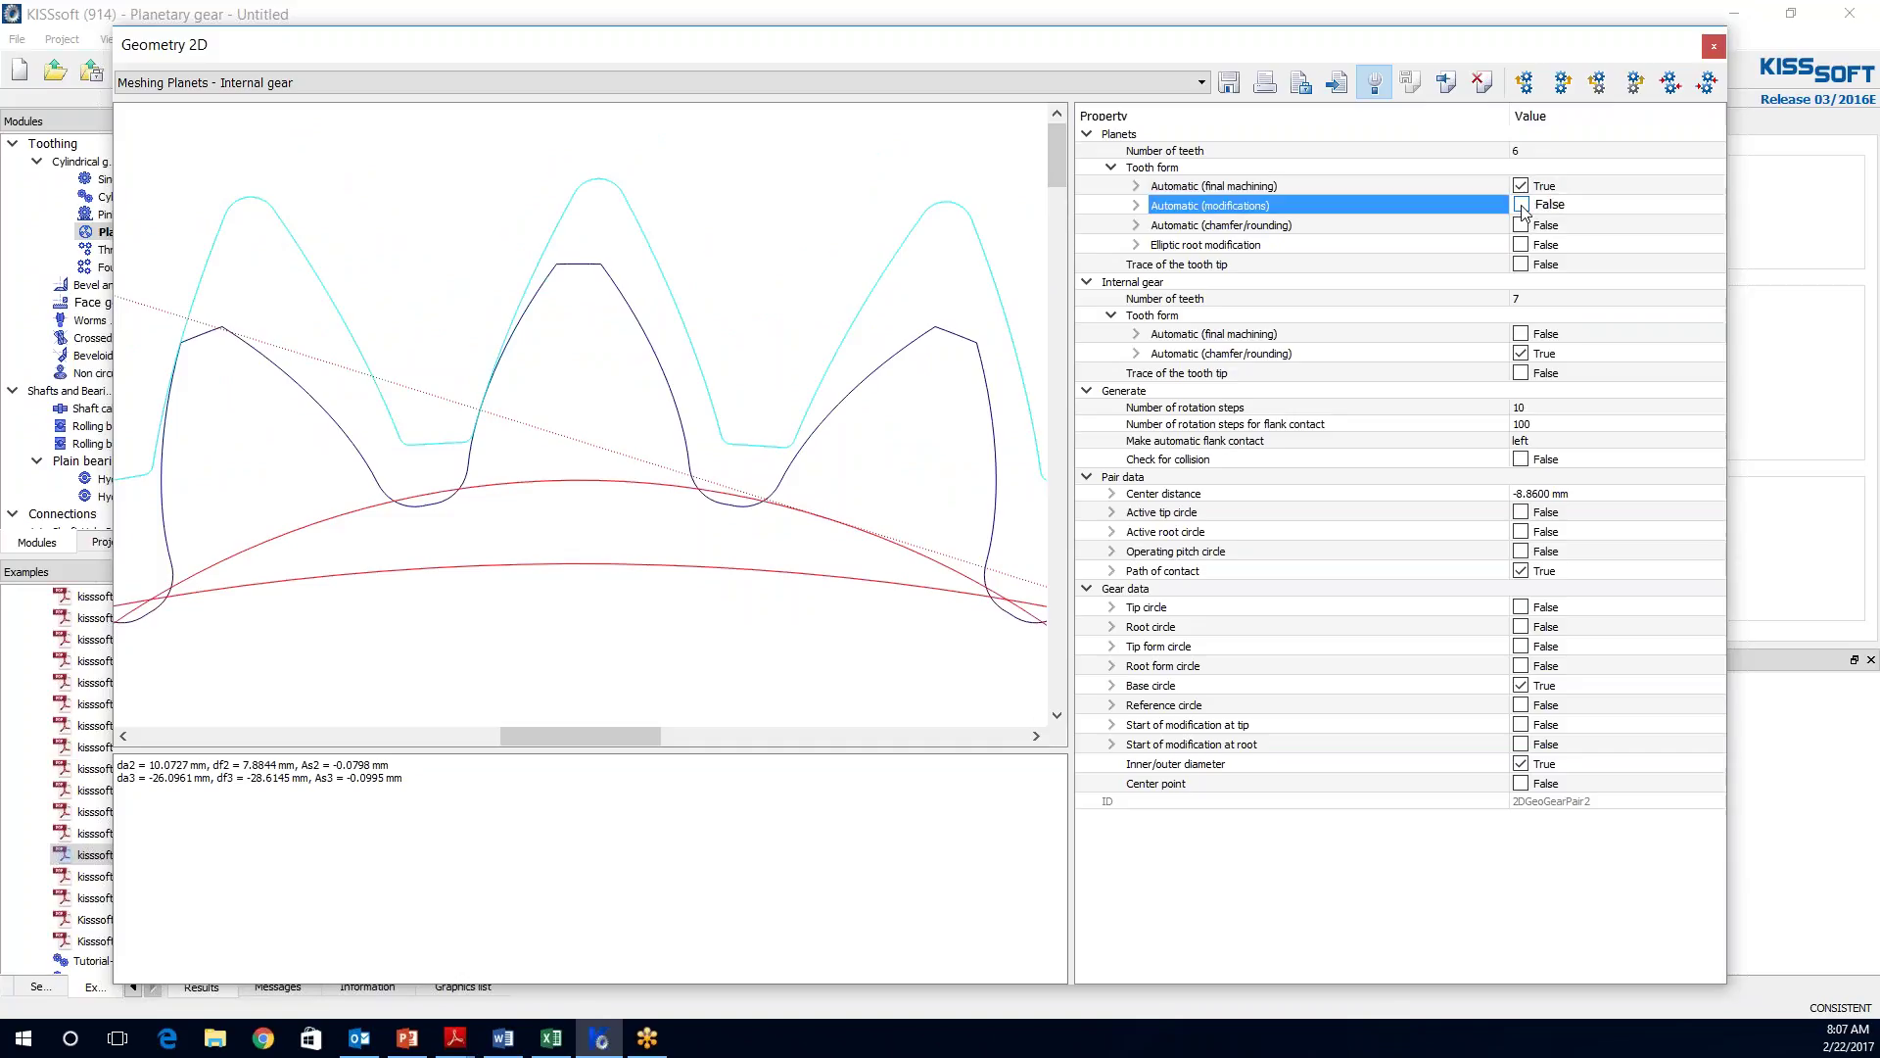
{"action": "left_click", "coordinate": [1522, 205]}
- Set the planets' automatic-modifications curve colour to pink
{"action": "left_click", "coordinate": [1136, 205]}
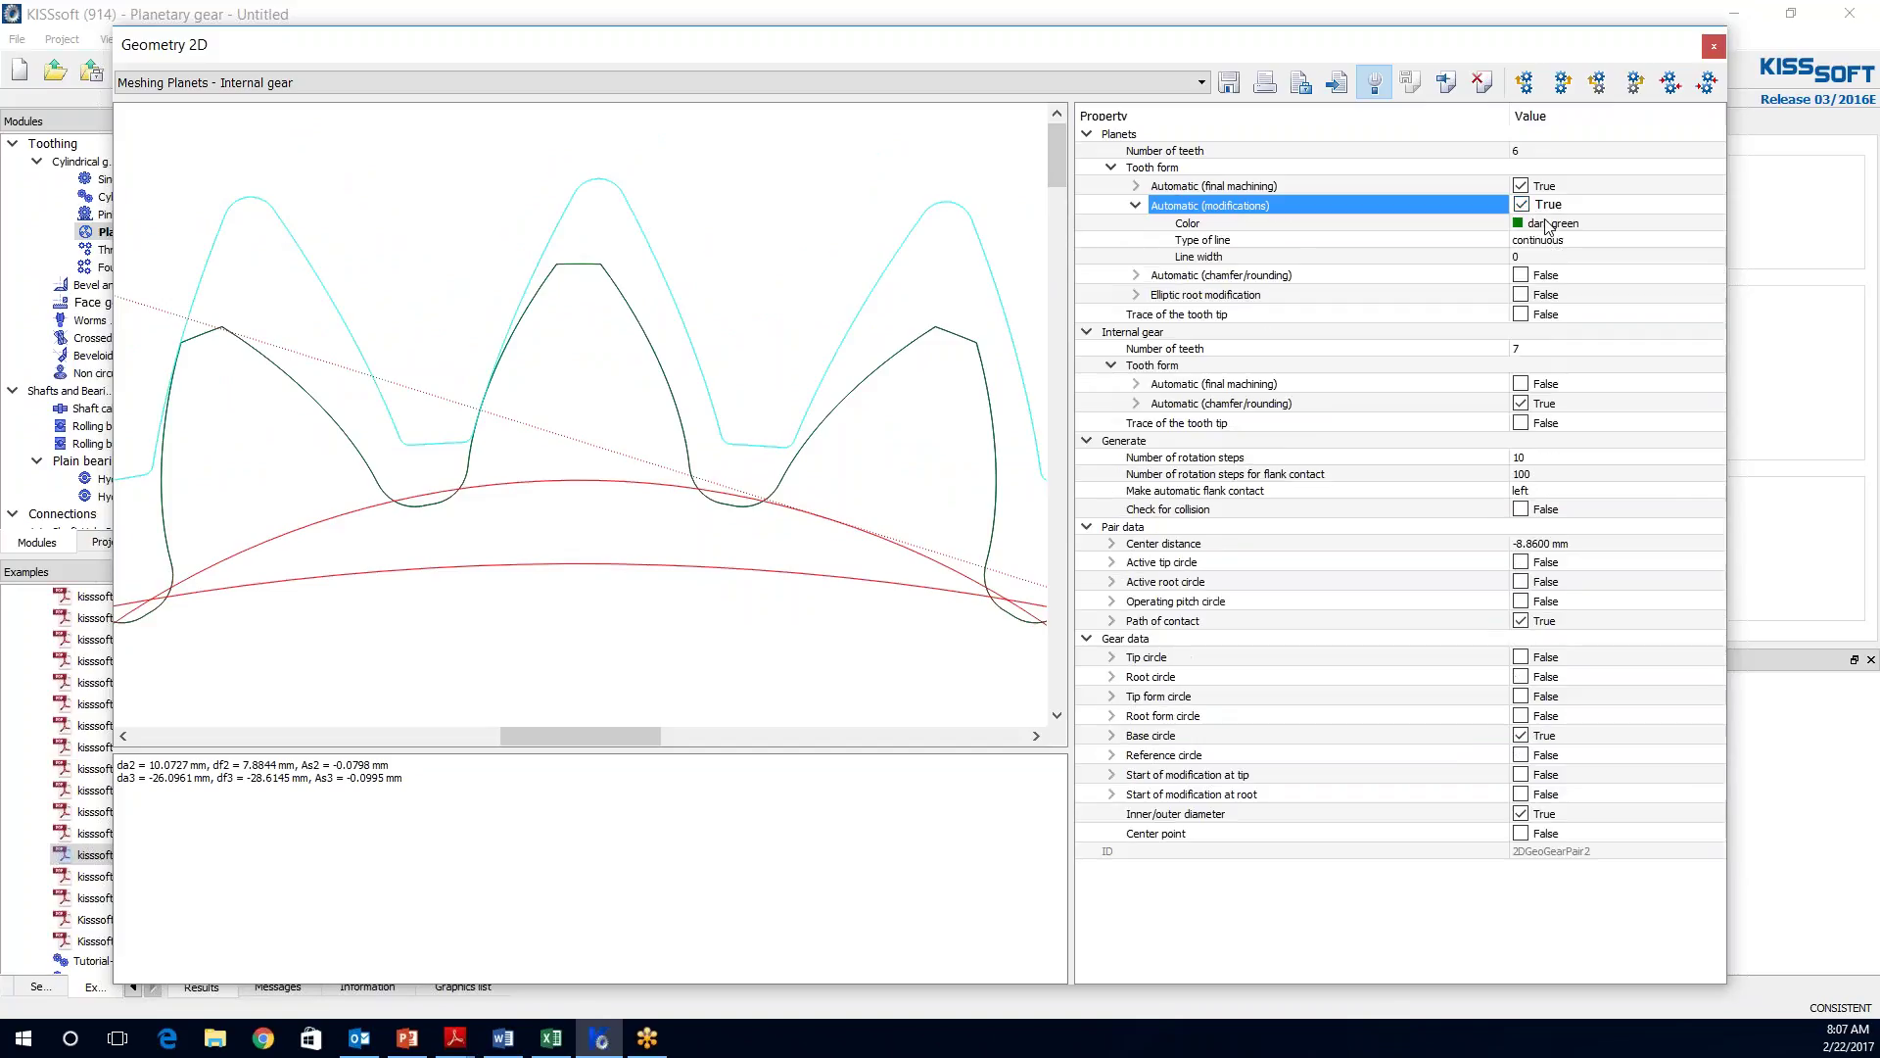
{"action": "left_click", "coordinate": [1545, 225]}
{"action": "left_click", "coordinate": [1545, 225]}
{"action": "scroll", "coordinate": [1576, 284], "scroll_direction": "down", "scroll_amount": 1}
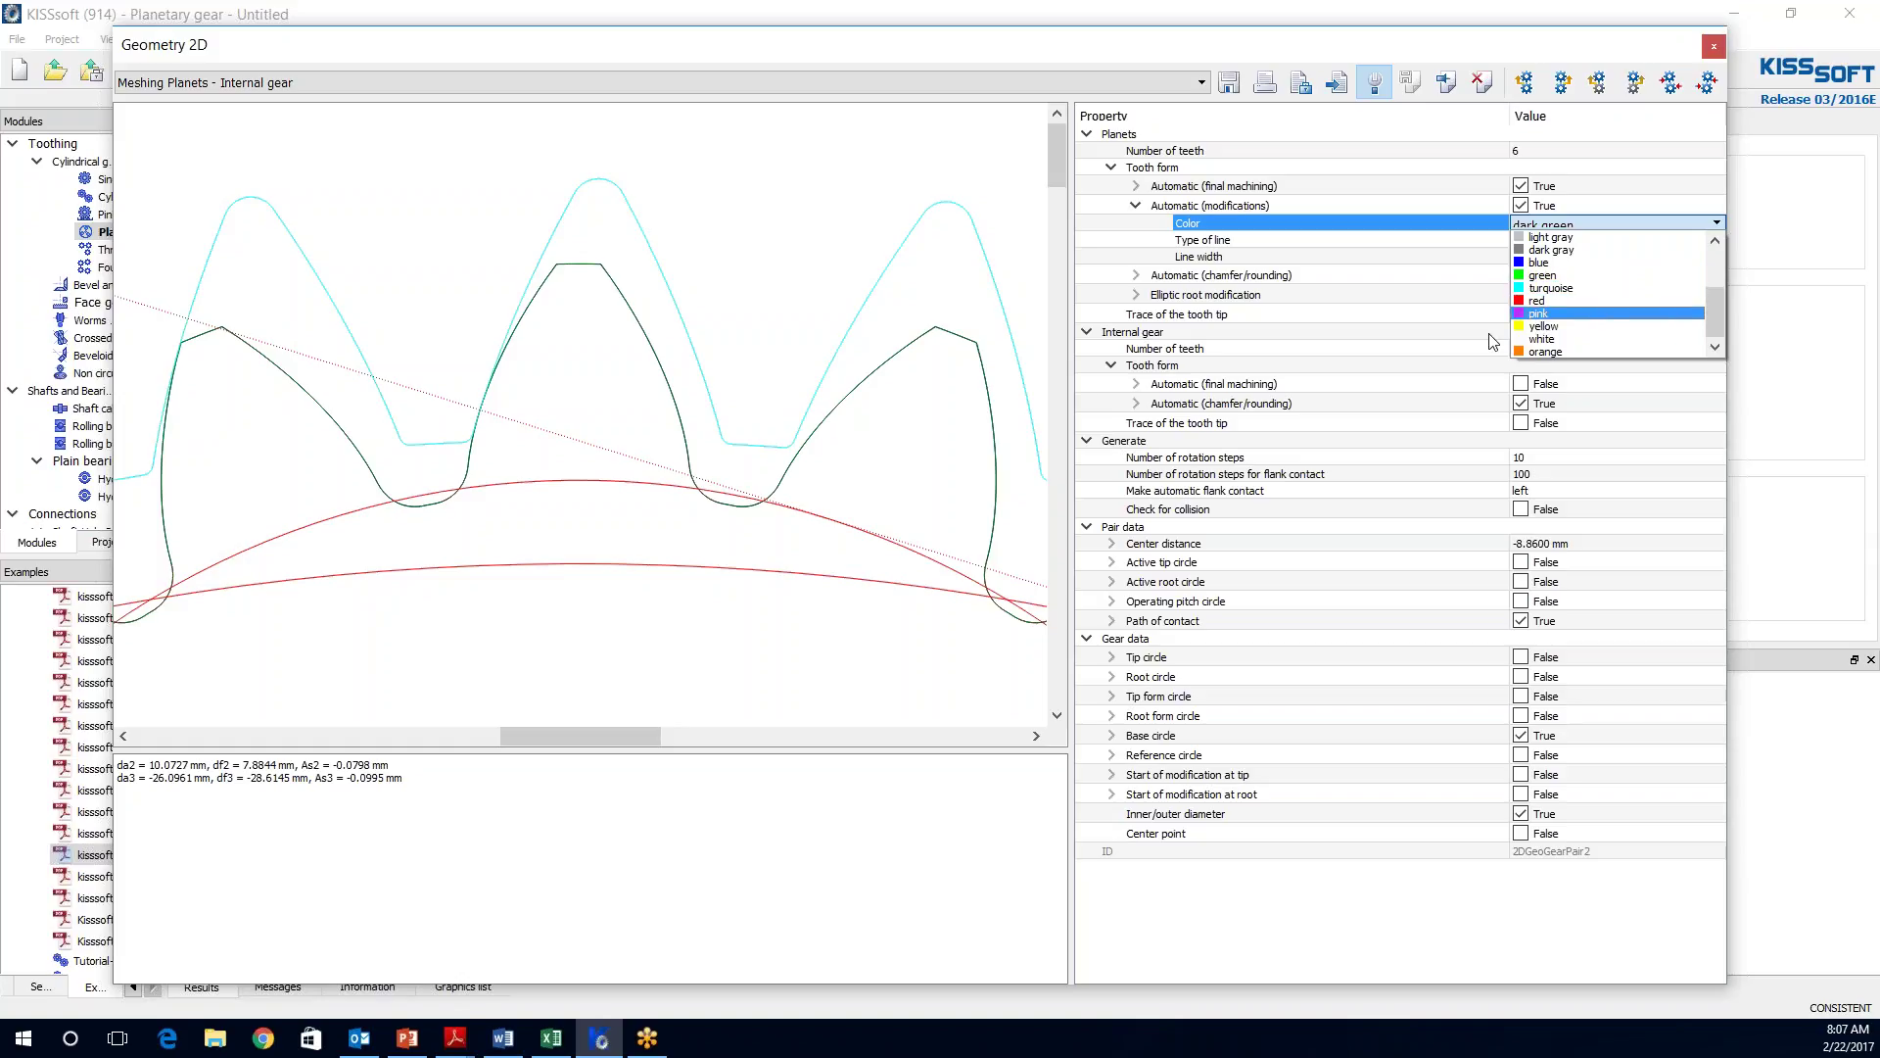
{"action": "left_click", "coordinate": [1540, 315]}
{"action": "scroll", "coordinate": [600, 287], "scroll_direction": "up", "scroll_amount": 4}
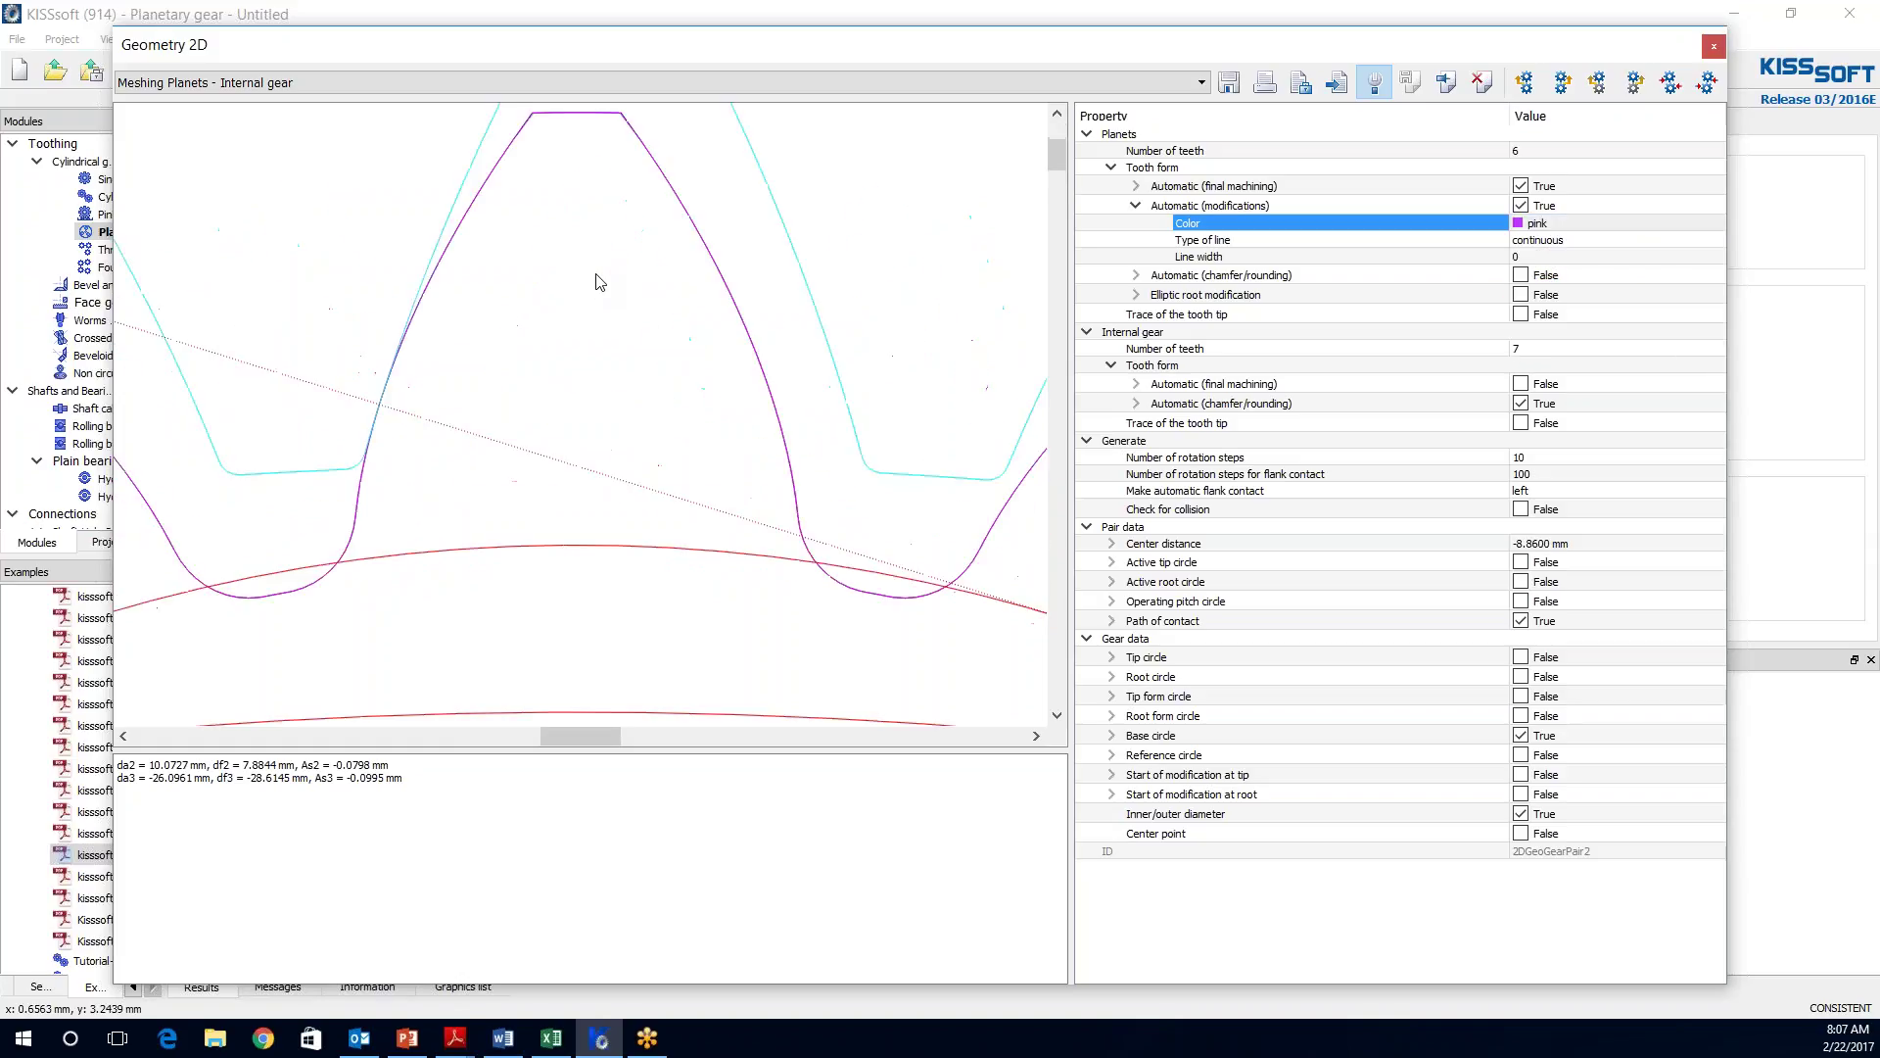
- Zoom the Geometry 2D canvas in on the pink planet tooth tip to inspect its profile
{"action": "left_click_drag", "start_coordinate": [1055, 162], "coordinate": [1058, 149]}
{"action": "scroll", "coordinate": [730, 637], "scroll_direction": "down", "scroll_amount": 3}
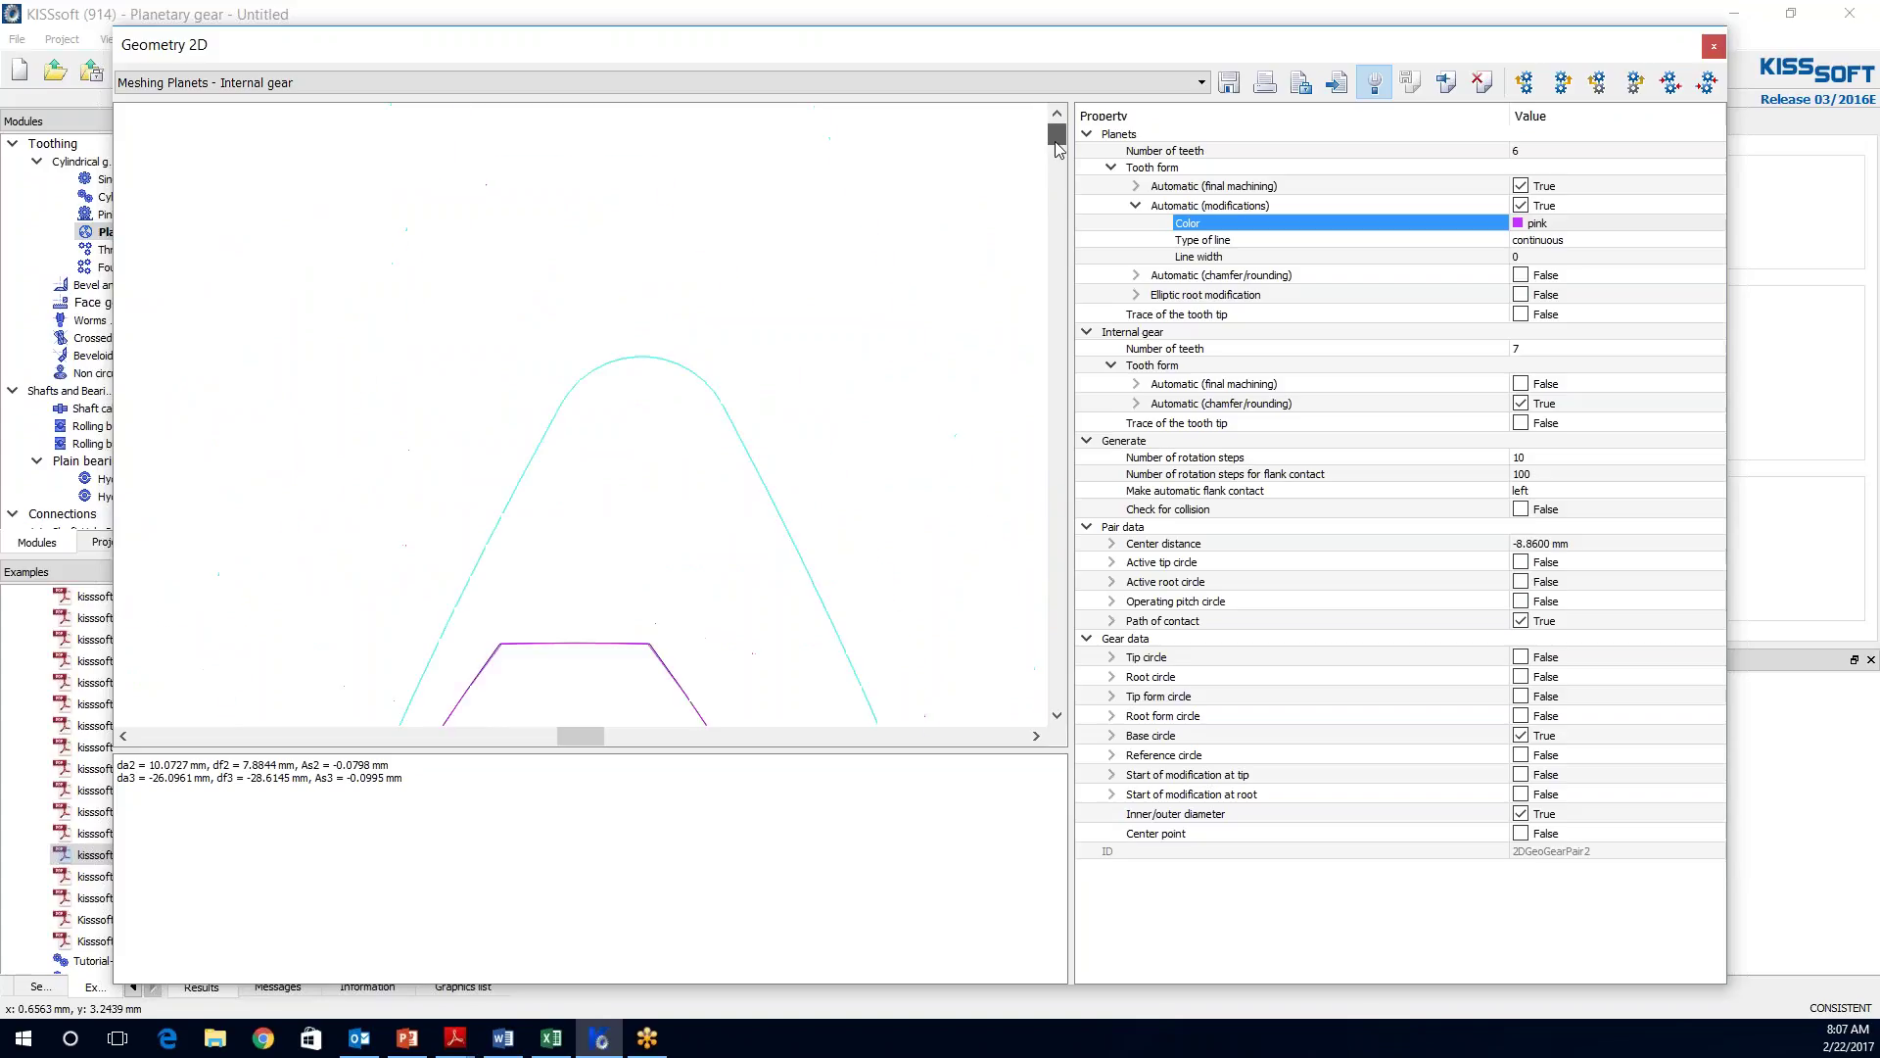
{"action": "scroll", "coordinate": [696, 642], "scroll_direction": "up", "scroll_amount": 3}
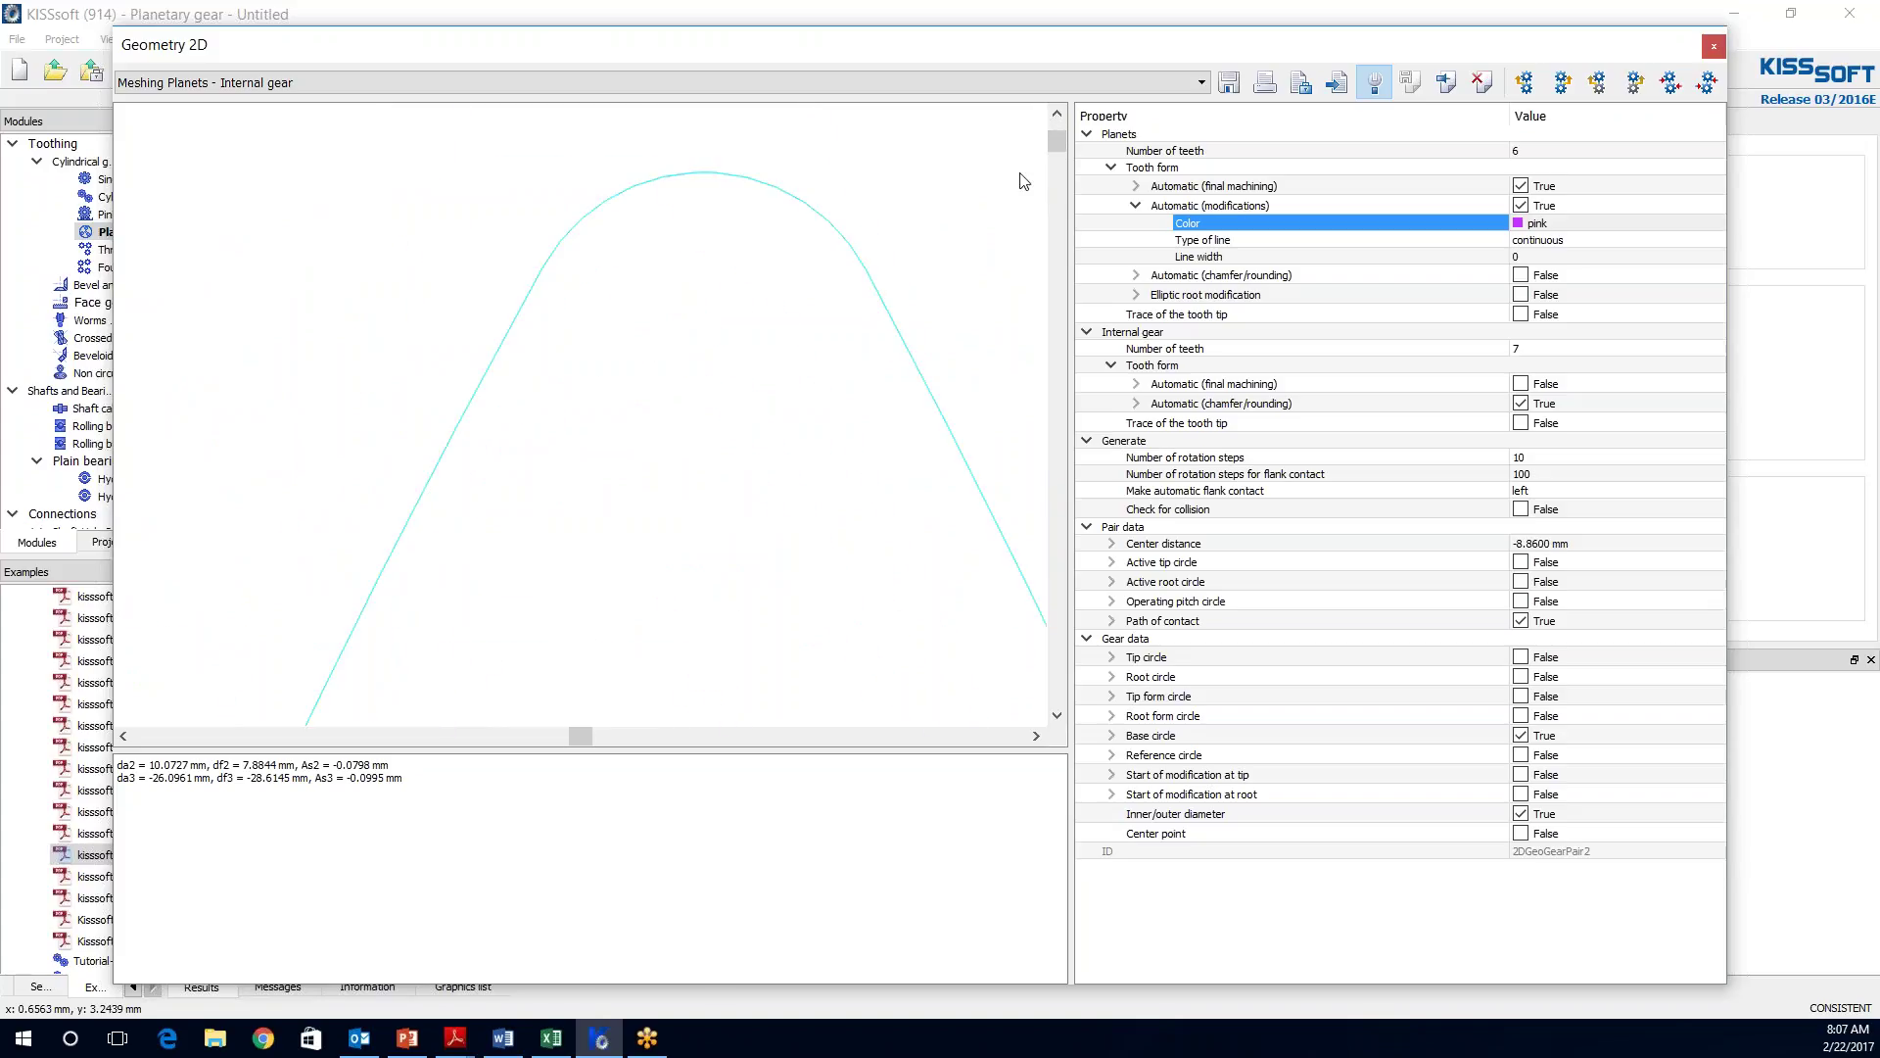
{"action": "left_click_drag", "start_coordinate": [1056, 145], "coordinate": [1058, 155]}
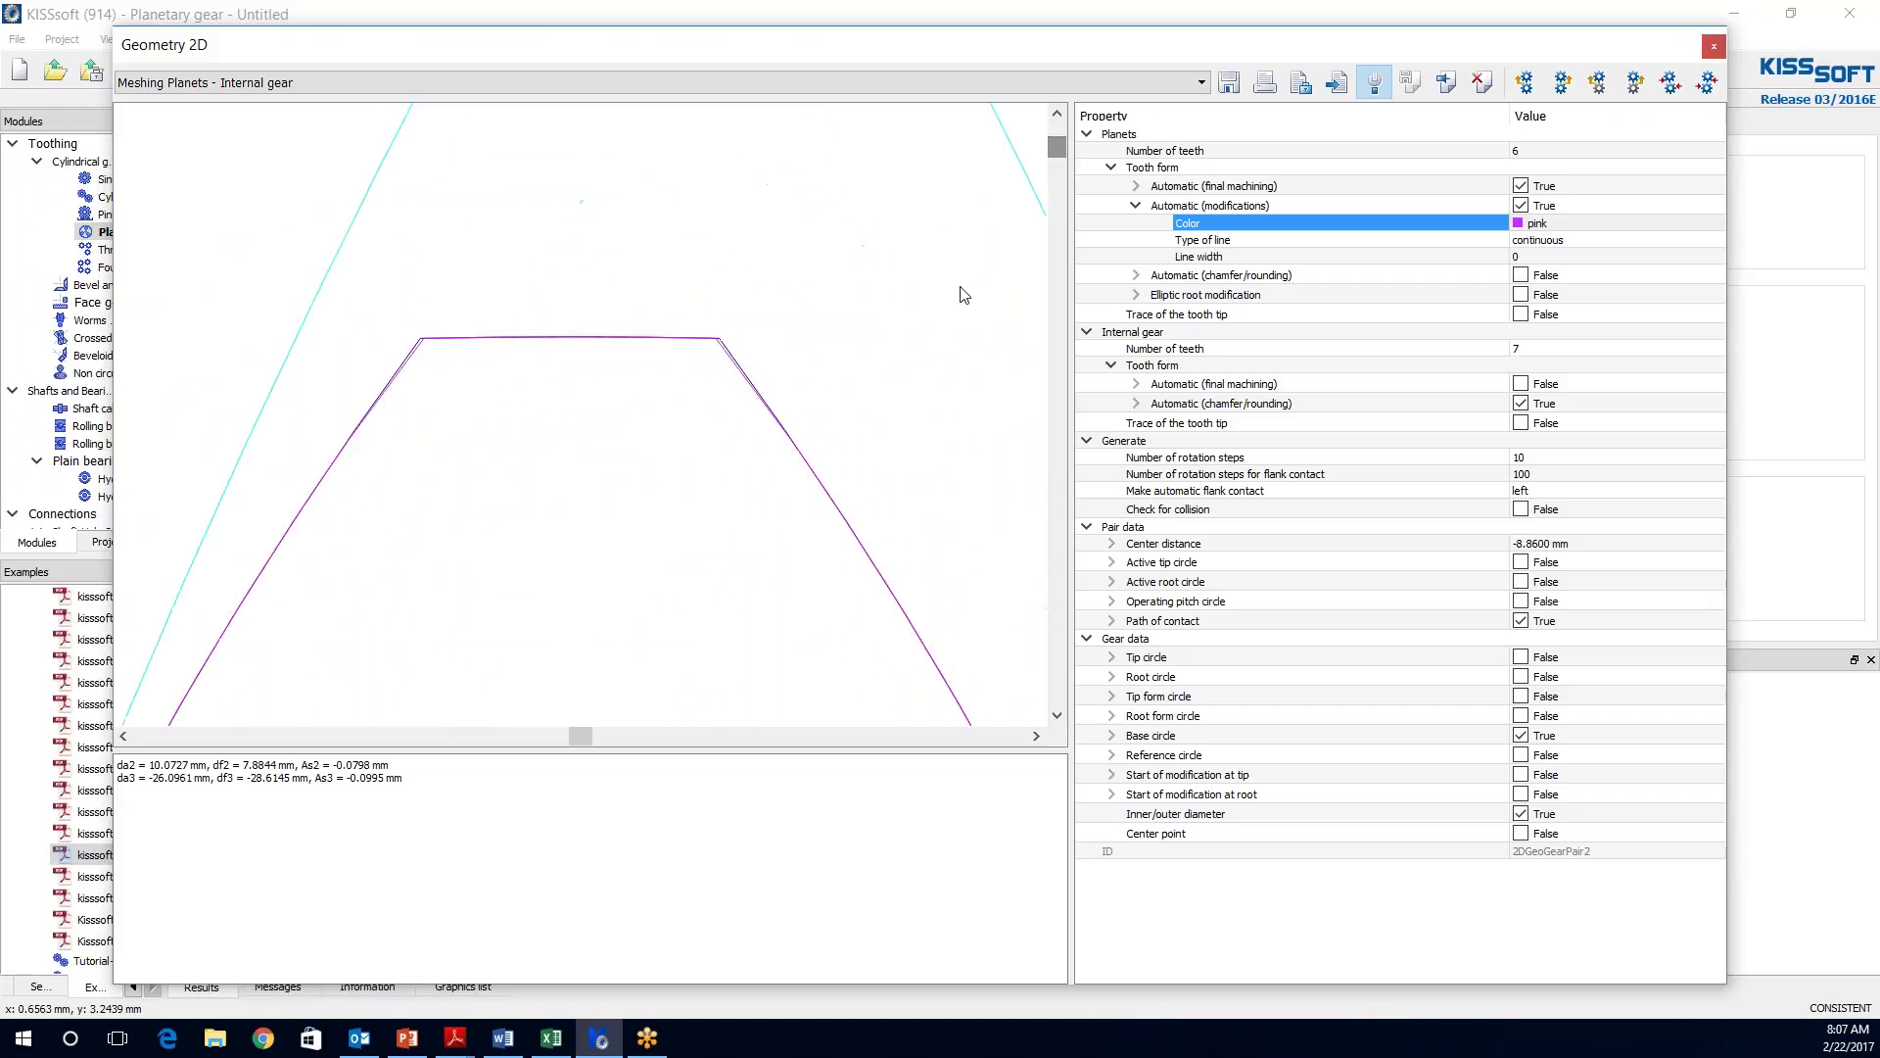
{"action": "scroll", "coordinate": [742, 392], "scroll_direction": "up", "scroll_amount": 1}
{"action": "scroll", "coordinate": [742, 392], "scroll_direction": "up", "scroll_amount": 1}
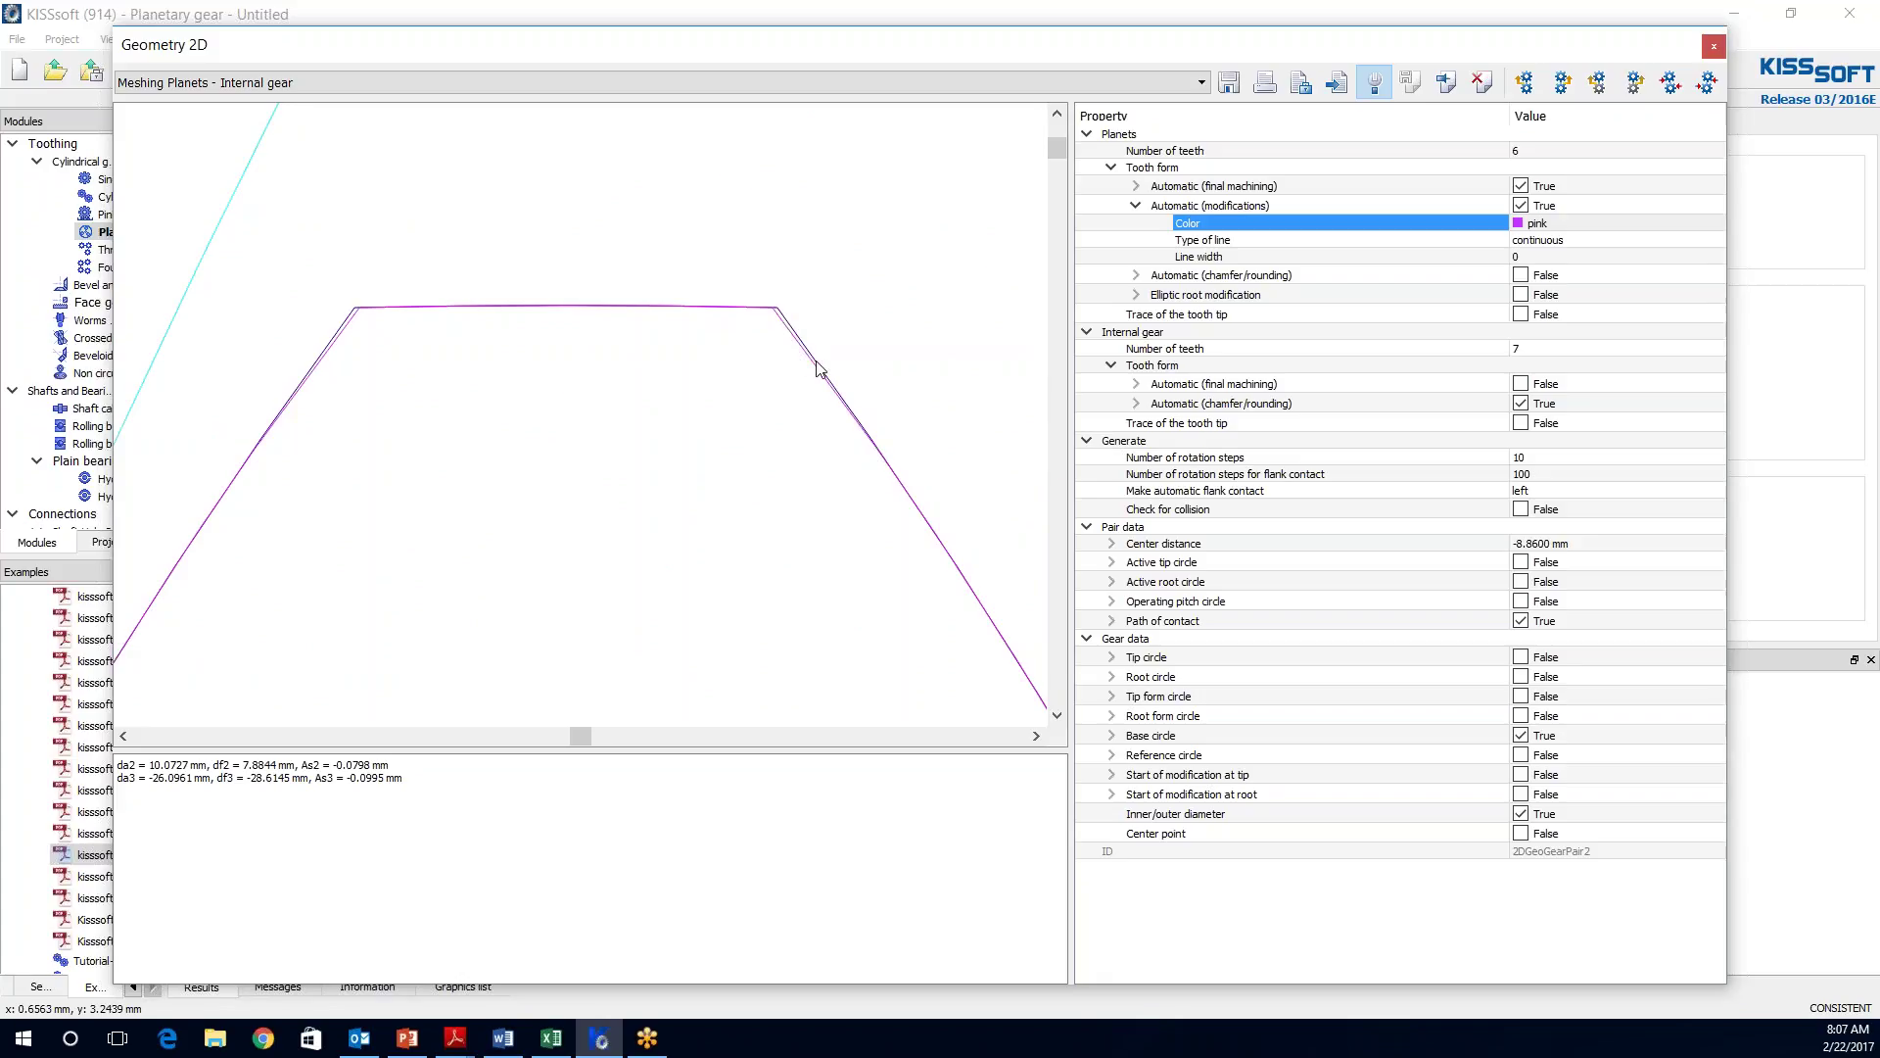
{"action": "left_click", "coordinate": [848, 407]}
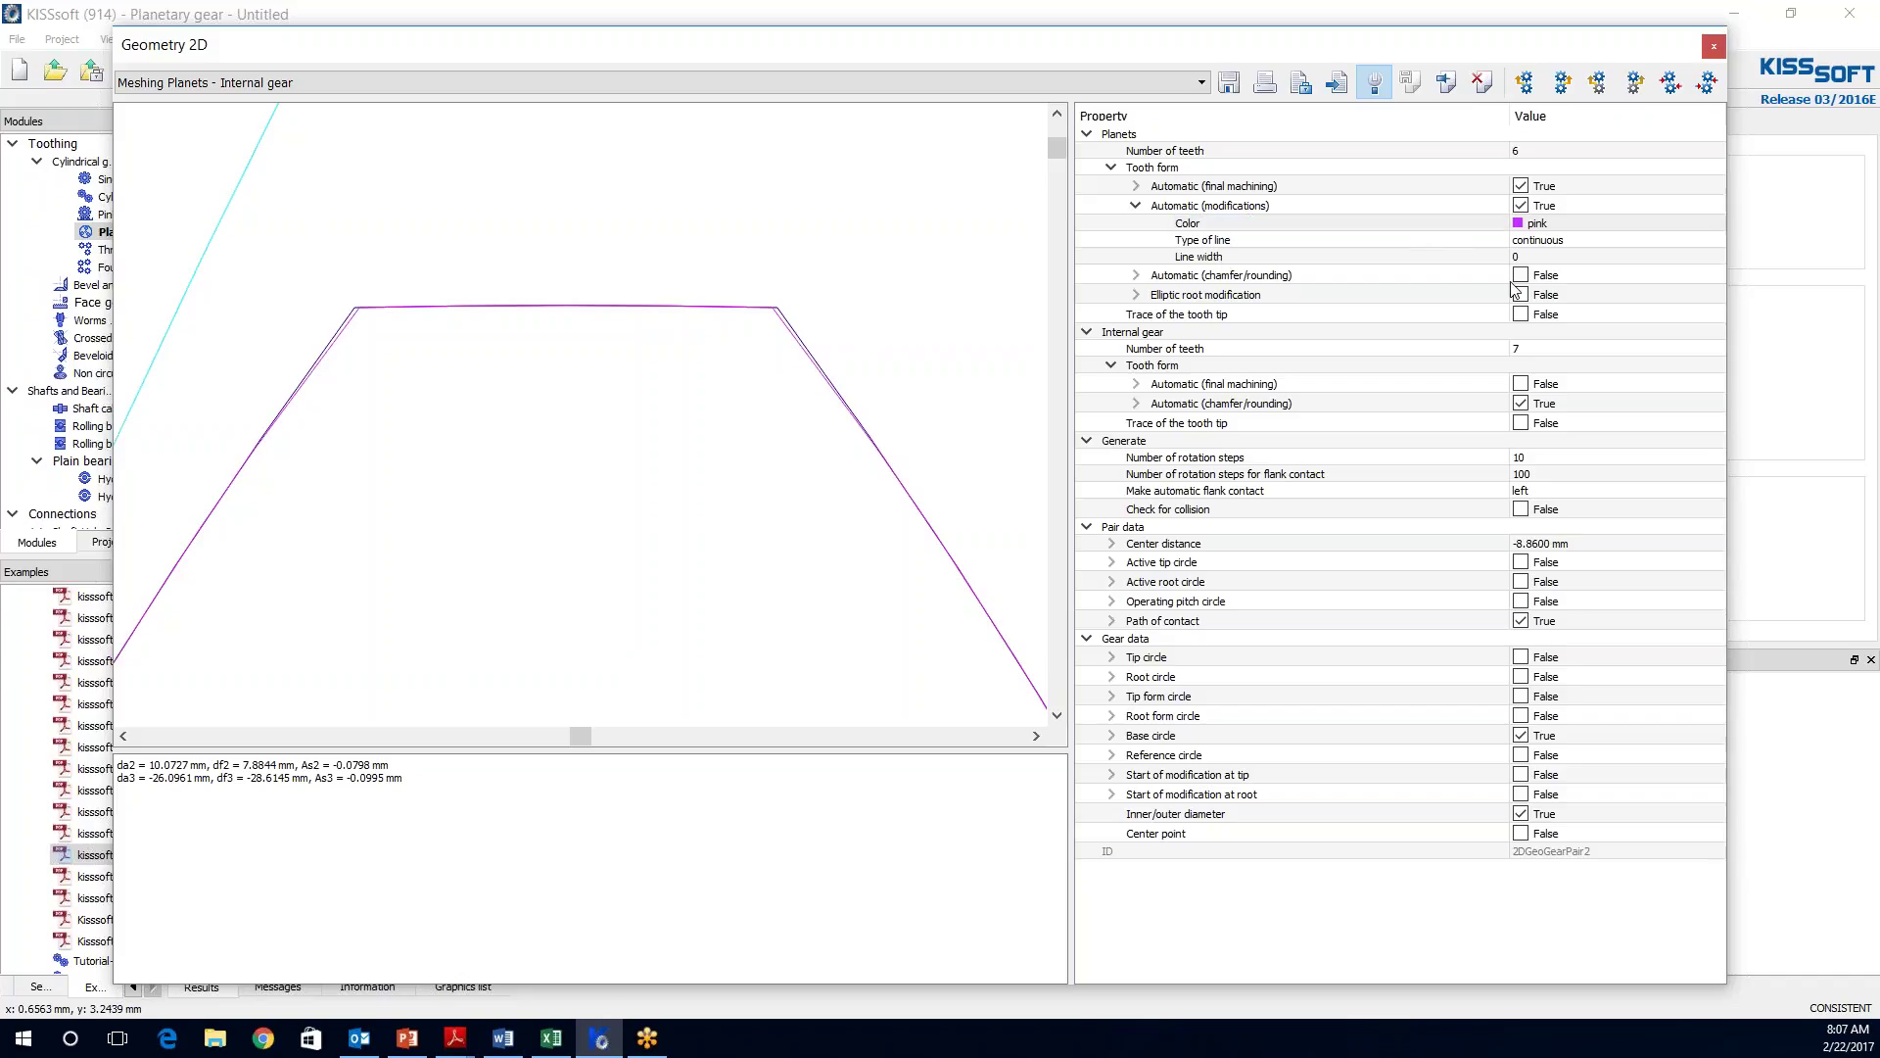
{"action": "left_click", "coordinate": [1384, 277]}
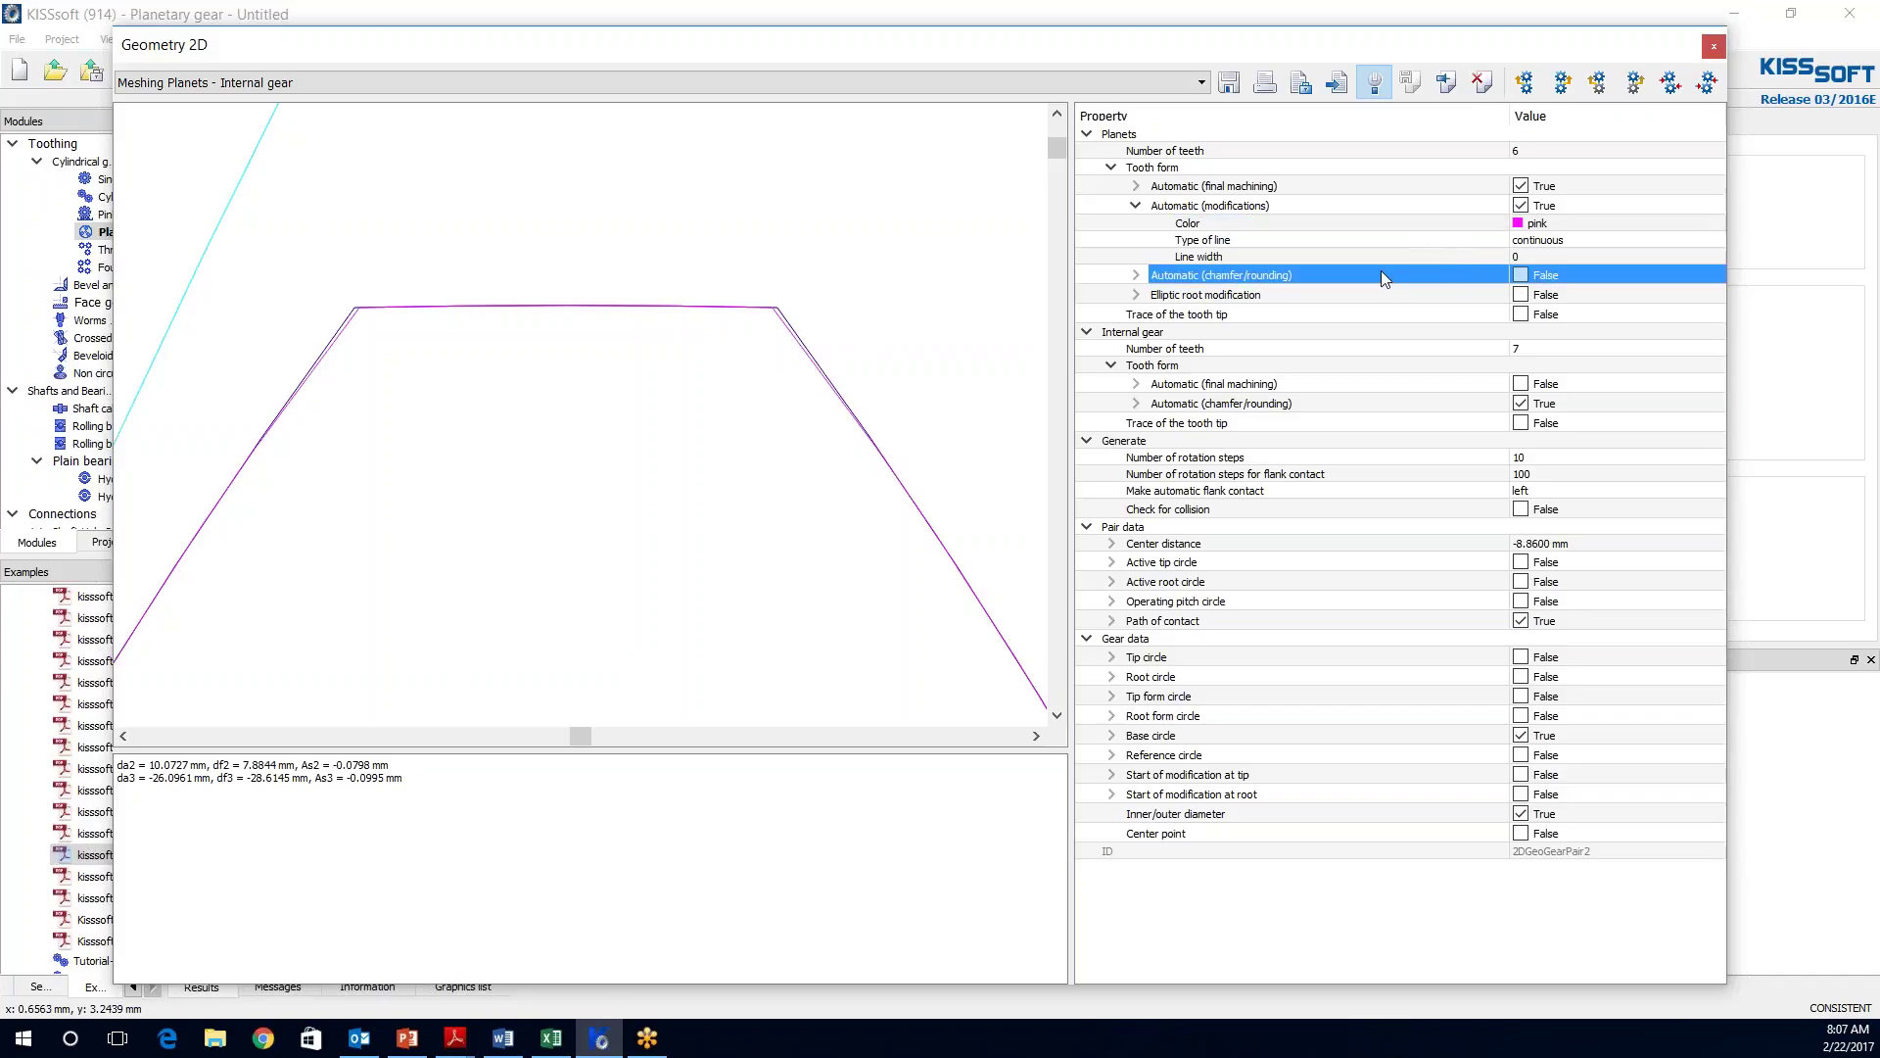
- Turn on the planets' Automatic (chamfer/rounding) outline and zoom out to see whole teeth
{"action": "left_click", "coordinate": [1522, 280]}
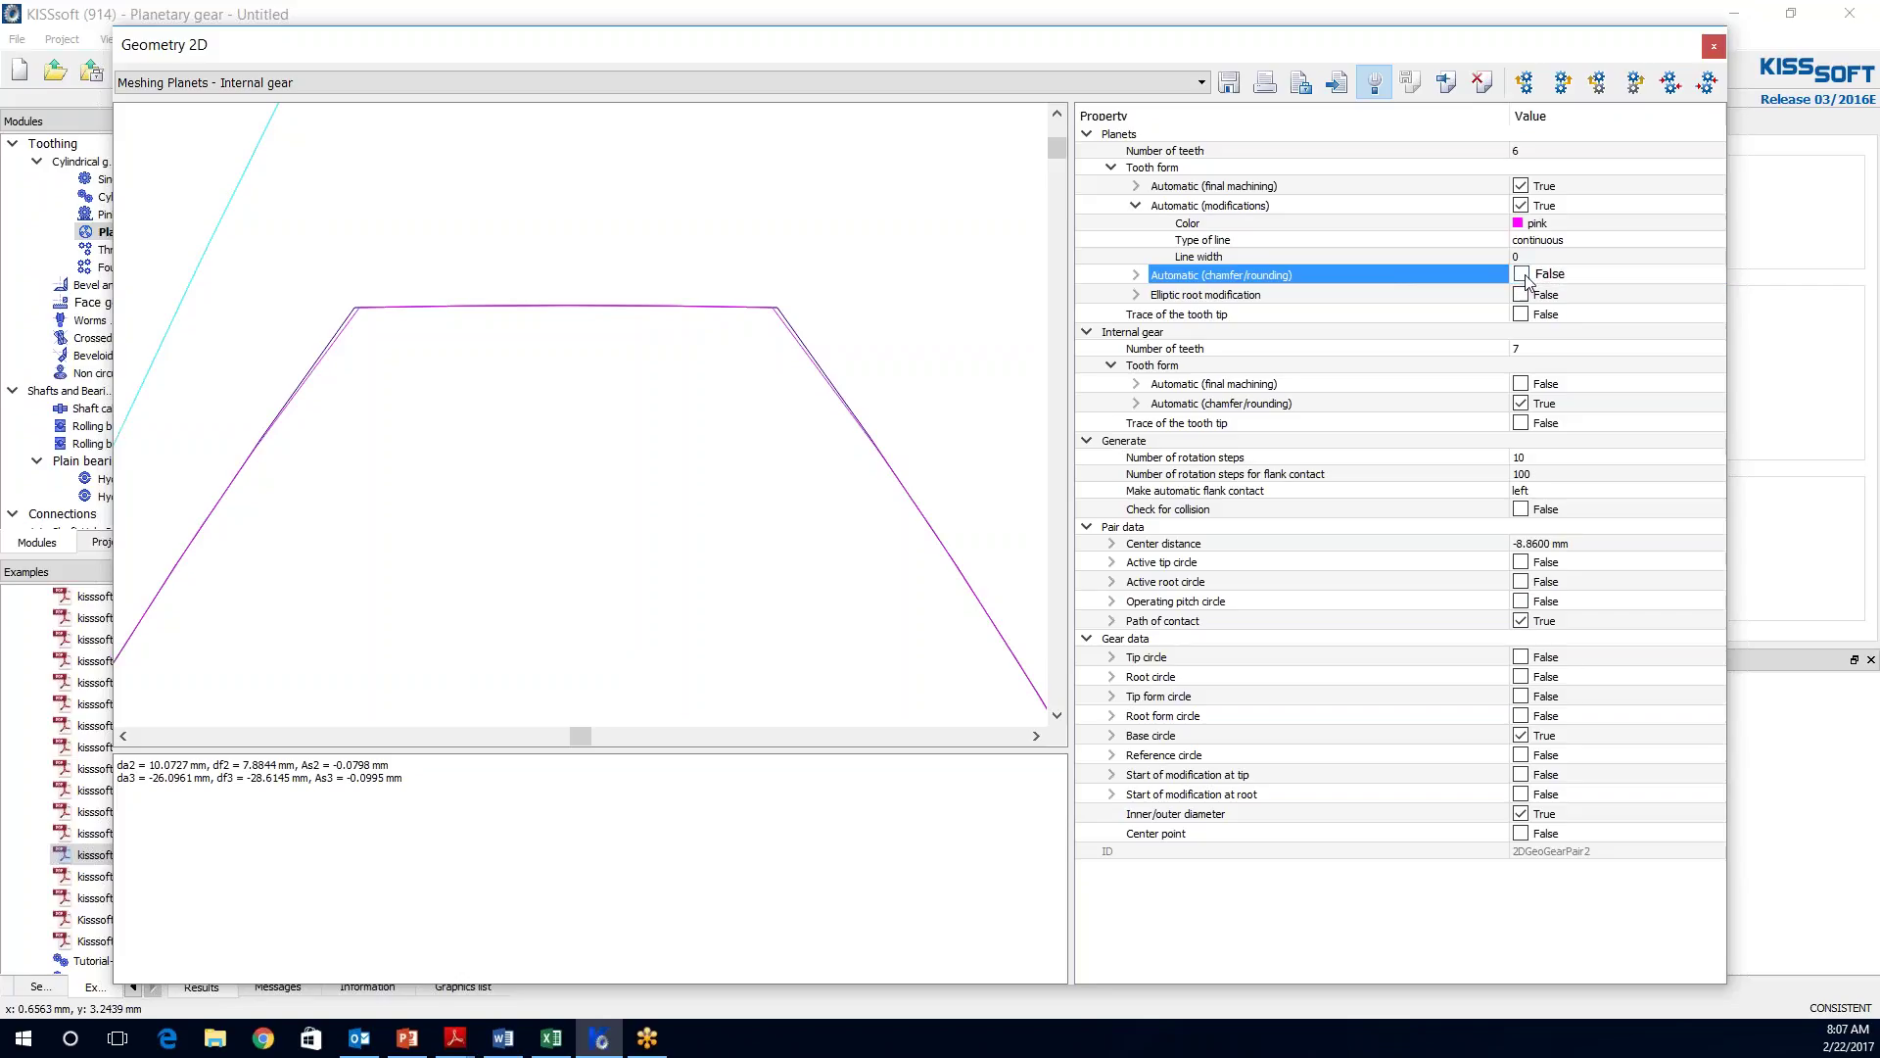
{"action": "left_click", "coordinate": [1521, 275]}
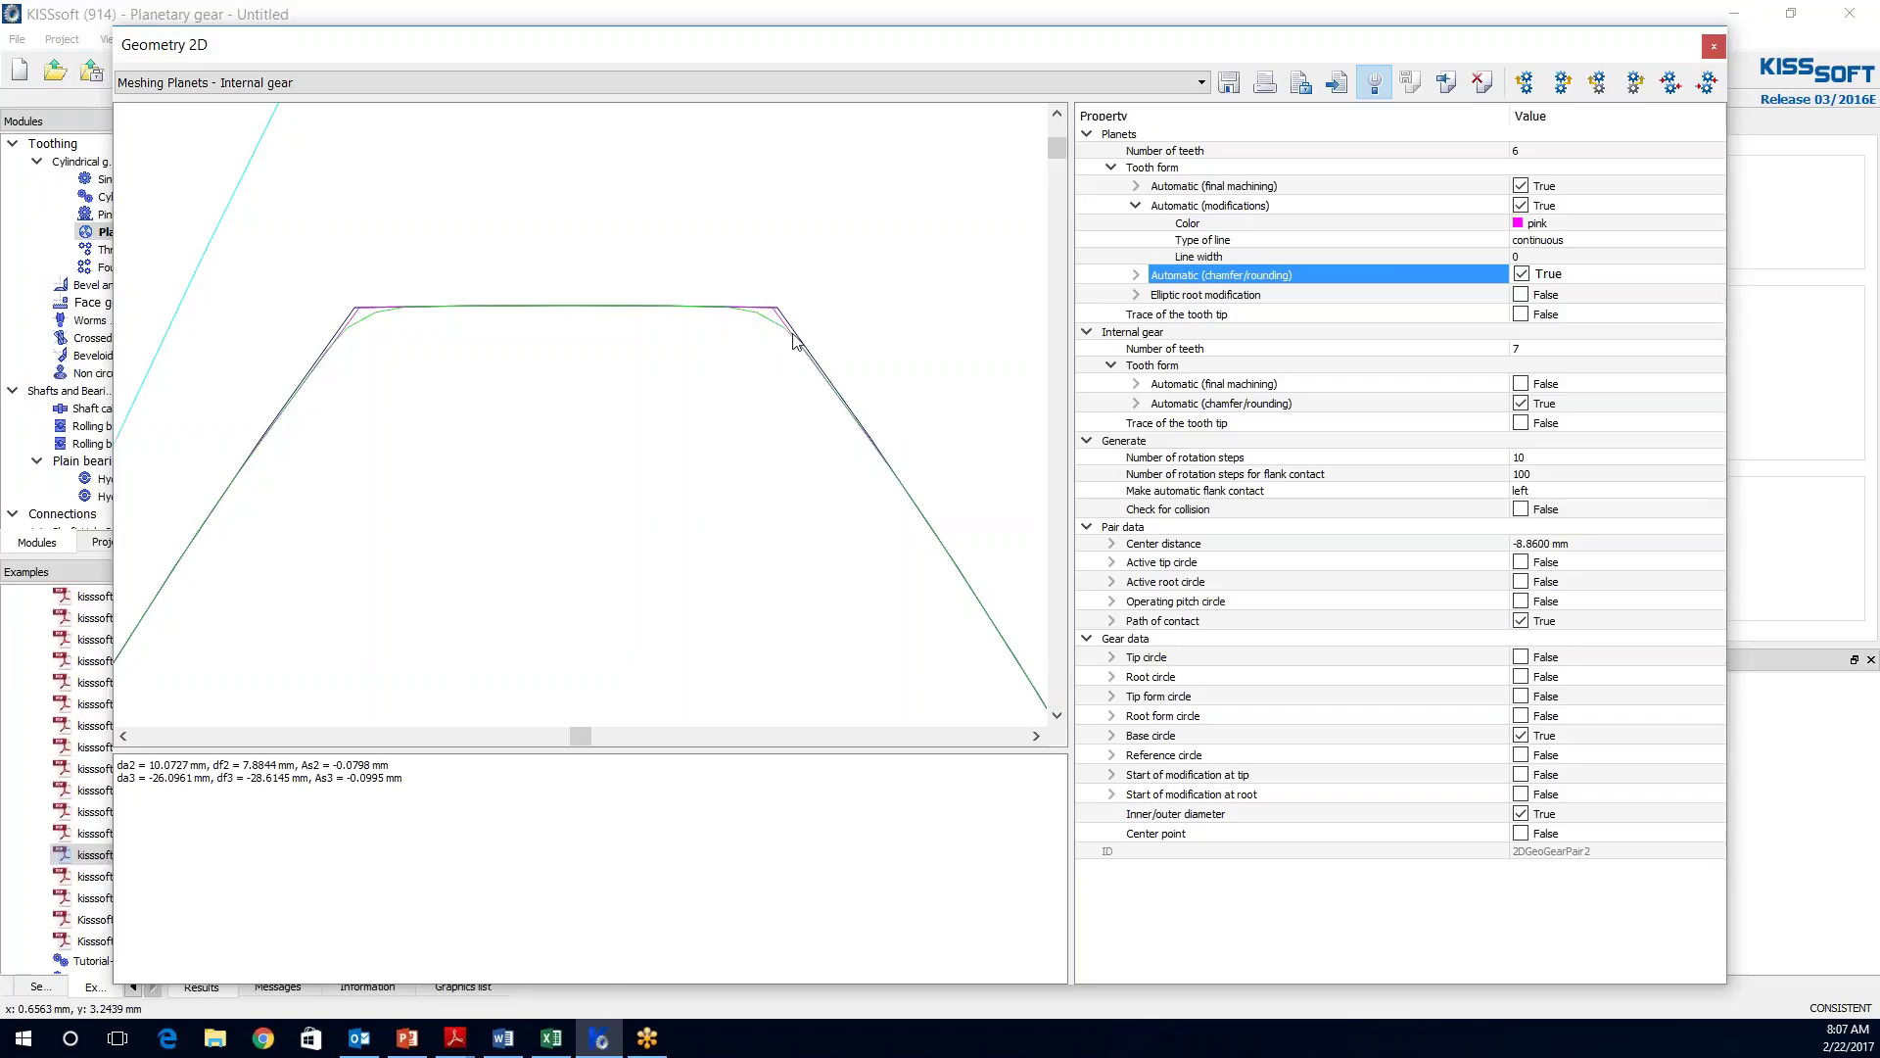
{"action": "scroll", "coordinate": [797, 338], "scroll_direction": "up", "scroll_amount": 2}
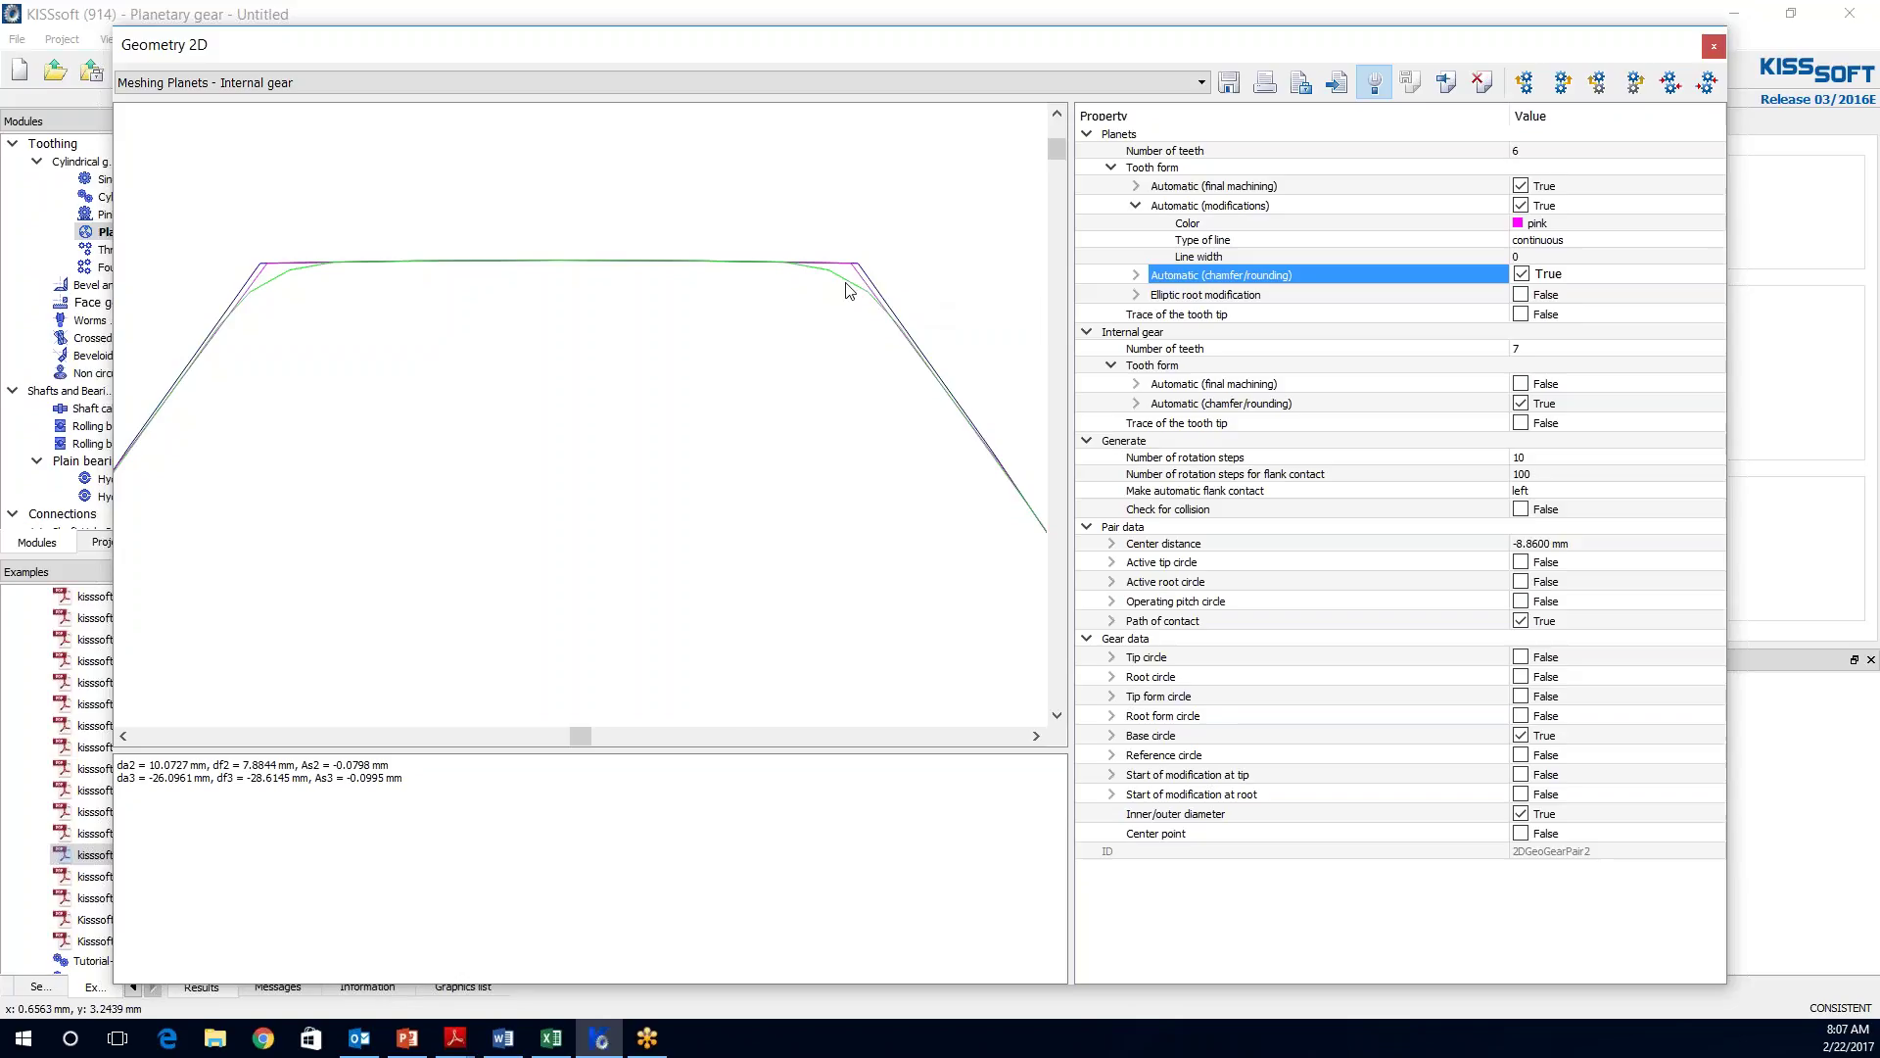
{"action": "scroll", "coordinate": [825, 409], "scroll_direction": "down", "scroll_amount": 4}
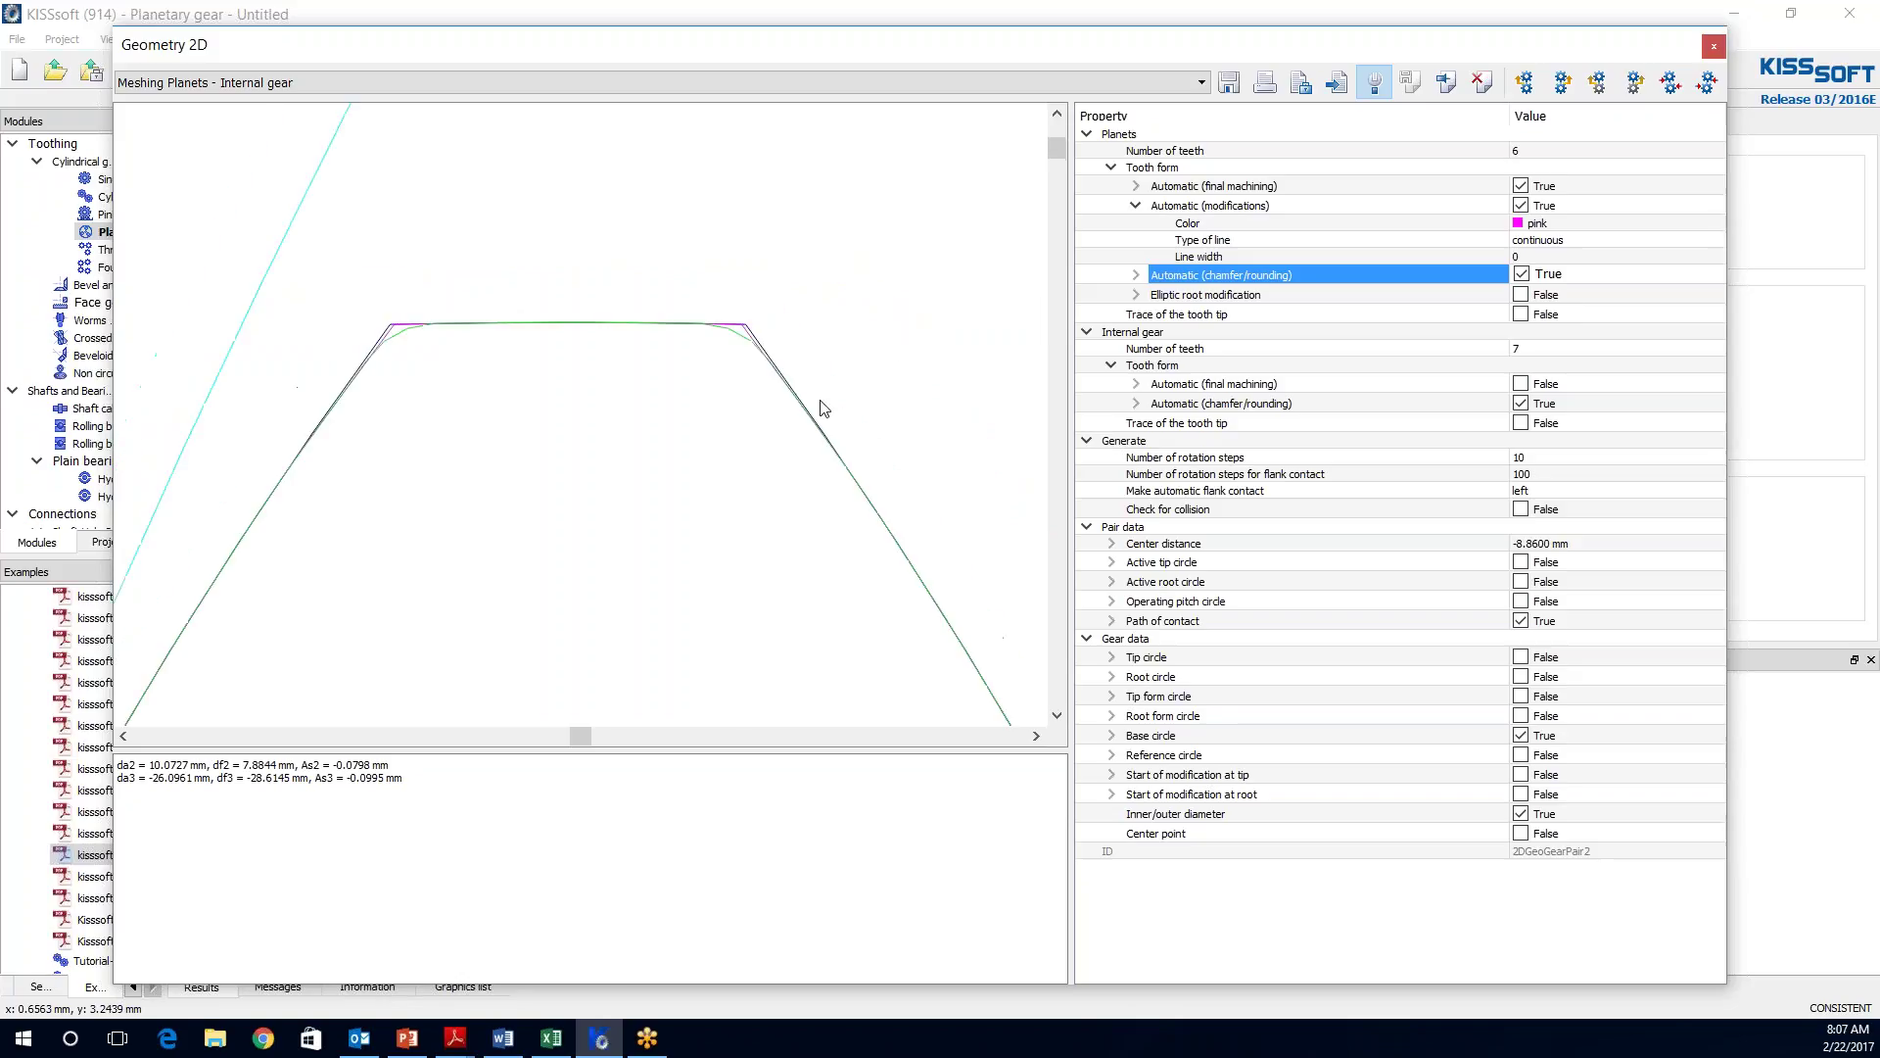
{"action": "right_click", "coordinate": [670, 387]}
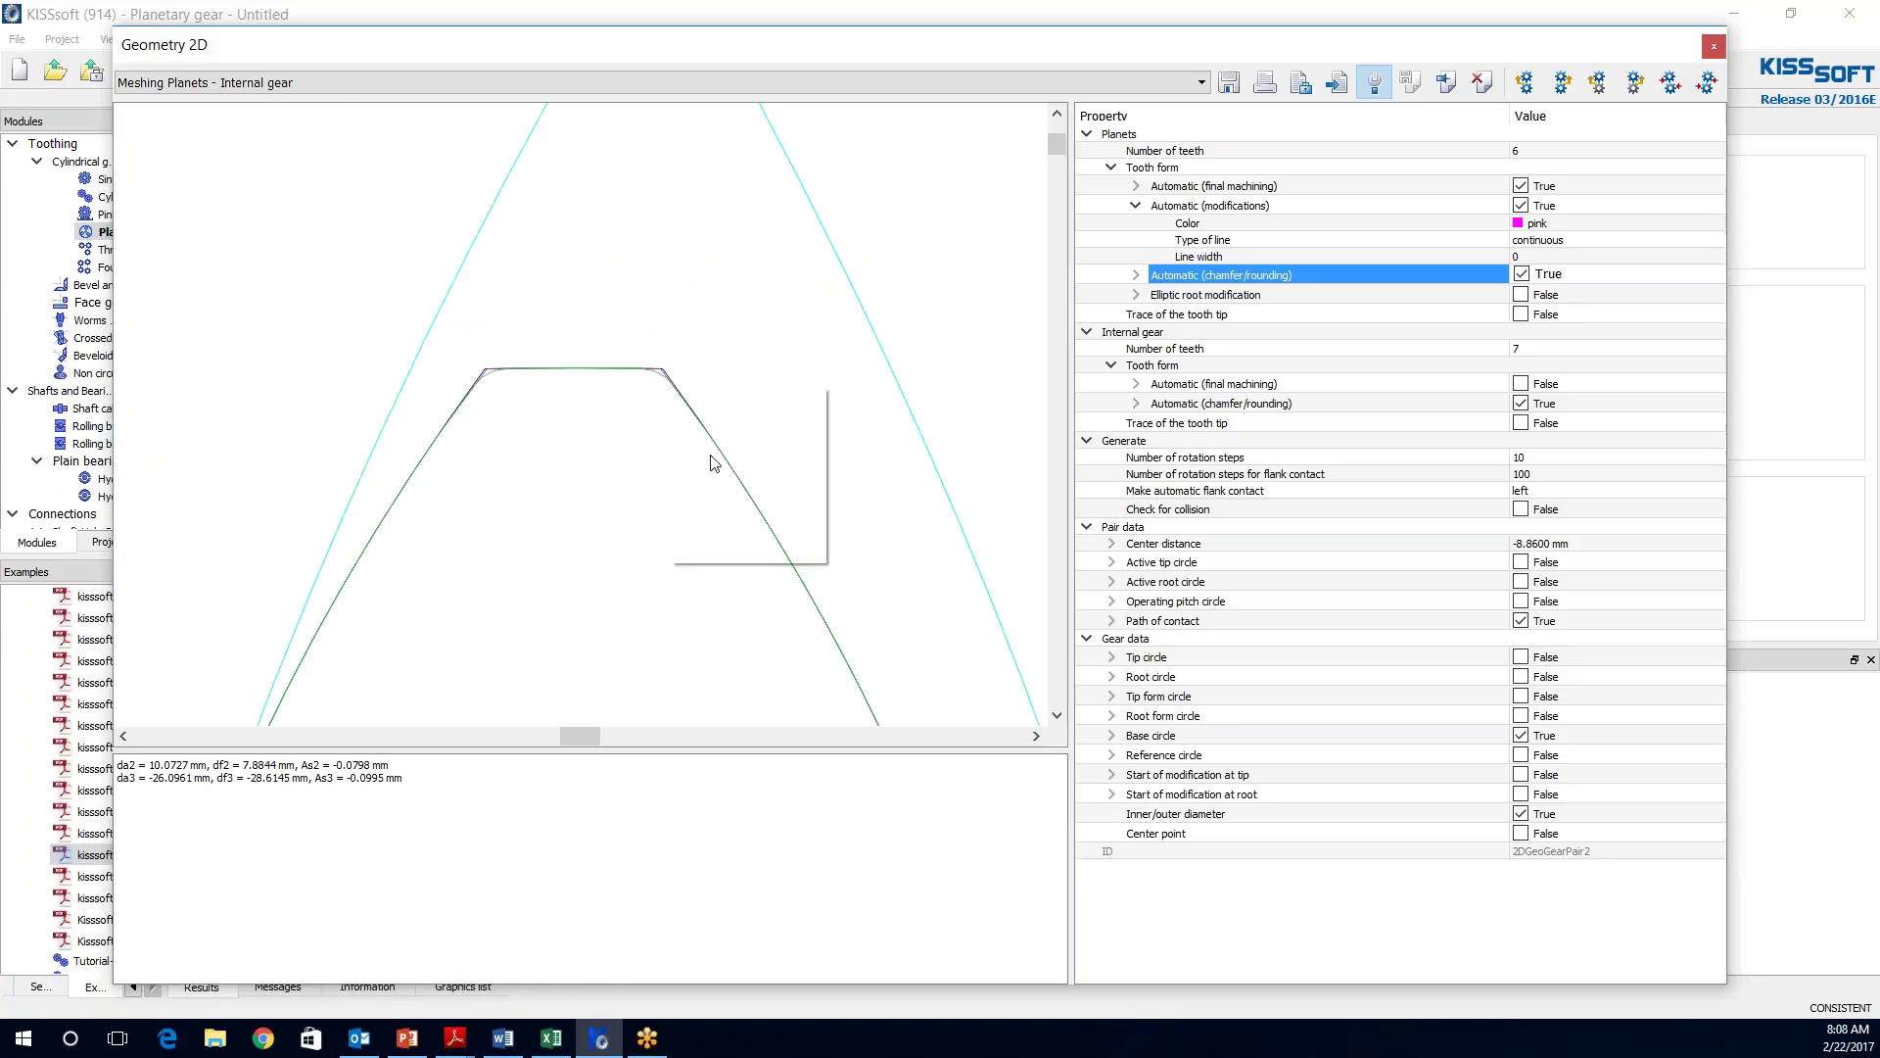
{"action": "left_click", "coordinate": [810, 525]}
{"action": "scroll", "coordinate": [960, 614], "scroll_direction": "down", "scroll_amount": 3}
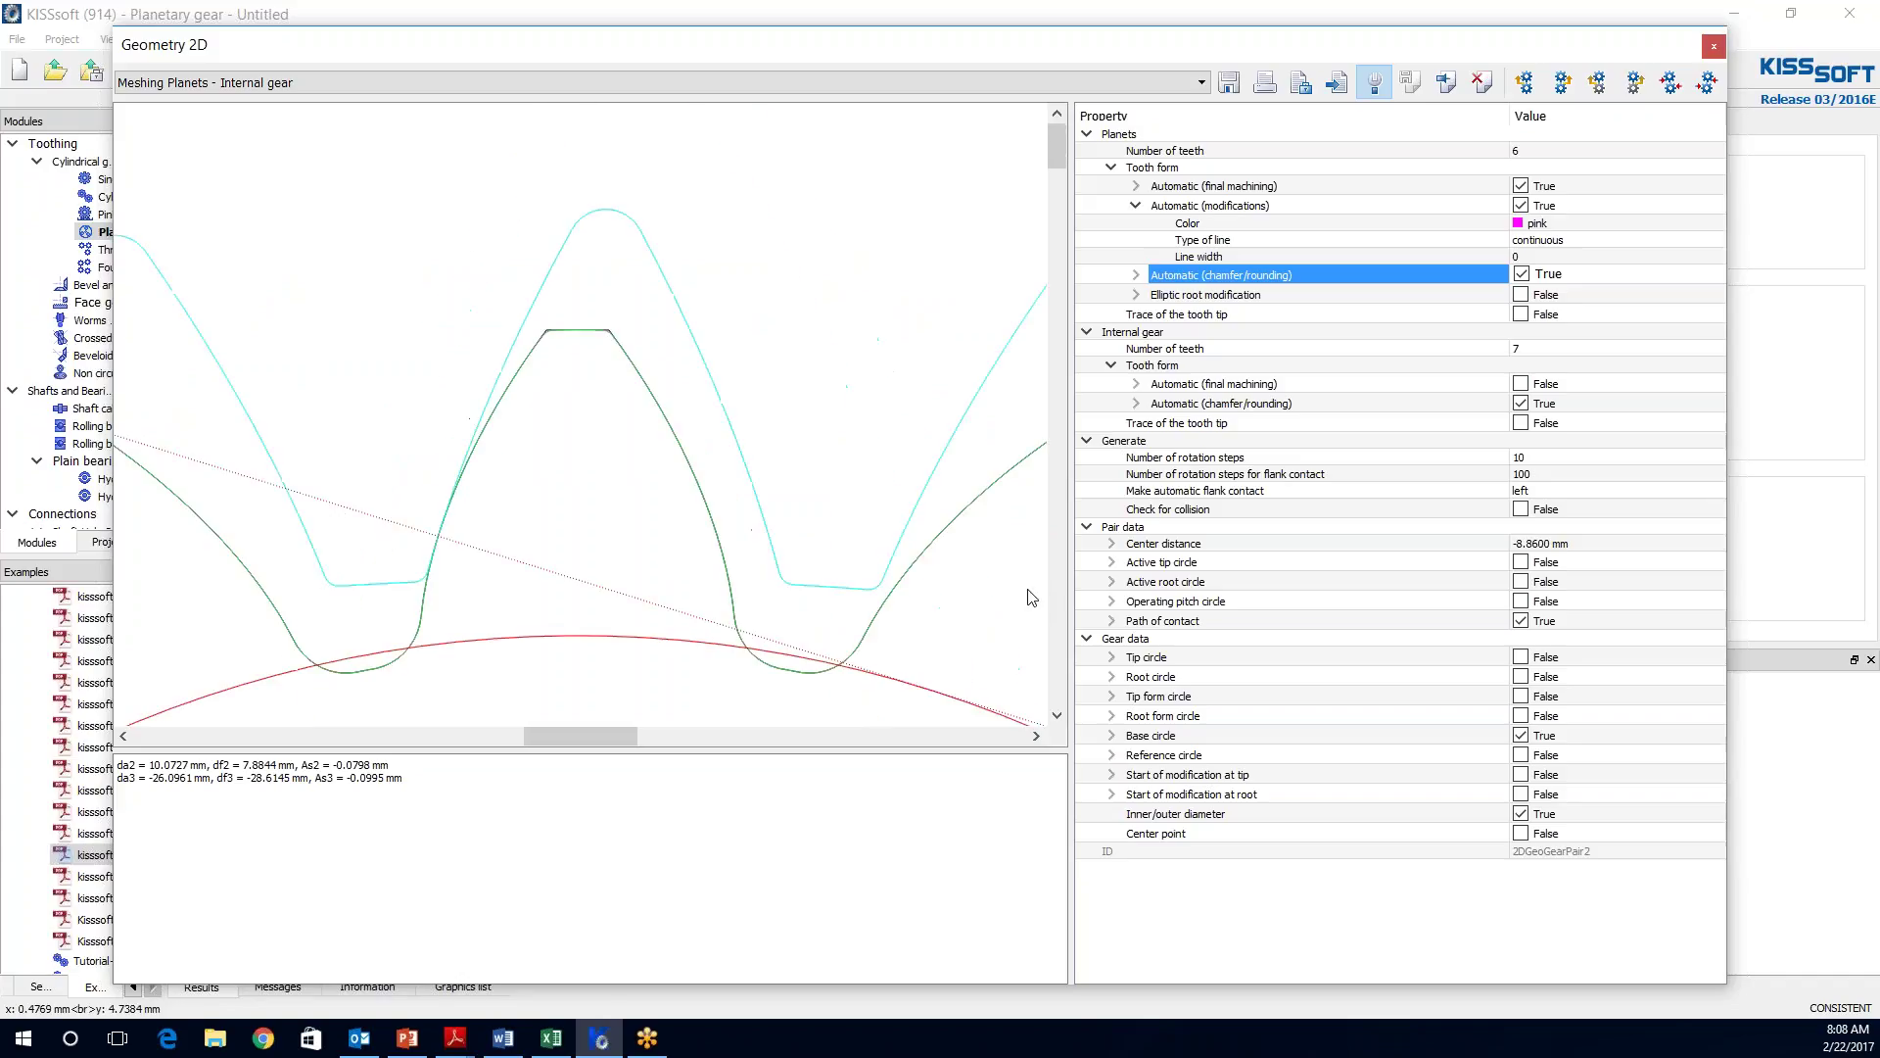
{"action": "left_click_drag", "start_coordinate": [1050, 138], "coordinate": [1050, 167]}
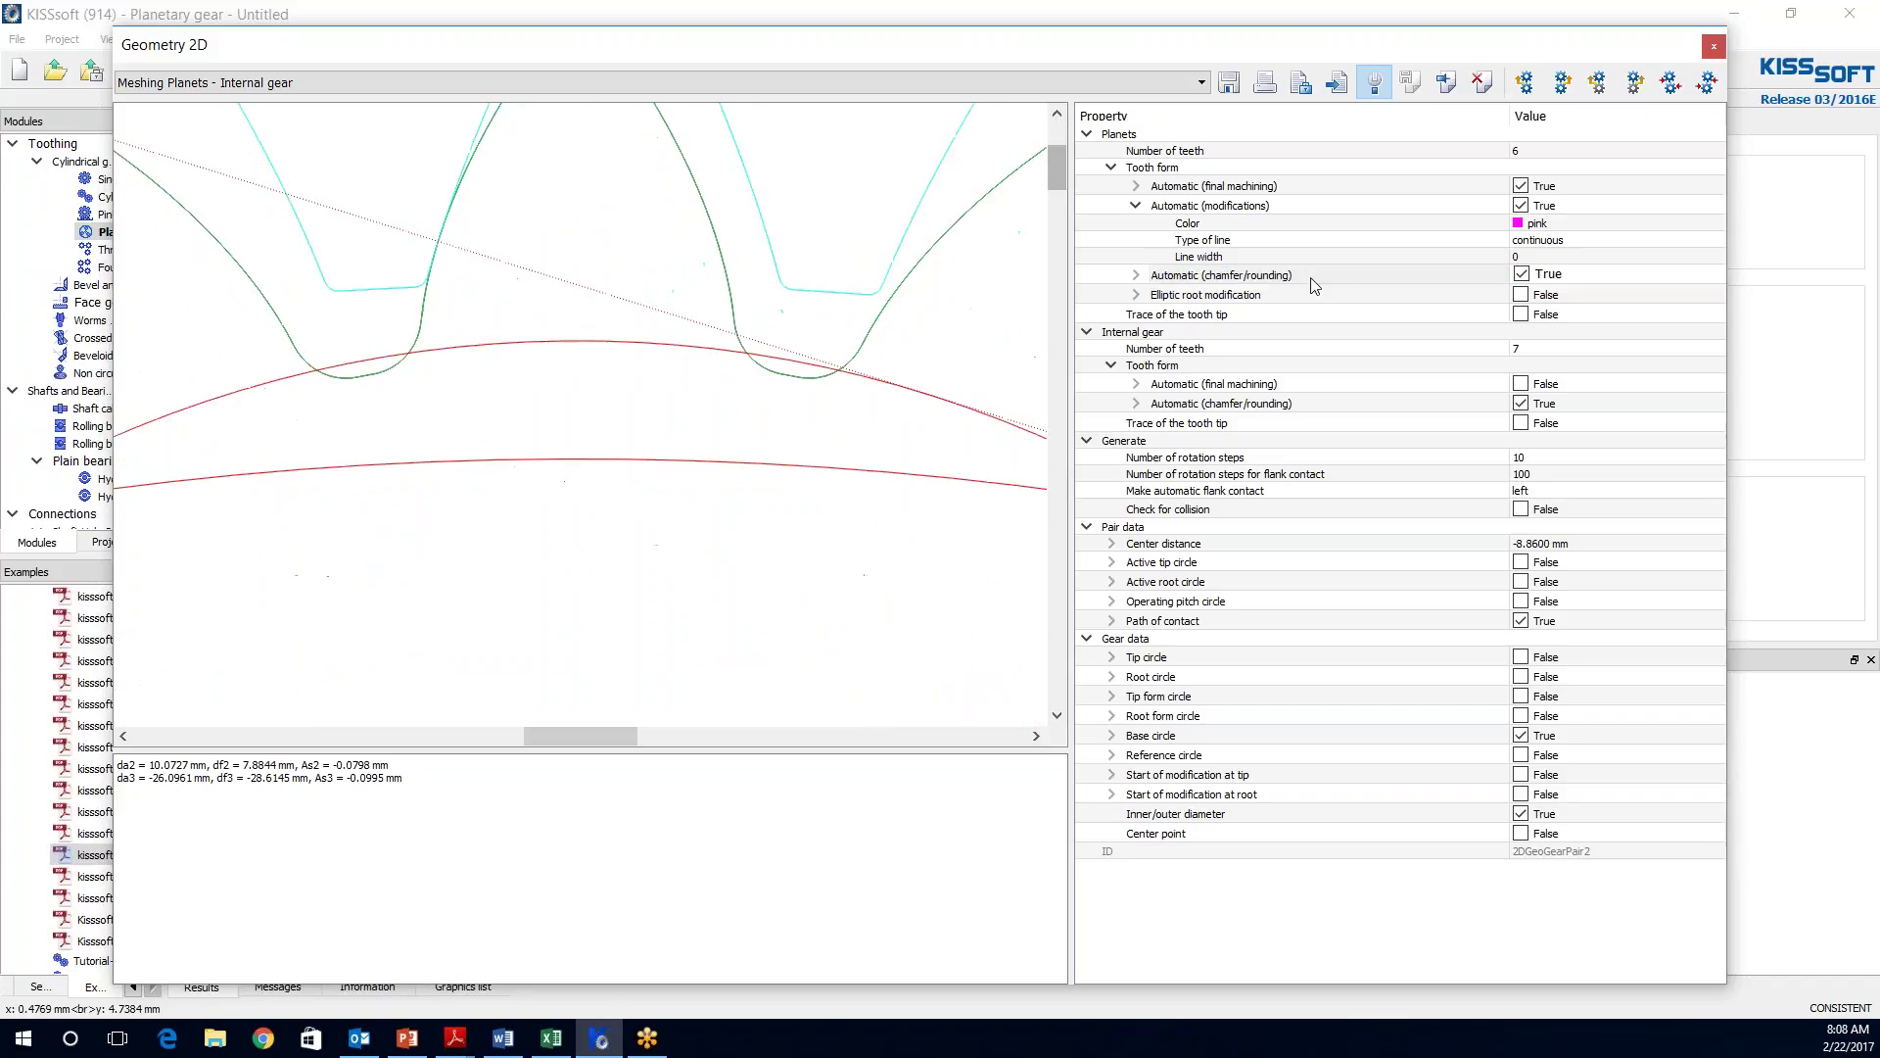
- Tick the planets' Elliptic root modification and set its curve colour to orange
{"action": "left_click", "coordinate": [1353, 294]}
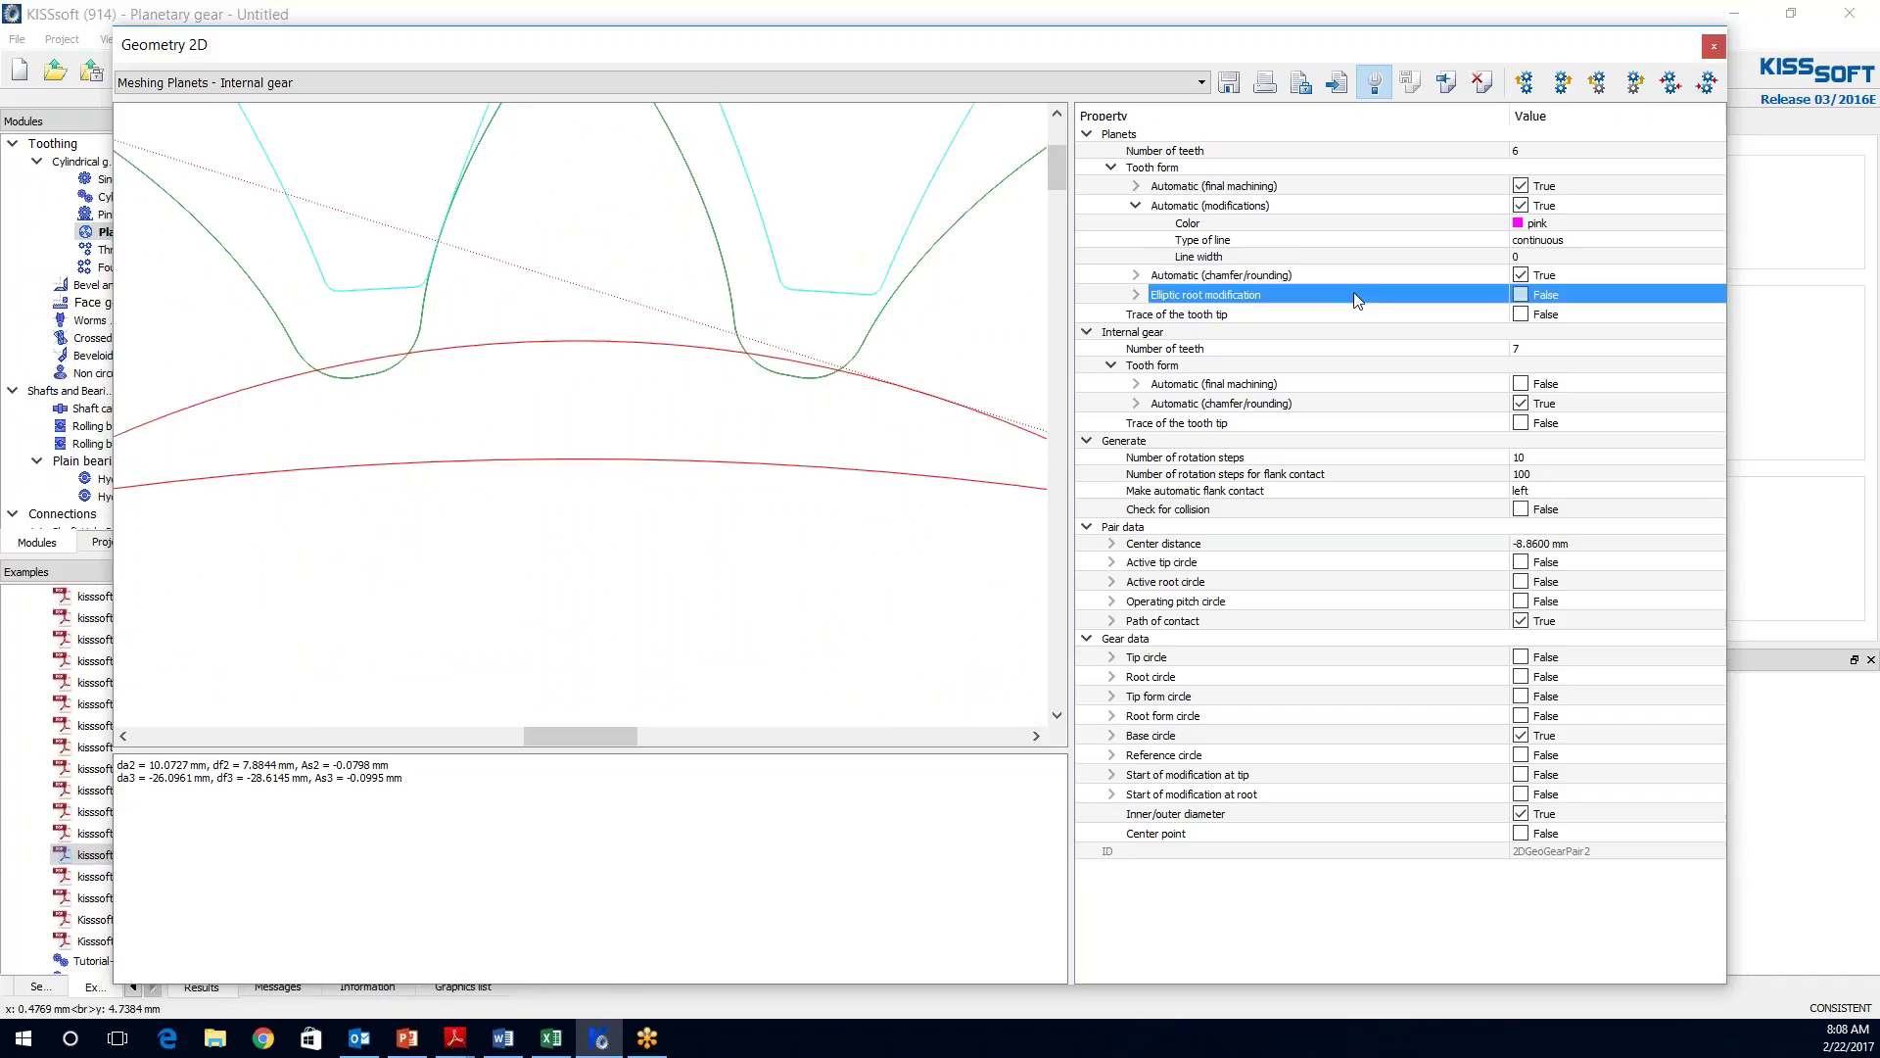
{"action": "left_click", "coordinate": [1524, 301]}
{"action": "left_click", "coordinate": [1523, 295]}
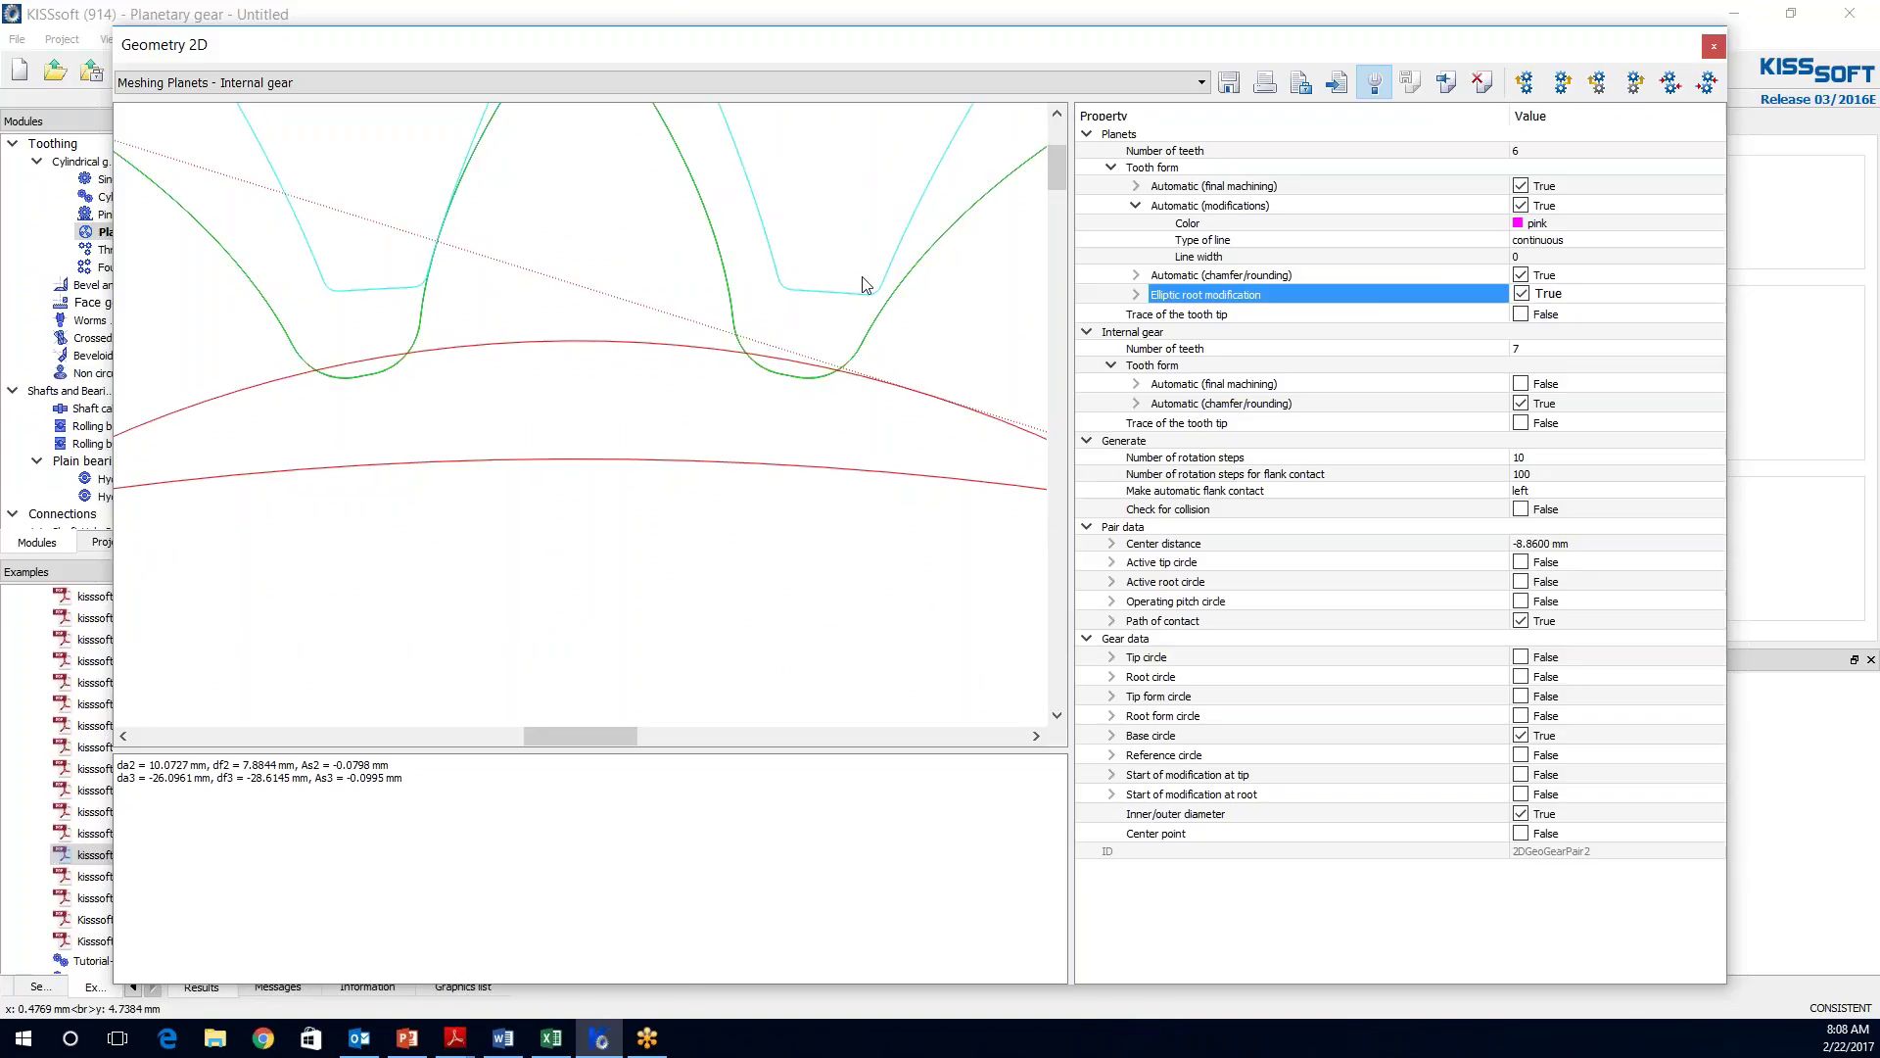
{"action": "left_click", "coordinate": [1138, 296]}
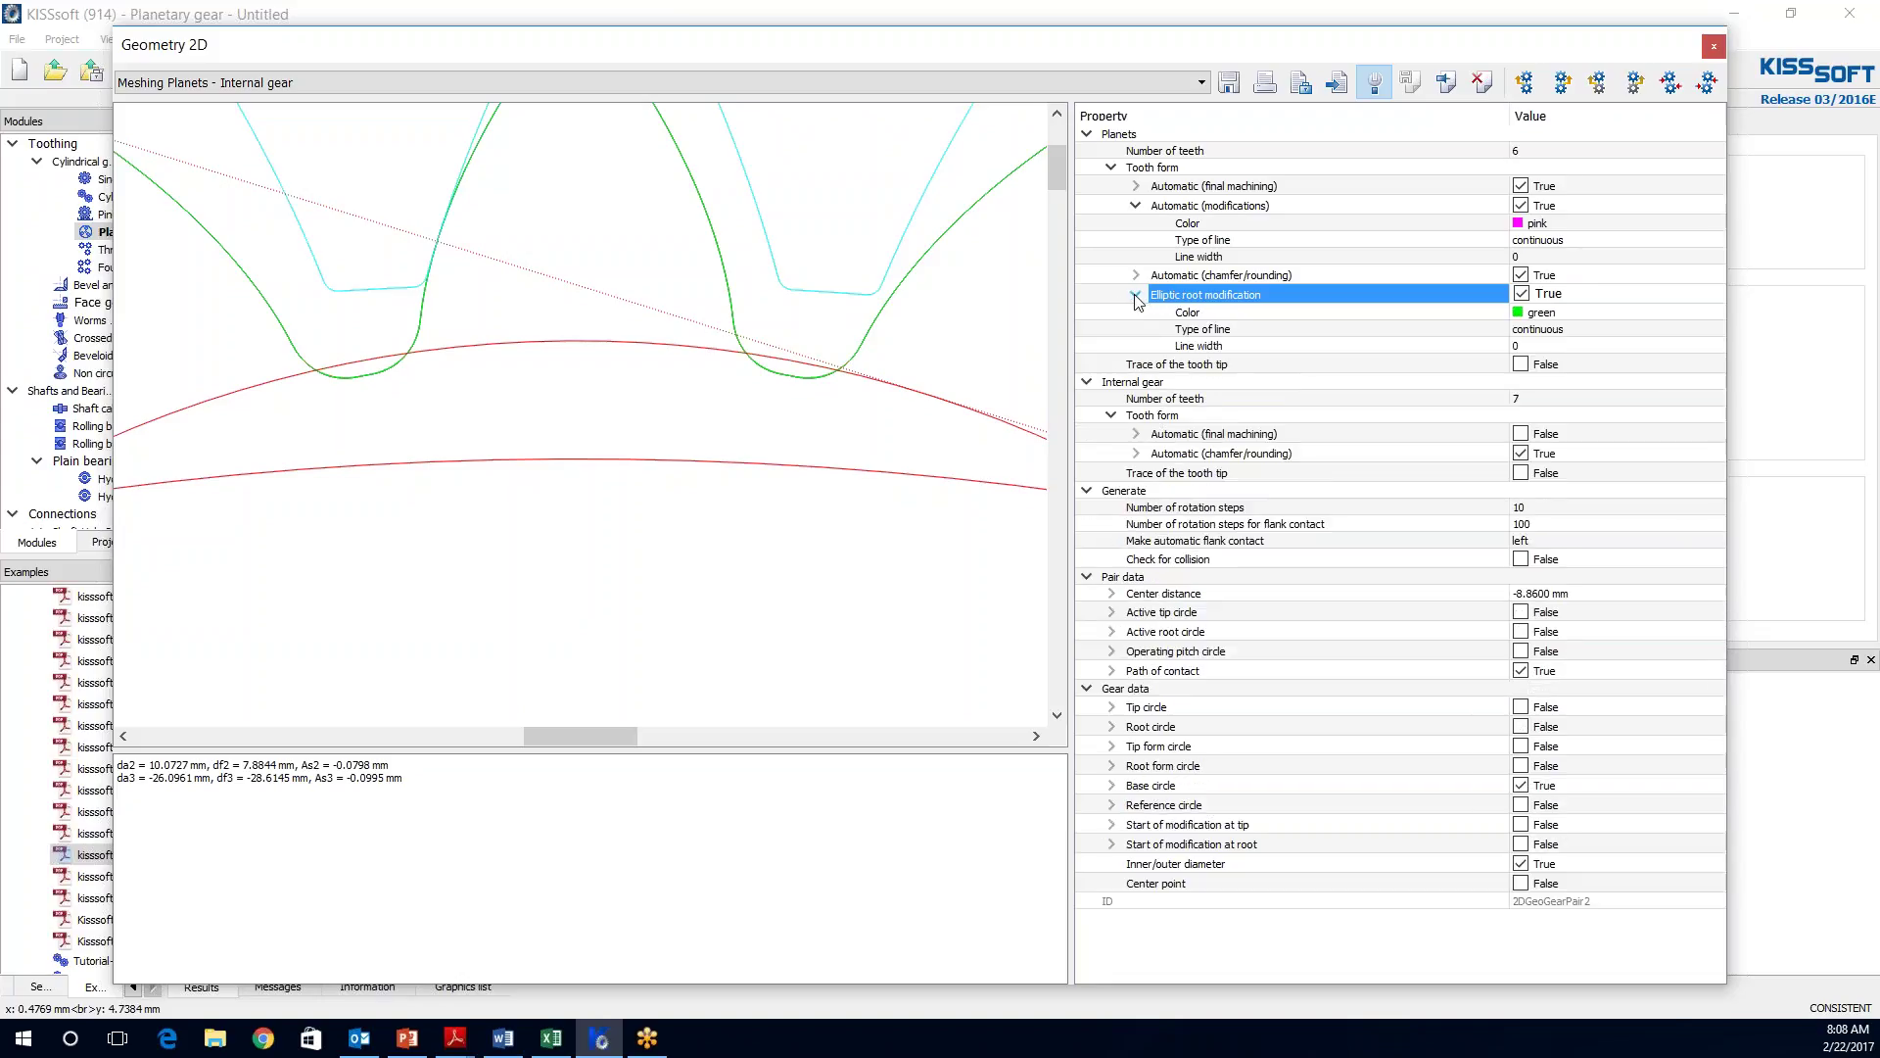
{"action": "left_click", "coordinate": [1541, 316]}
{"action": "left_click", "coordinate": [1541, 316]}
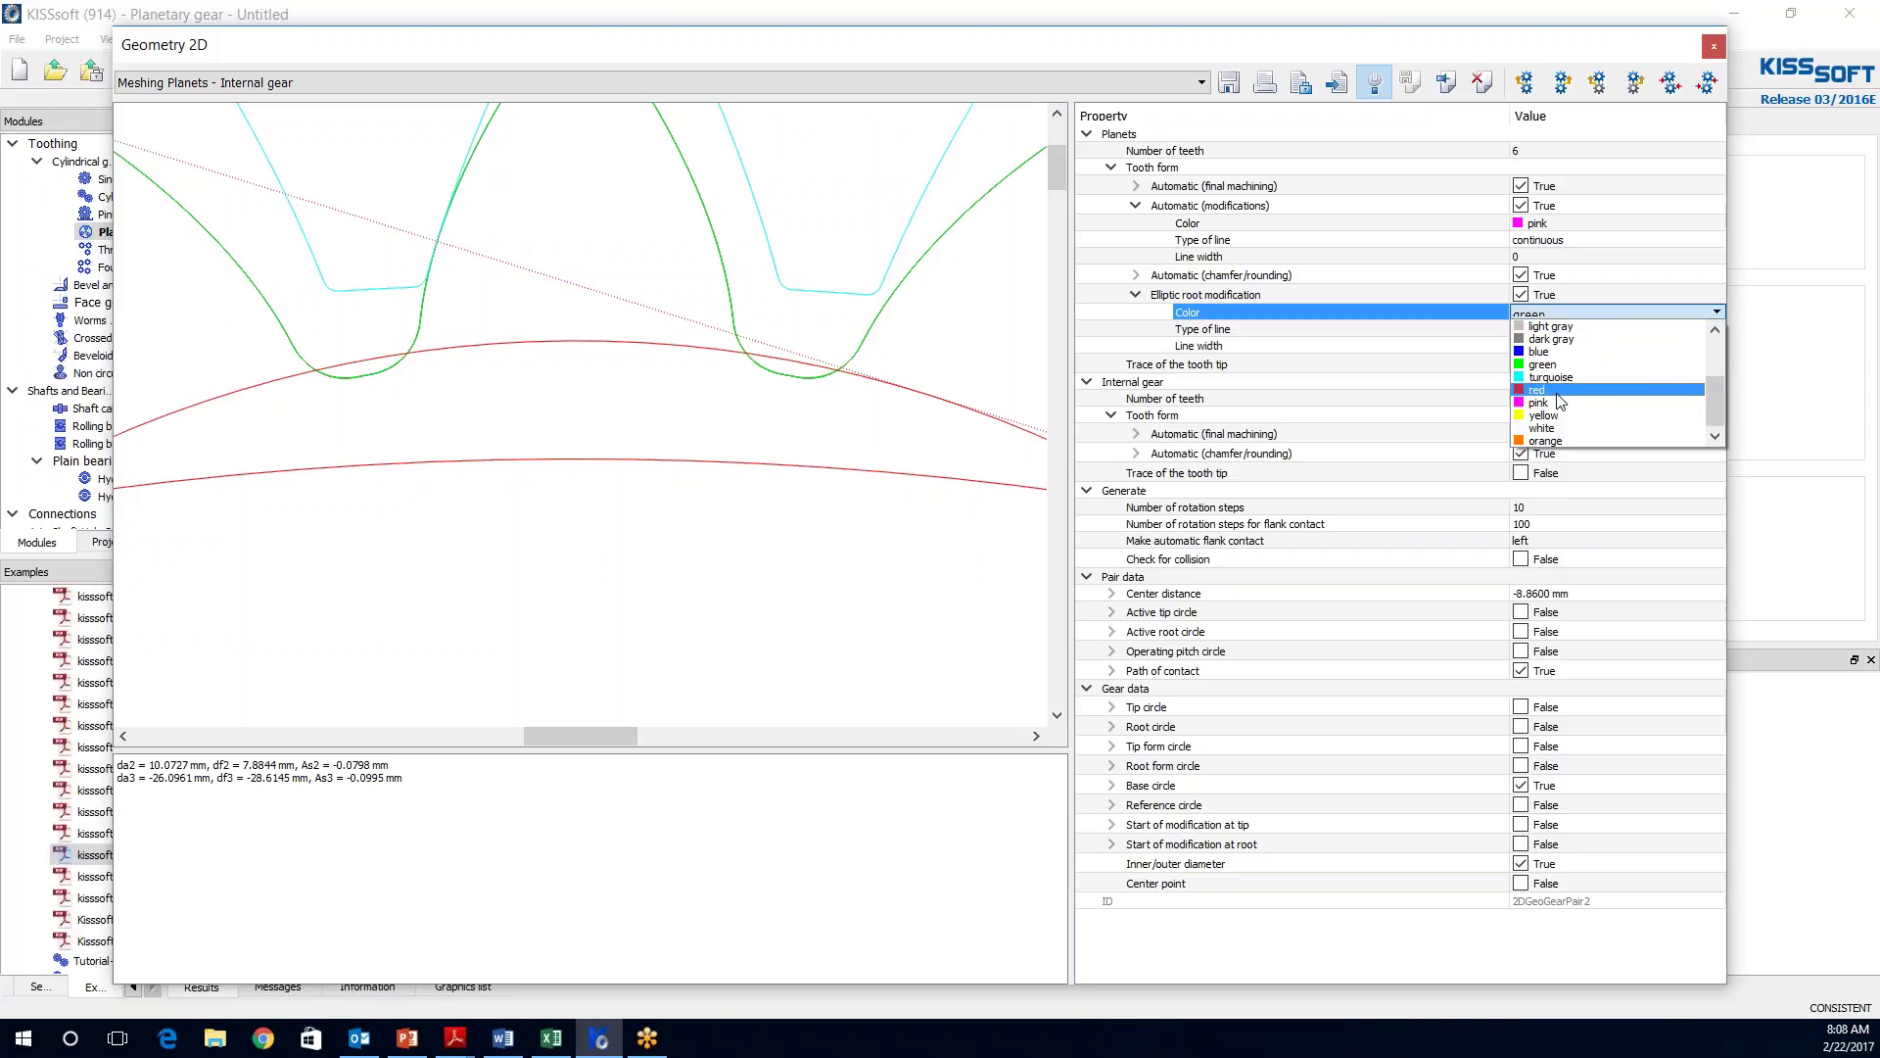
{"action": "key", "text": "Return"}
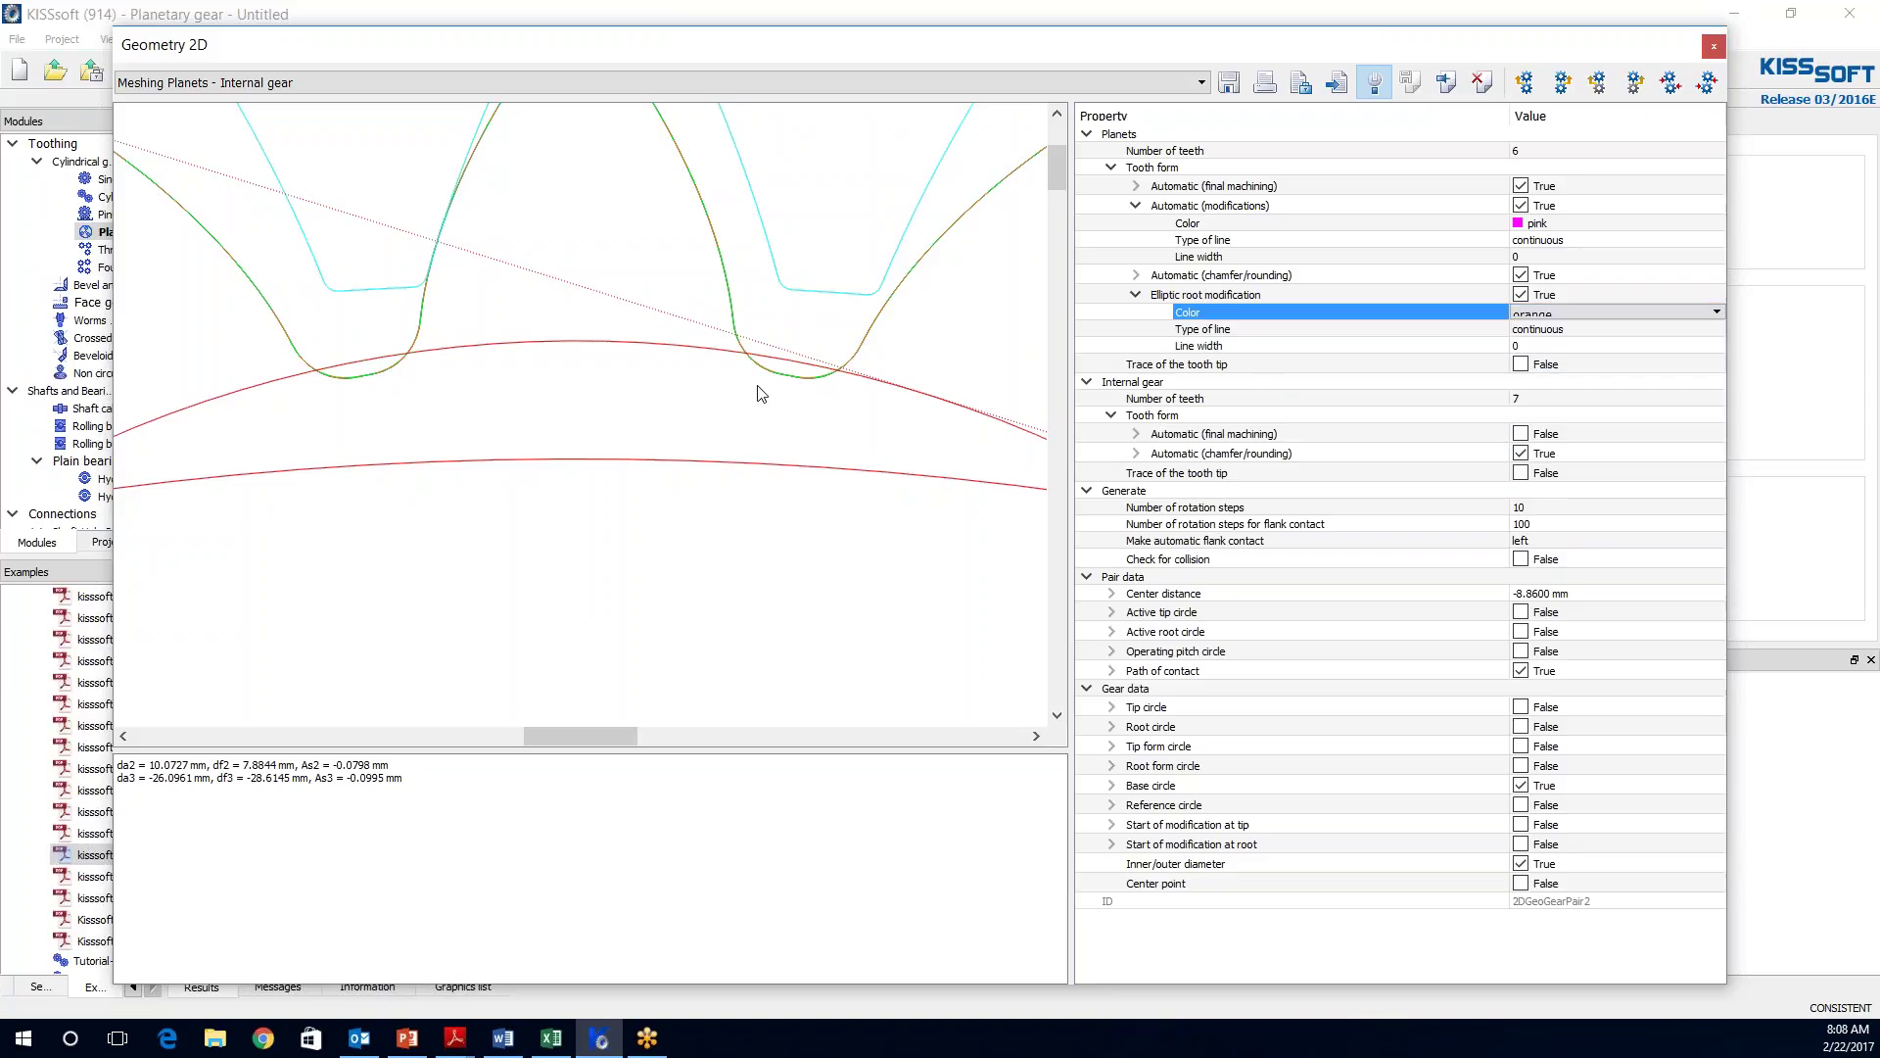
{"action": "scroll", "coordinate": [778, 369], "scroll_direction": "up", "scroll_amount": 3}
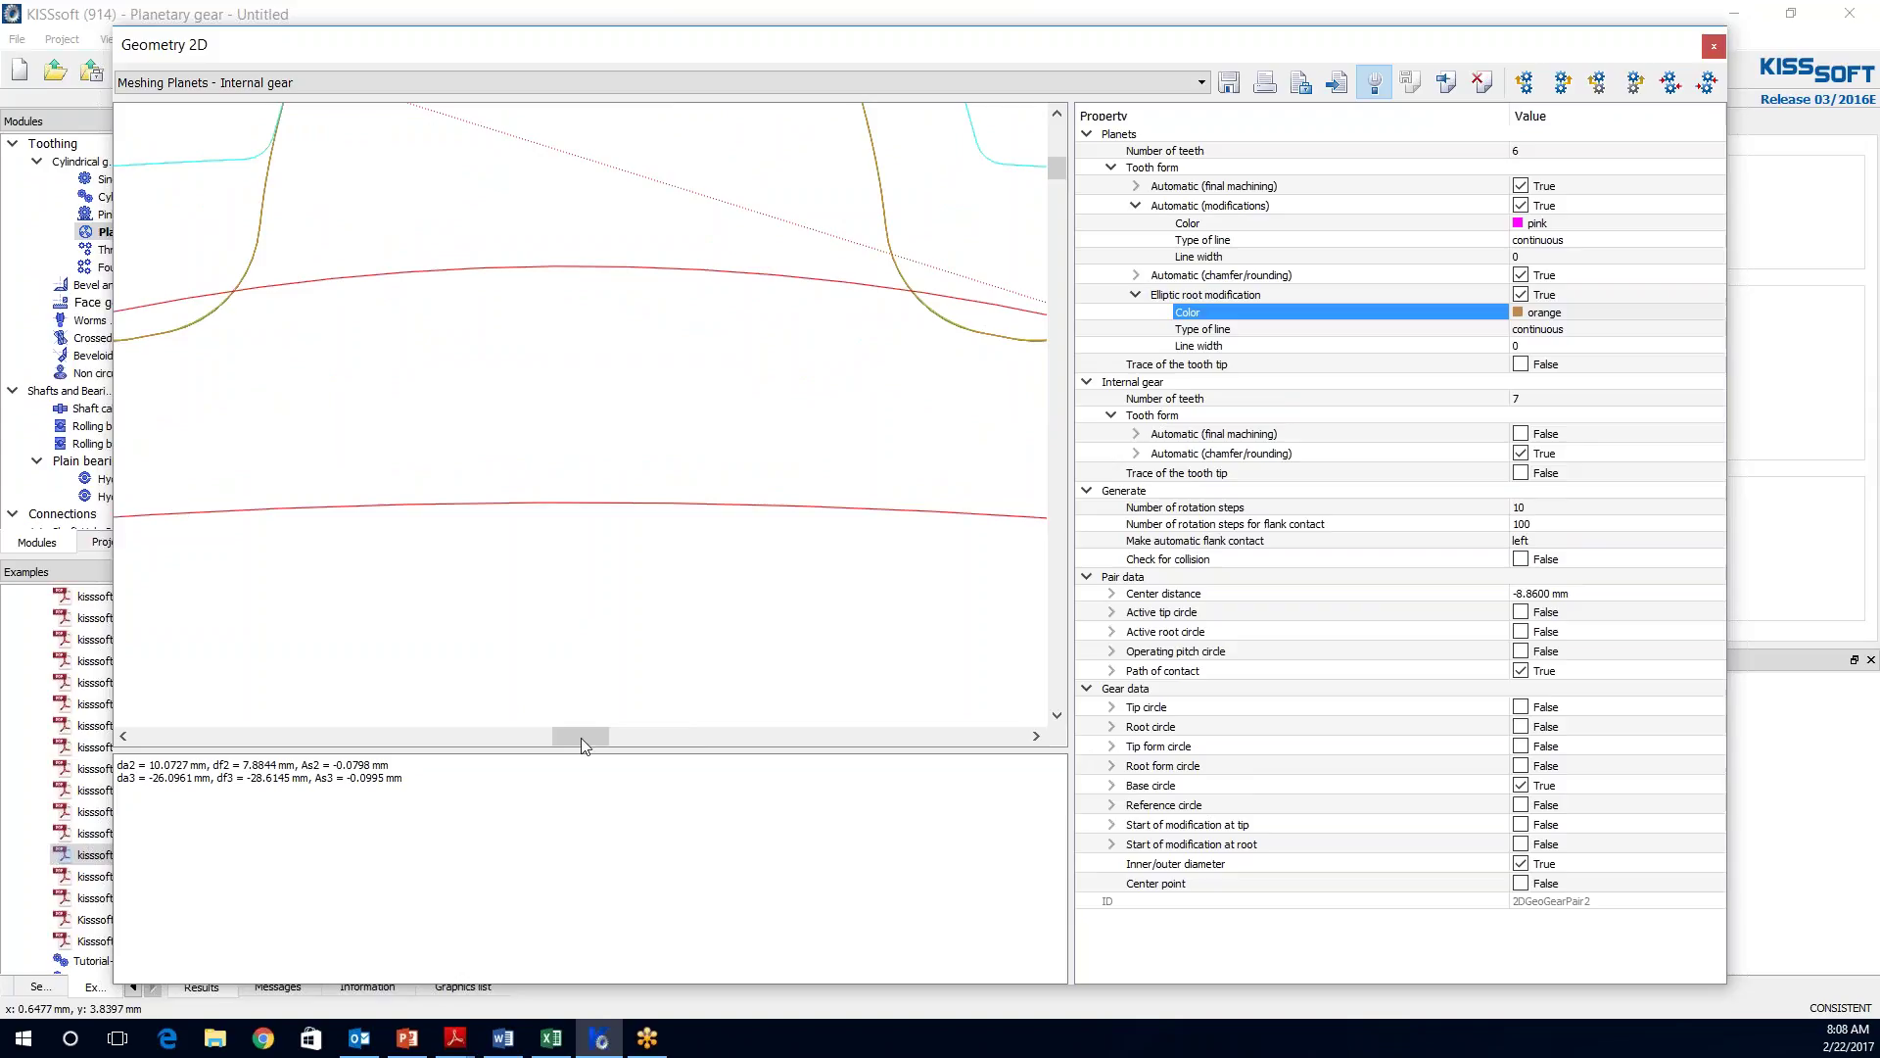
{"action": "left_click_drag", "start_coordinate": [583, 737], "coordinate": [613, 737]}
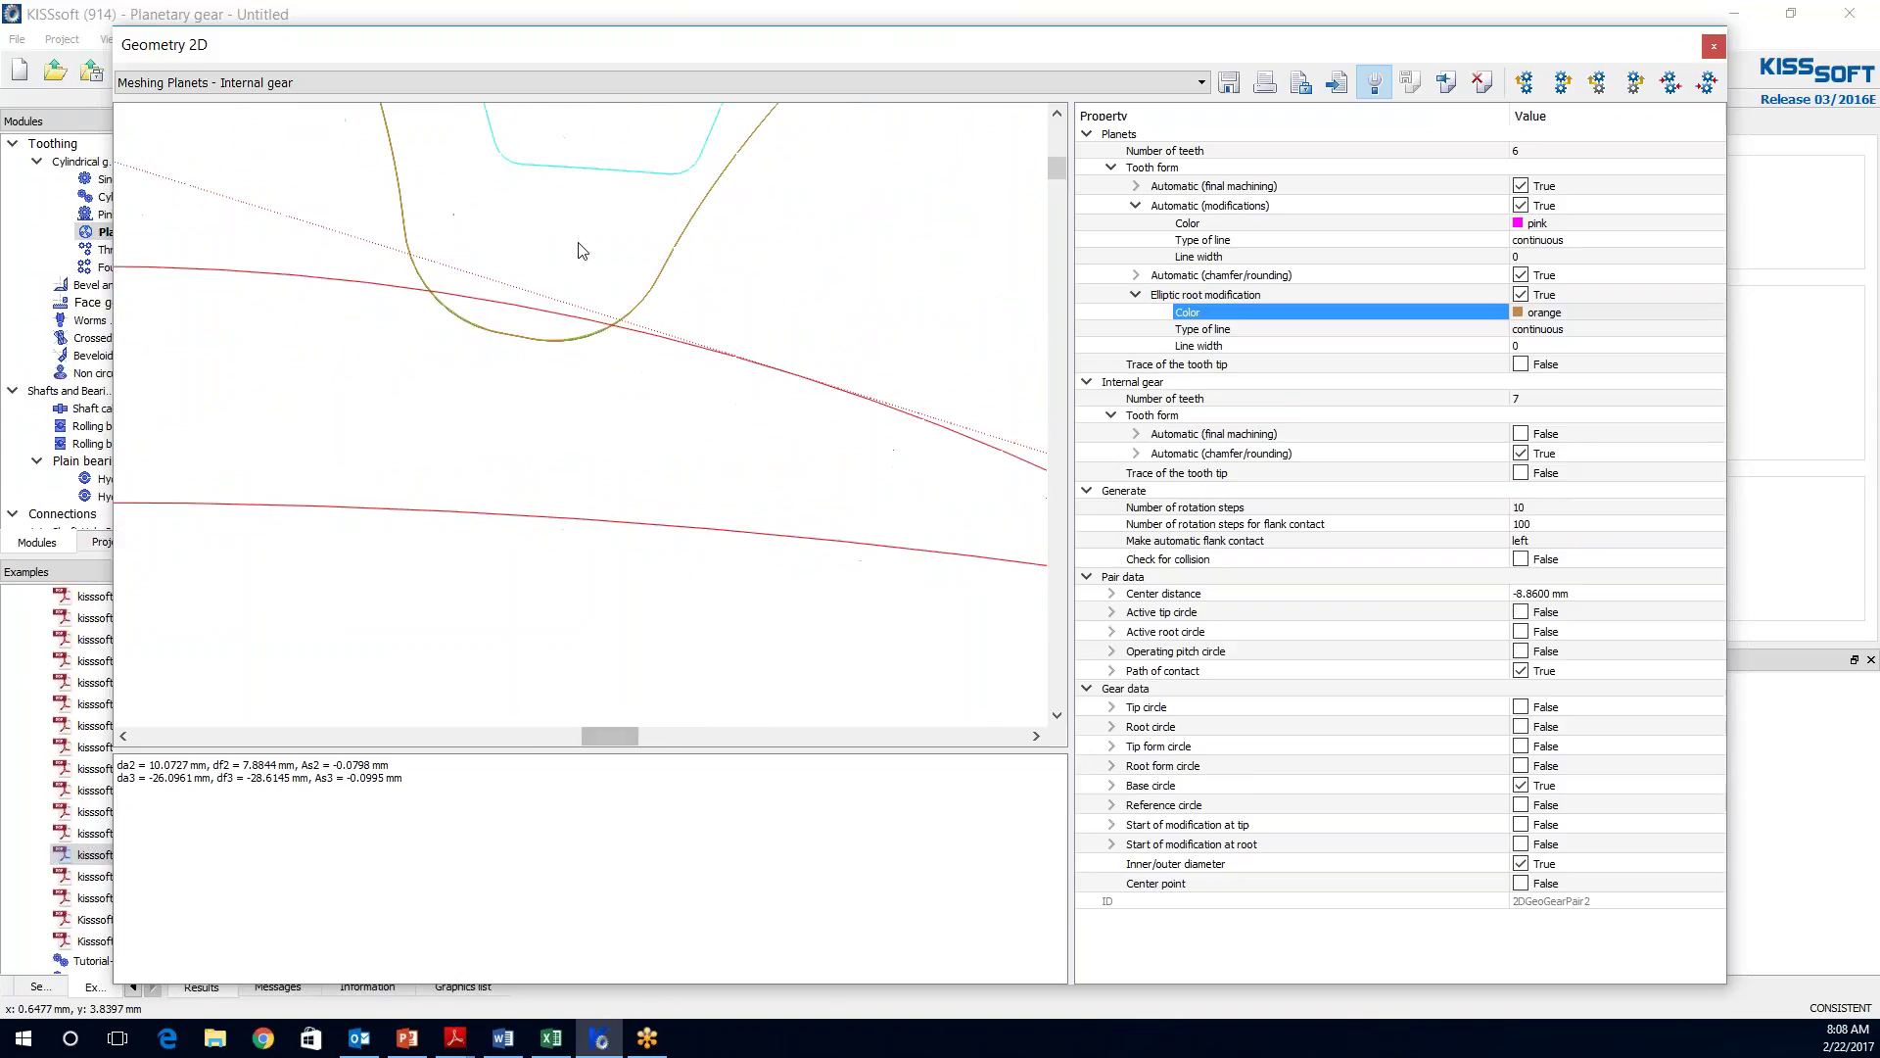
- Zoom into the orange elliptic root curve, pan around, then zoom back out to whole teeth
{"action": "scroll", "coordinate": [579, 244], "scroll_direction": "up", "scroll_amount": 3}
{"action": "scroll", "coordinate": [1060, 168], "scroll_direction": "up", "scroll_amount": 2}
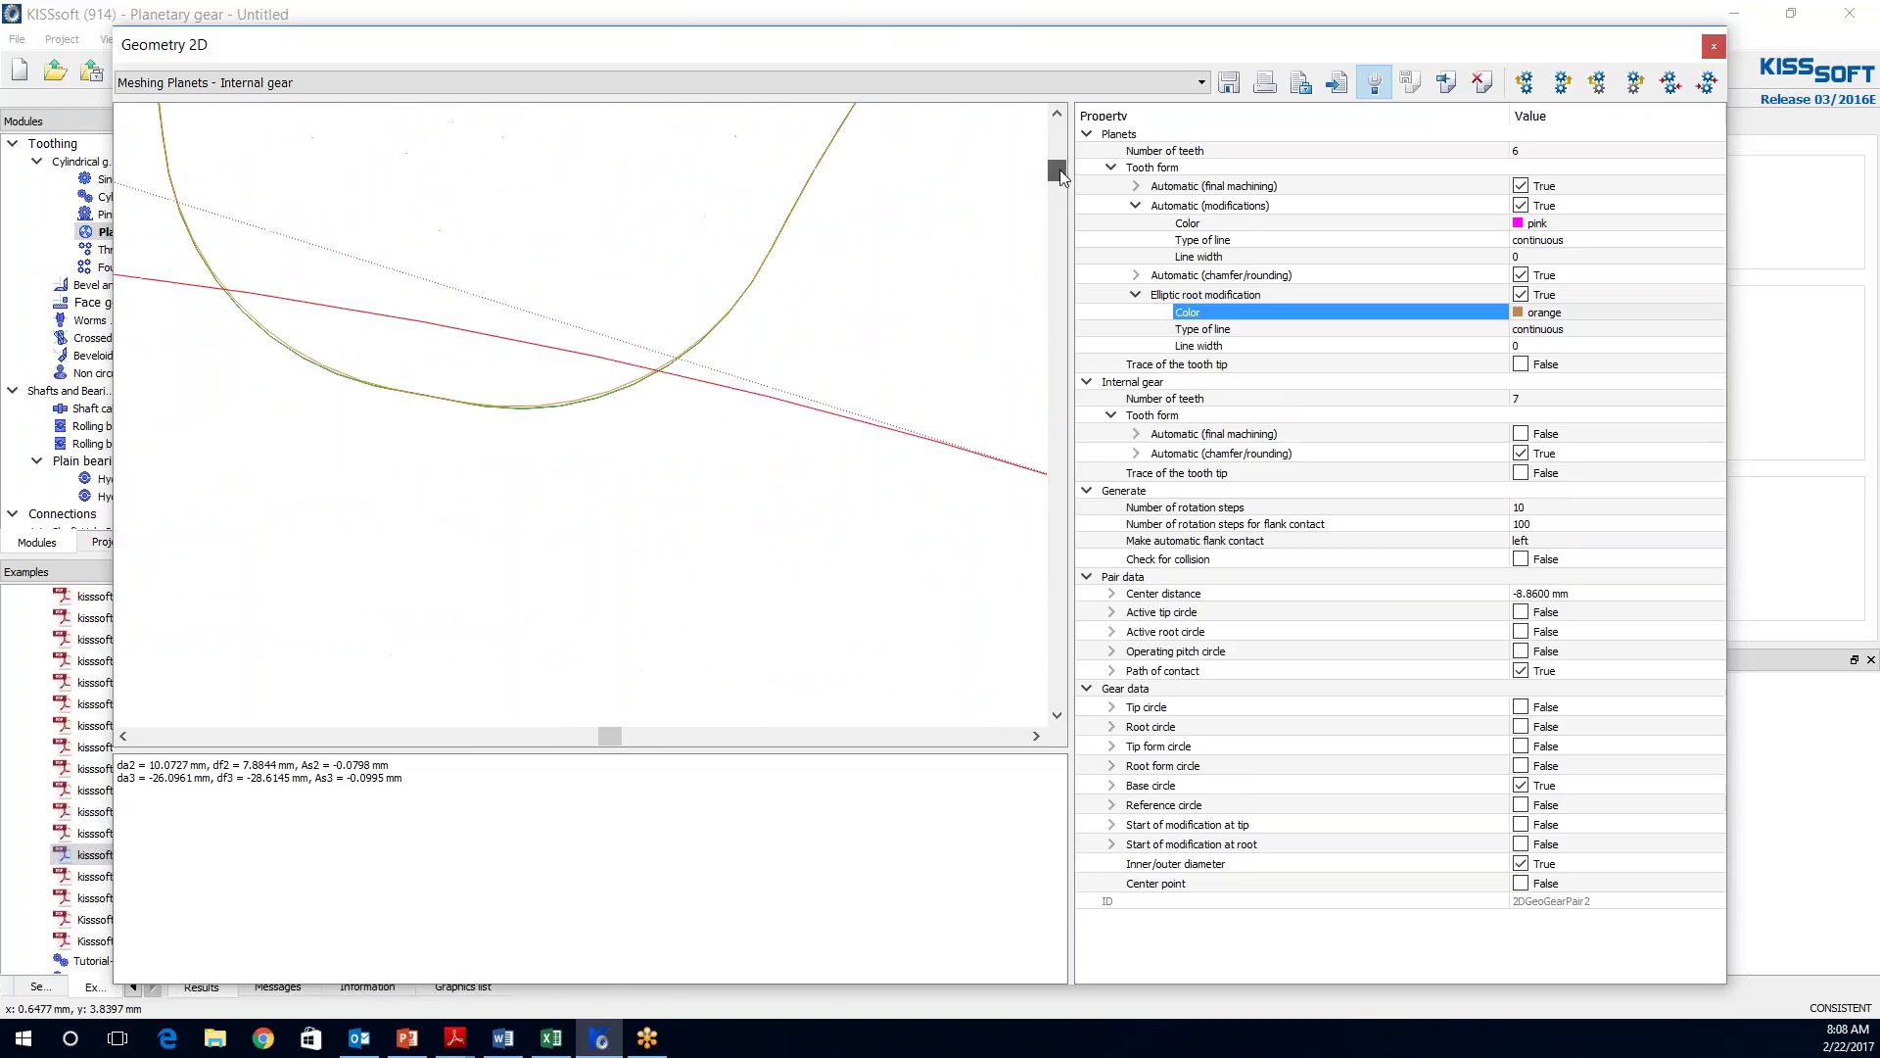
{"action": "left_click_drag", "start_coordinate": [609, 735], "coordinate": [605, 727]}
{"action": "scroll", "coordinate": [653, 368], "scroll_direction": "up", "scroll_amount": 1}
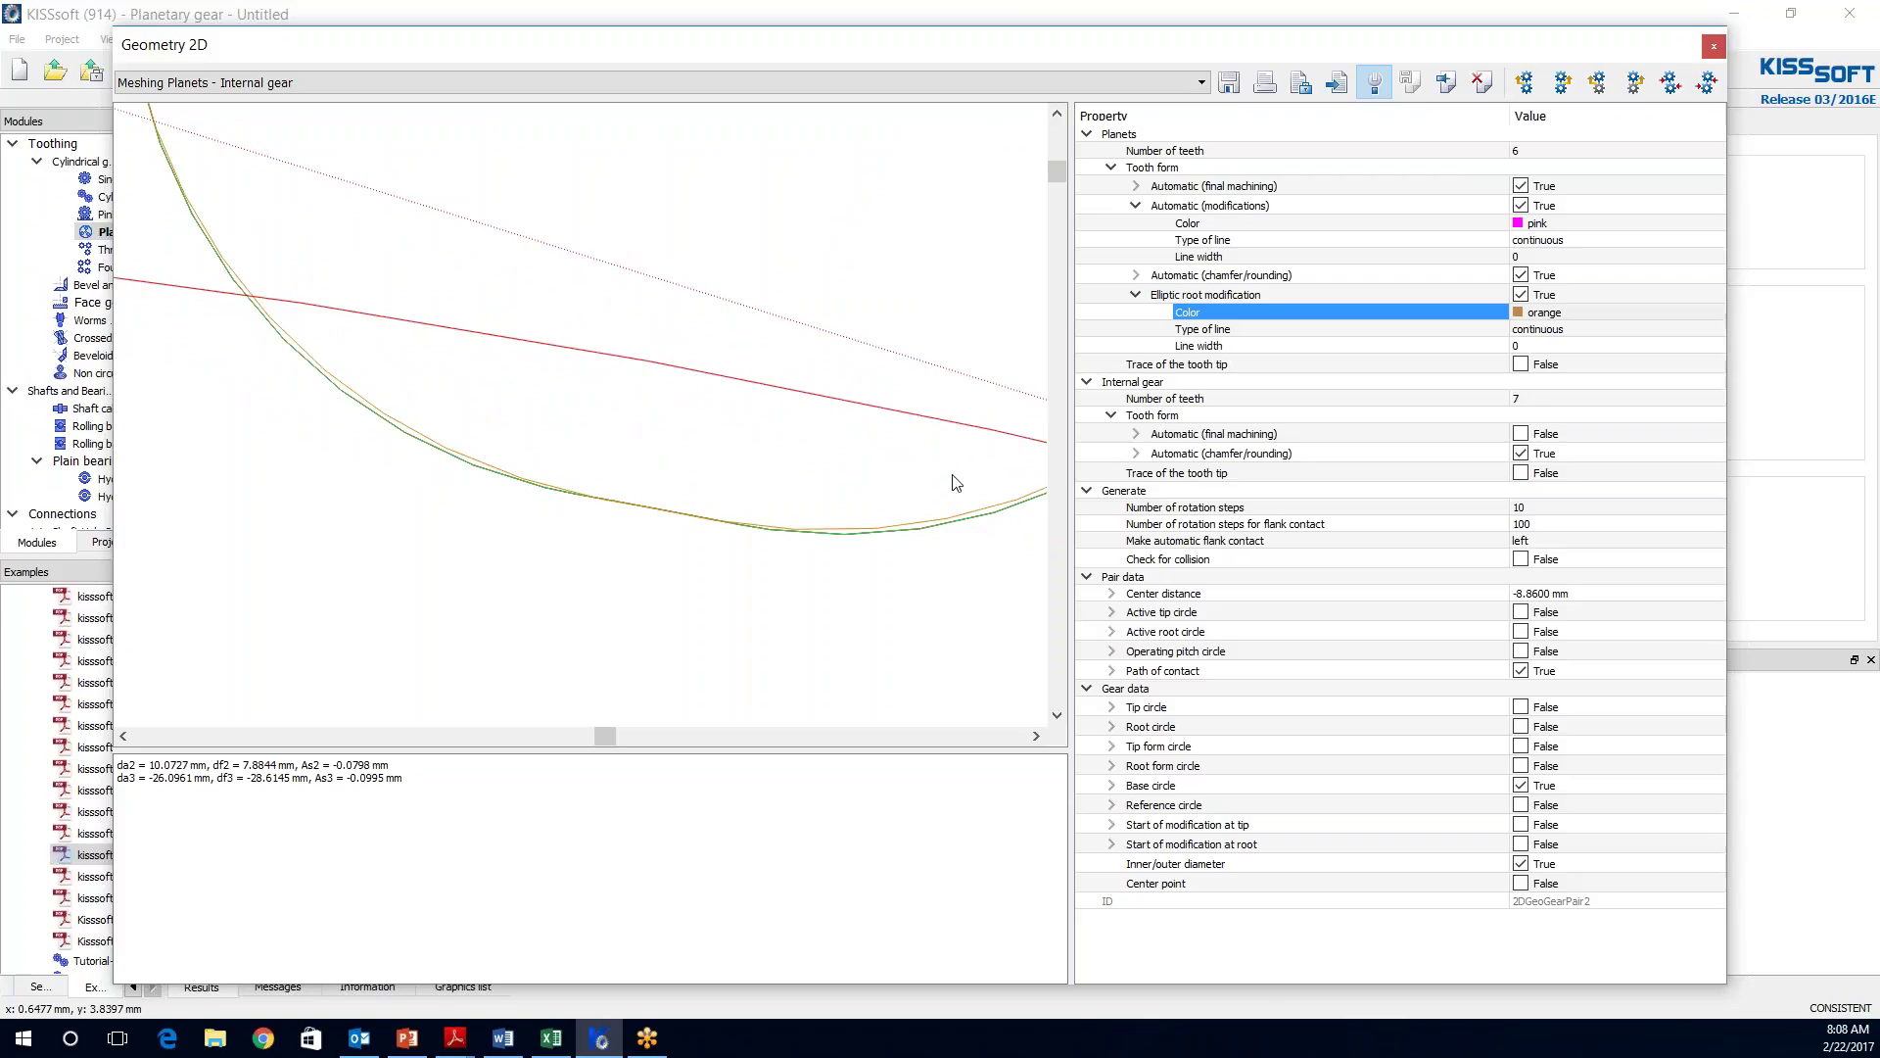
{"action": "scroll", "coordinate": [755, 369], "scroll_direction": "down", "scroll_amount": 5}
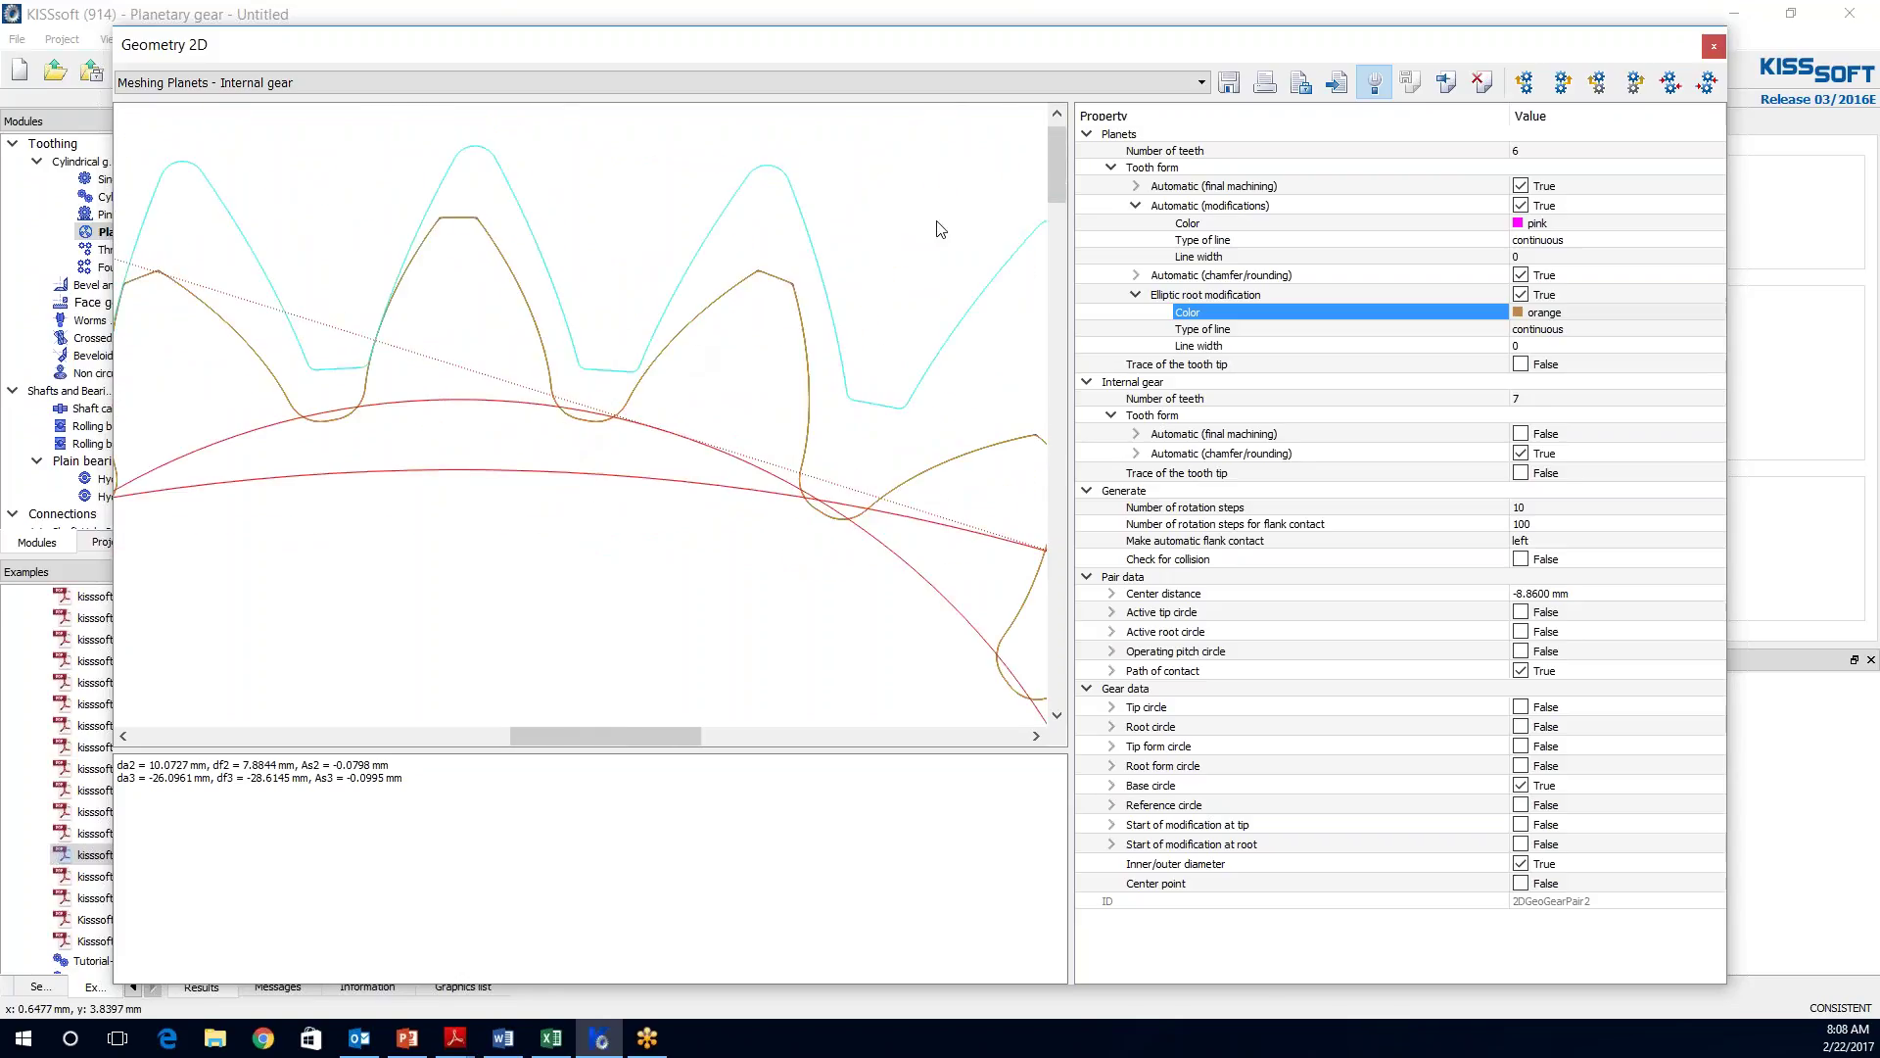
{"action": "left_click", "coordinate": [1523, 188]}
- Untick the planets' final machining, modifications and chamfer/rounding outlines, keeping only the elliptic root curve
{"action": "left_click", "coordinate": [1522, 186]}
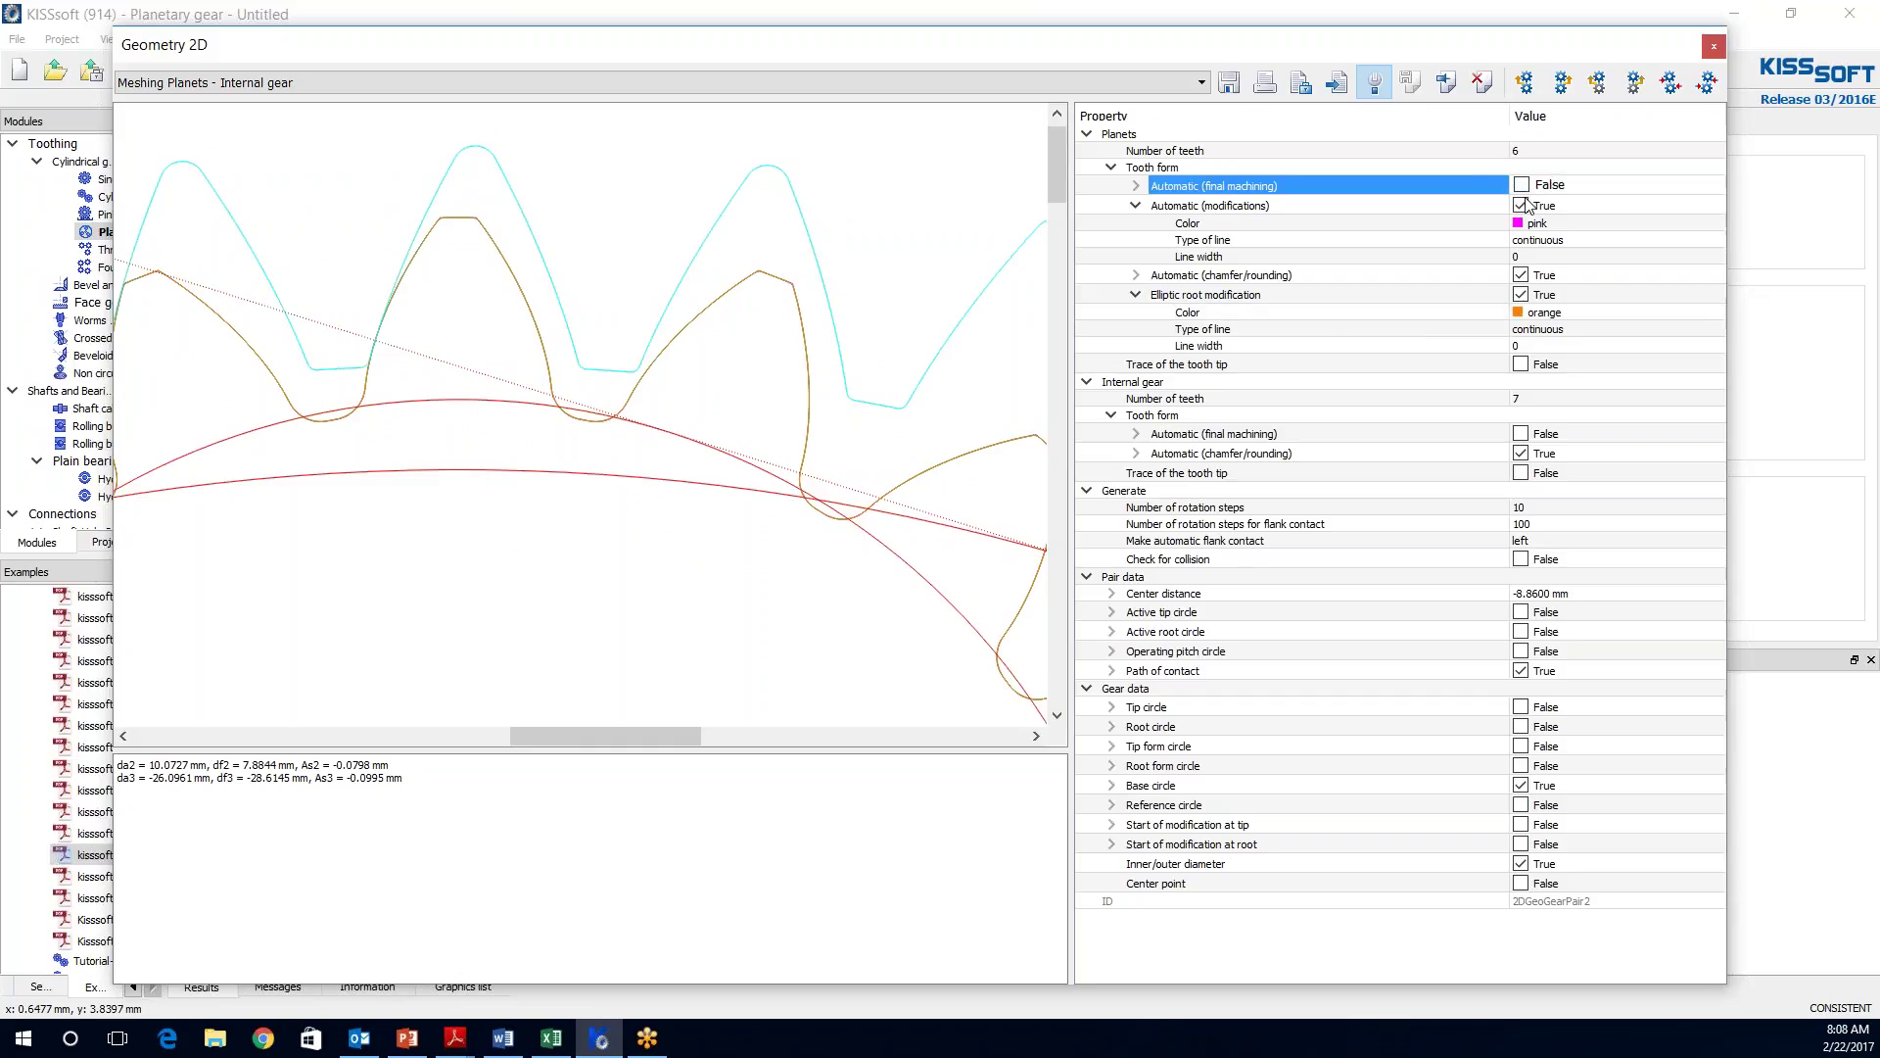
{"action": "left_click", "coordinate": [1522, 206]}
{"action": "left_click", "coordinate": [1522, 206]}
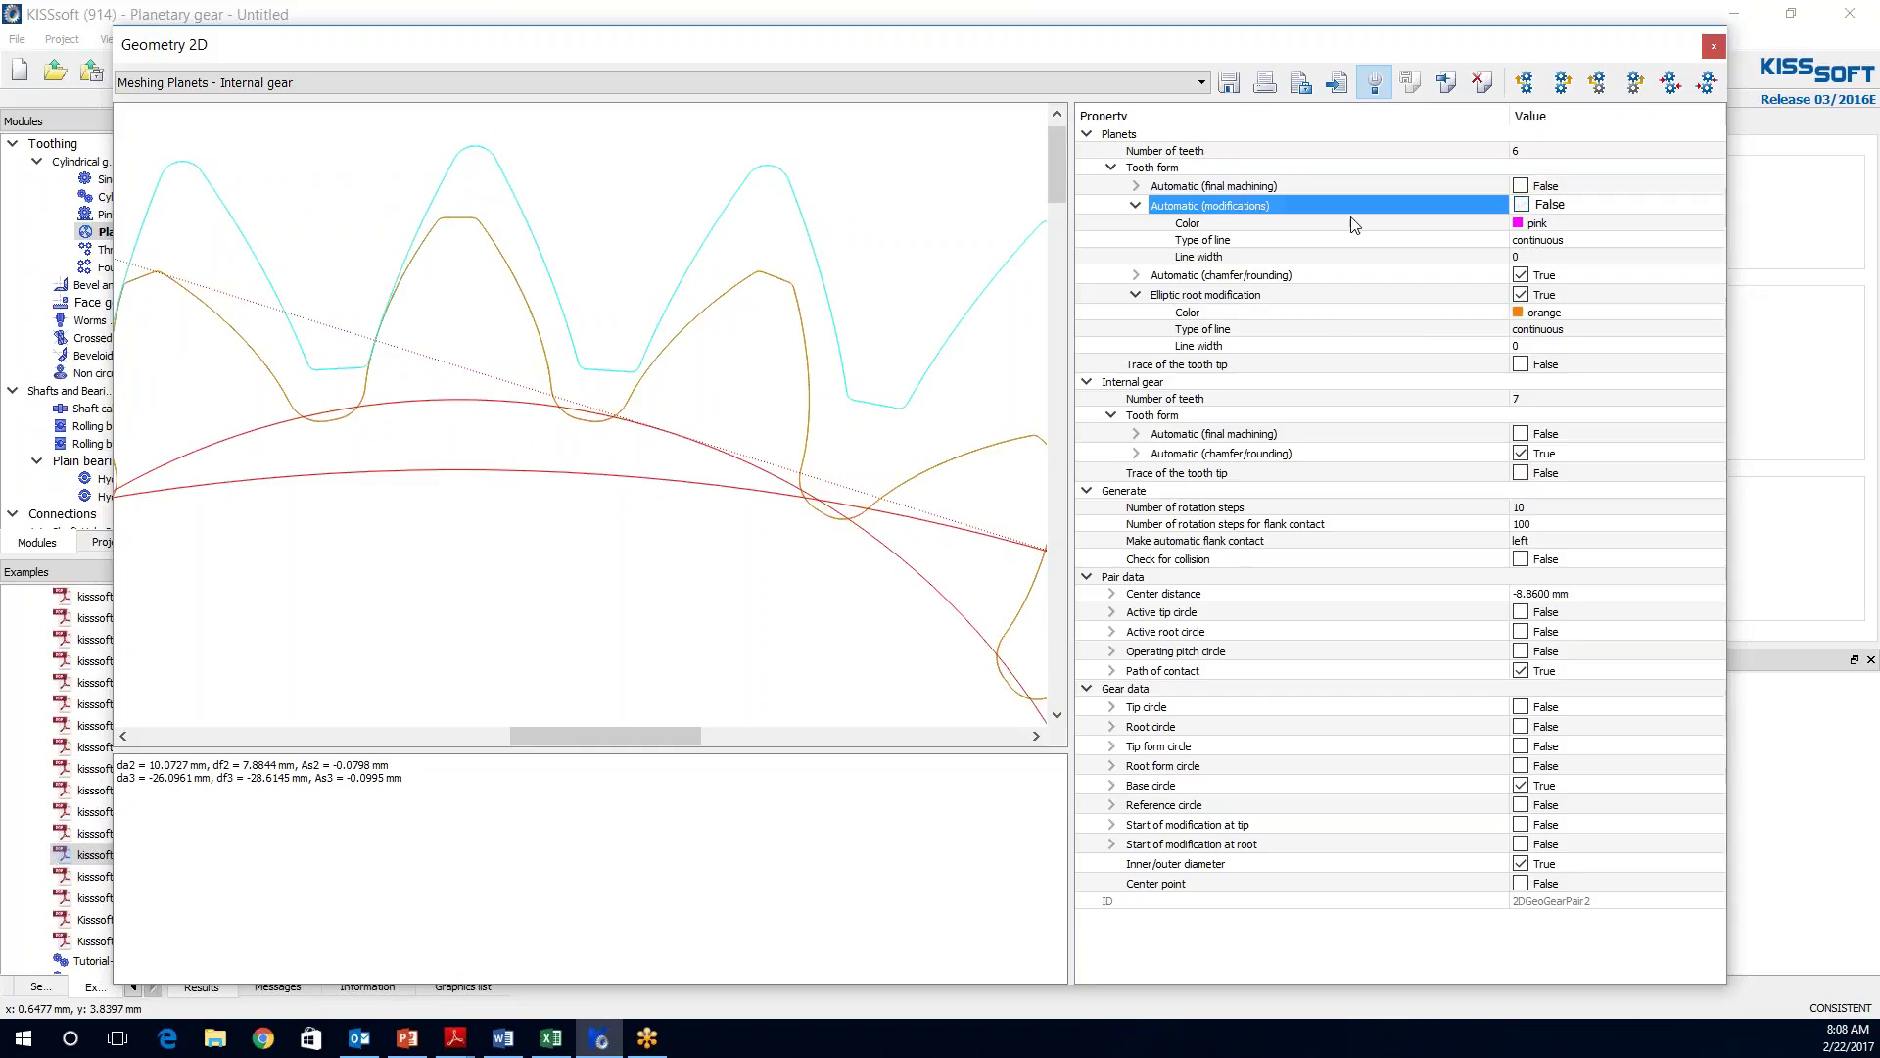
{"action": "left_click", "coordinate": [1135, 206]}
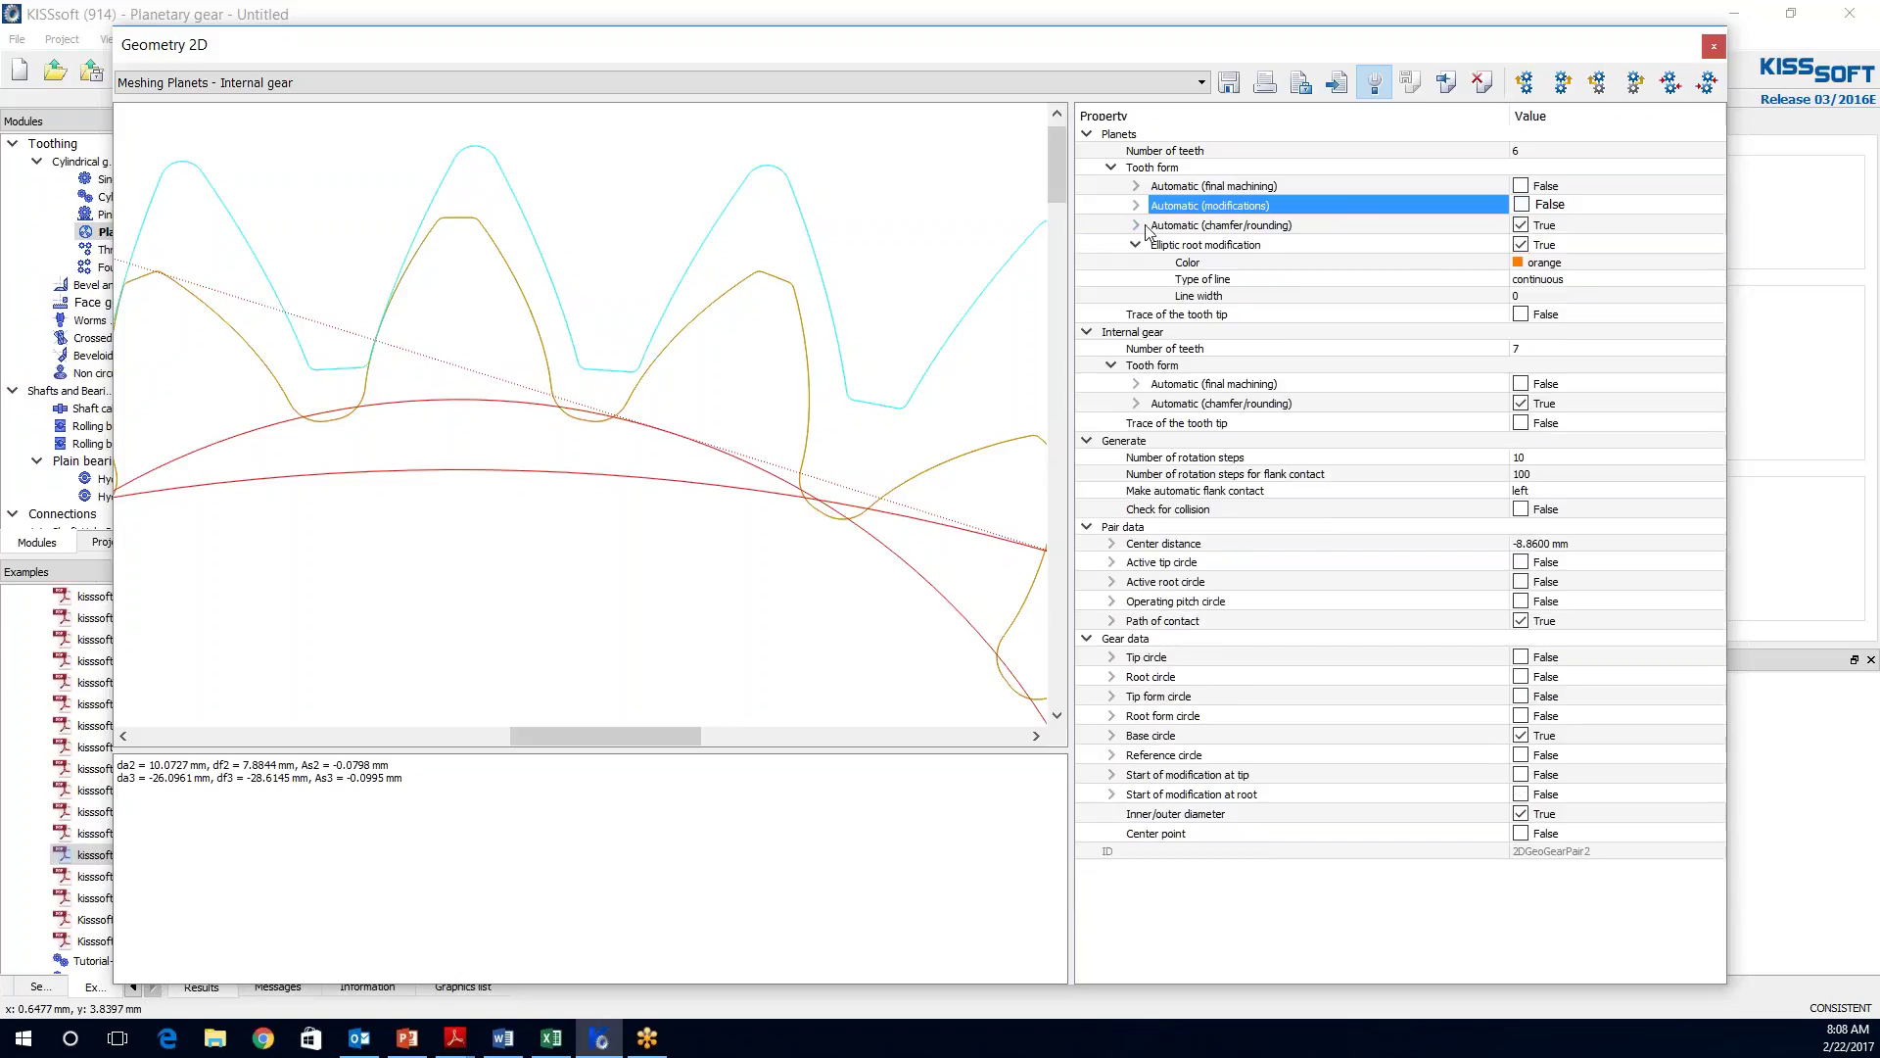
{"action": "left_click", "coordinate": [1522, 227]}
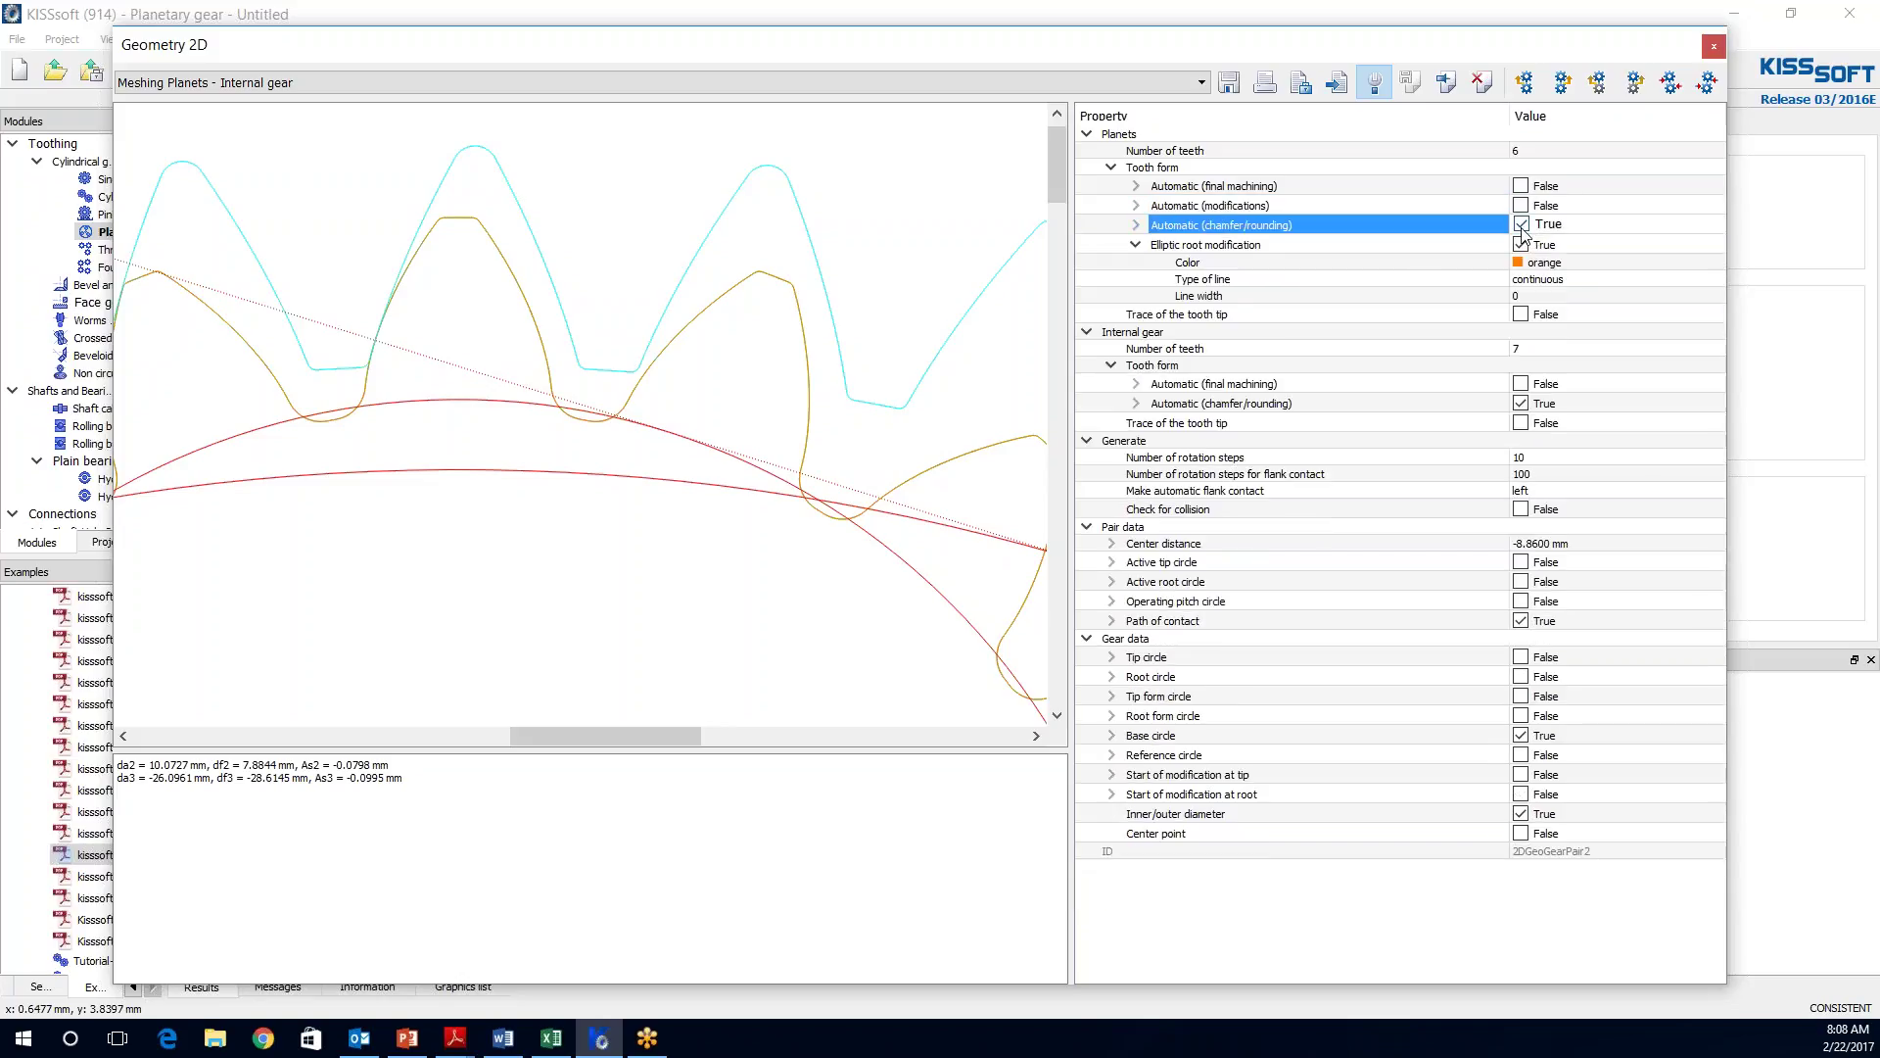
{"action": "left_click", "coordinate": [1522, 226]}
{"action": "left_click", "coordinate": [1521, 247]}
{"action": "left_click", "coordinate": [1521, 245]}
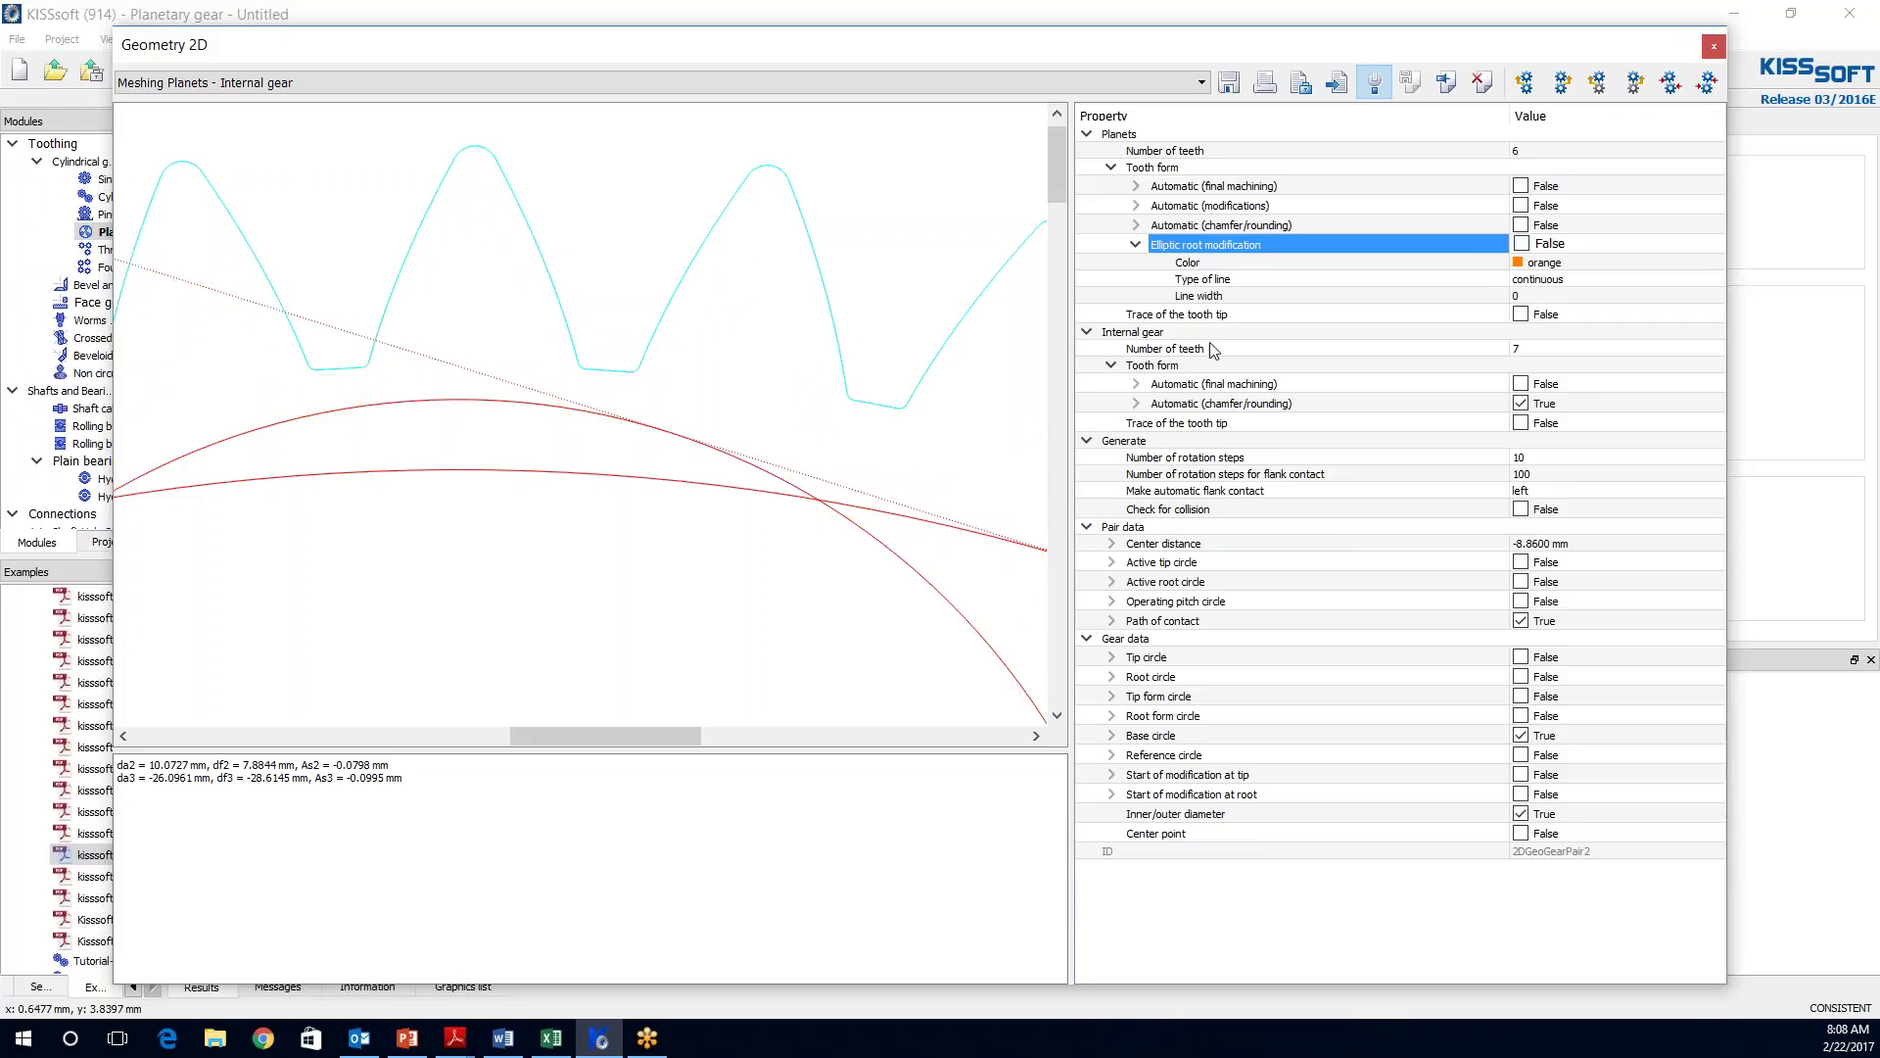
{"action": "left_click", "coordinate": [1524, 246]}
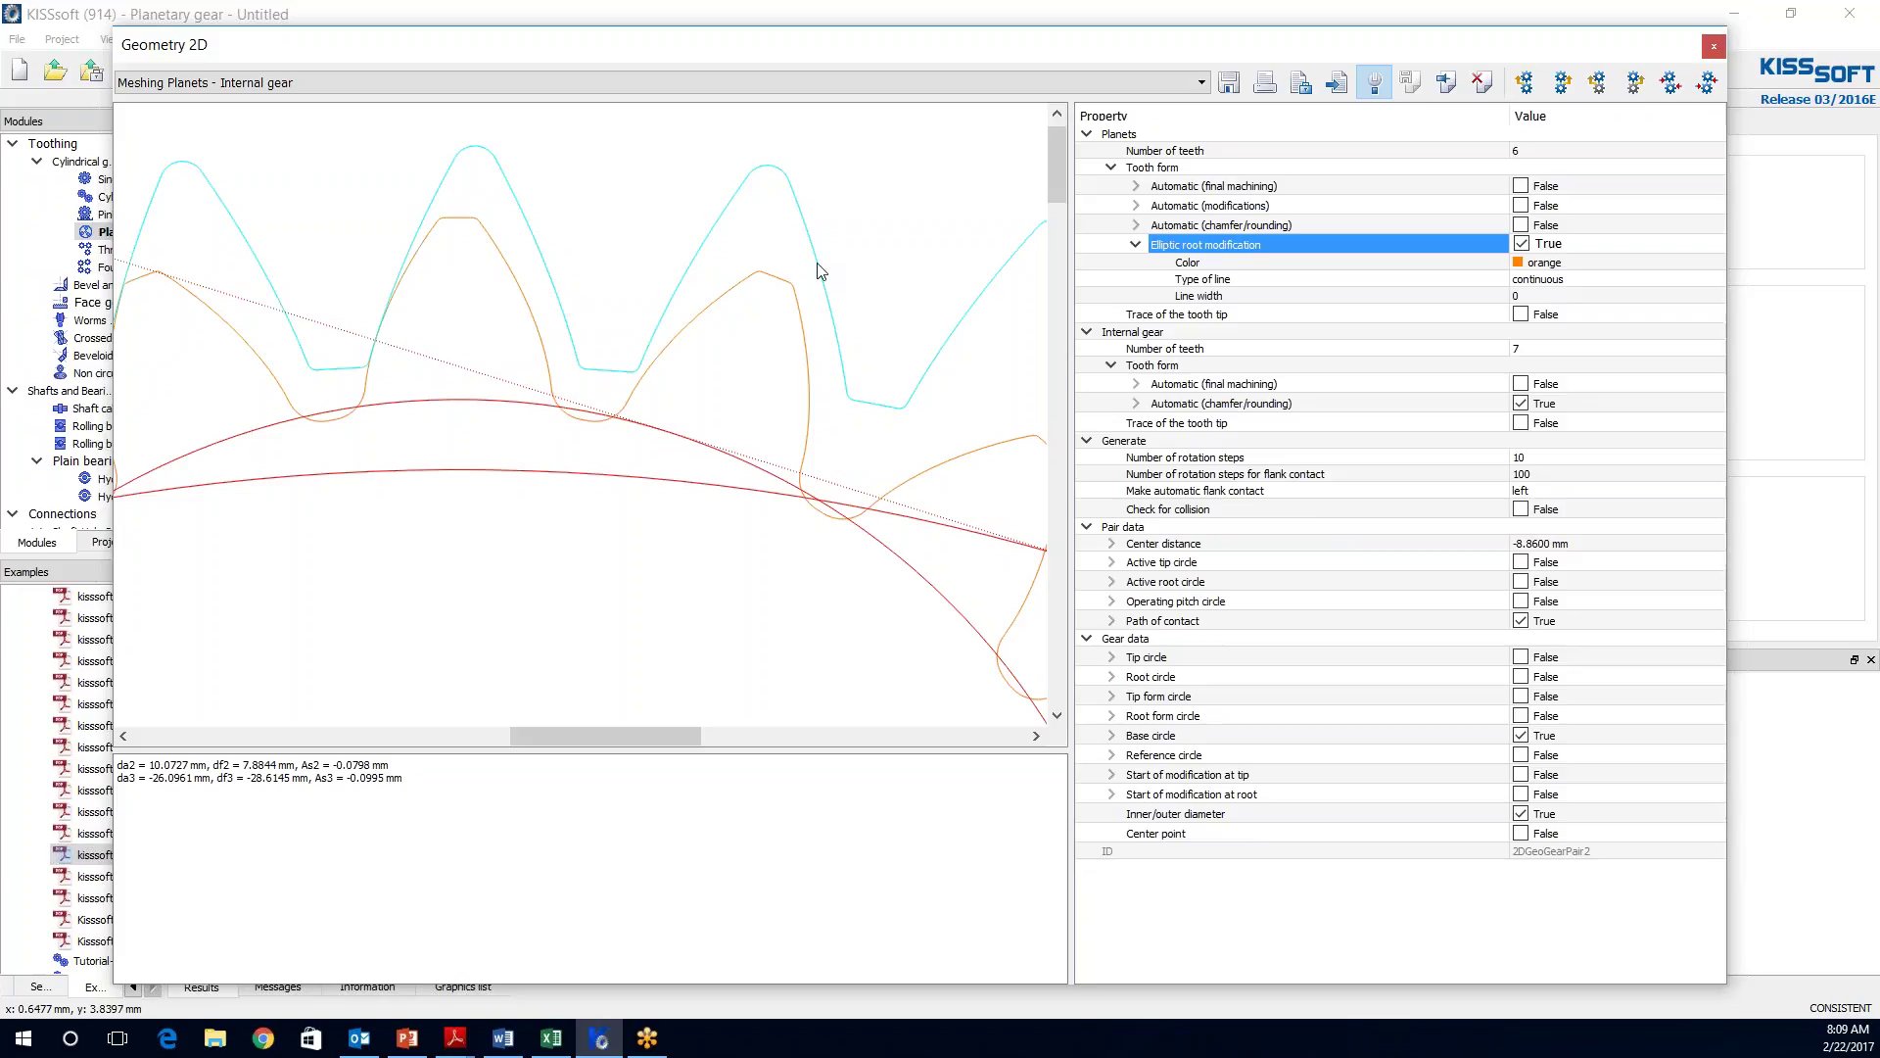
{"action": "left_click", "coordinate": [1136, 243]}
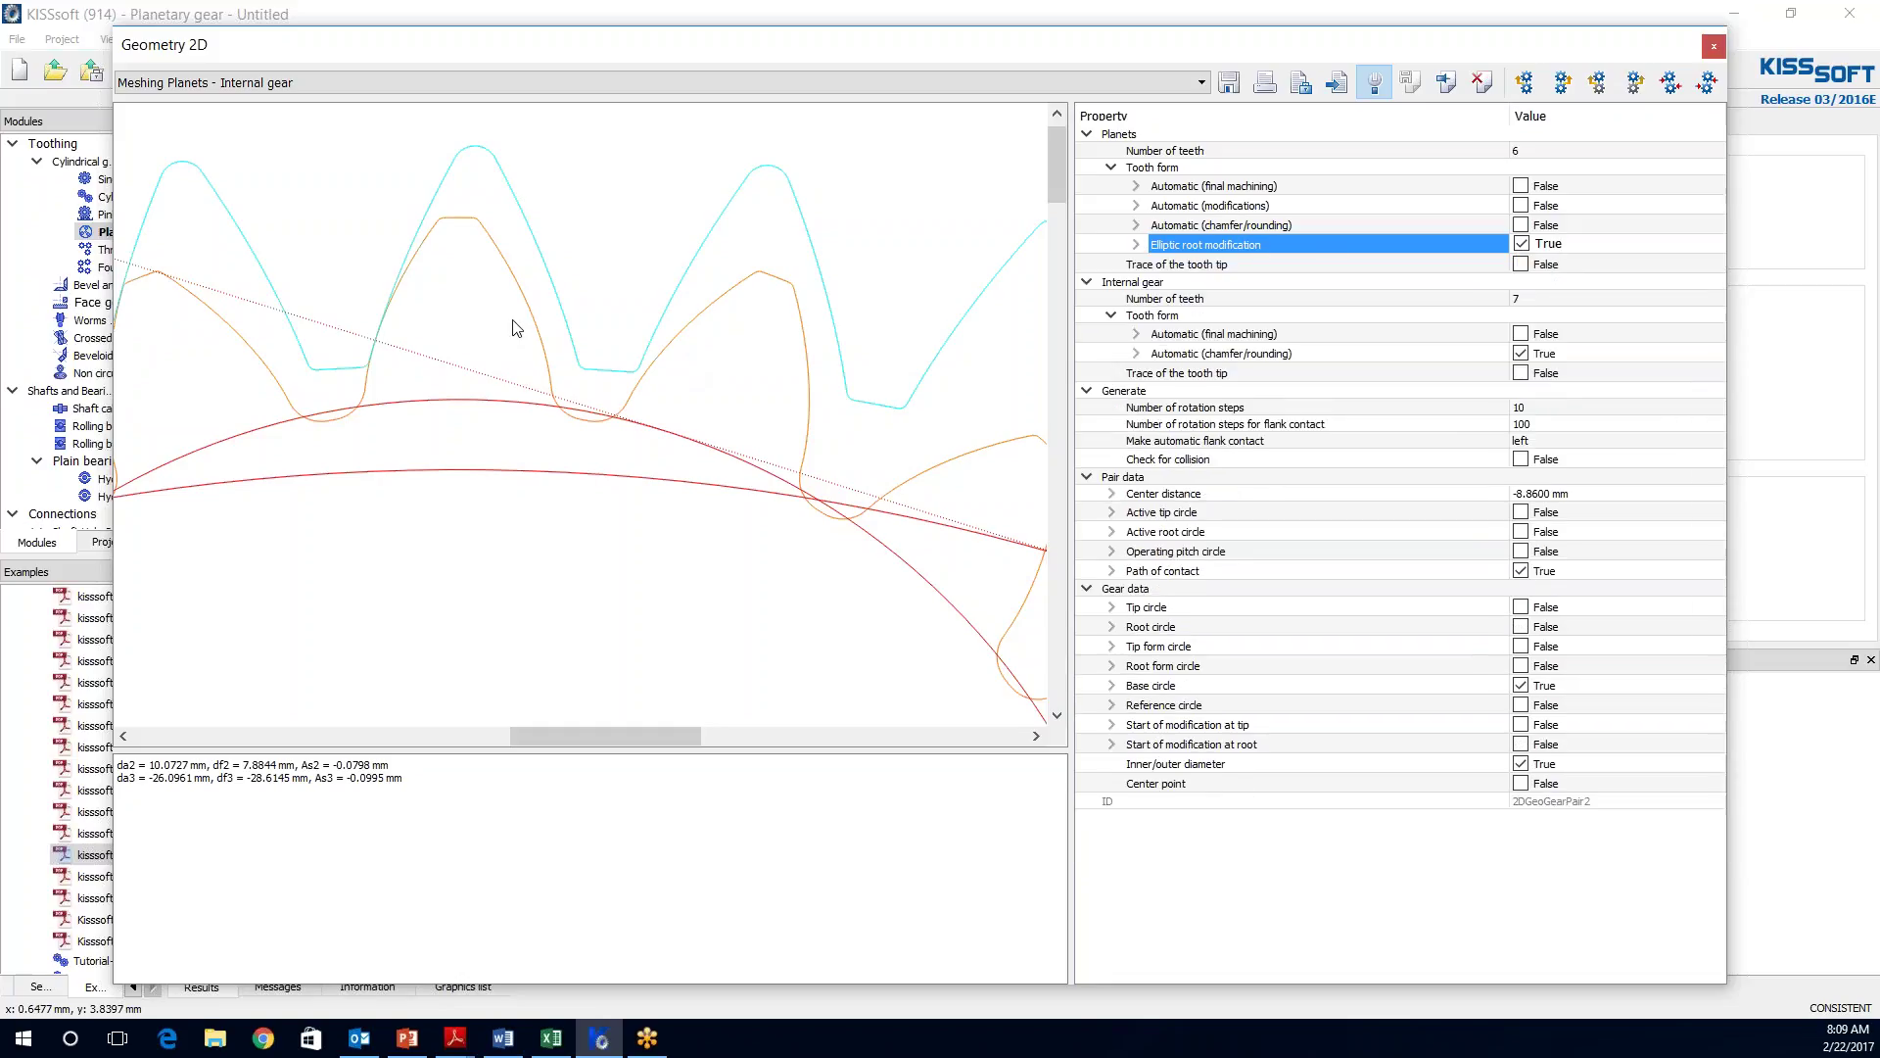
- Enable Check for collision, rotate the planet left six steps, then set right-flank contact
{"action": "left_click", "coordinate": [1521, 462]}
{"action": "left_click", "coordinate": [1522, 460]}
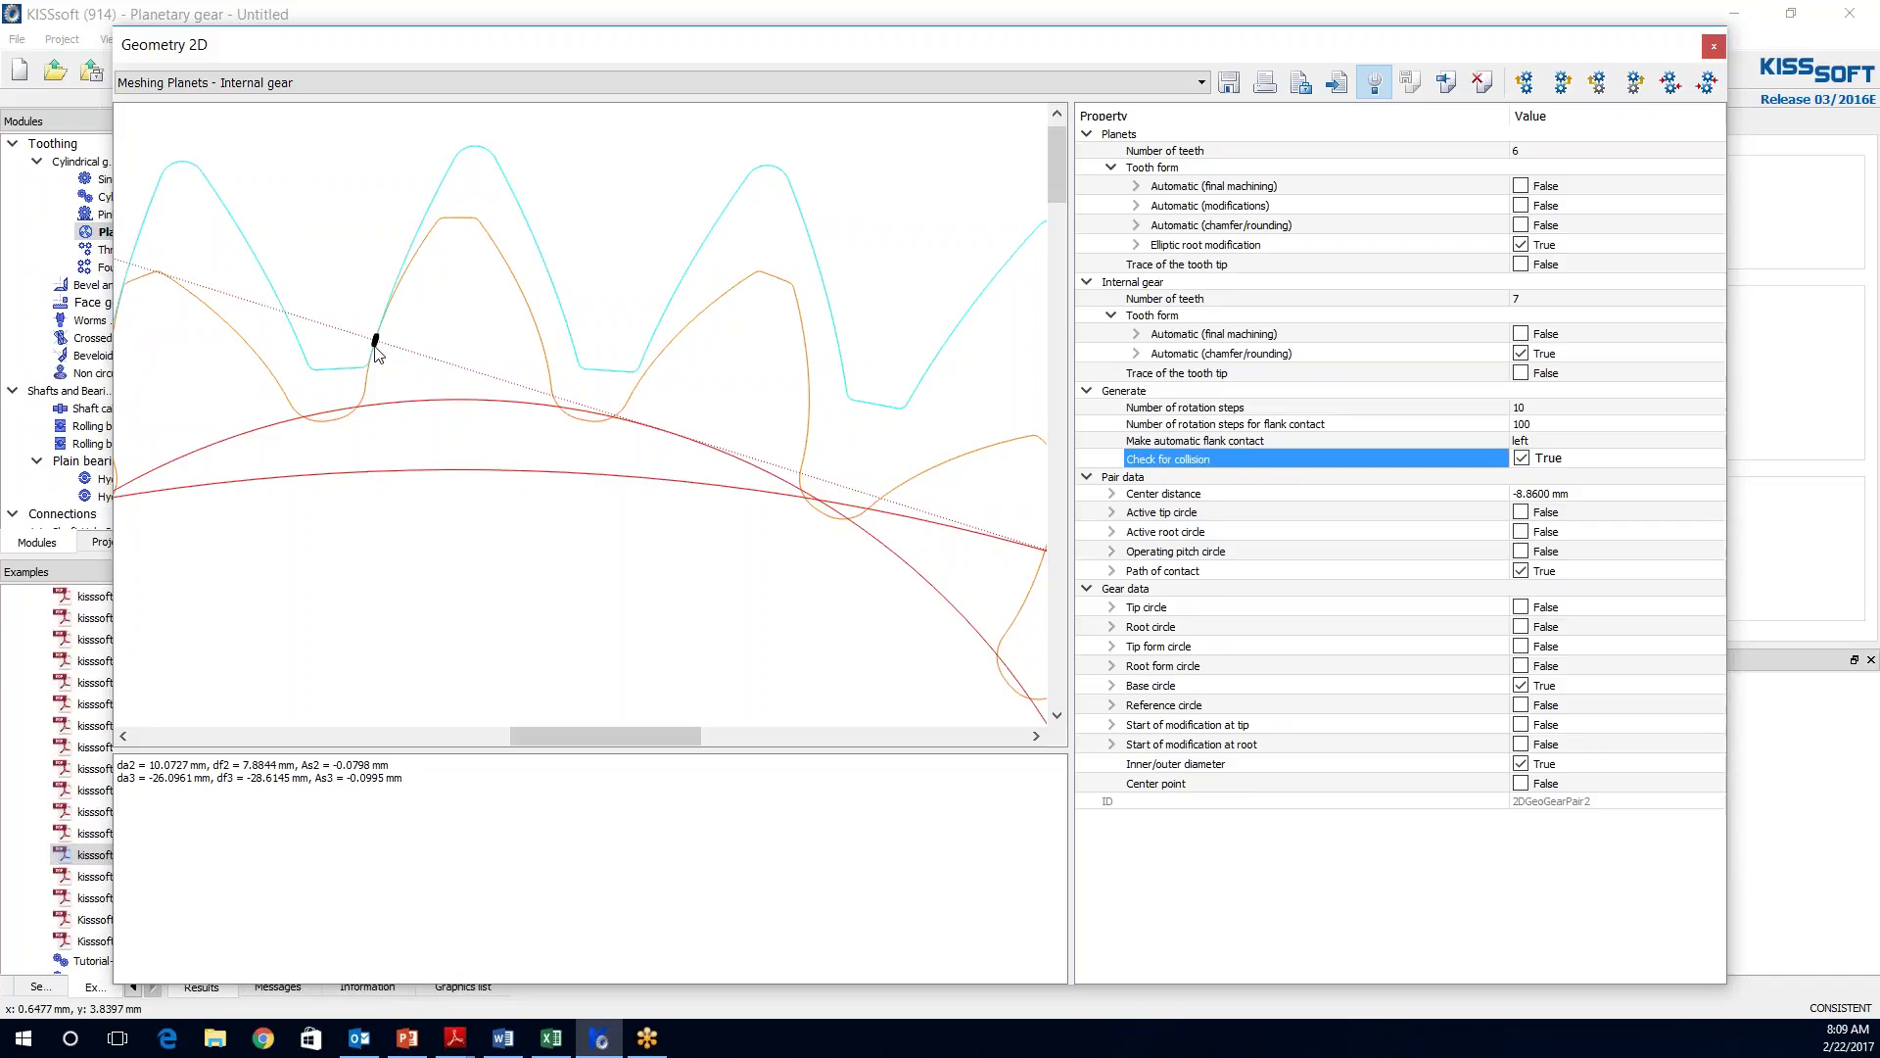
{"action": "left_click", "coordinate": [1526, 82]}
{"action": "left_click", "coordinate": [1526, 83]}
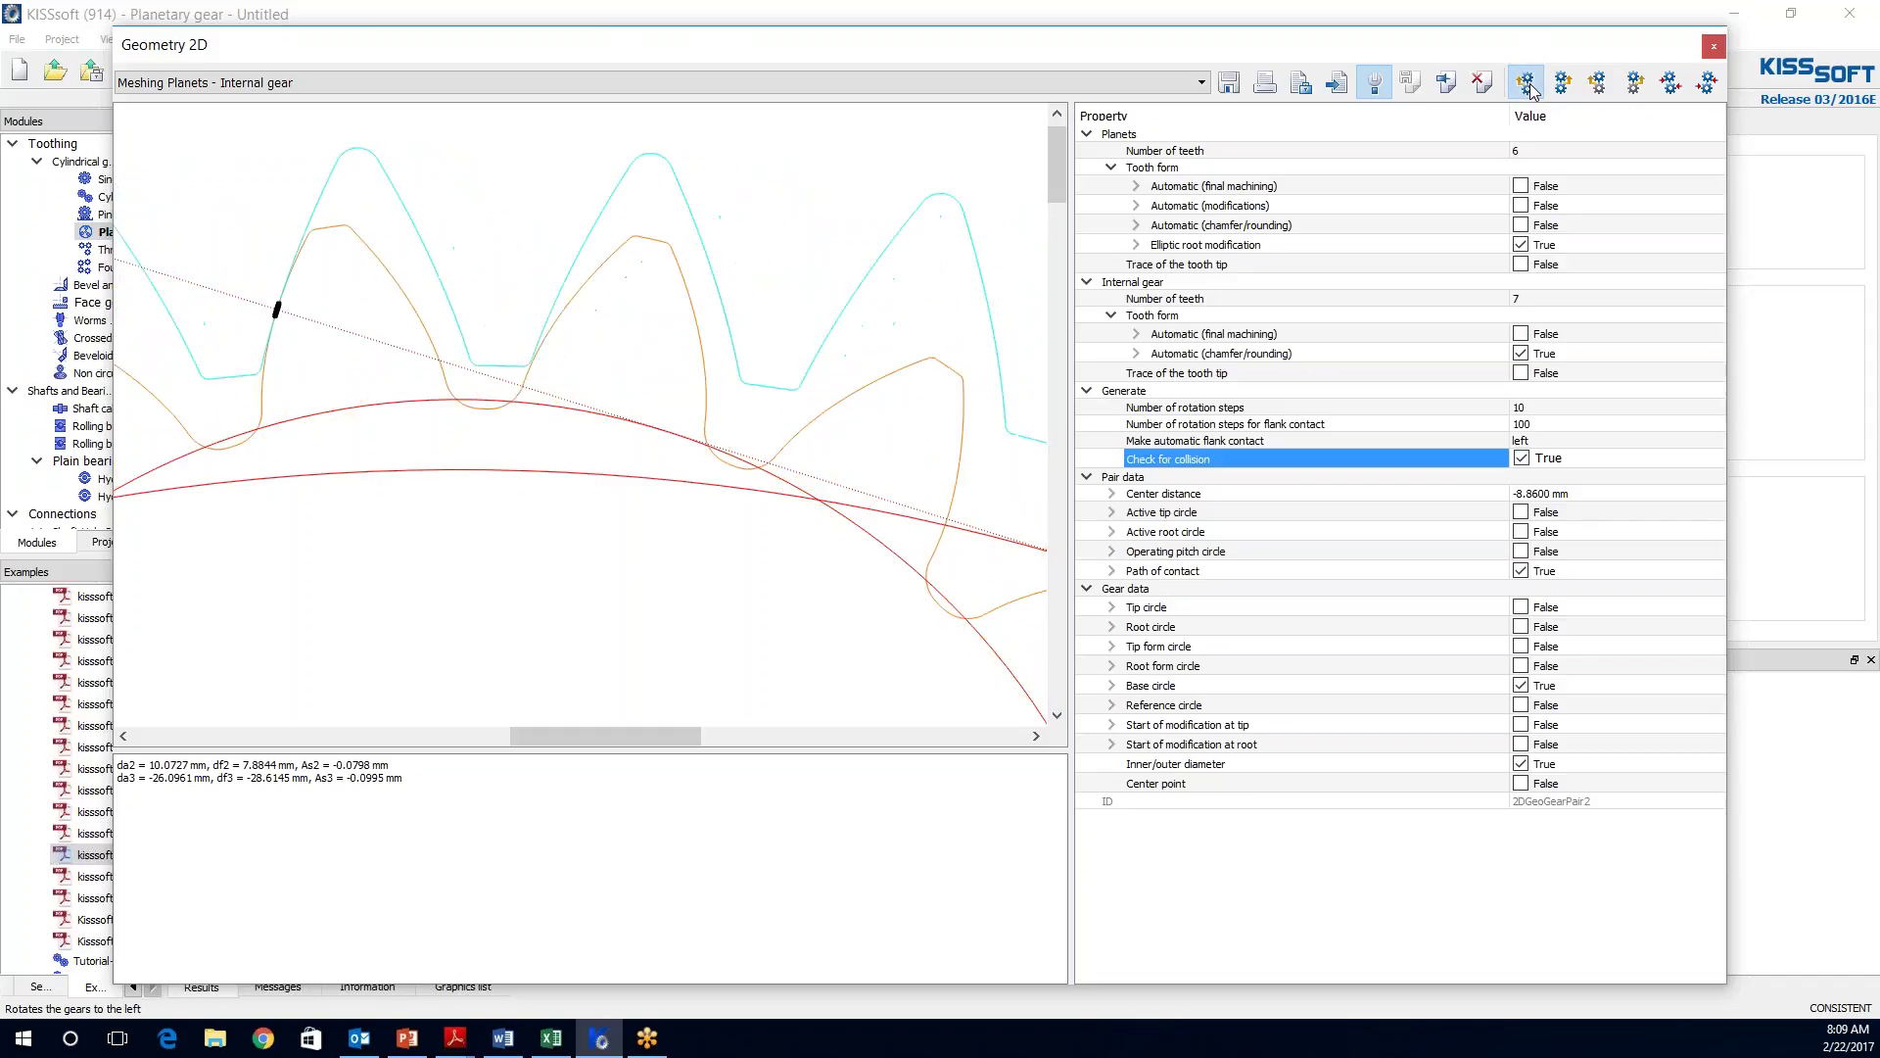
{"action": "left_click", "coordinate": [1526, 82]}
{"action": "left_click", "coordinate": [1525, 82]}
{"action": "left_click", "coordinate": [1525, 82]}
{"action": "left_click", "coordinate": [1526, 82]}
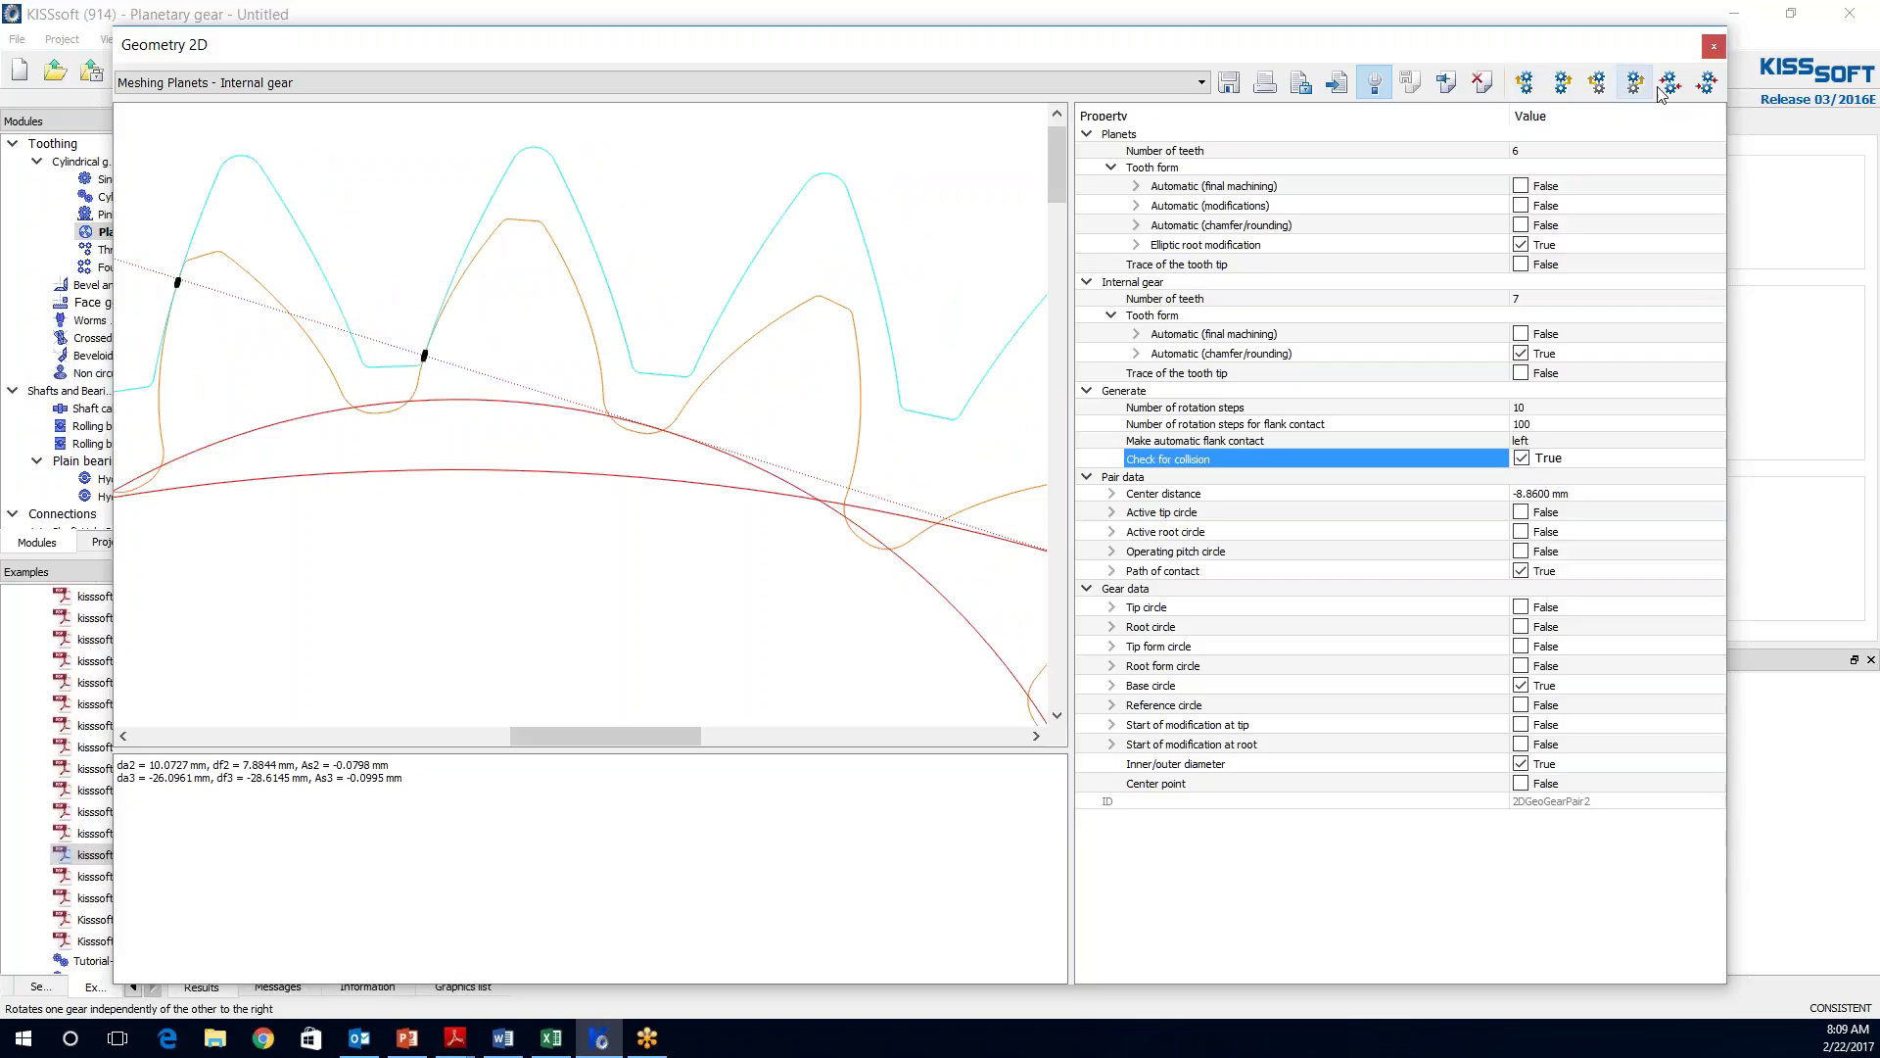
{"action": "left_click", "coordinate": [1705, 84]}
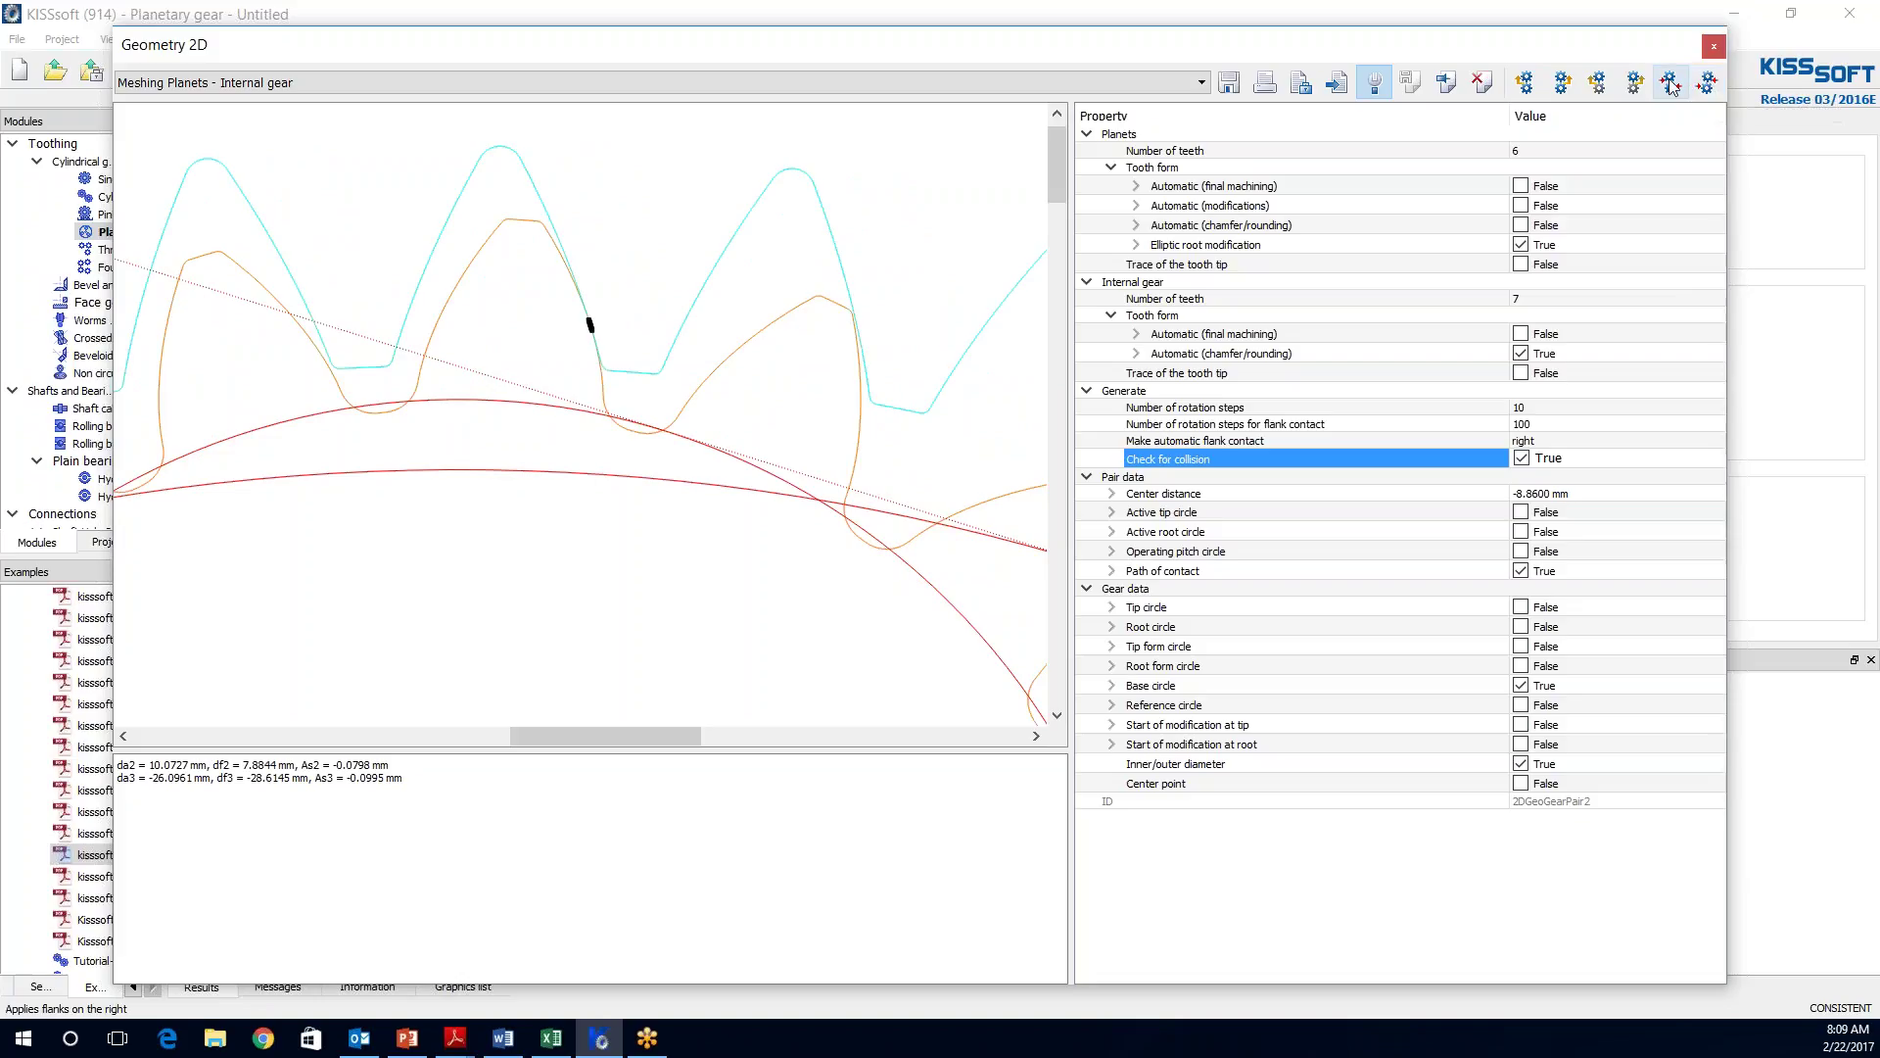
{"action": "left_click", "coordinate": [1598, 86]}
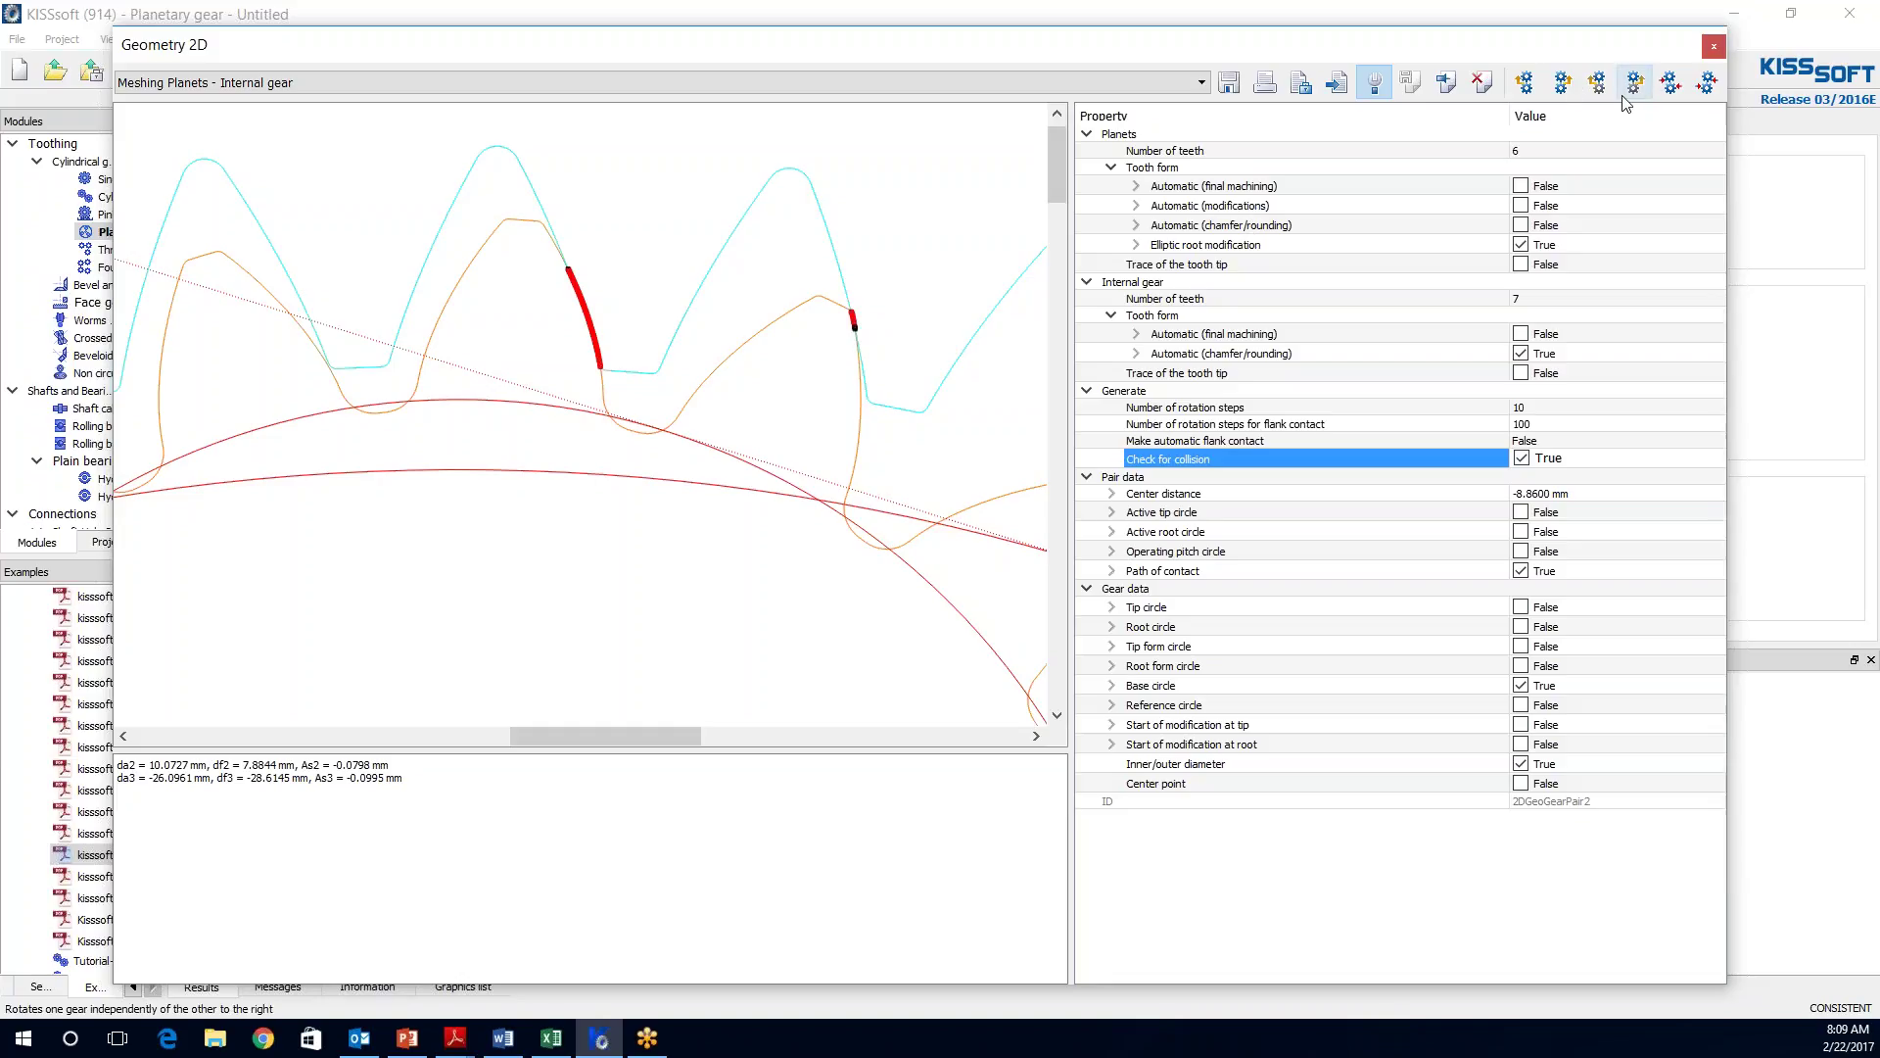
- Step the planet back through the mesh until collisions clear, ending in right-flank contact
{"action": "left_click", "coordinate": [1596, 80]}
{"action": "left_click", "coordinate": [1597, 82]}
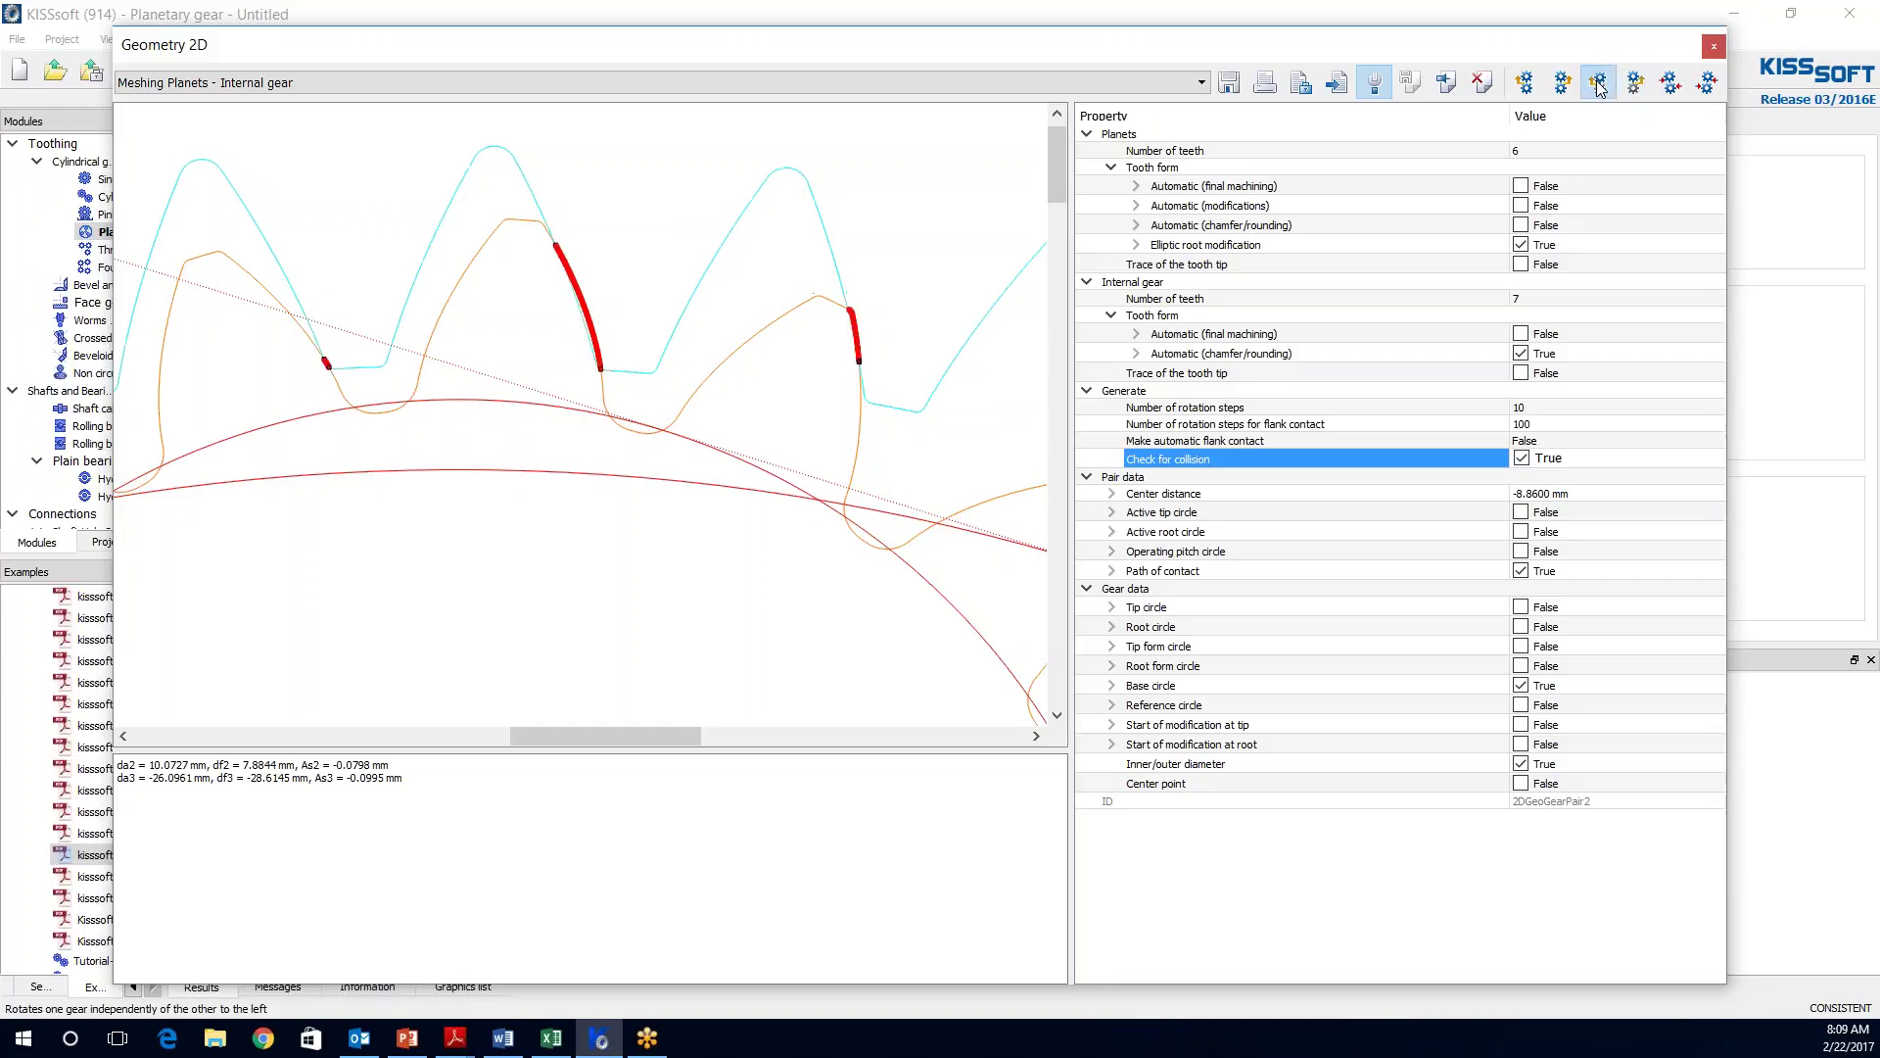
{"action": "left_click", "coordinate": [1633, 86]}
{"action": "left_click", "coordinate": [1632, 89]}
{"action": "left_click", "coordinate": [1633, 89]}
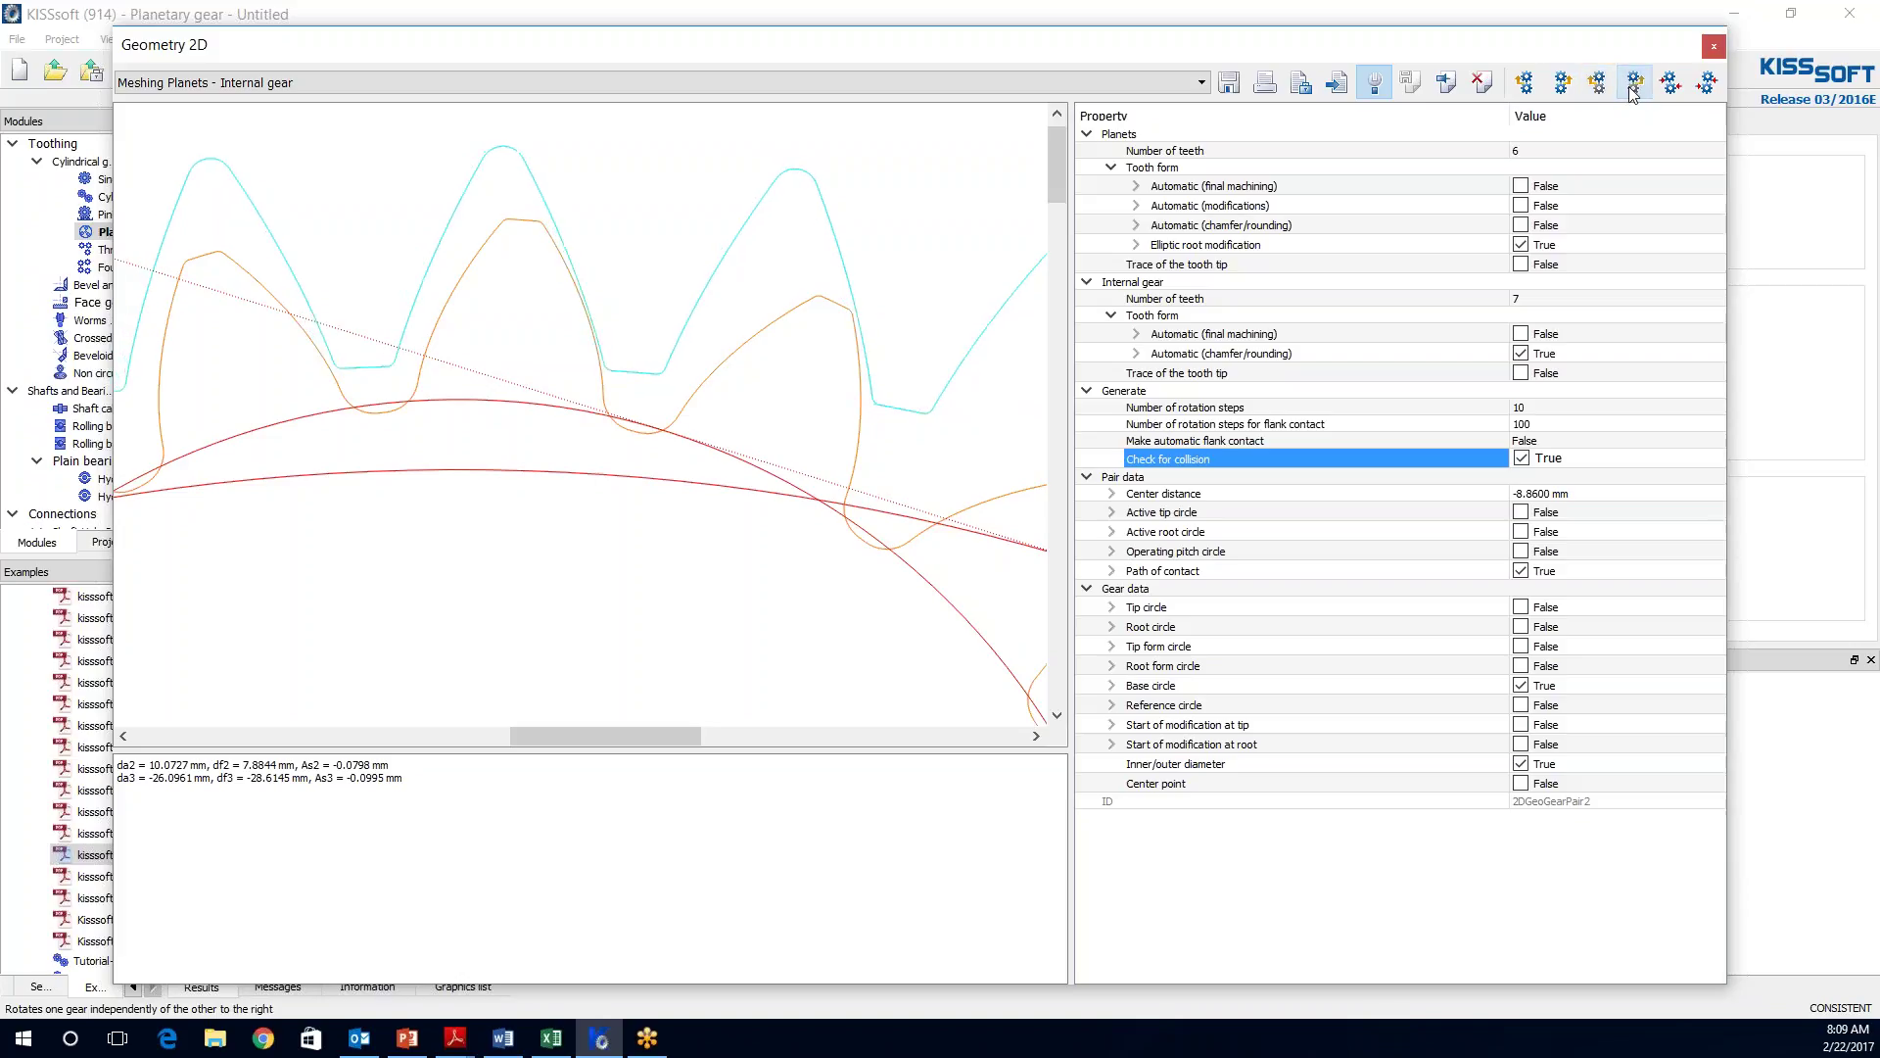
{"action": "left_click", "coordinate": [1632, 87]}
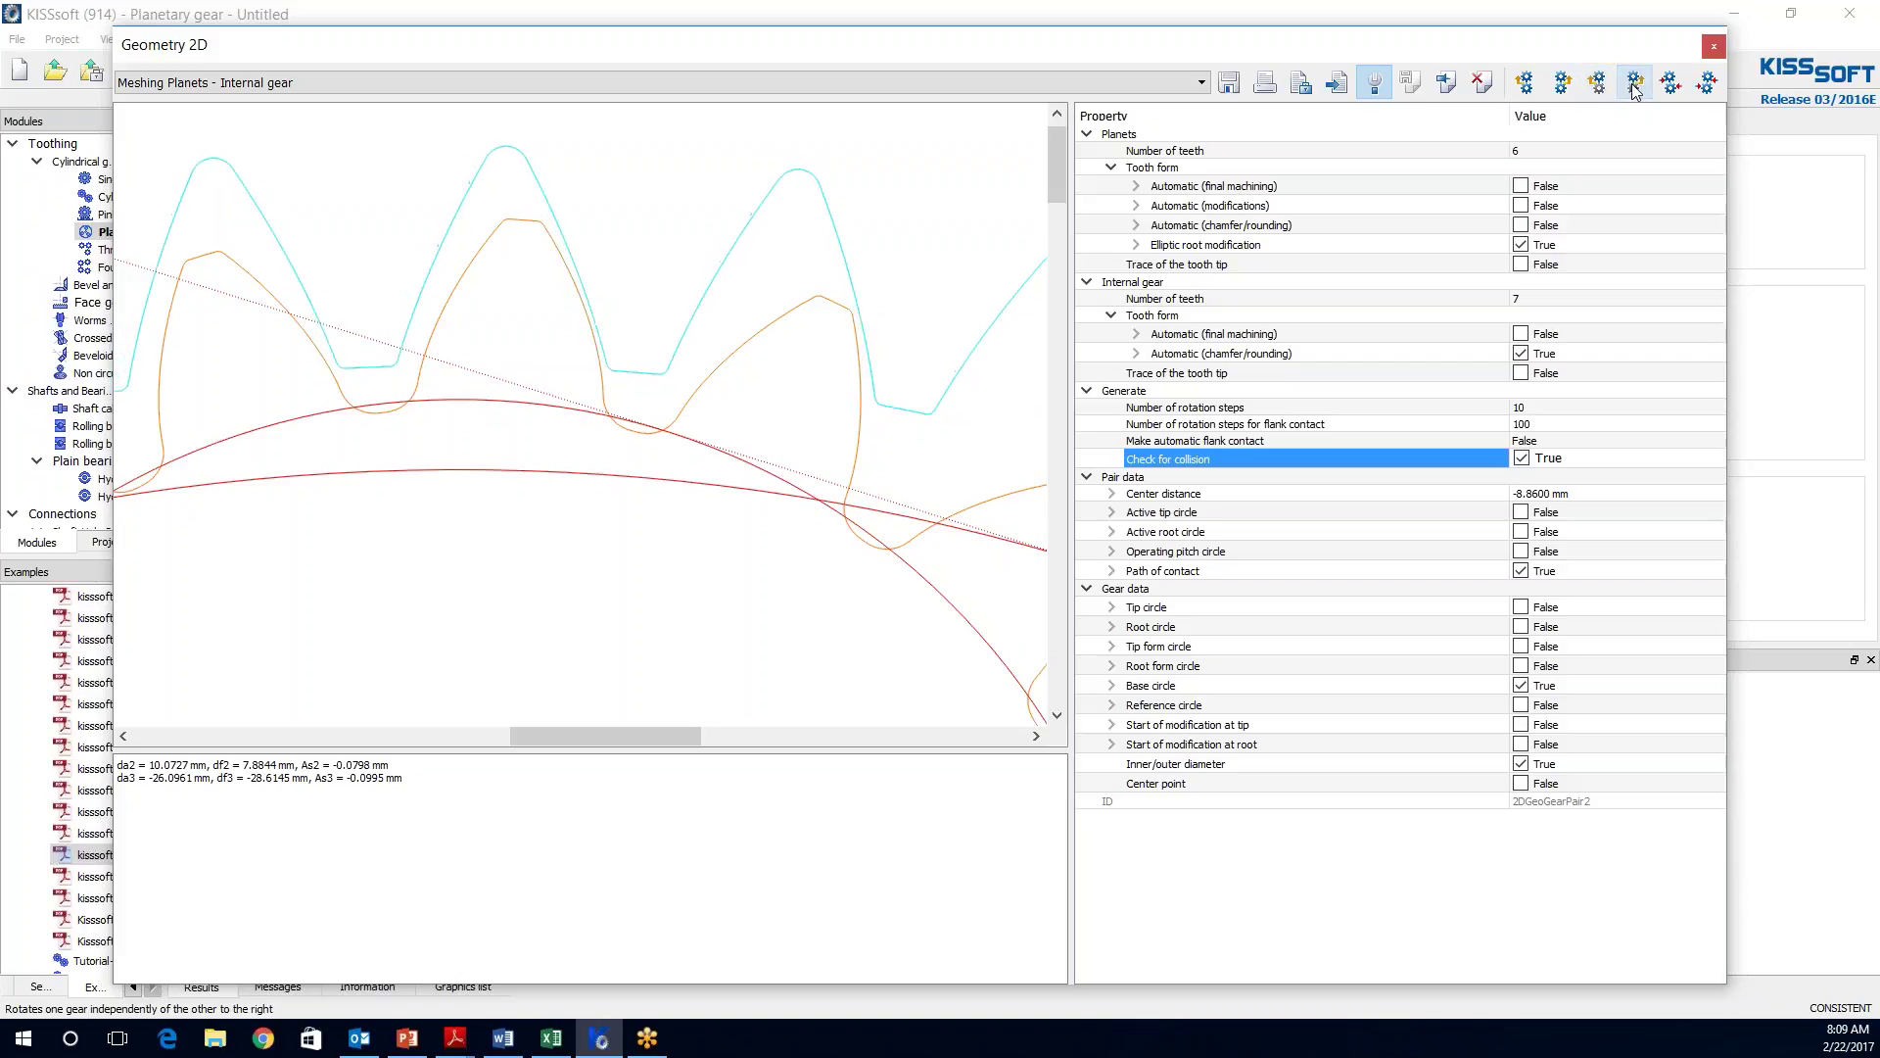
{"action": "left_click", "coordinate": [1704, 86]}
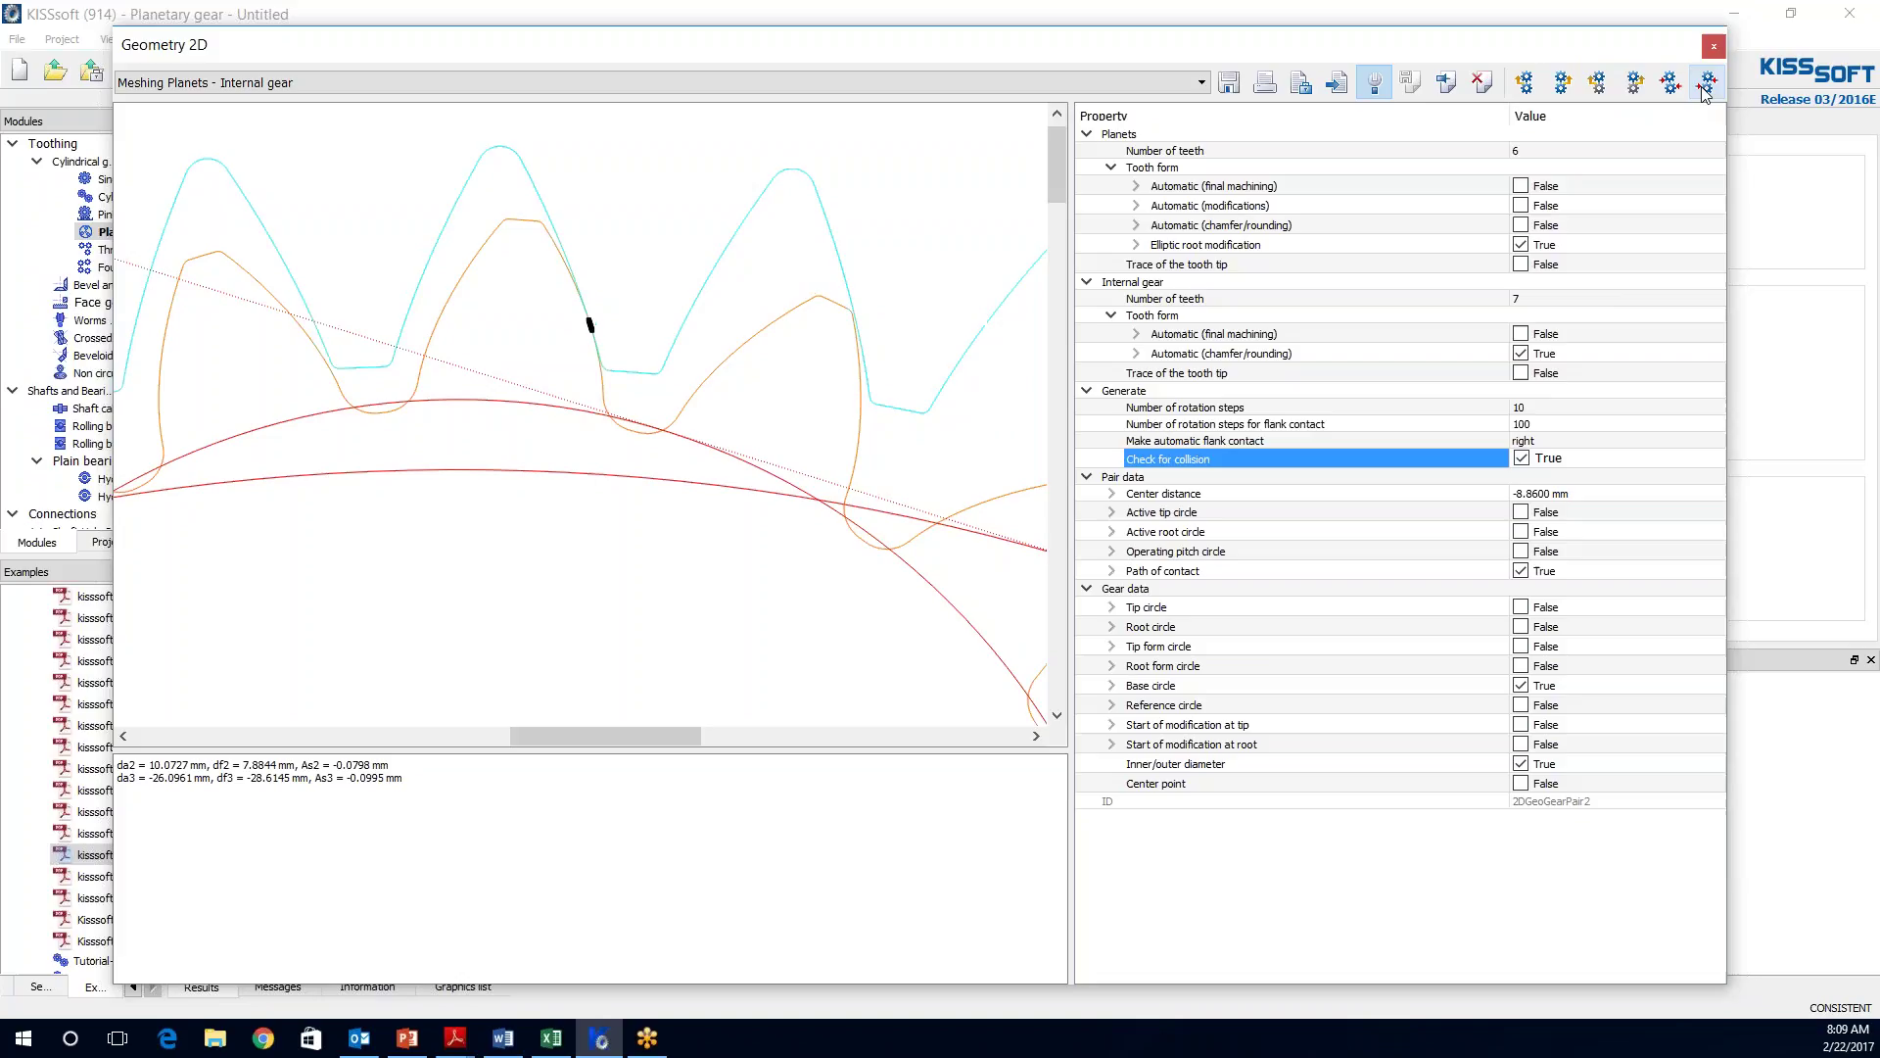
- Rotate the planet slightly to show collisions, then switch automatic flank contact right and finally left
{"action": "left_click", "coordinate": [1637, 86]}
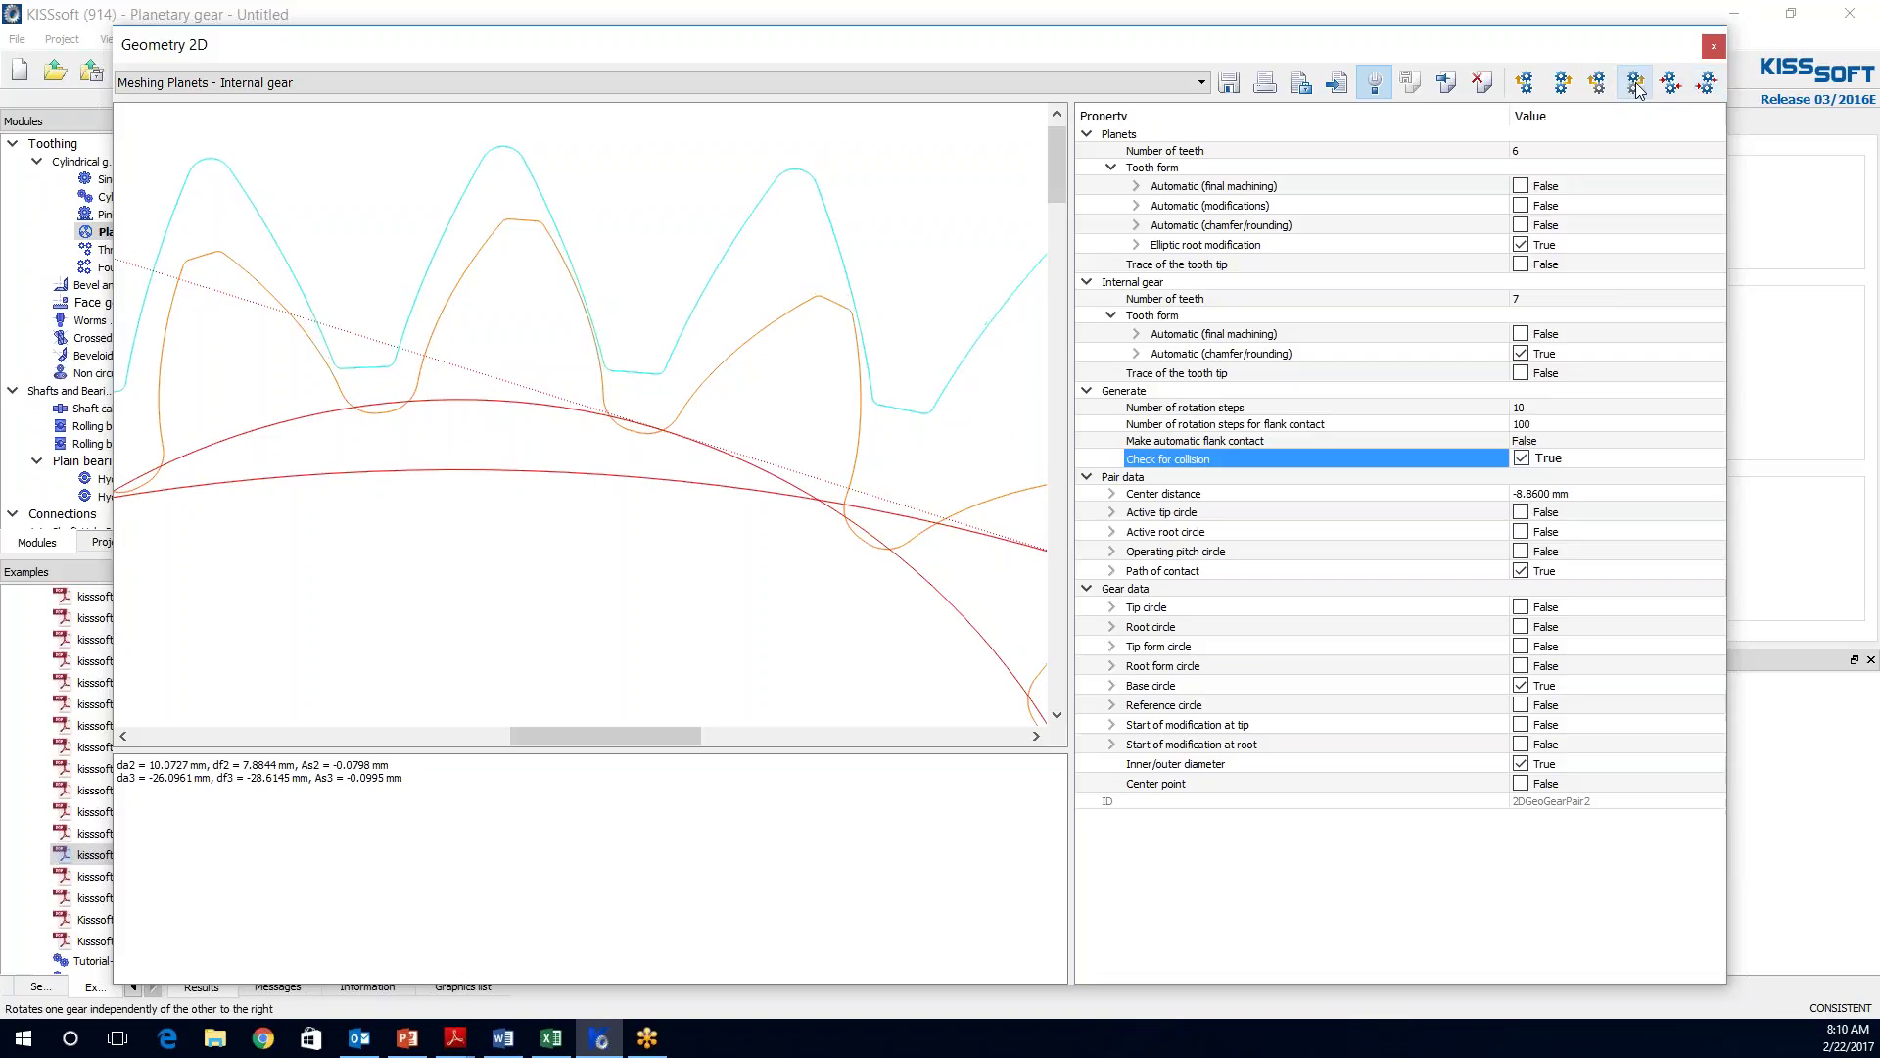
{"action": "left_click", "coordinate": [1600, 84]}
{"action": "left_click", "coordinate": [1601, 84]}
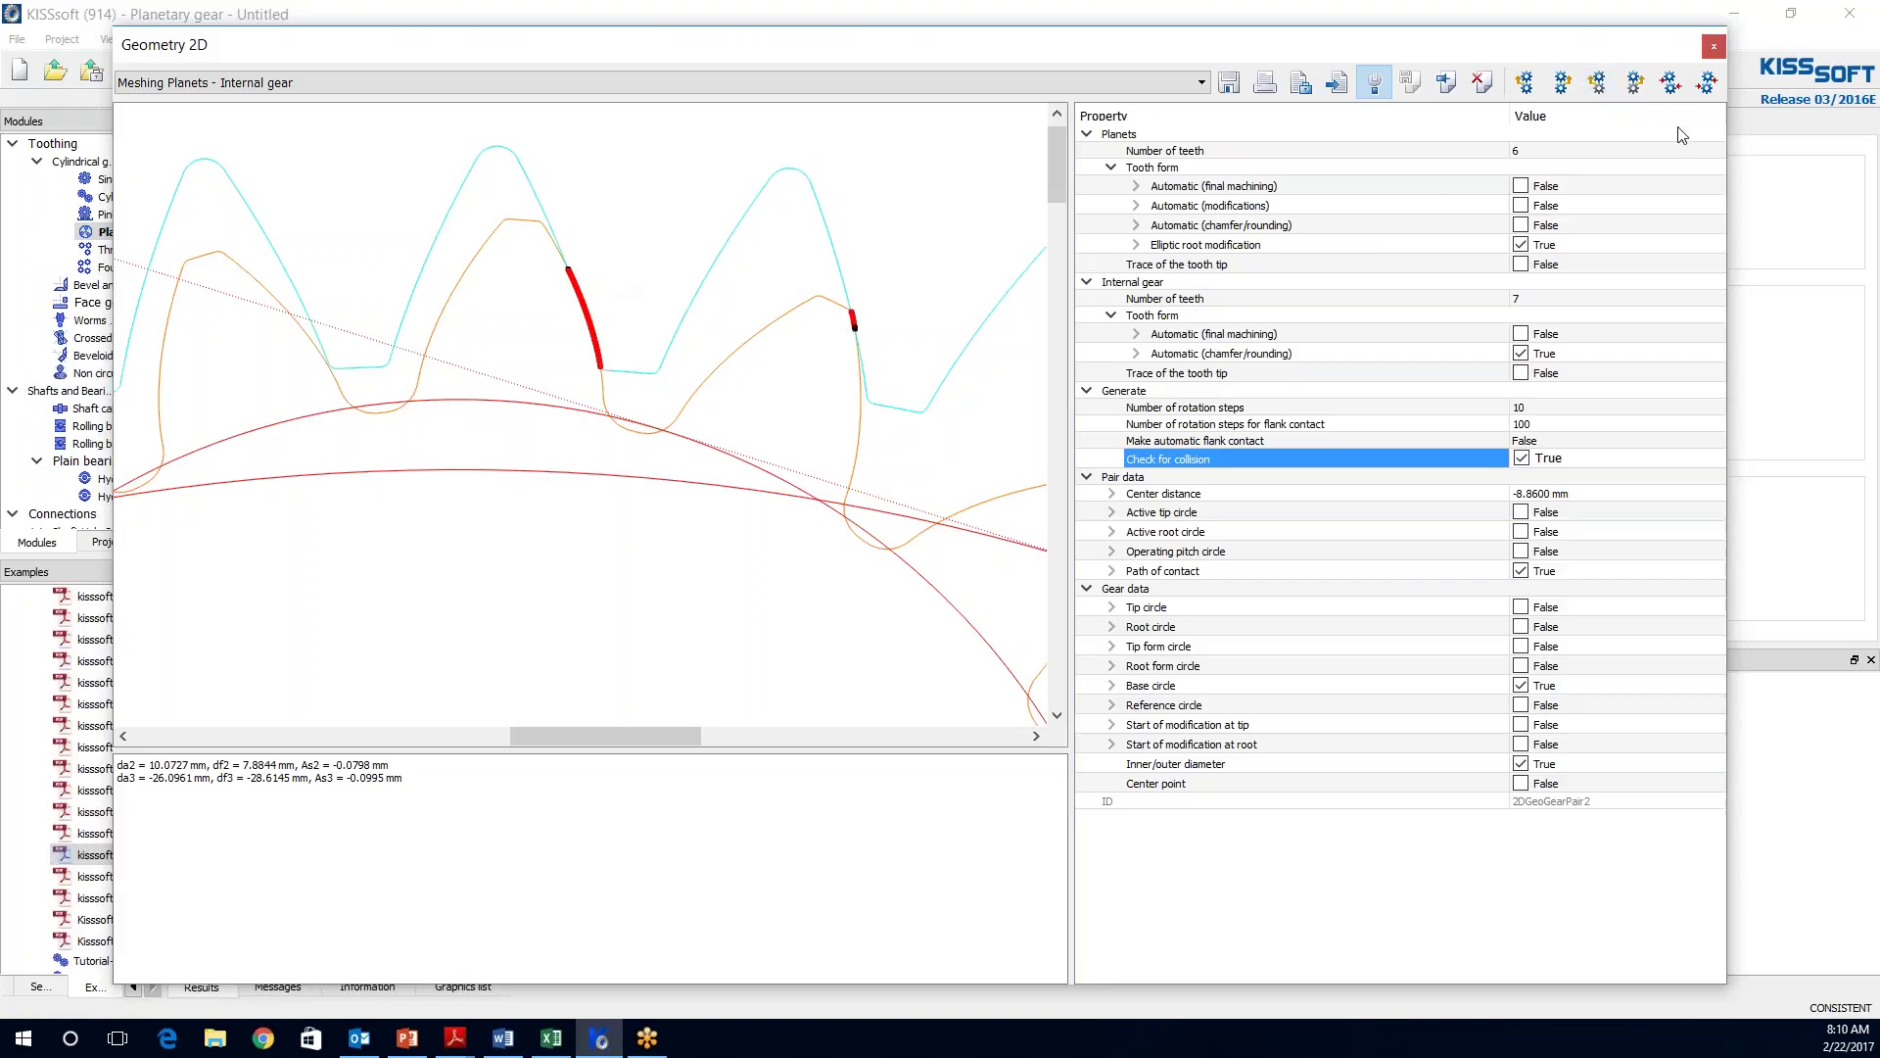
{"action": "left_click", "coordinate": [1706, 83]}
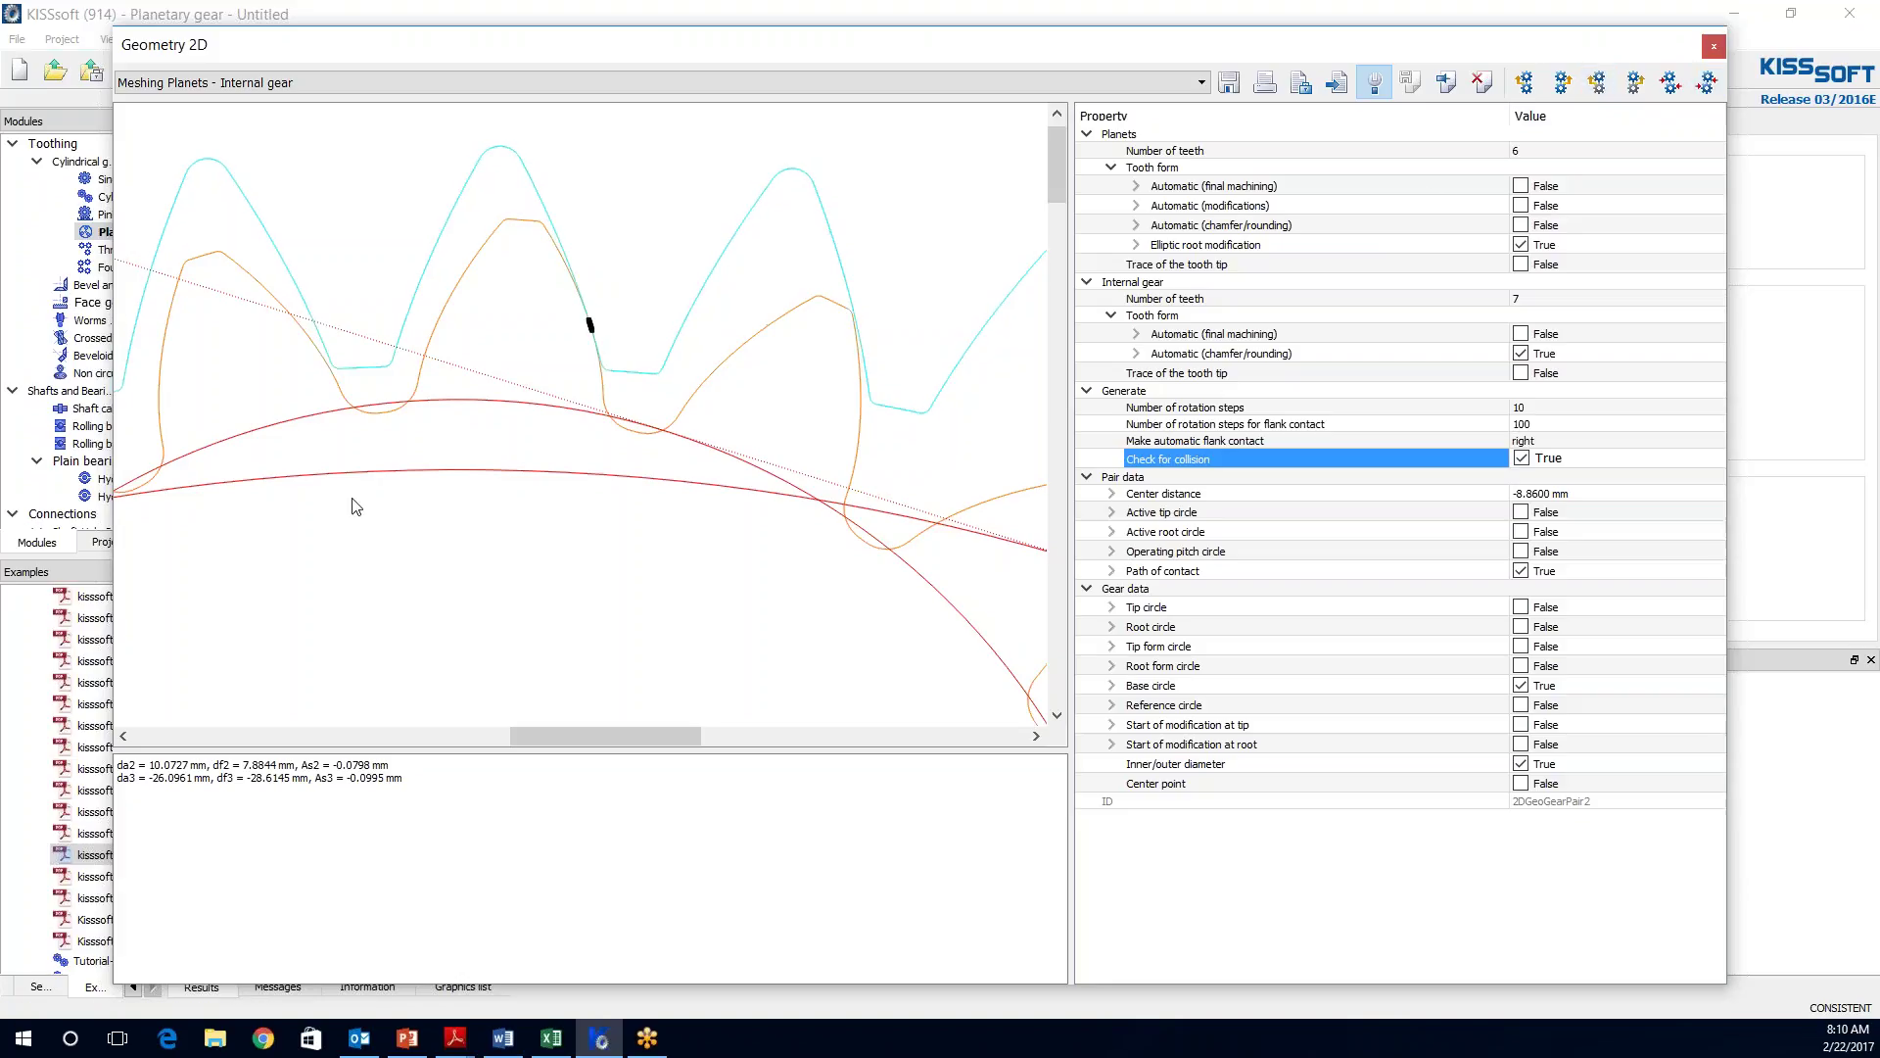
{"action": "left_click", "coordinate": [1670, 83]}
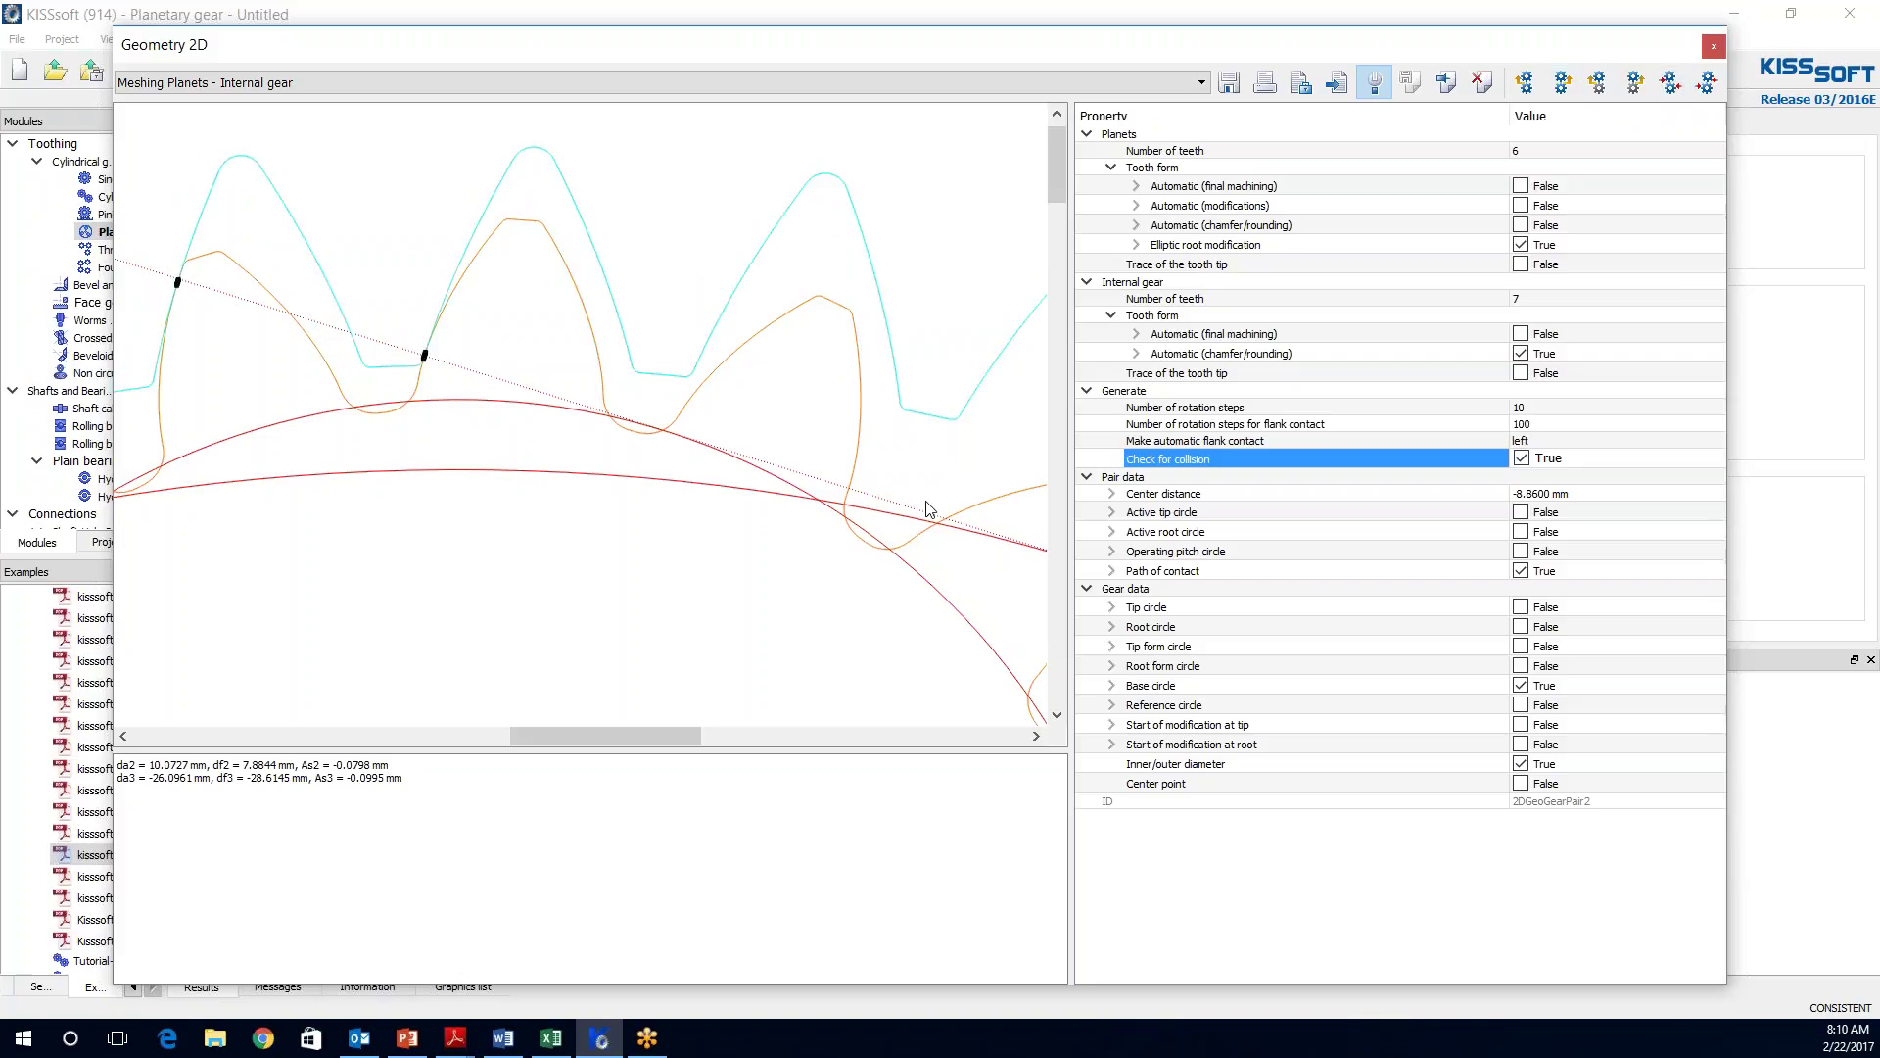
{"action": "scroll", "coordinate": [847, 413], "scroll_direction": "down", "scroll_amount": 3}
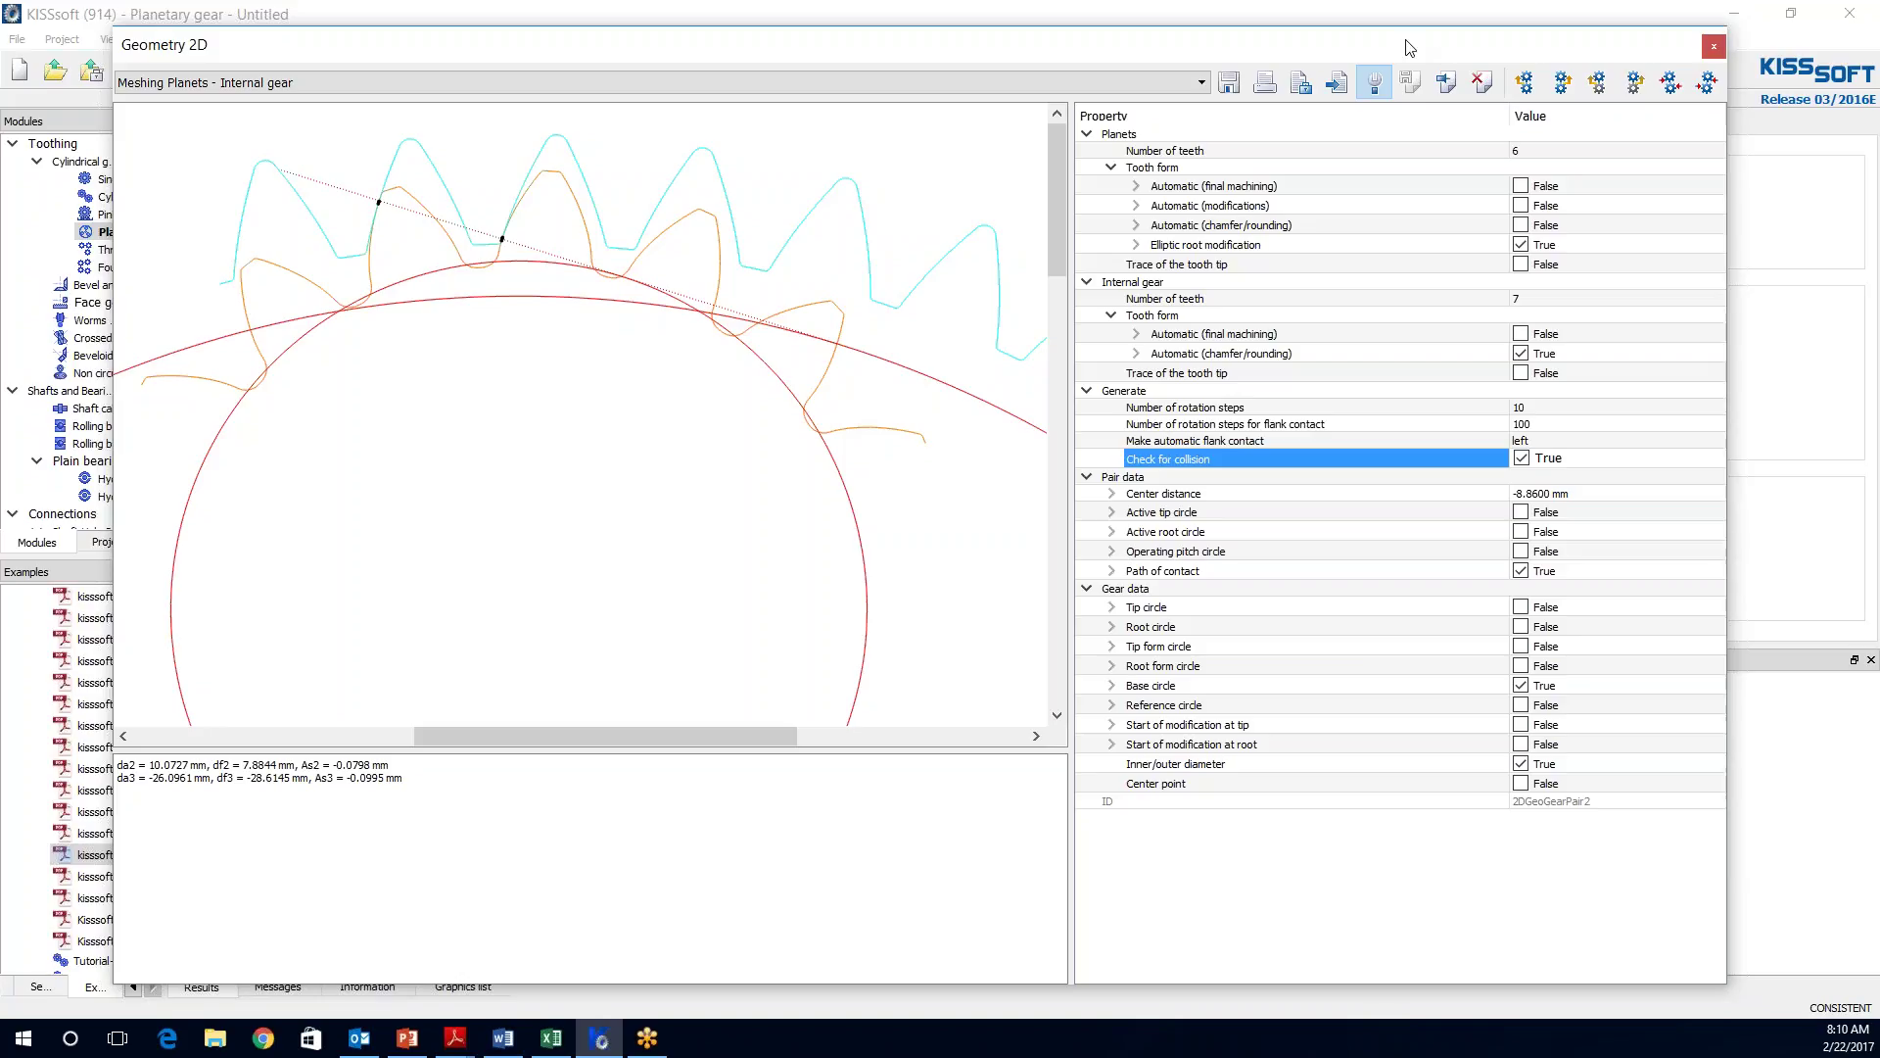
- Dock the Geometry 2D view back into the main window and hide its property list
{"action": "double_click", "coordinate": [880, 47]}
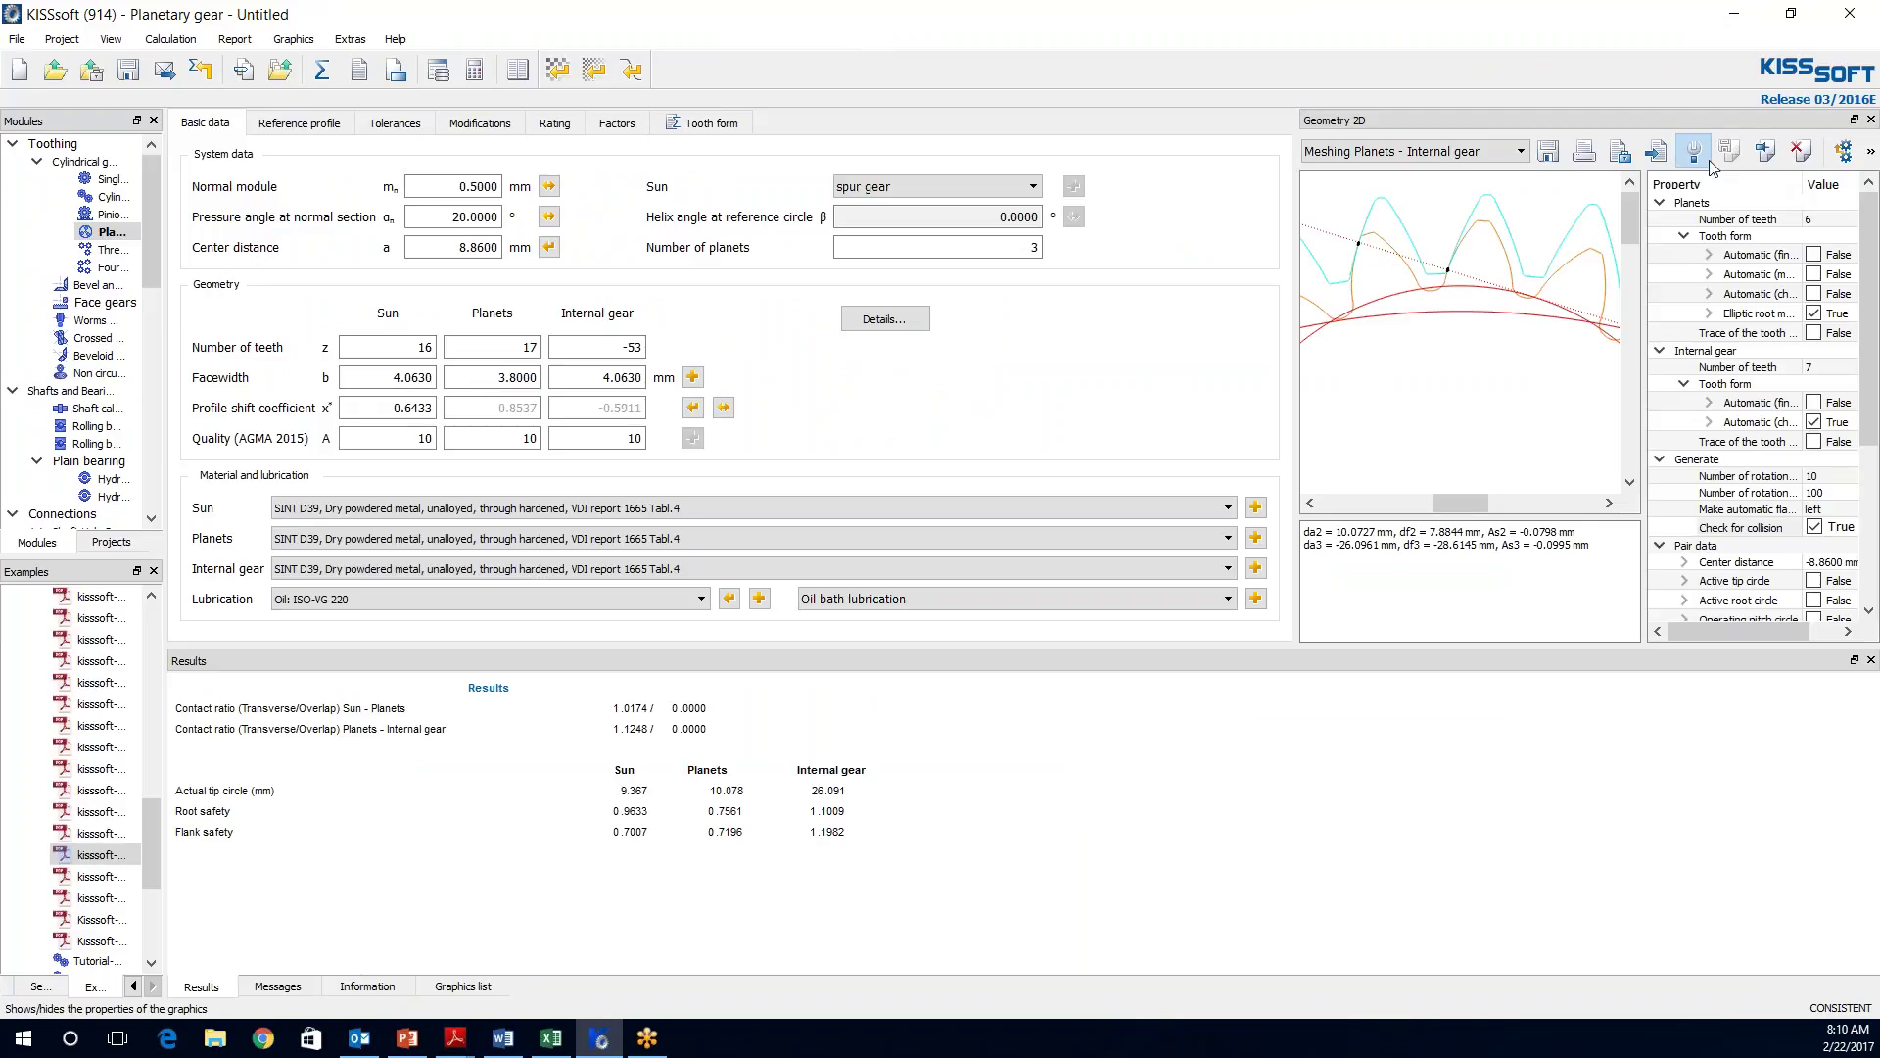
{"action": "left_click", "coordinate": [1693, 150]}
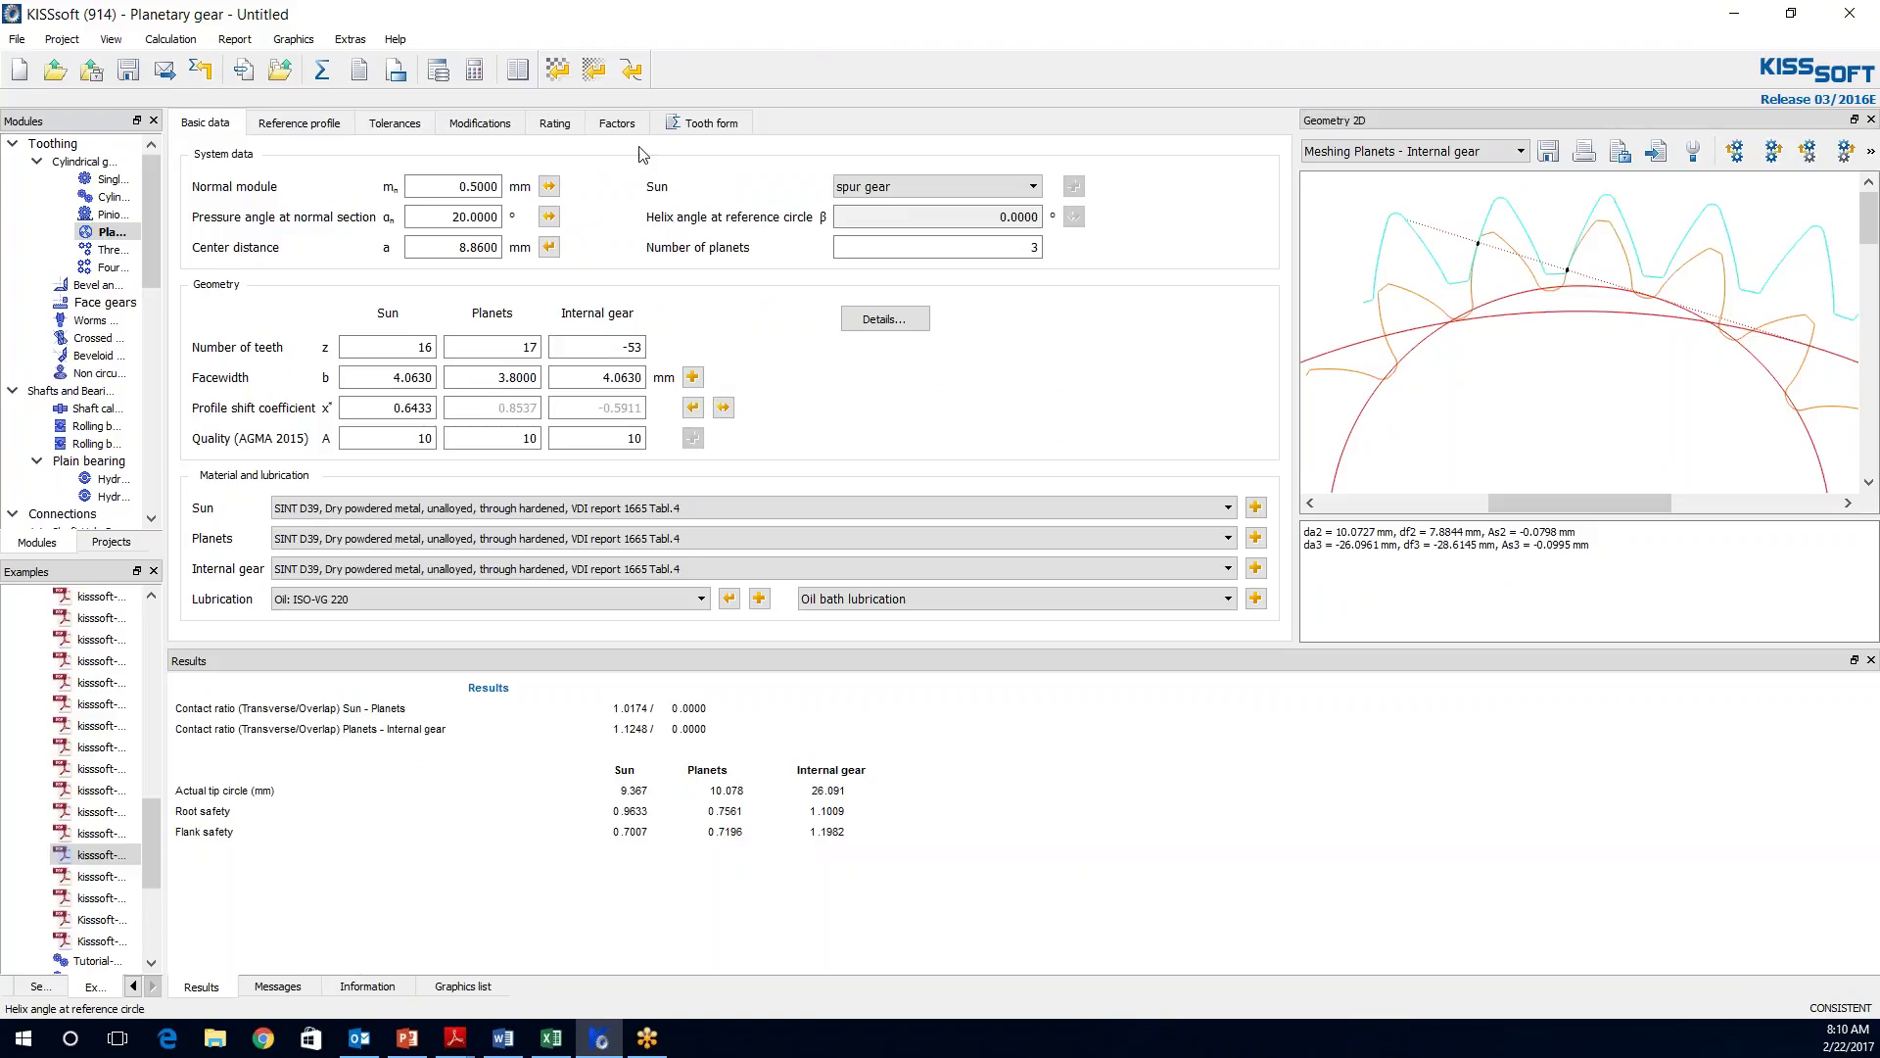
- Deactivate the sun and planet elliptic root modifications and check the root safeties in Basic data
{"action": "left_click", "coordinate": [712, 122]}
{"action": "left_click", "coordinate": [266, 231]}
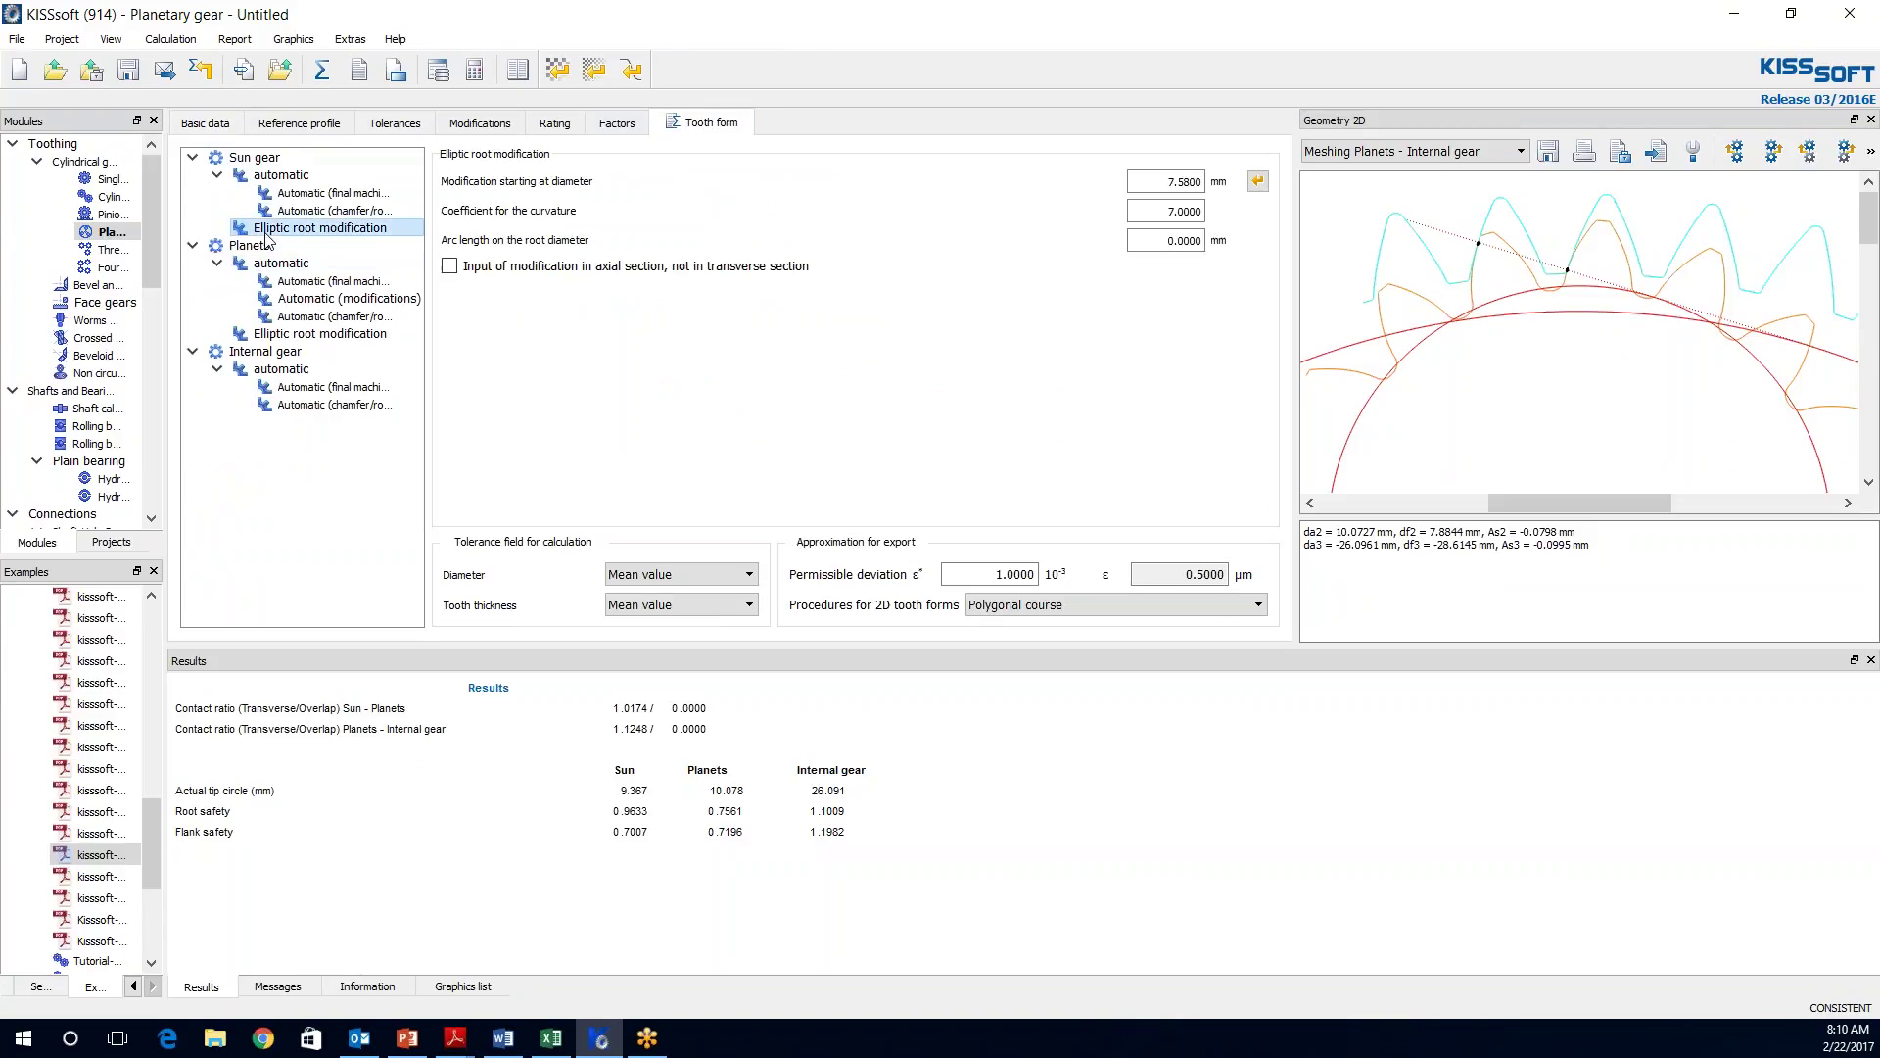
{"action": "right_click", "coordinate": [266, 232]}
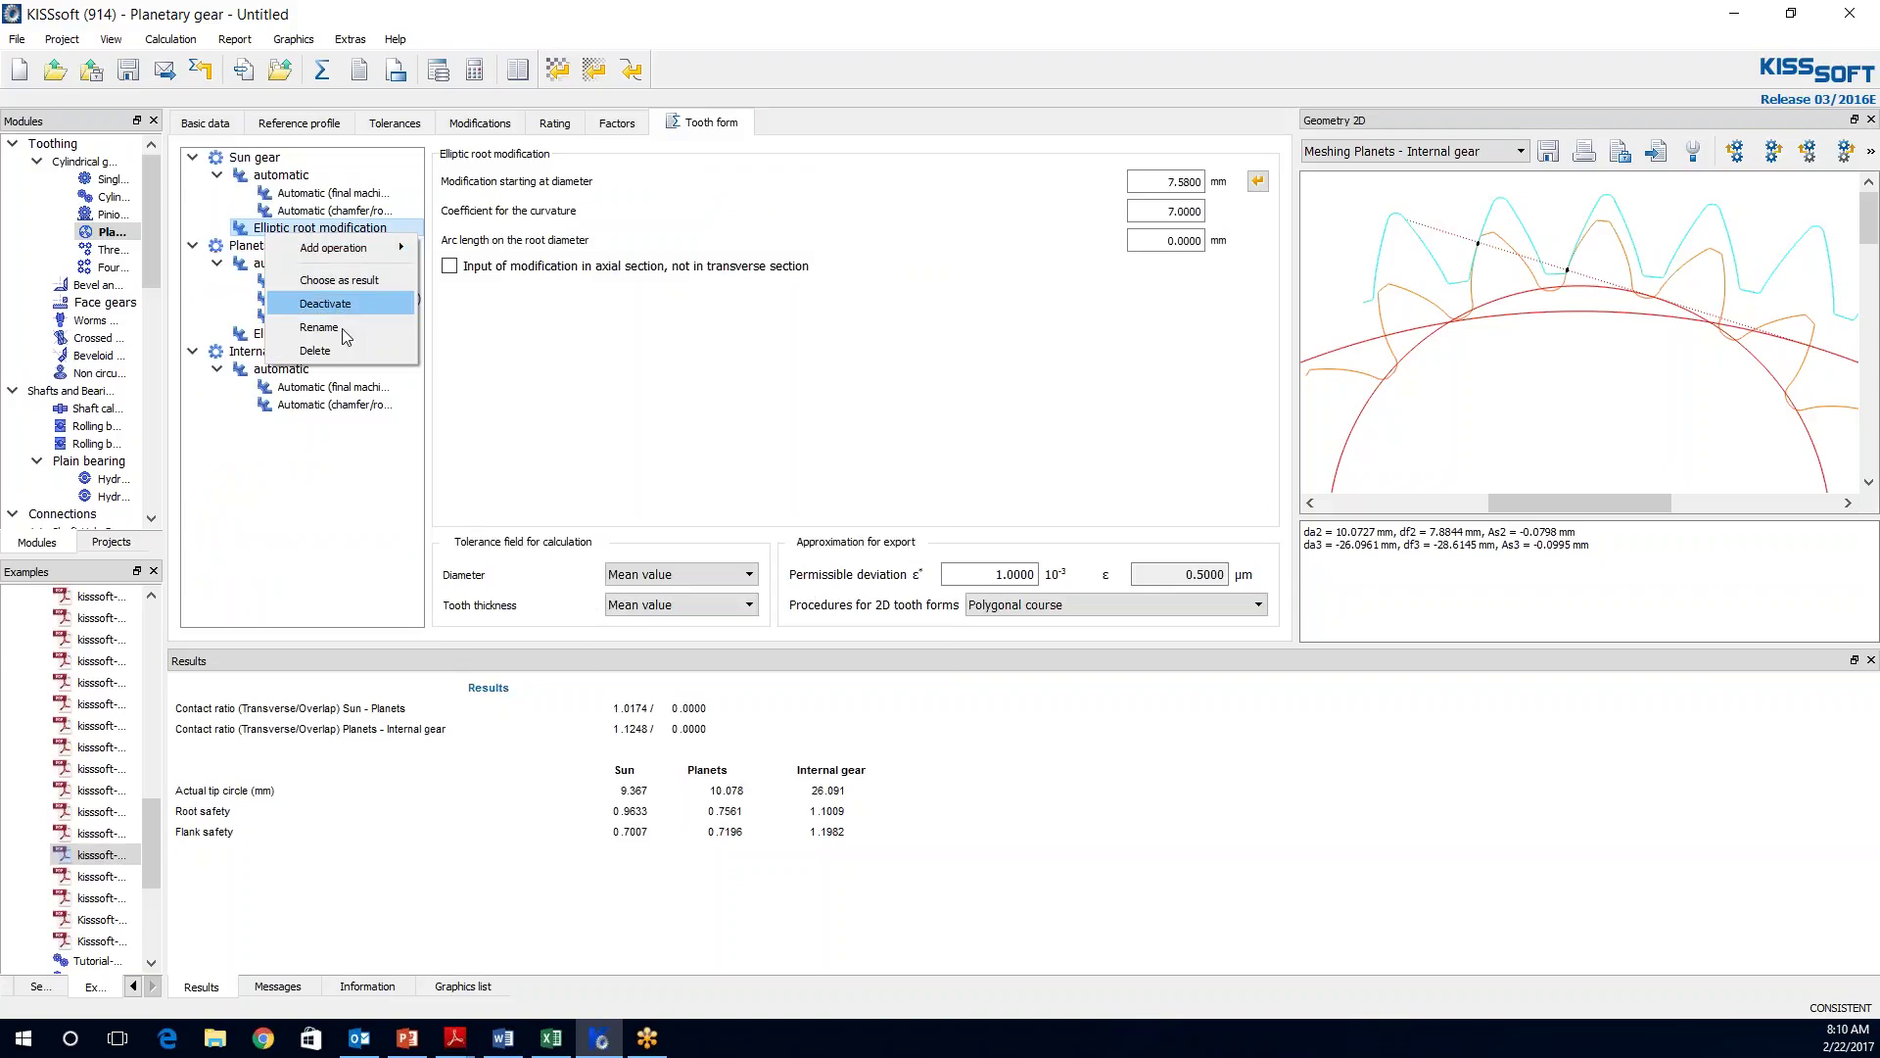
{"action": "left_click", "coordinate": [331, 305]}
{"action": "left_click", "coordinate": [321, 334]}
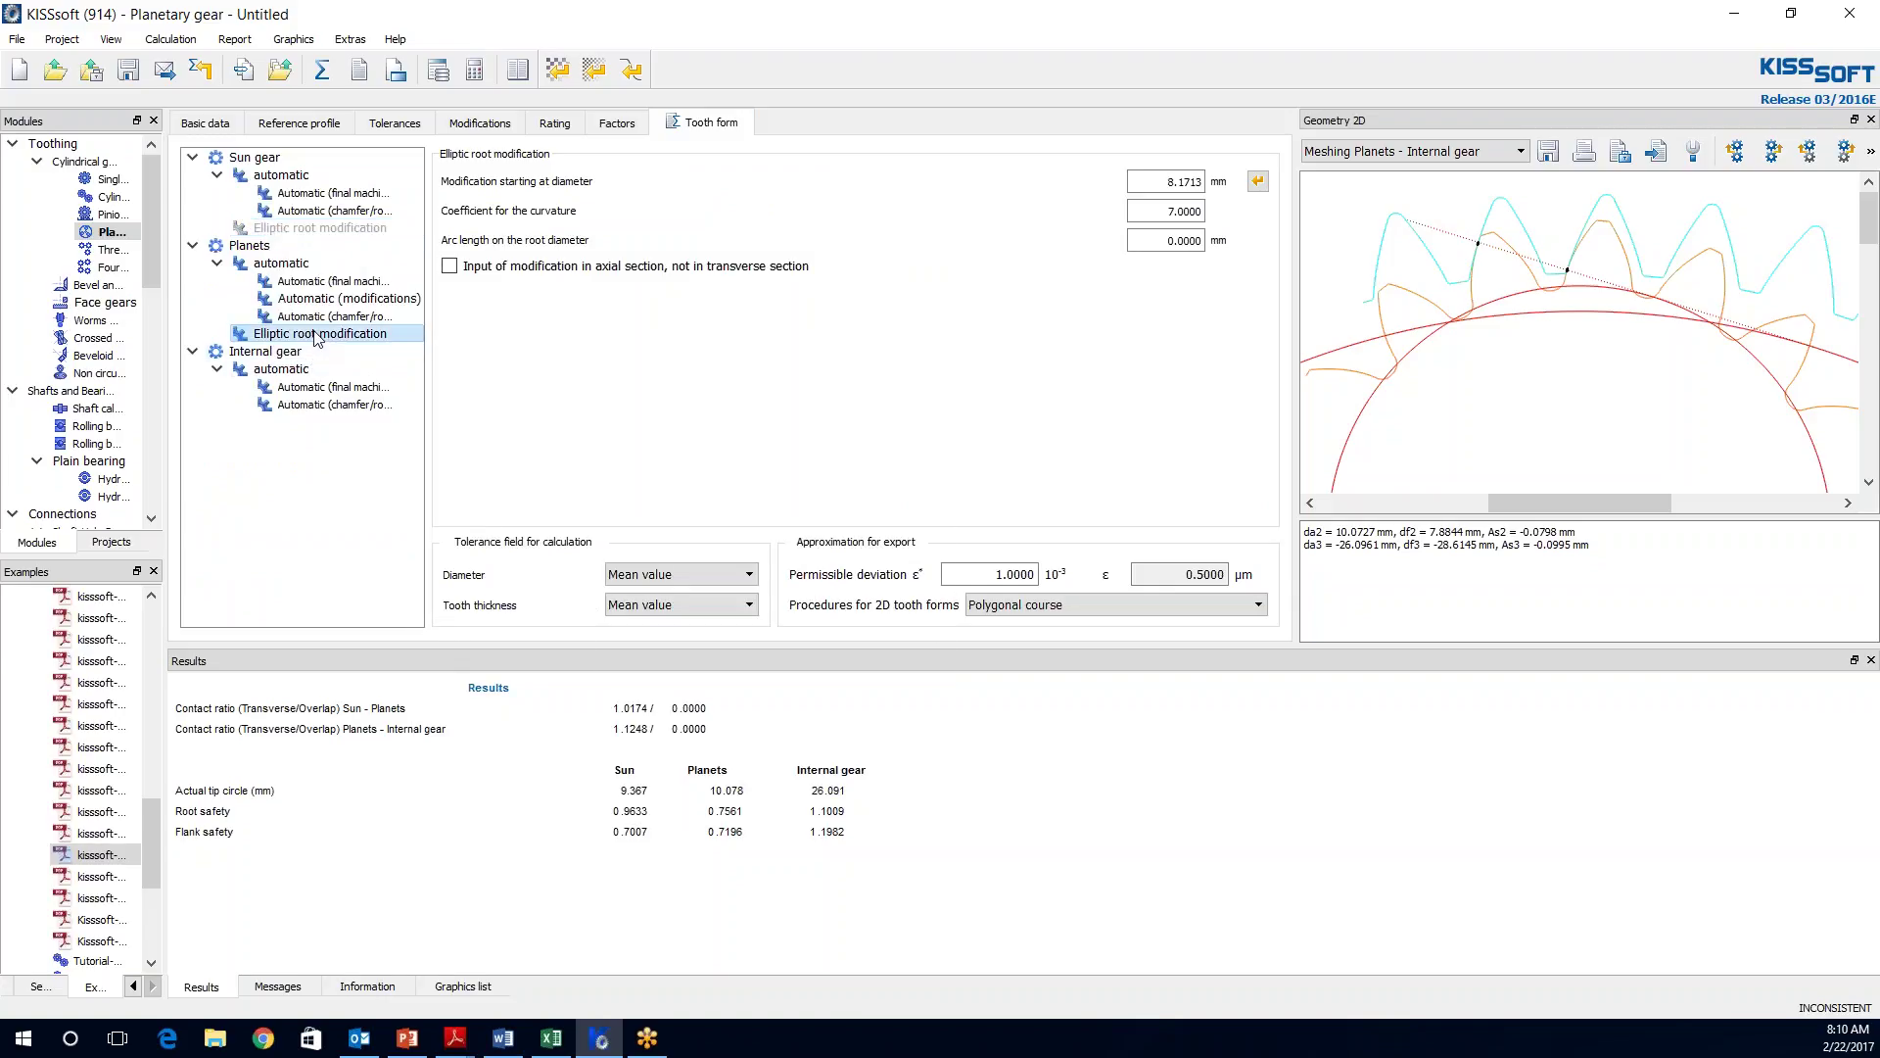
{"action": "right_click", "coordinate": [316, 335]}
{"action": "left_click", "coordinate": [377, 414]}
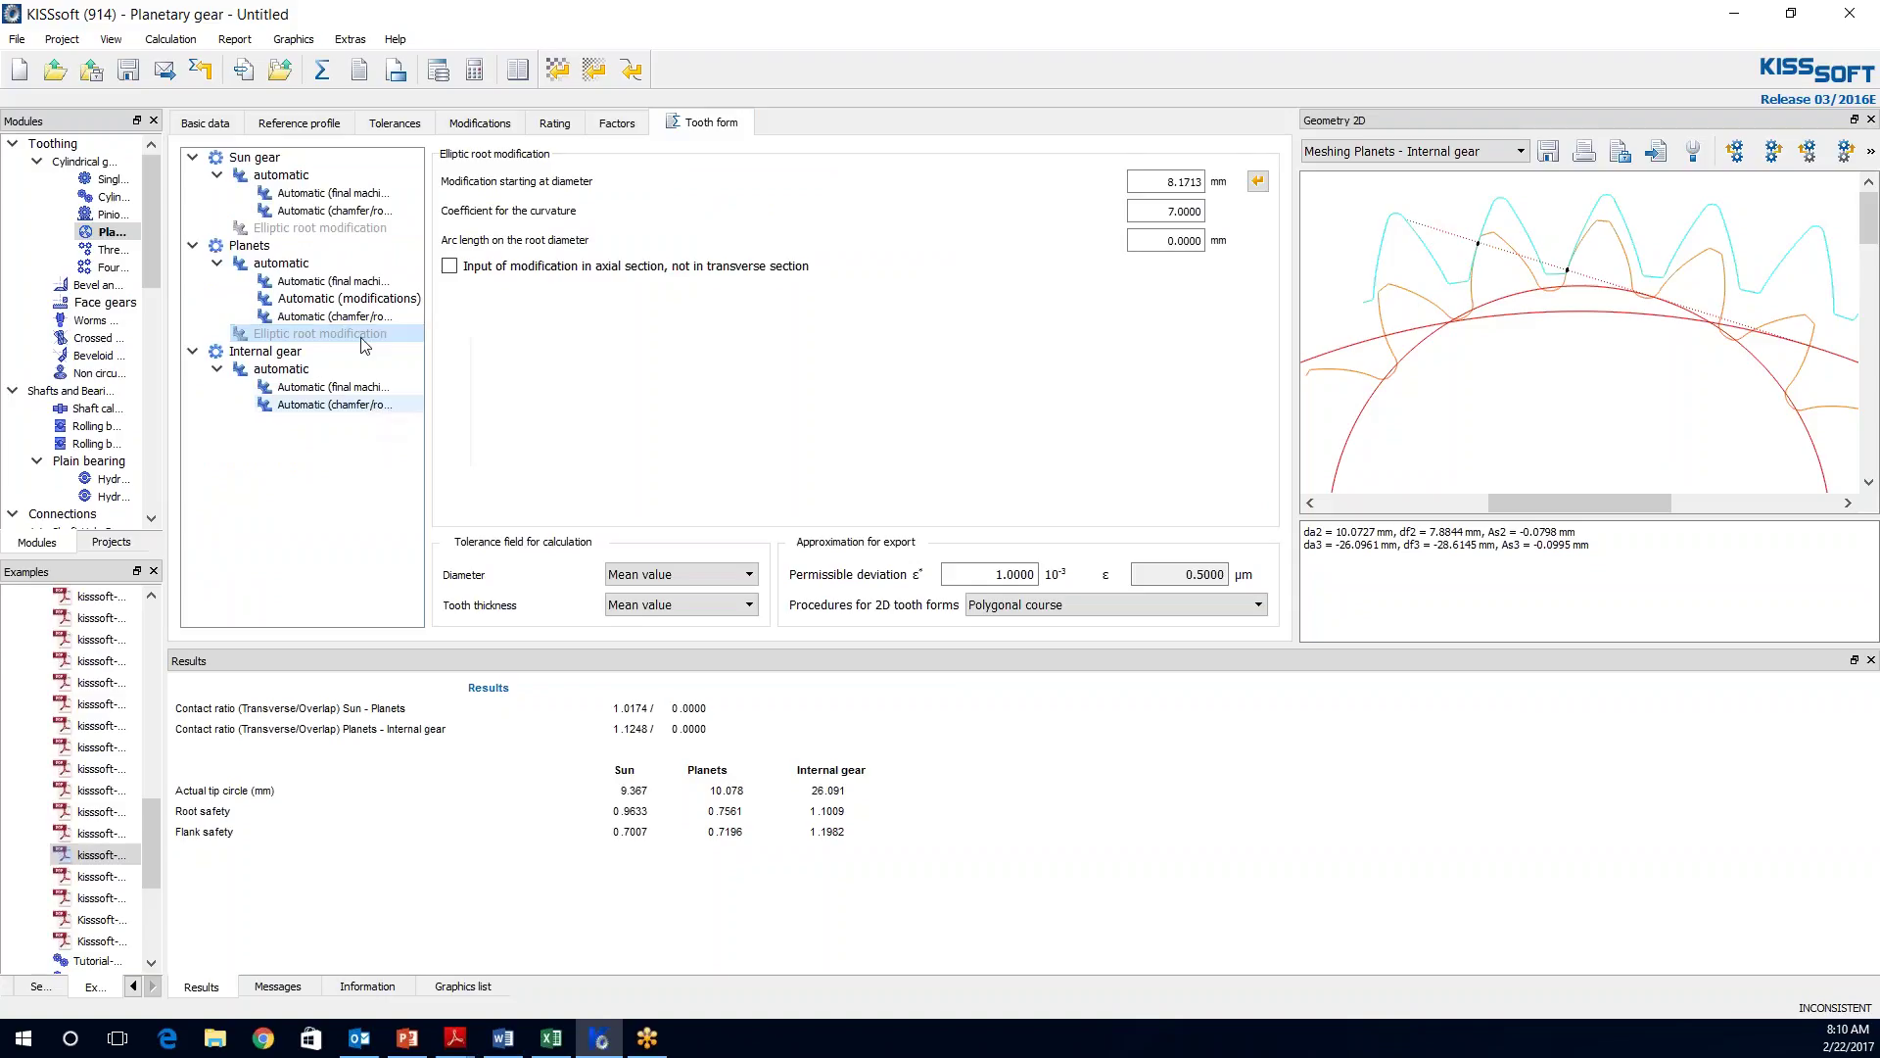
{"action": "left_click", "coordinate": [206, 123]}
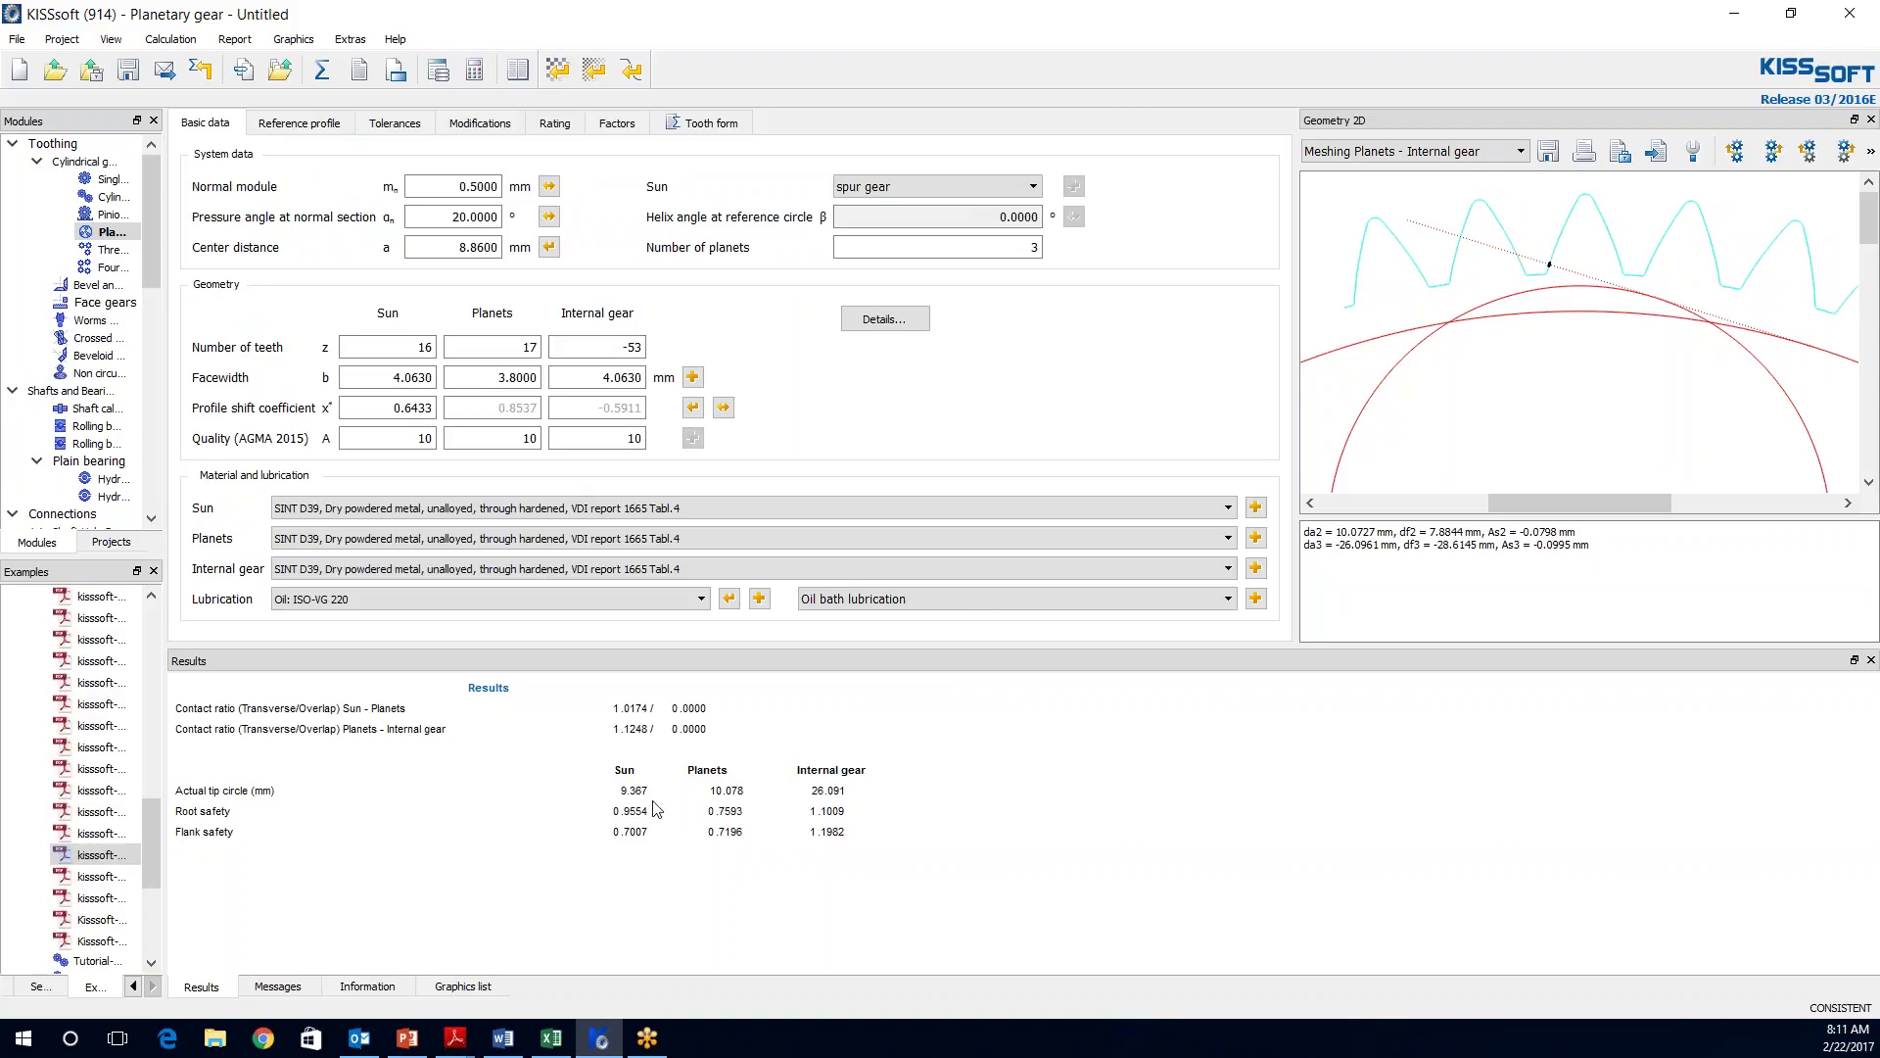
- Reactivate both the sun and planet elliptic root modifications and return to Basic data
{"action": "left_click", "coordinate": [701, 127]}
{"action": "left_click", "coordinate": [294, 227]}
{"action": "right_click", "coordinate": [293, 227]}
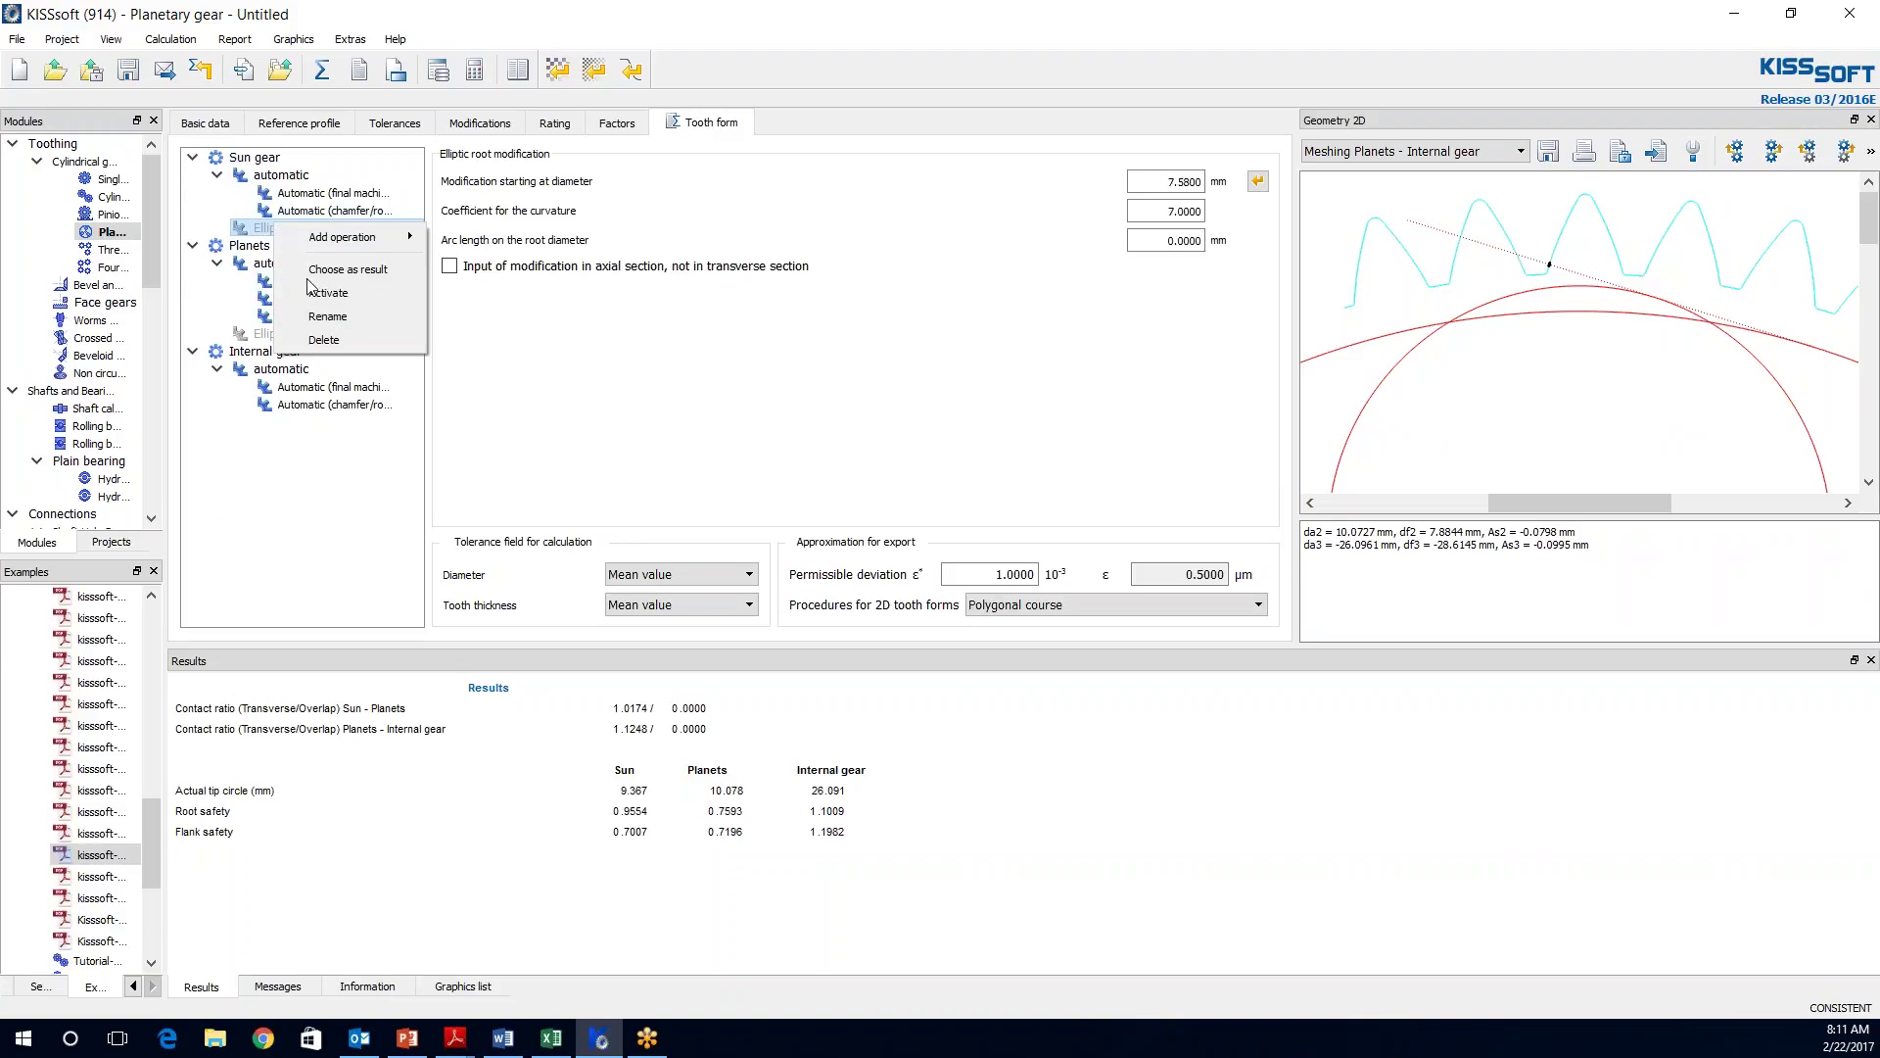
{"action": "left_click", "coordinate": [313, 294]}
{"action": "left_click", "coordinate": [294, 333]}
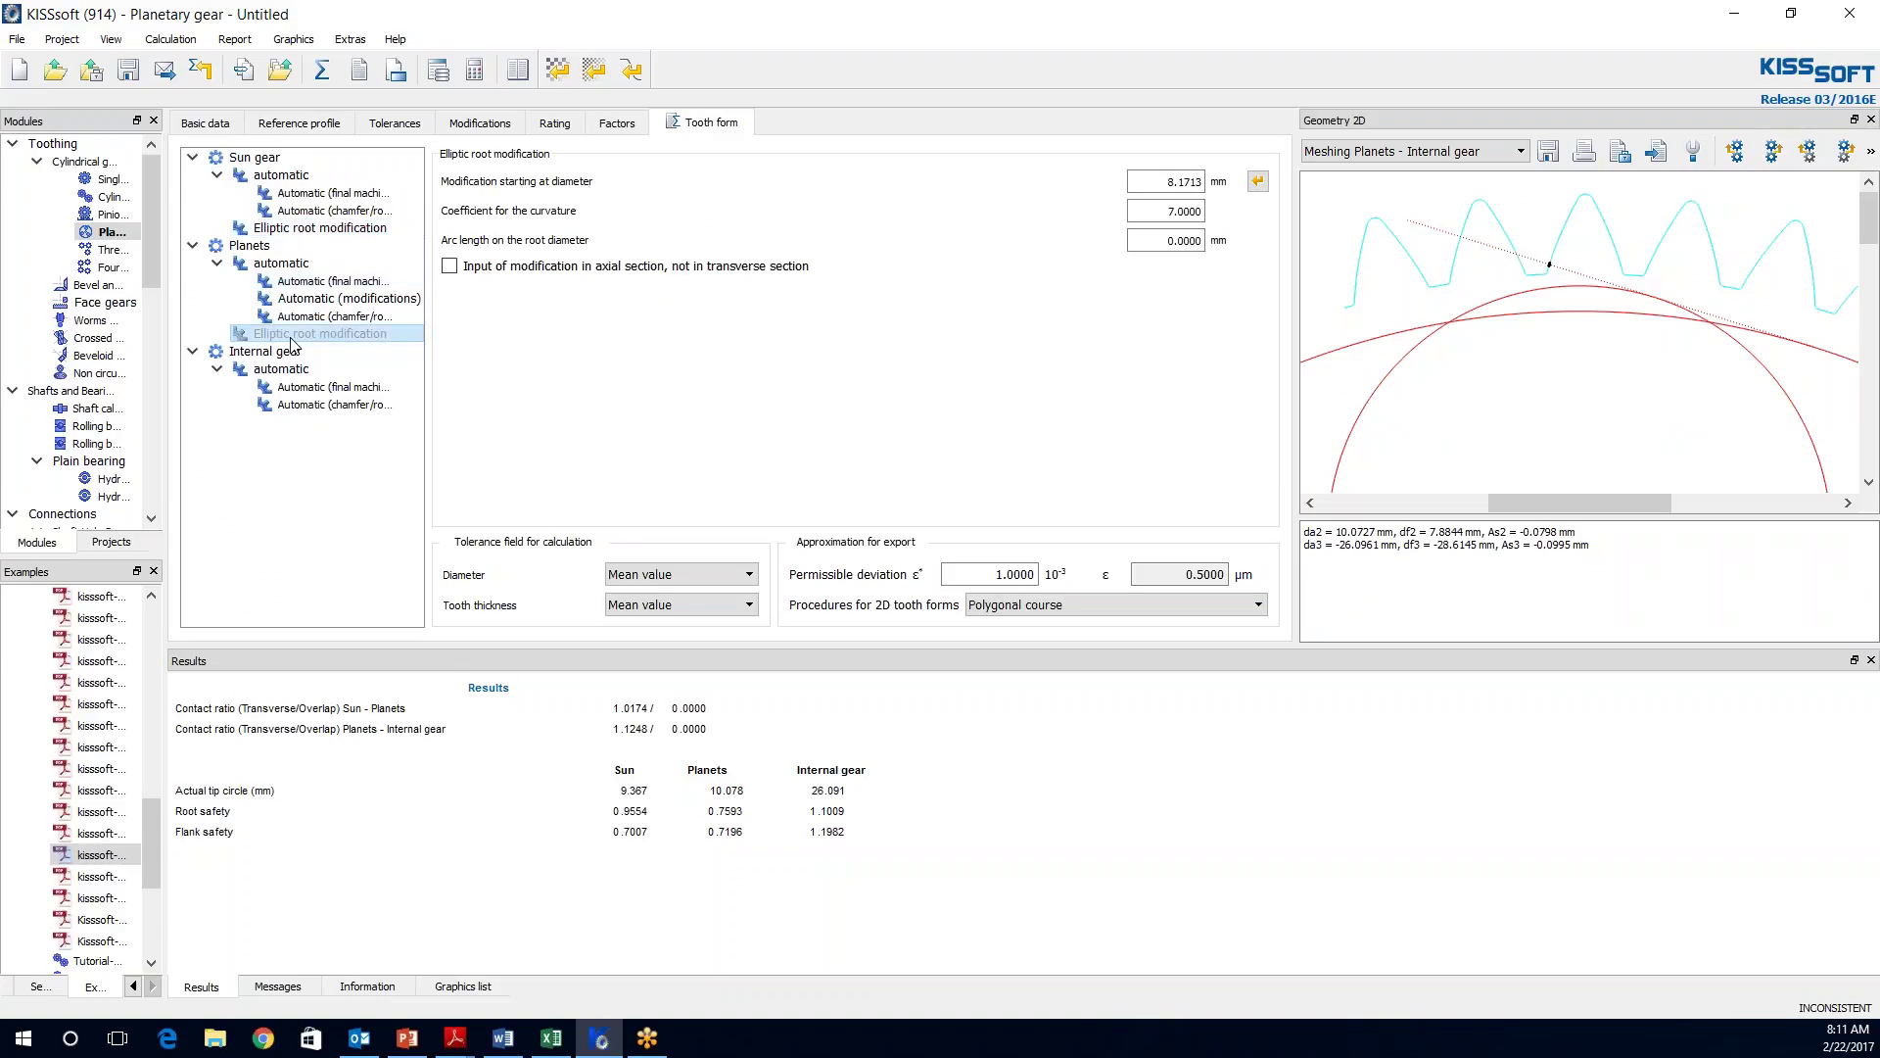
{"action": "right_click", "coordinate": [292, 336]}
{"action": "left_click", "coordinate": [323, 382]}
{"action": "left_click", "coordinate": [216, 125]}
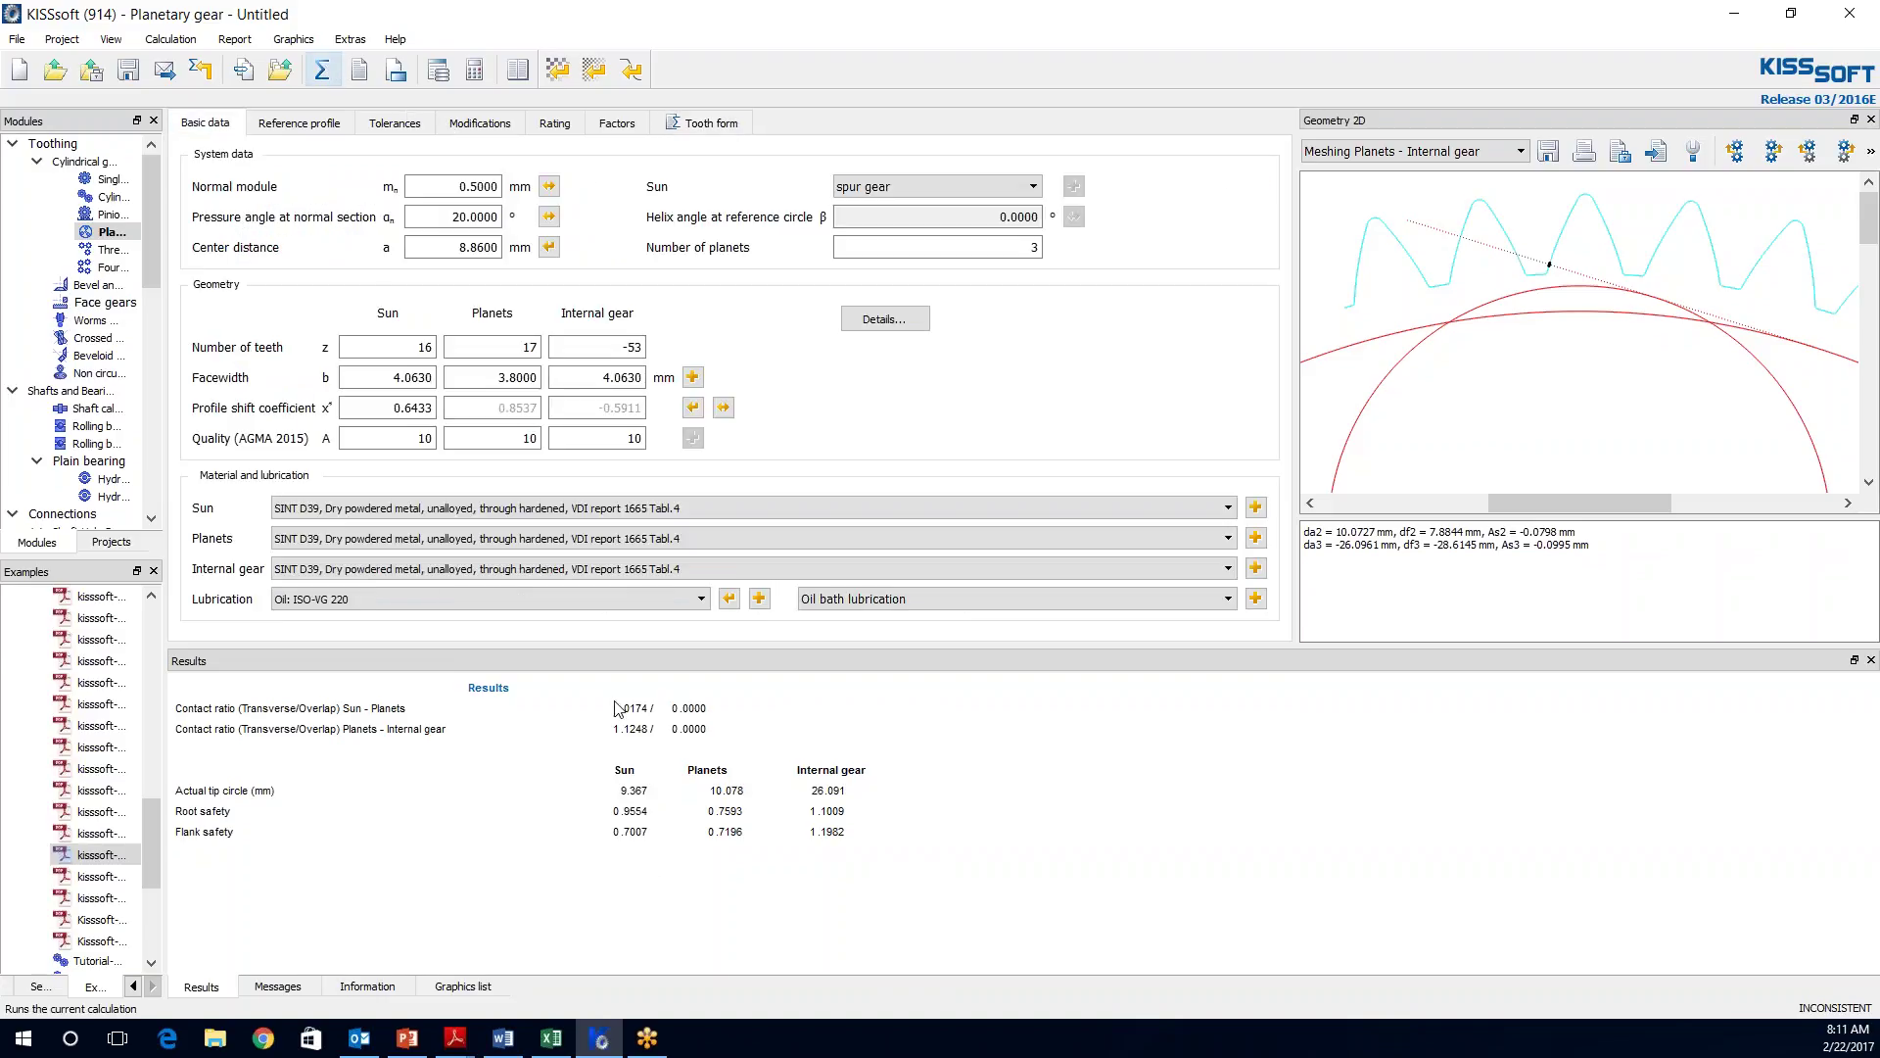
- Recalculate so the root safeties become 0.9633, 0.7561 and 1.1009 again
{"action": "left_click", "coordinate": [327, 72]}
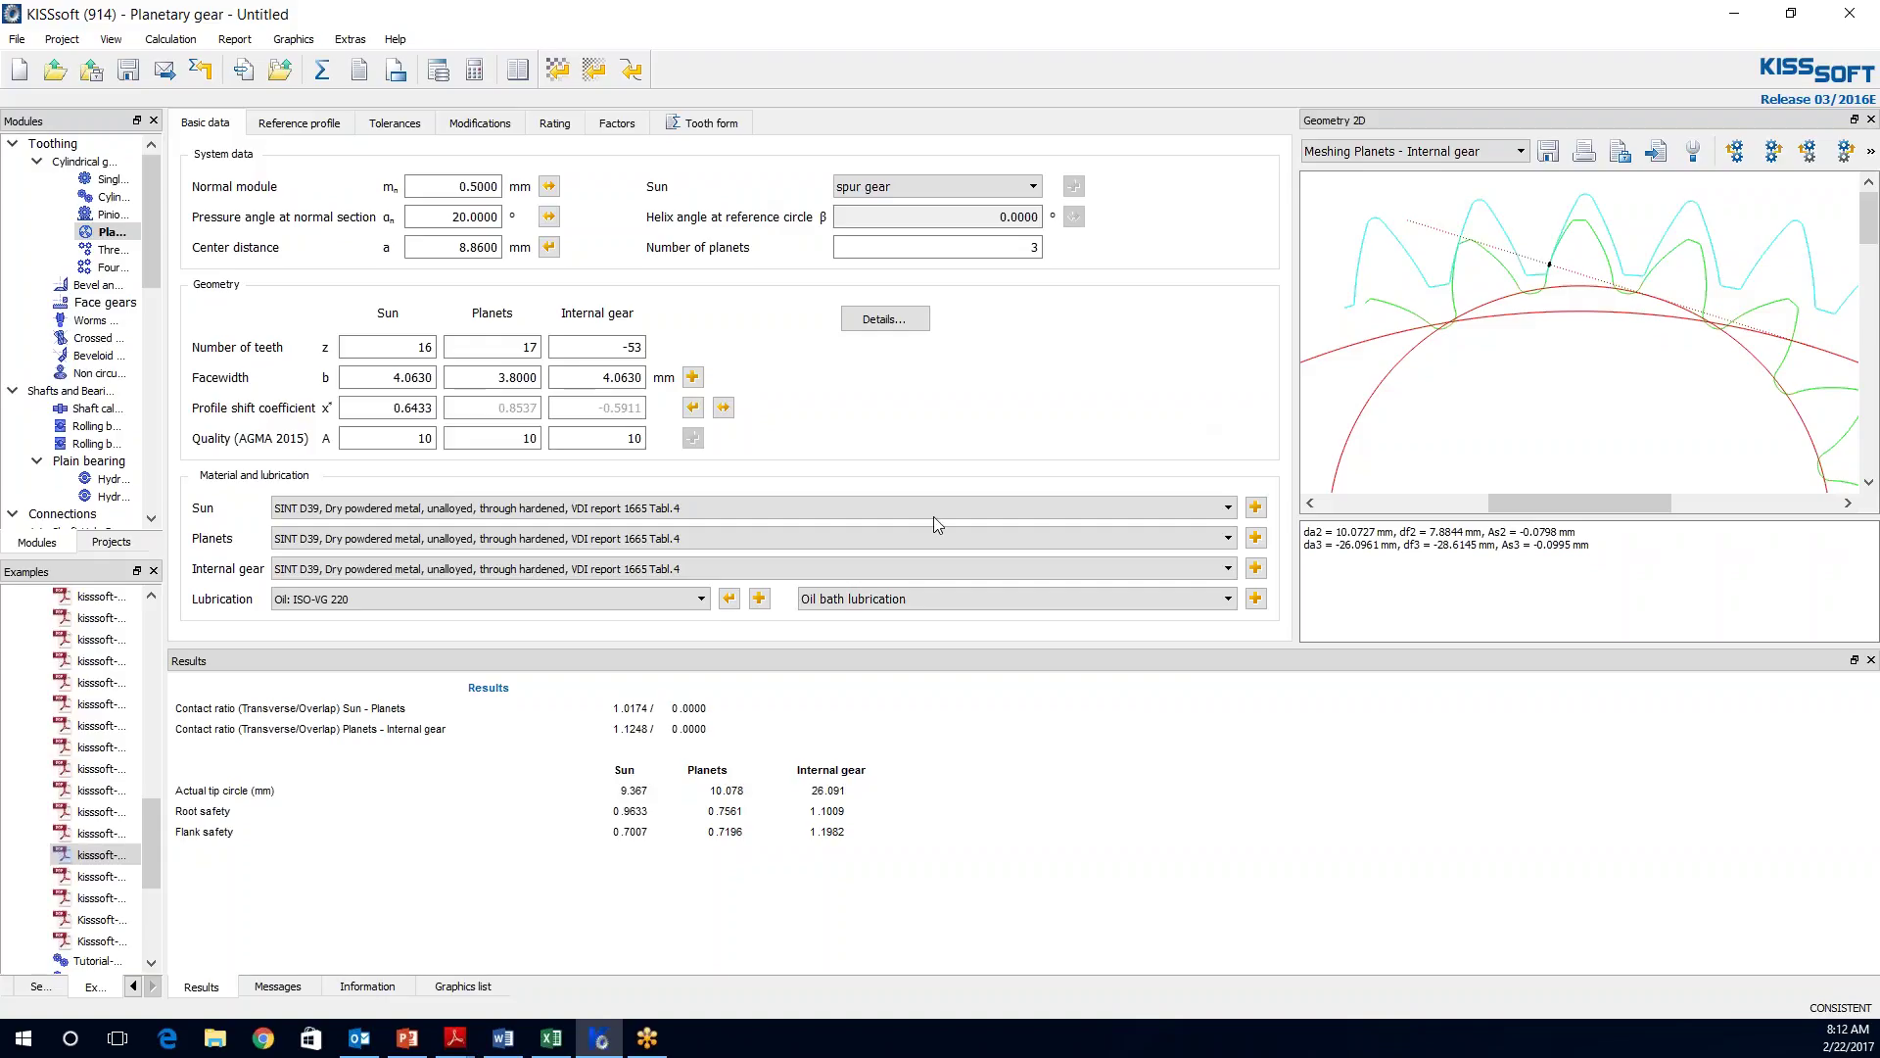
- In Chrome, go to the KISSsoft home page and open its DOWNLOADS section
{"action": "left_click", "coordinate": [265, 1044]}
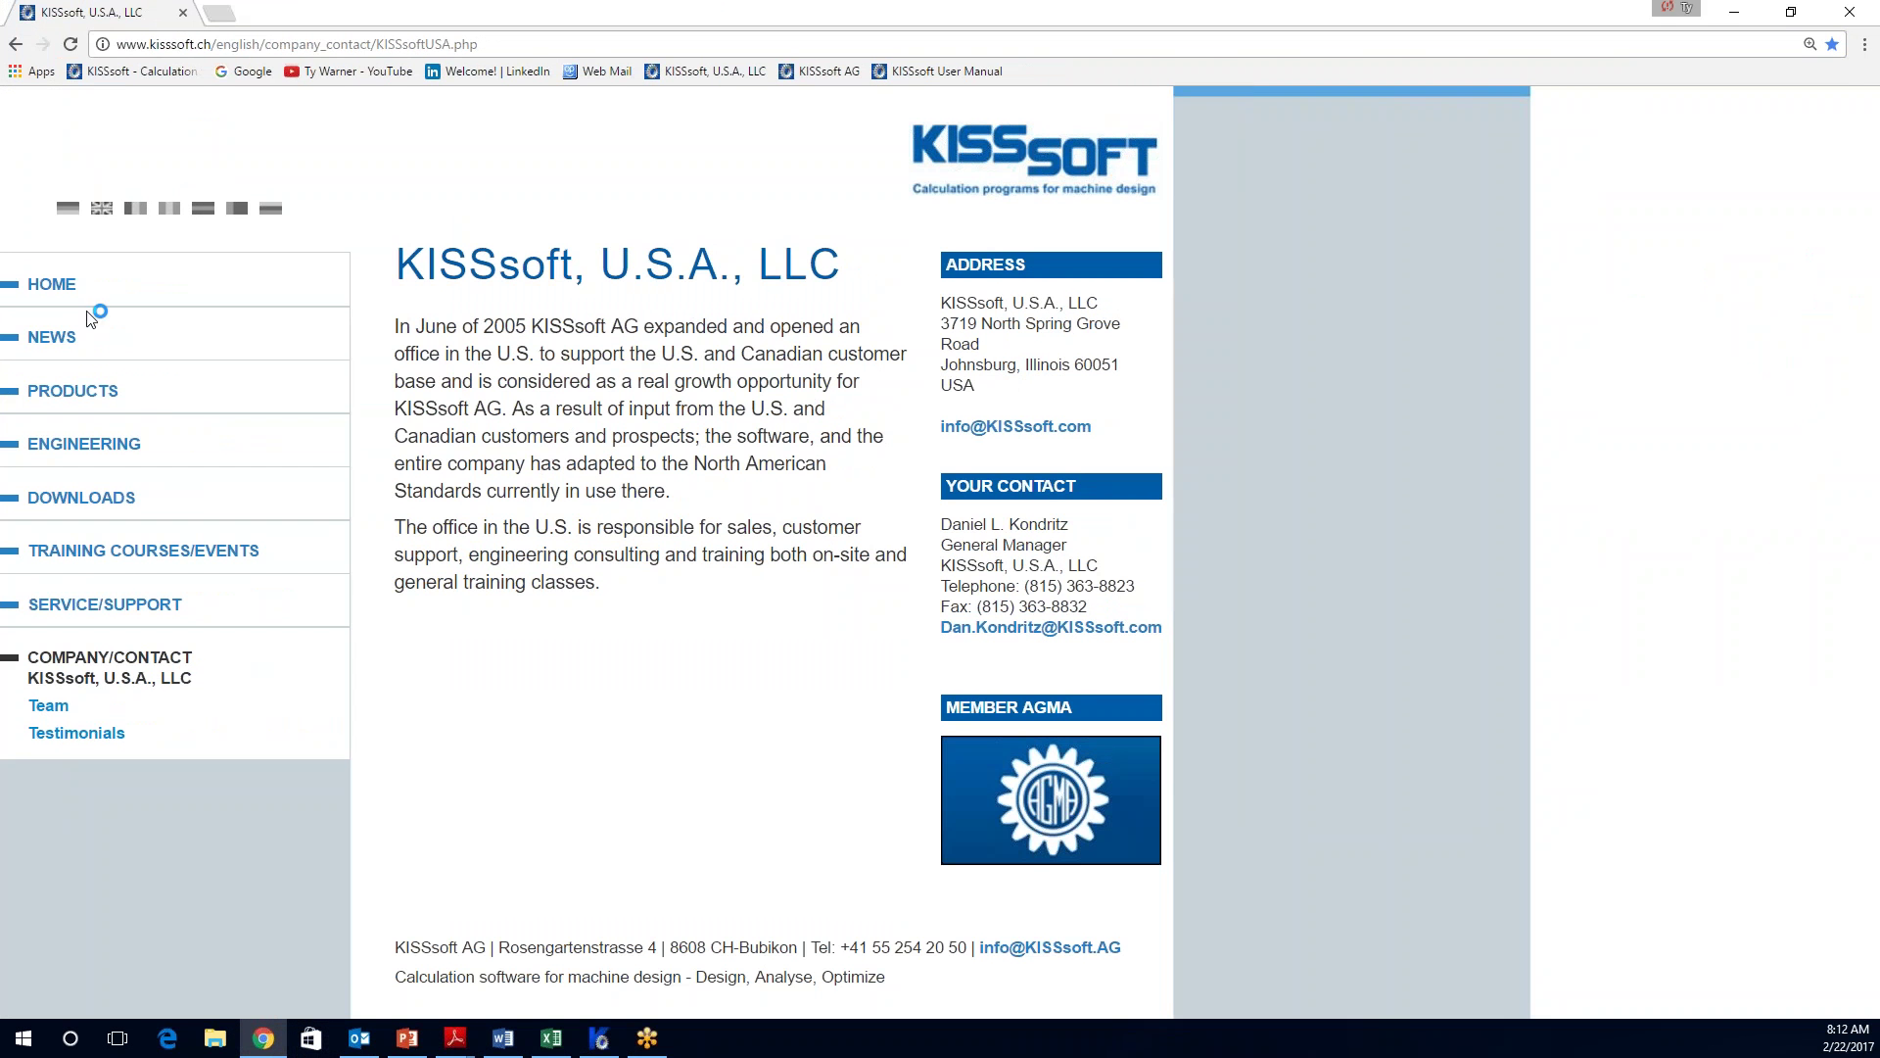
{"action": "left_click", "coordinate": [50, 284]}
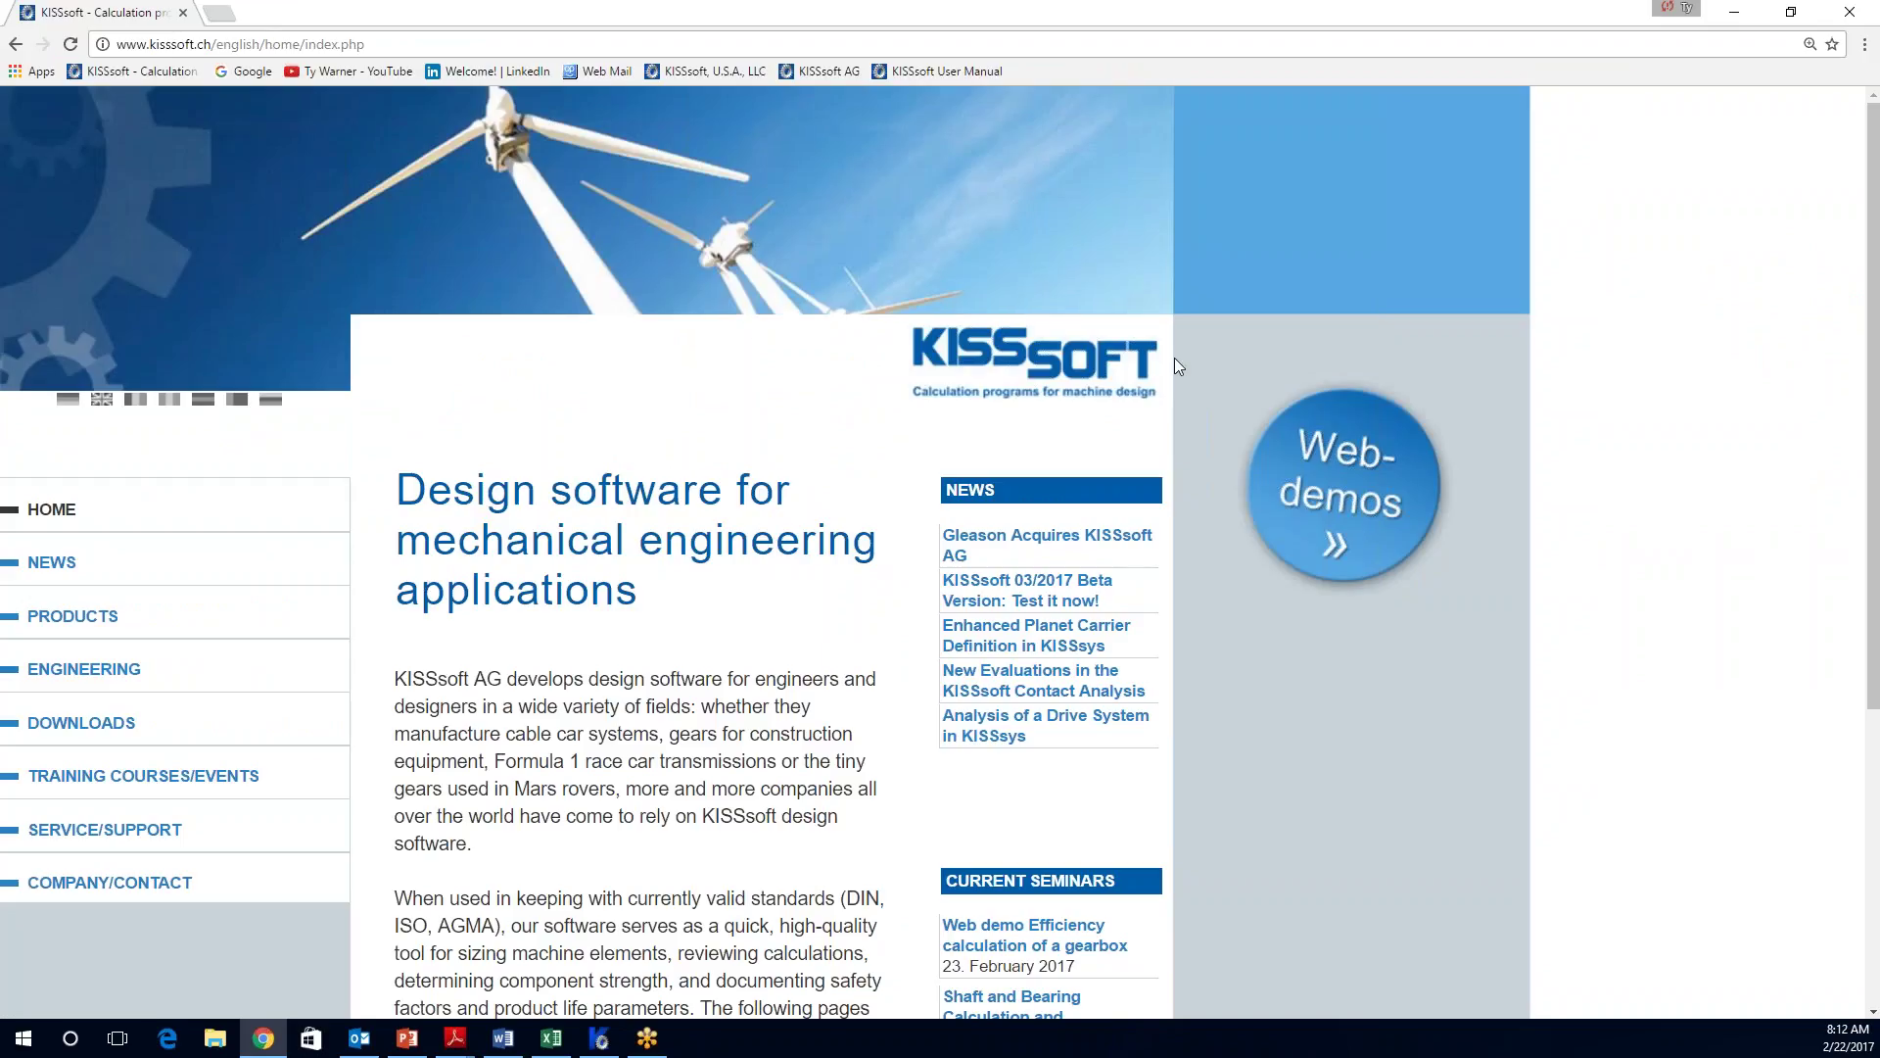
{"action": "scroll", "coordinate": [588, 490], "scroll_direction": "down", "scroll_amount": 2}
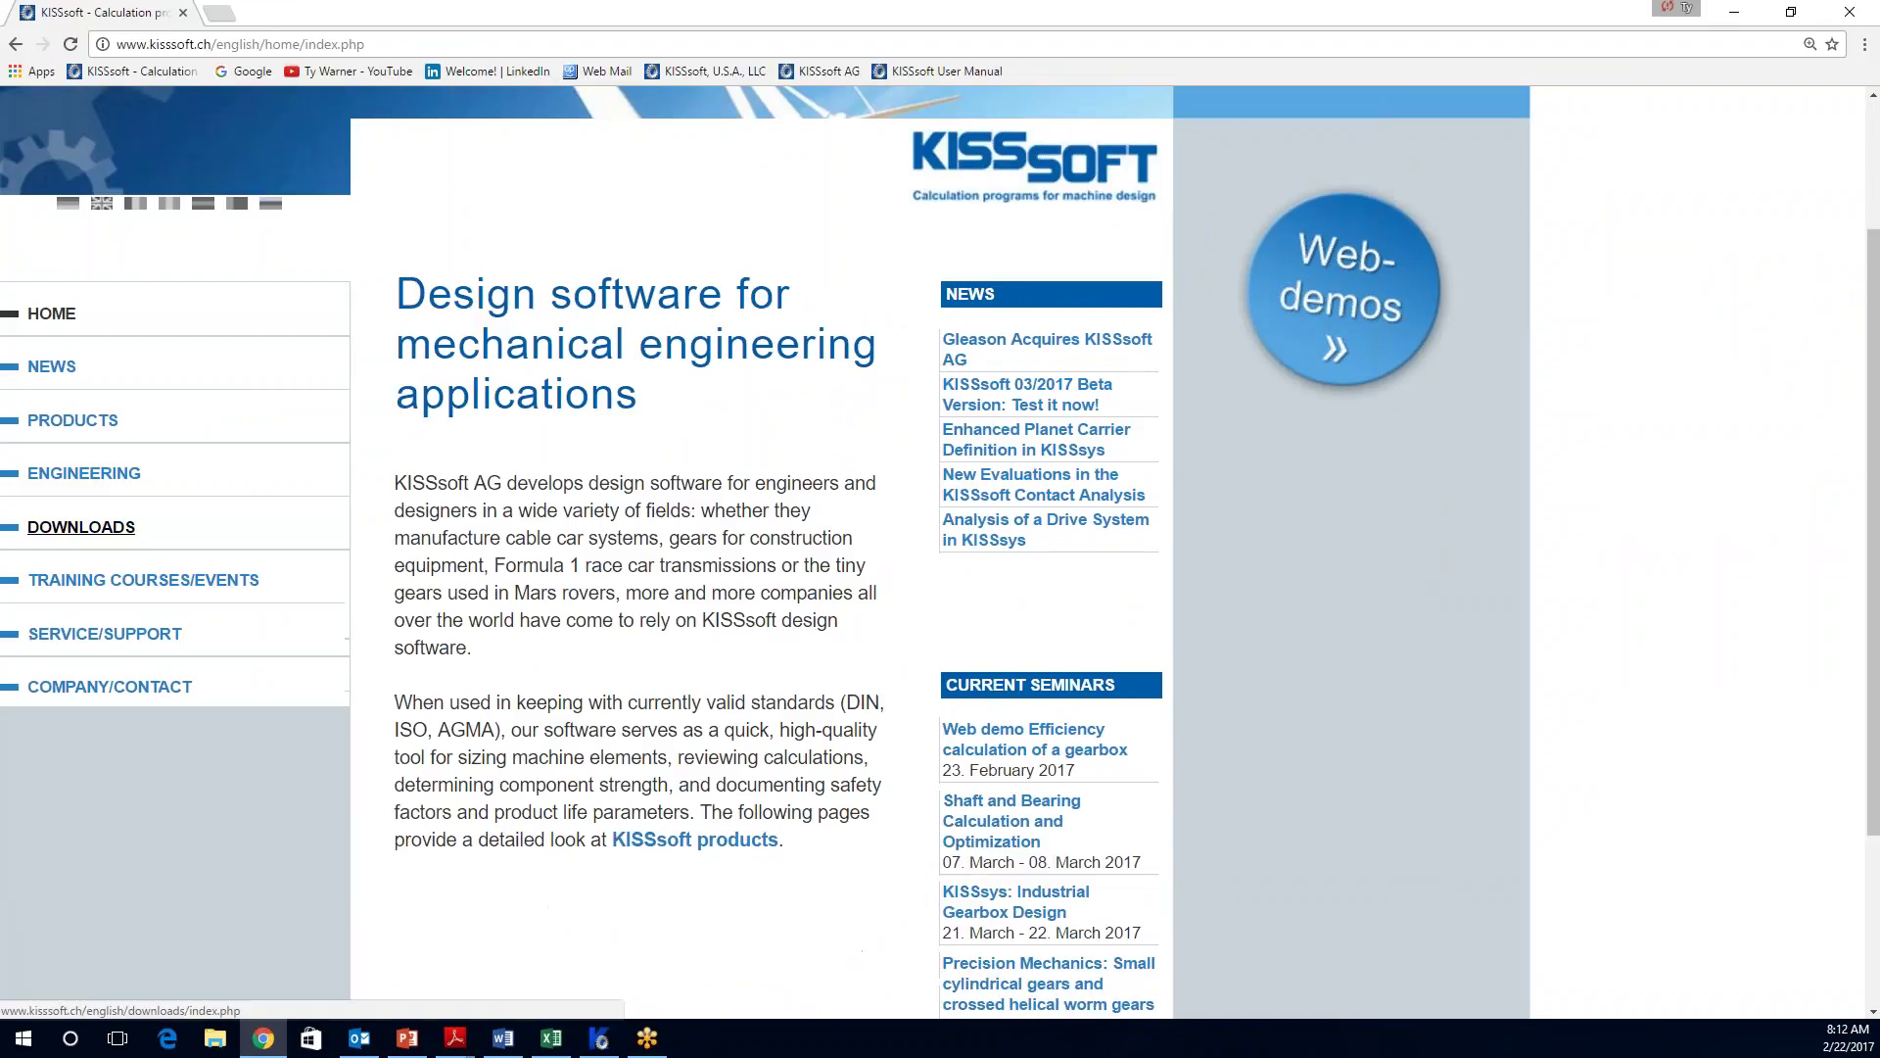
{"action": "left_click", "coordinate": [82, 527]}
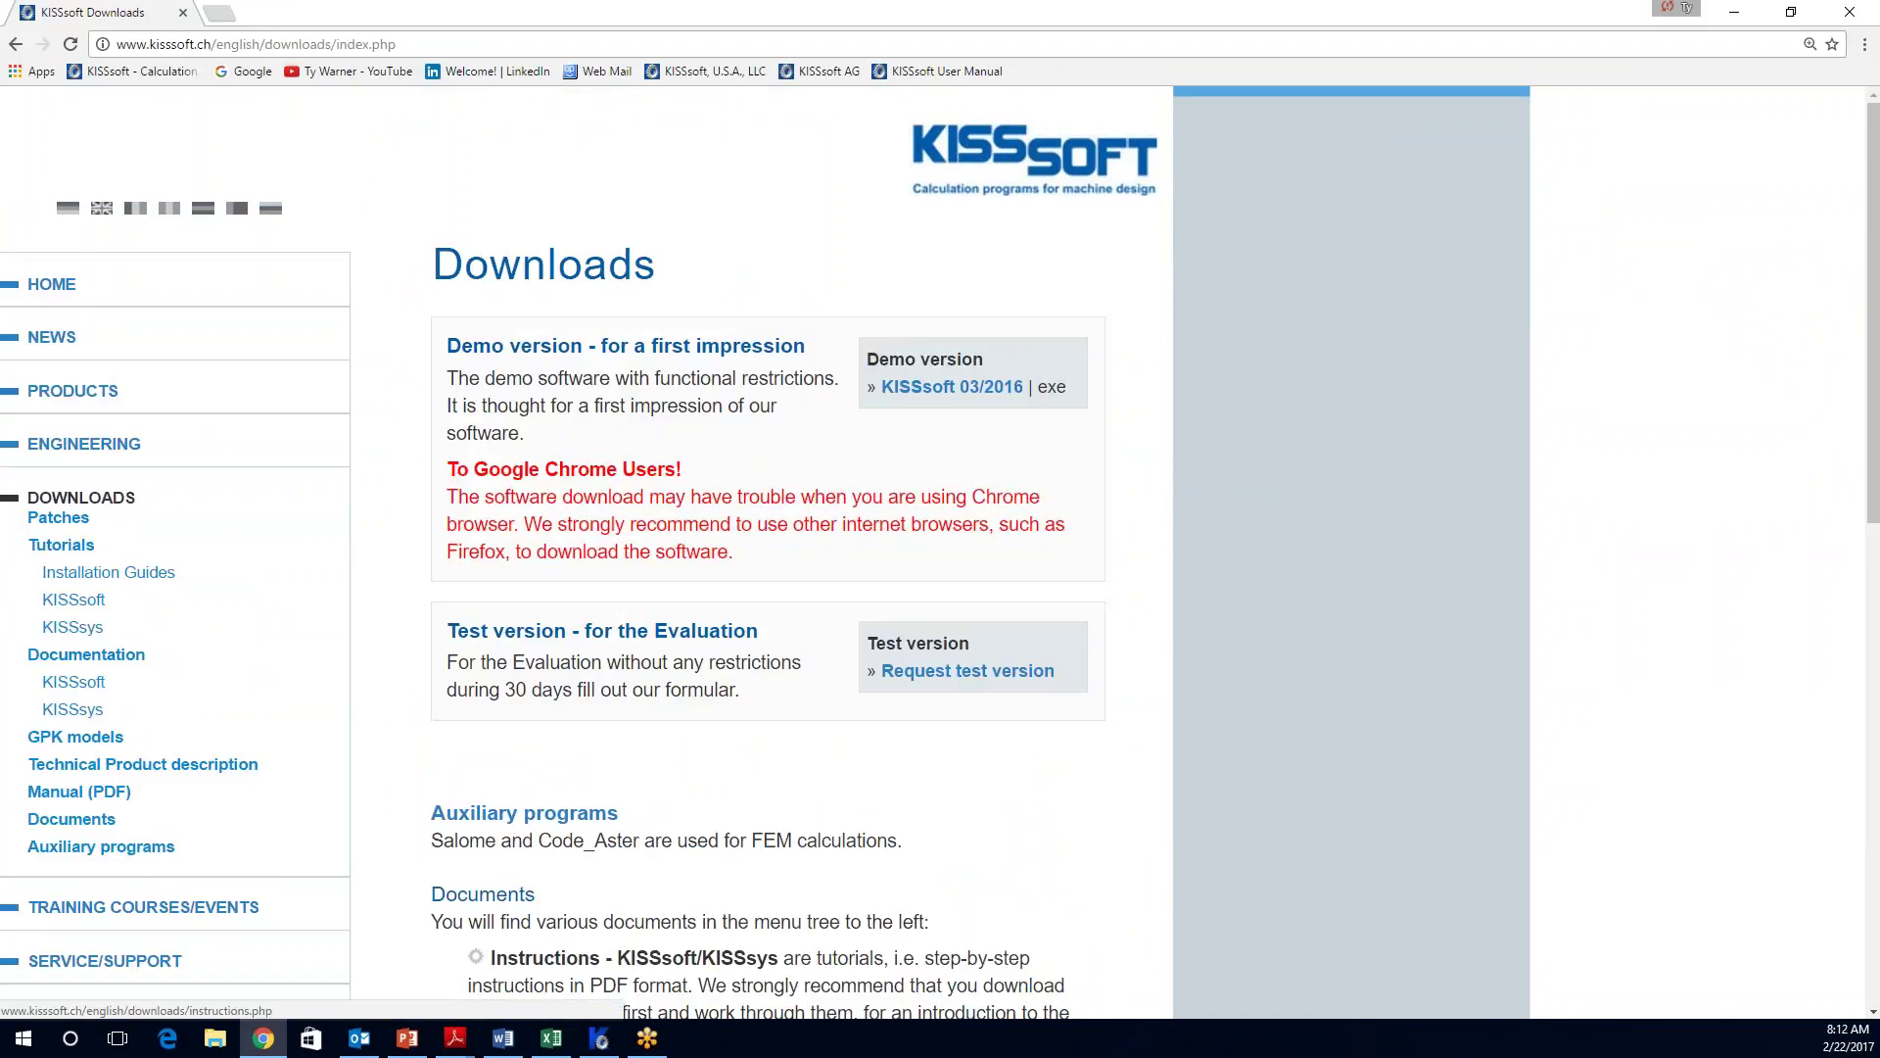
- Open the KISSsoft tutorials page and browse Tutorials 1–16 for release 03/2016
{"action": "left_click", "coordinate": [74, 599]}
{"action": "scroll", "coordinate": [470, 528], "scroll_direction": "down", "scroll_amount": 1}
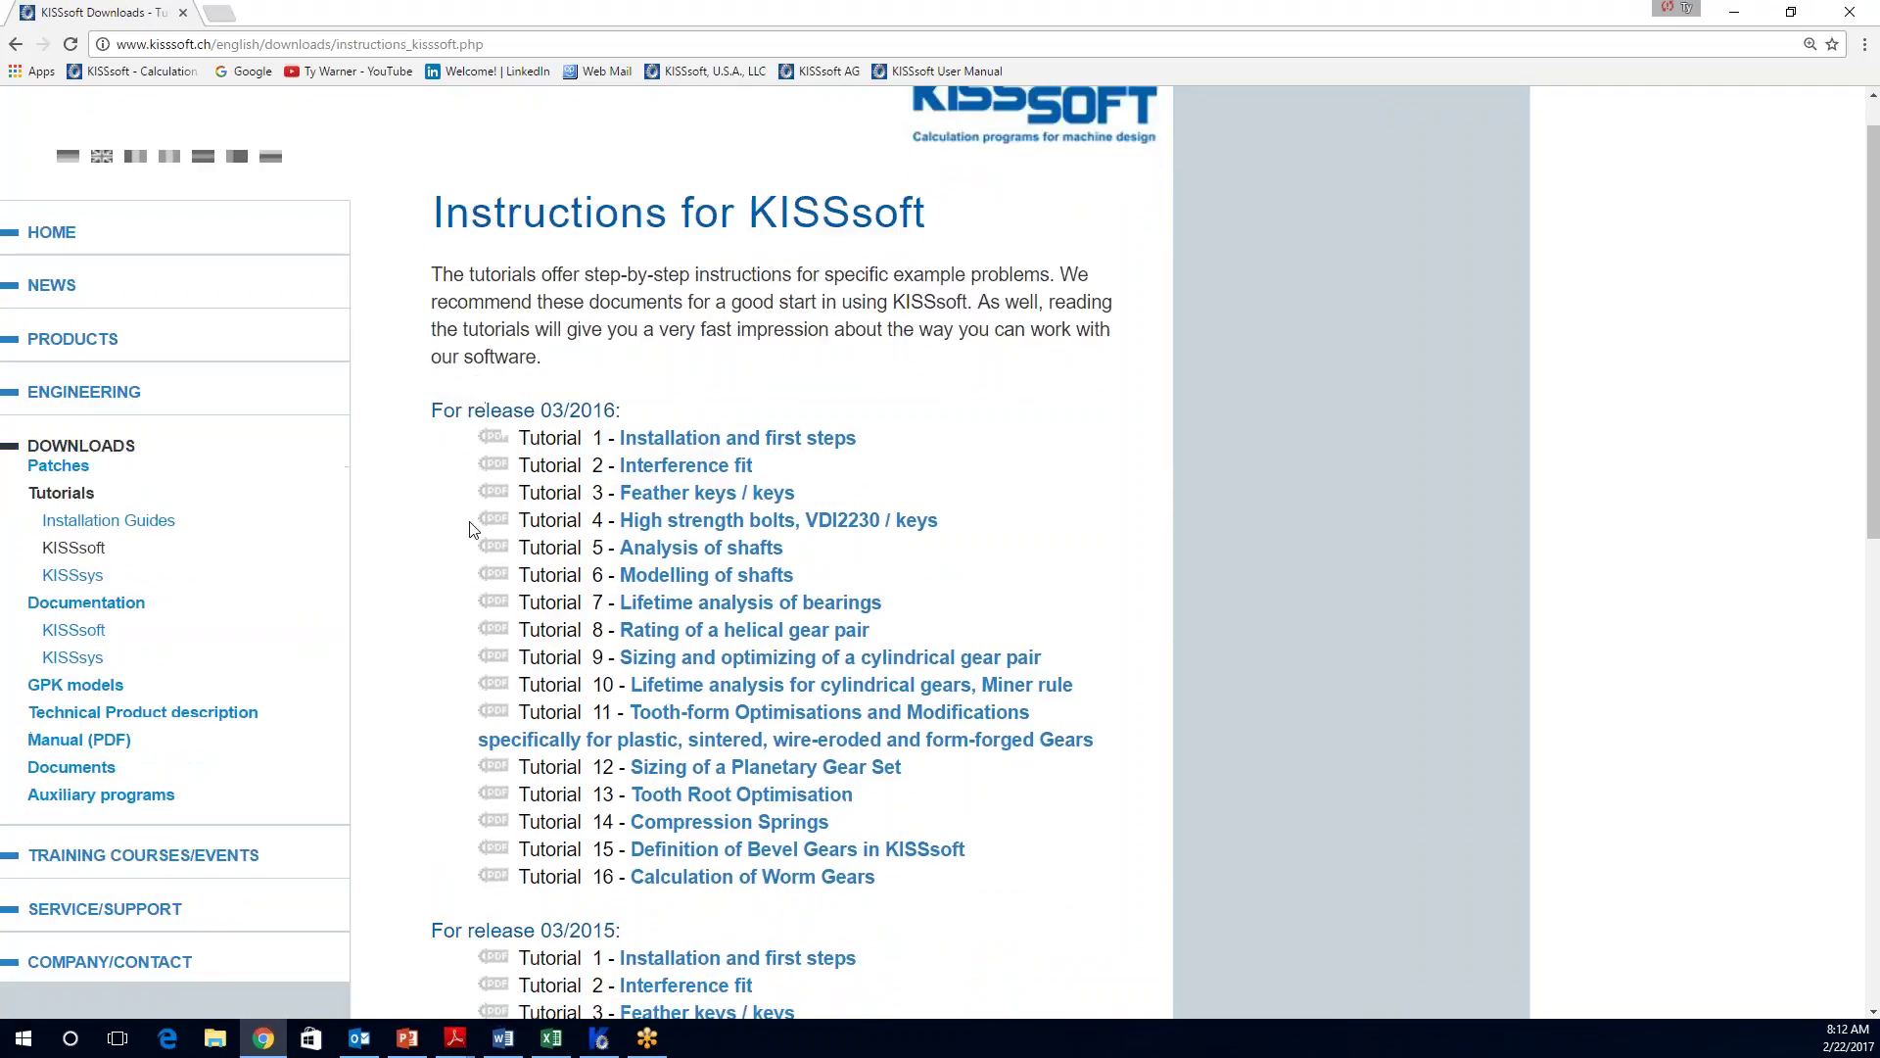
{"action": "scroll", "coordinate": [470, 528], "scroll_direction": "down", "scroll_amount": 3}
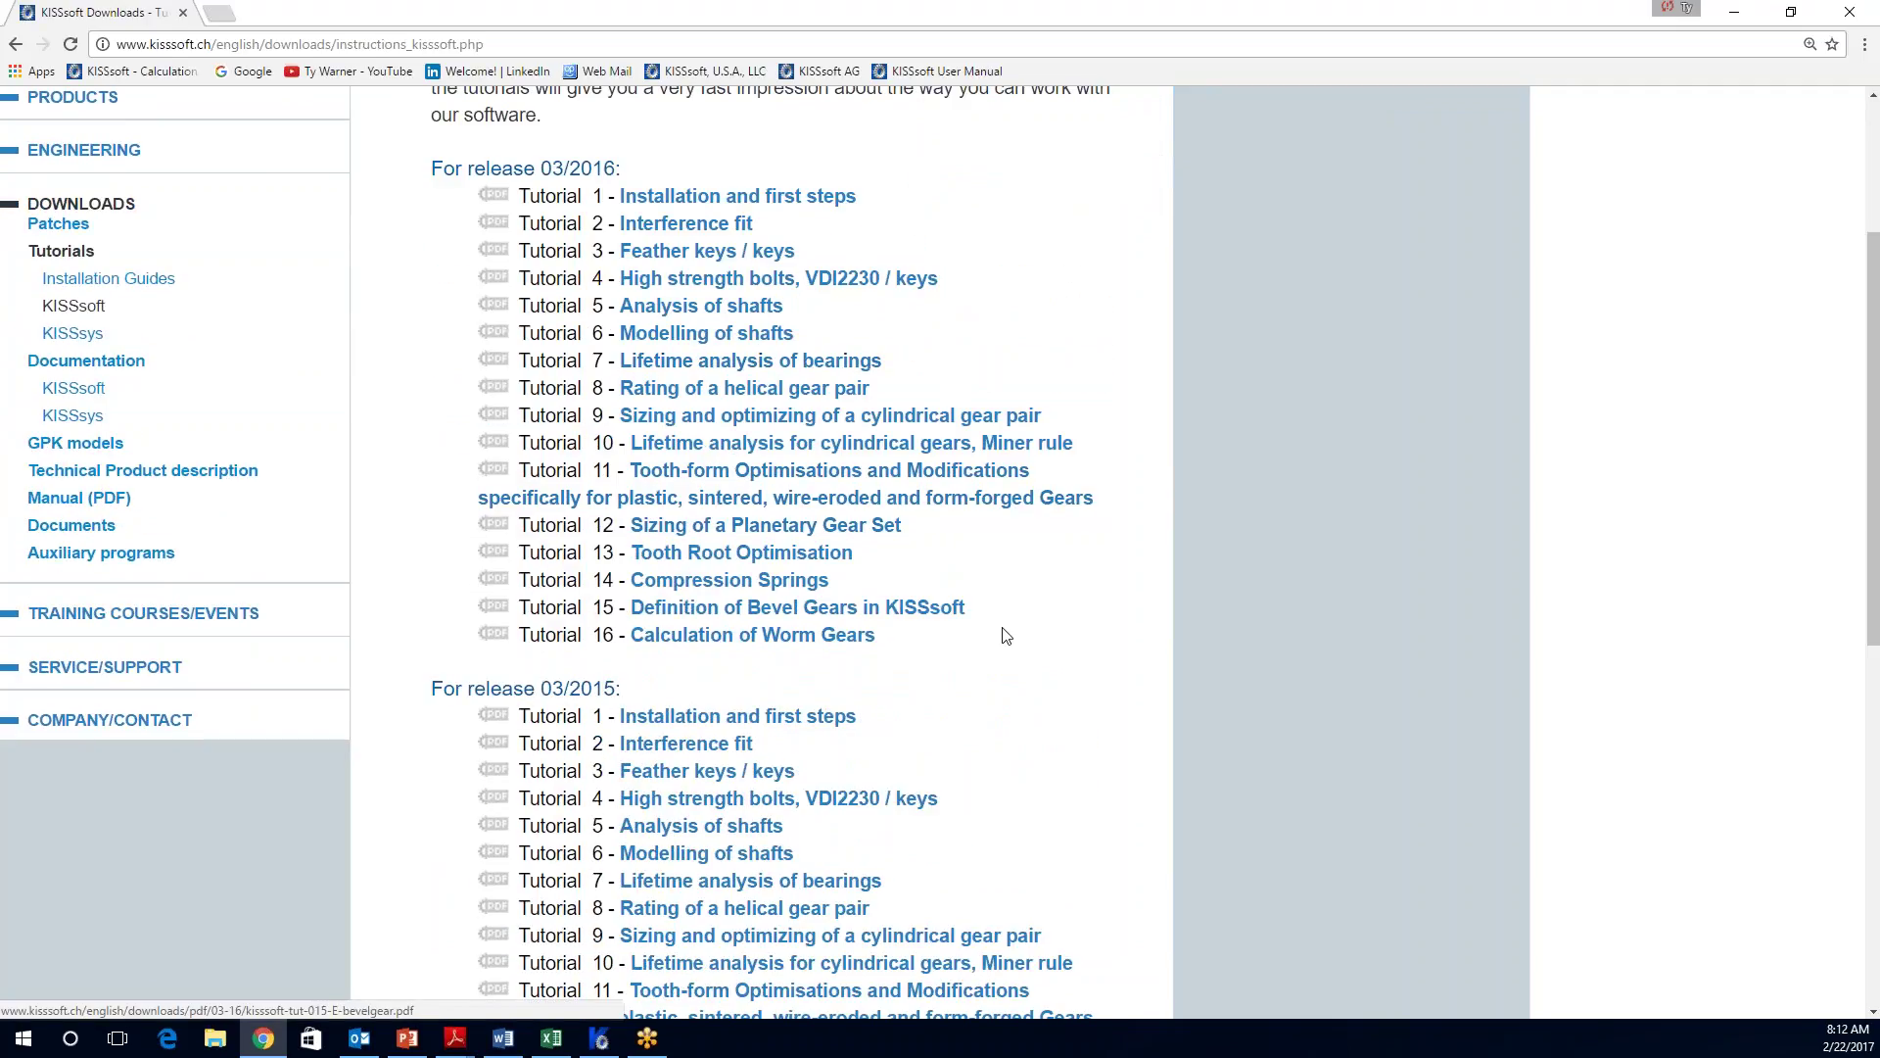
{"action": "scroll", "coordinate": [1068, 578], "scroll_direction": "up", "scroll_amount": 1}
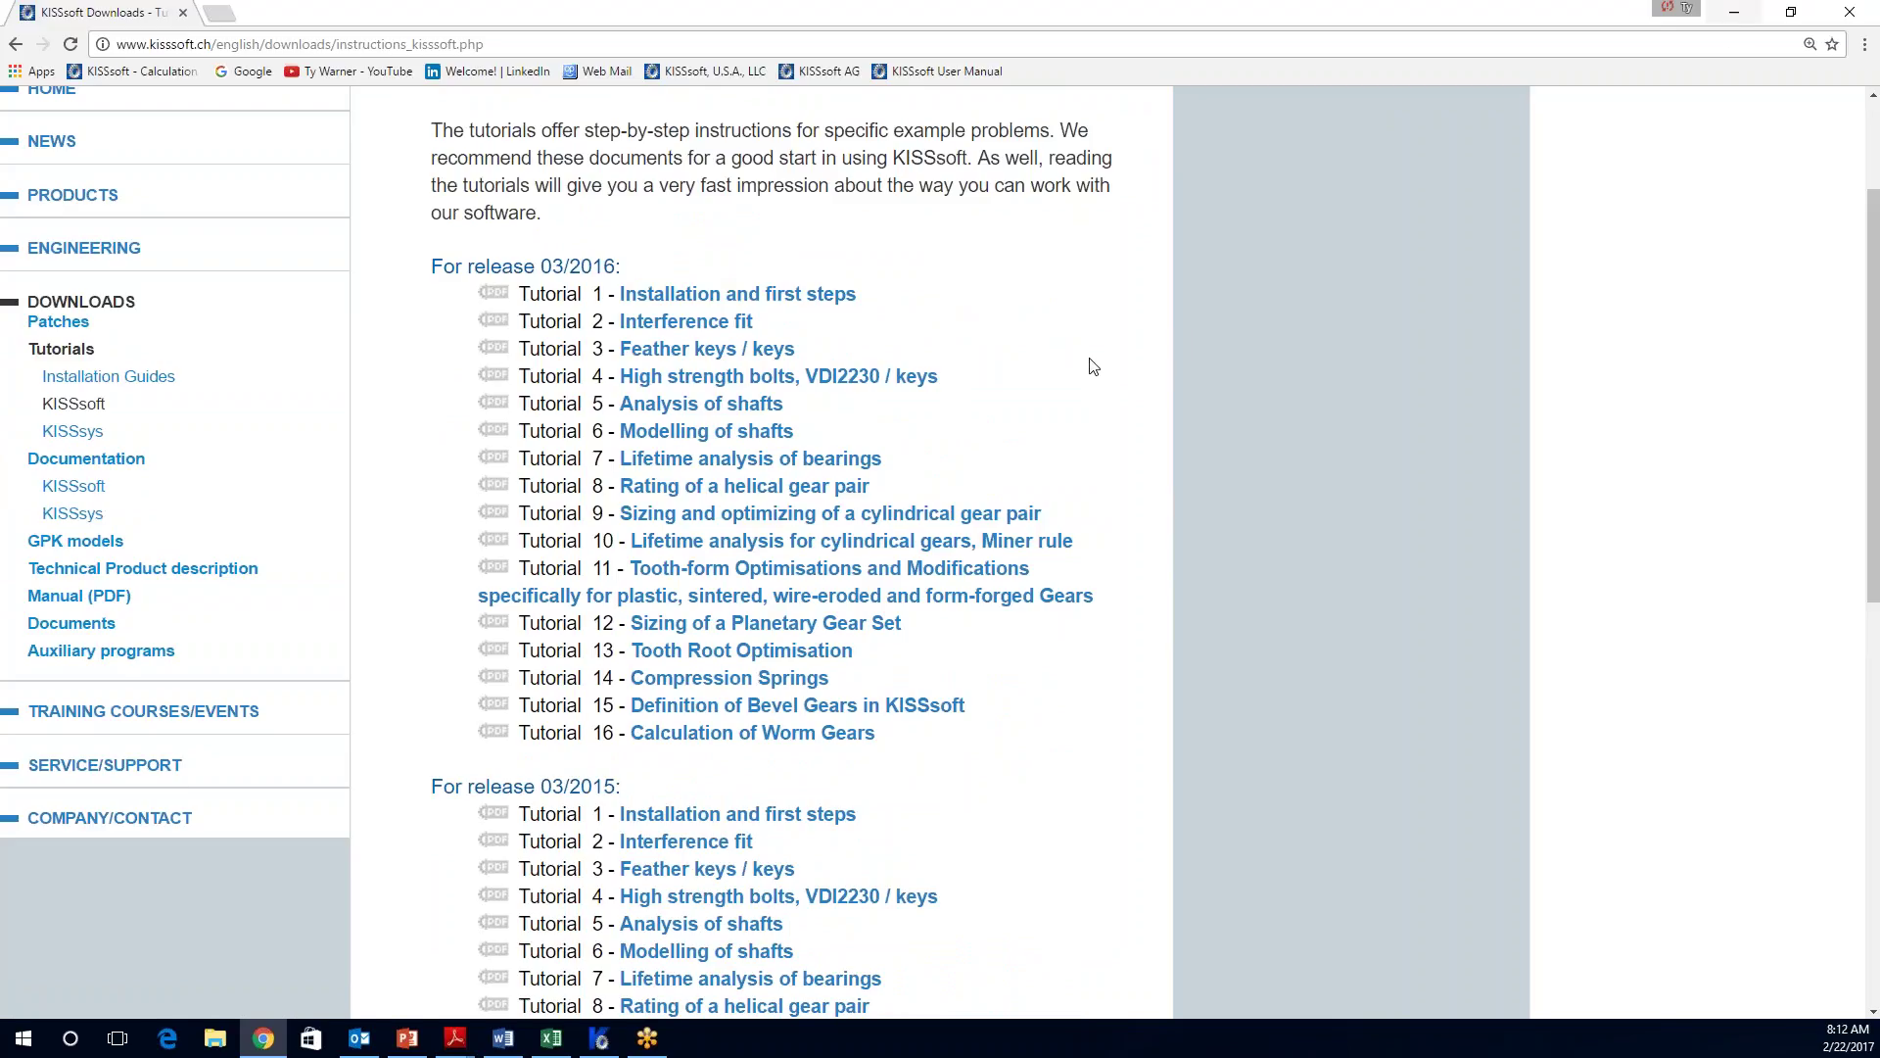
{"action": "scroll", "coordinate": [1089, 364], "scroll_direction": "up", "scroll_amount": 2}
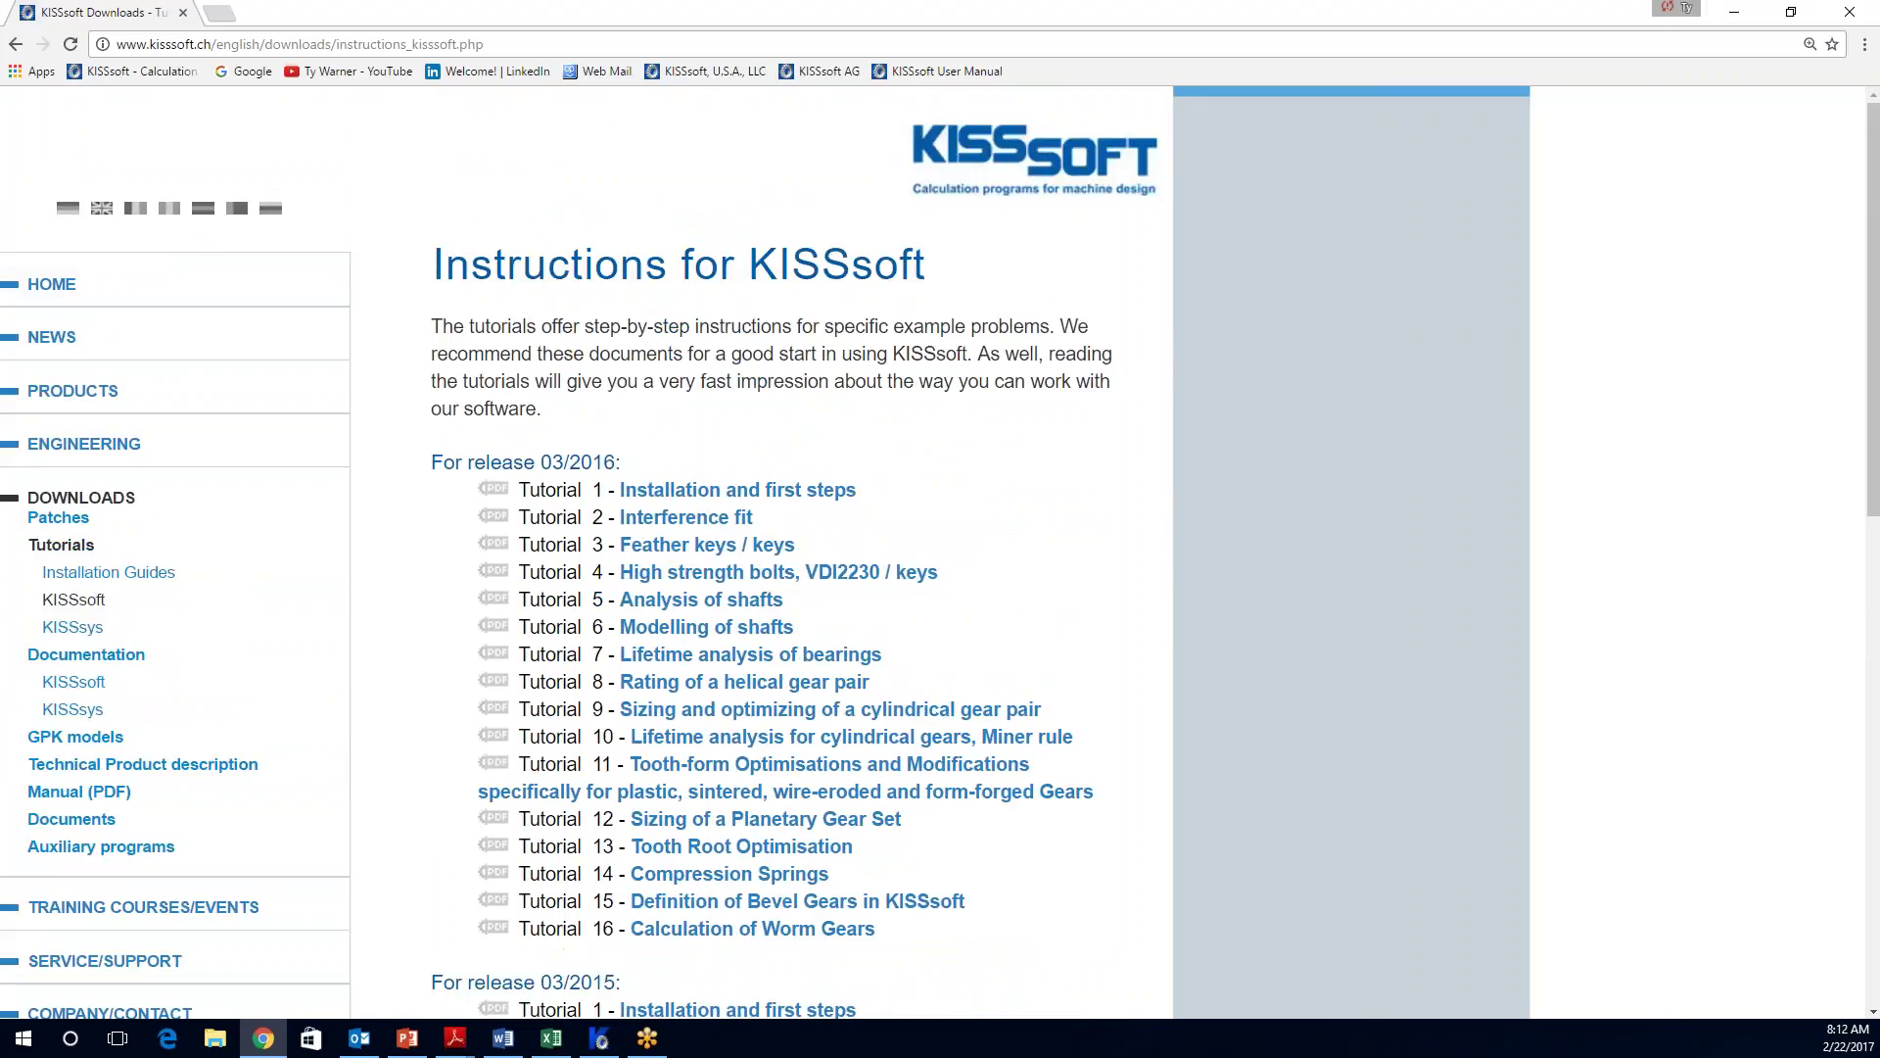